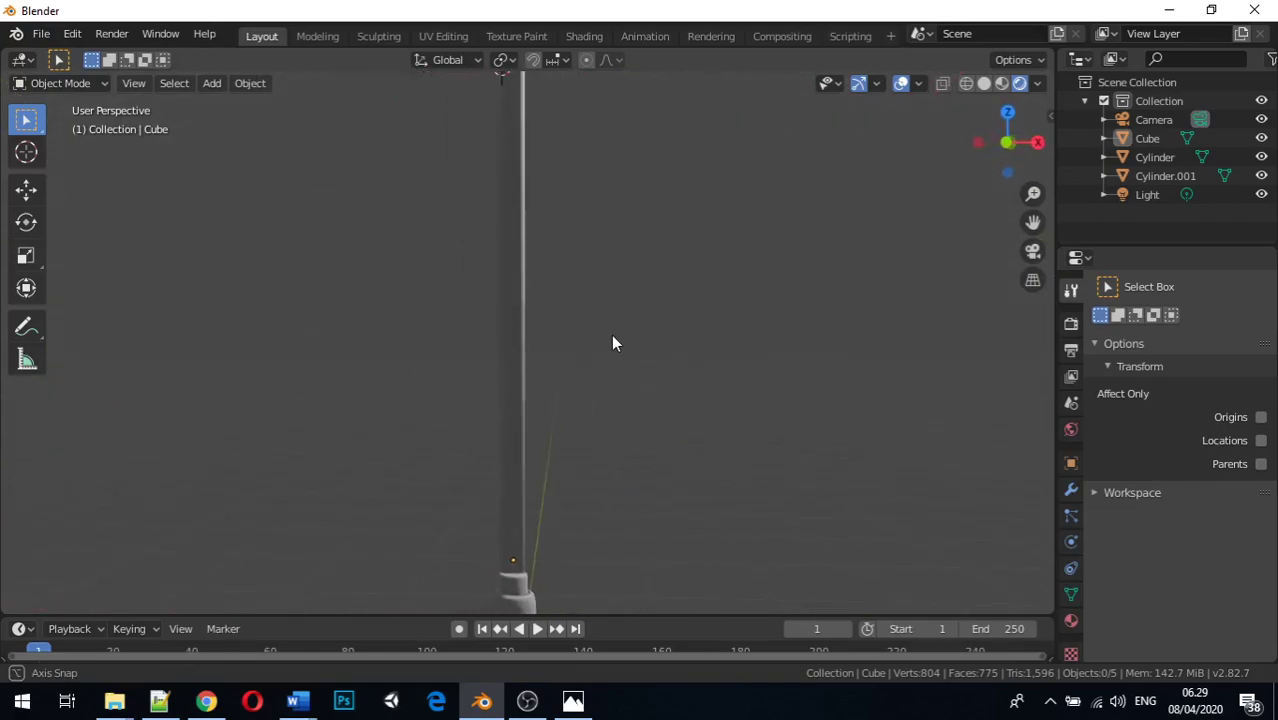
Step: Examine the sword model in the Layout and Texture Paint workspaces
scroll(552, 300, down, 3)
scroll(567, 293, up, 1)
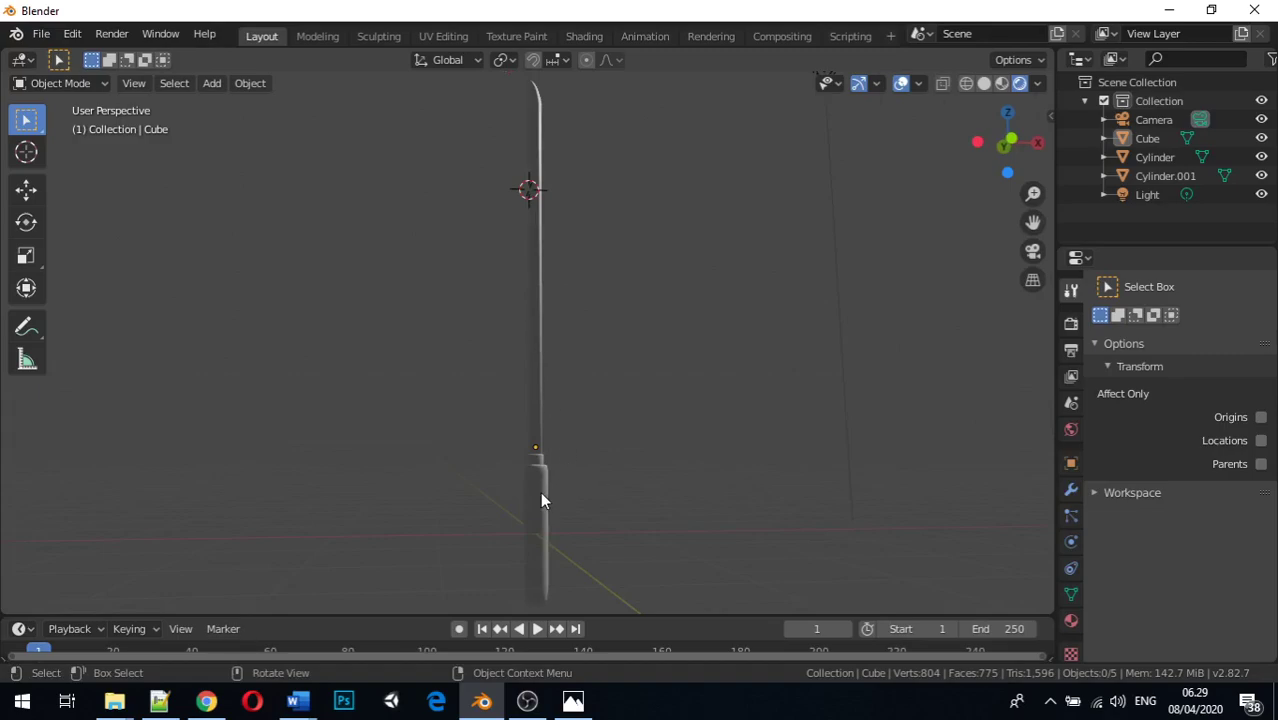
scroll(541, 494, up, 1)
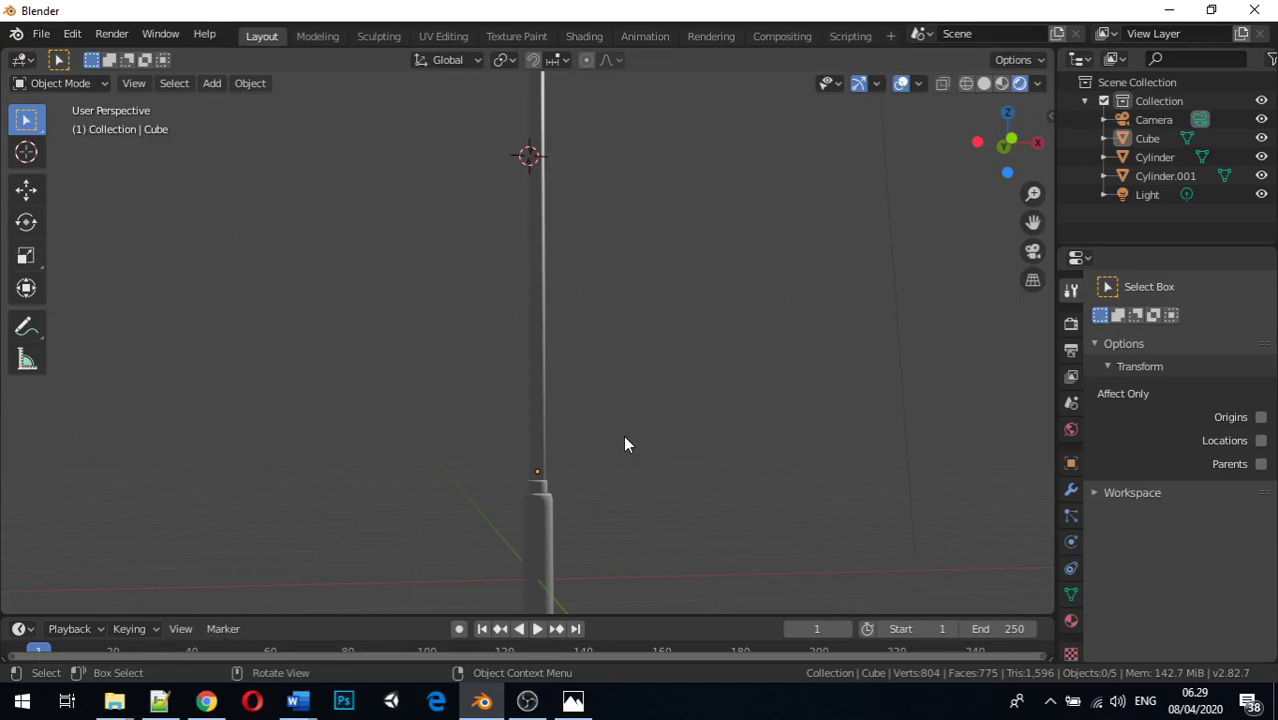
click(520, 37)
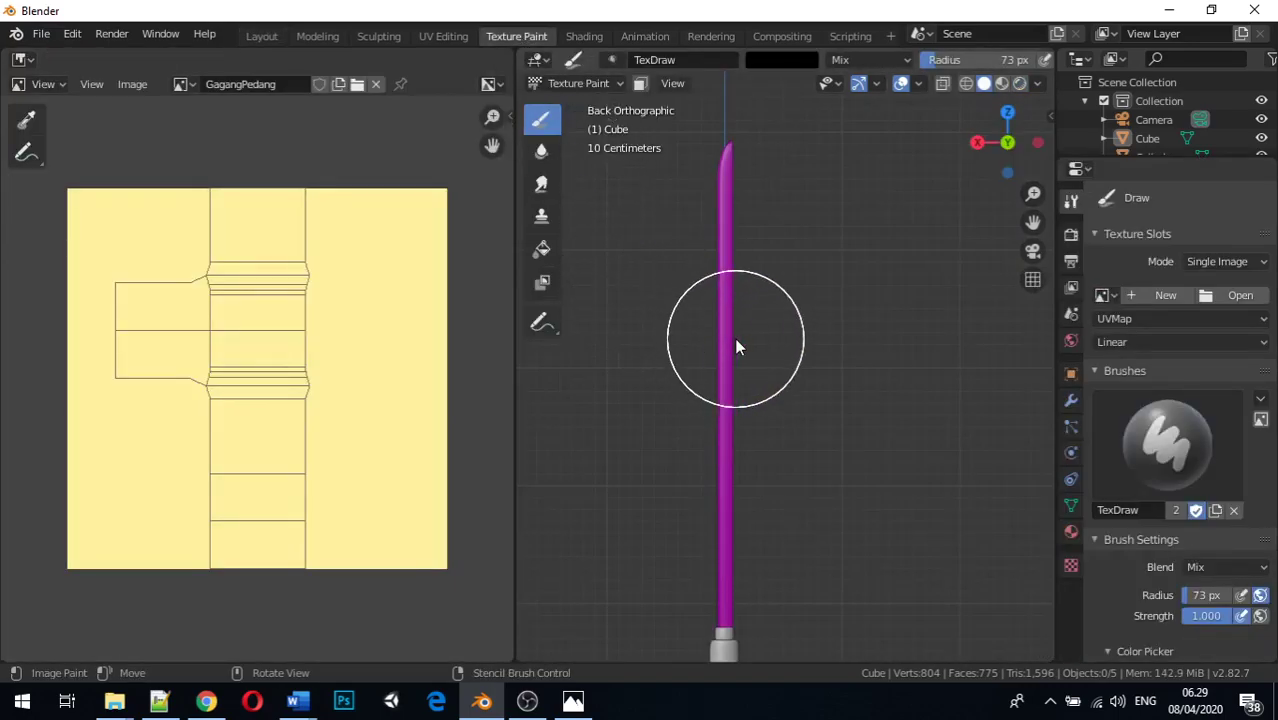
scroll(735, 338, down, 3)
scroll(735, 338, up, 4)
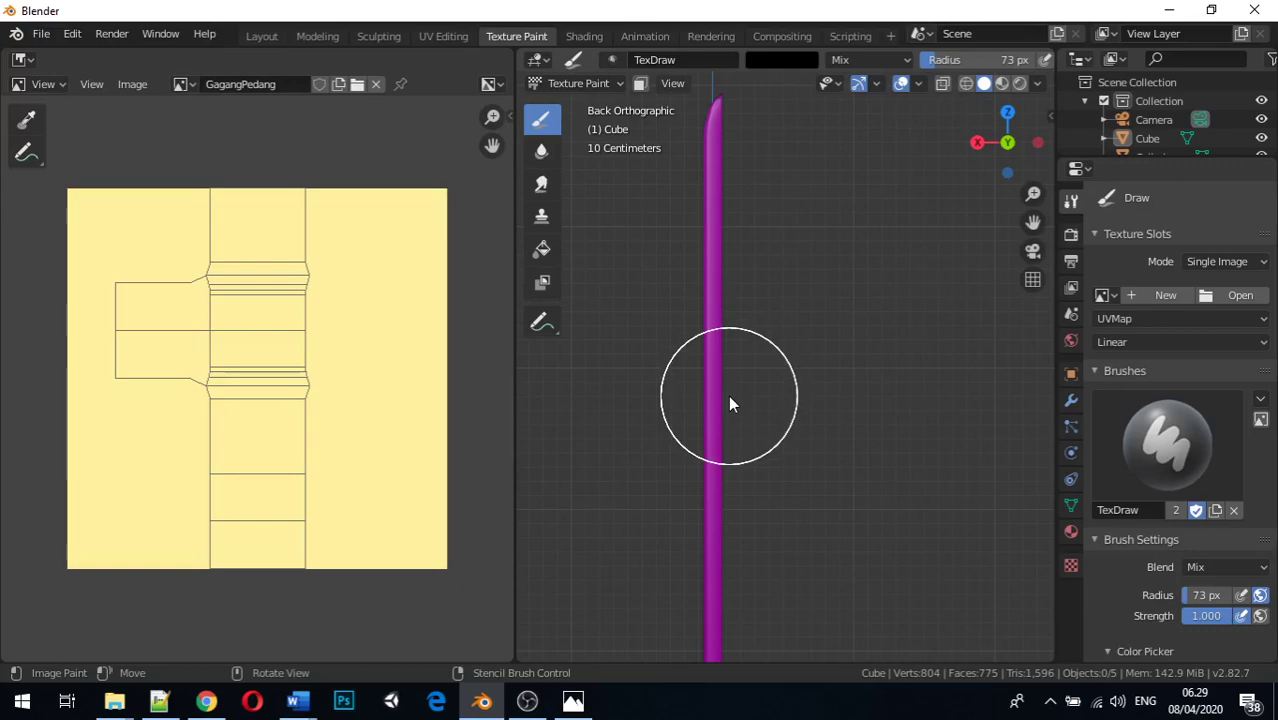
scroll(729, 403, down, 2)
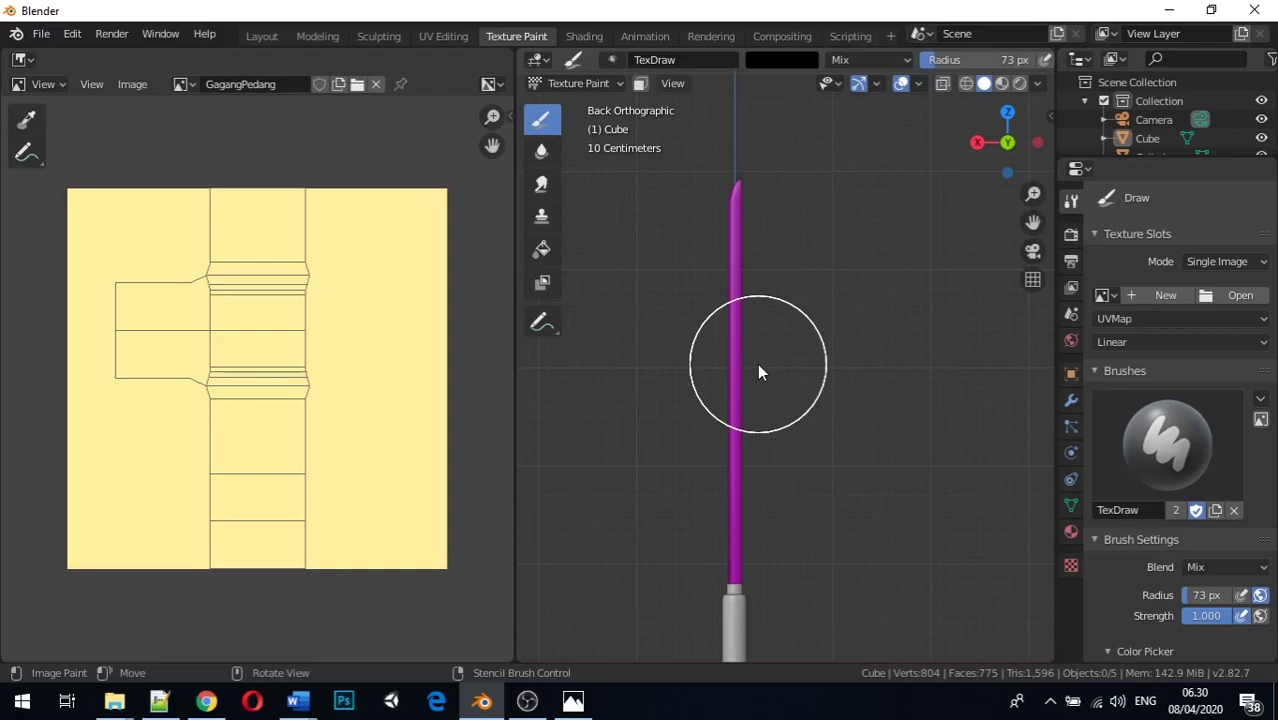
Step: In the Layout workspace, select the sword's handle cylinder, enter Edit Mode and UV unwrap its whole mesh
click(262, 36)
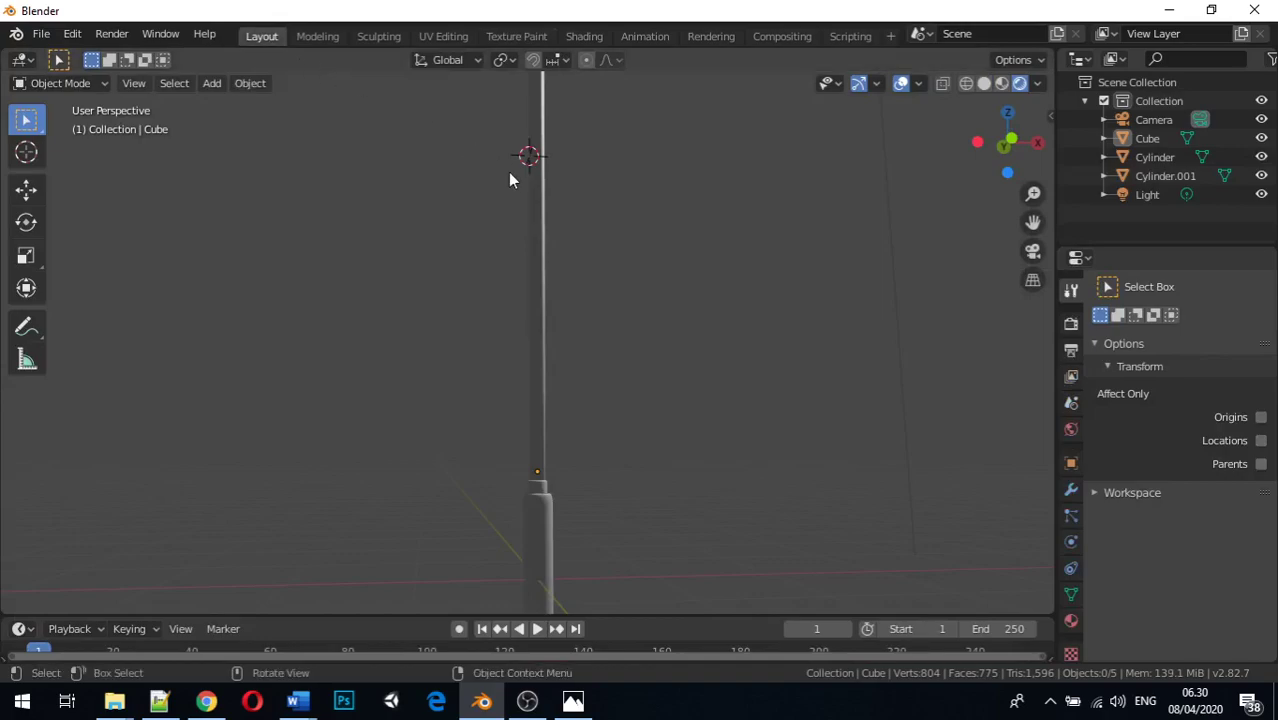
middle_drag(548, 315, 542, 449)
click(501, 485)
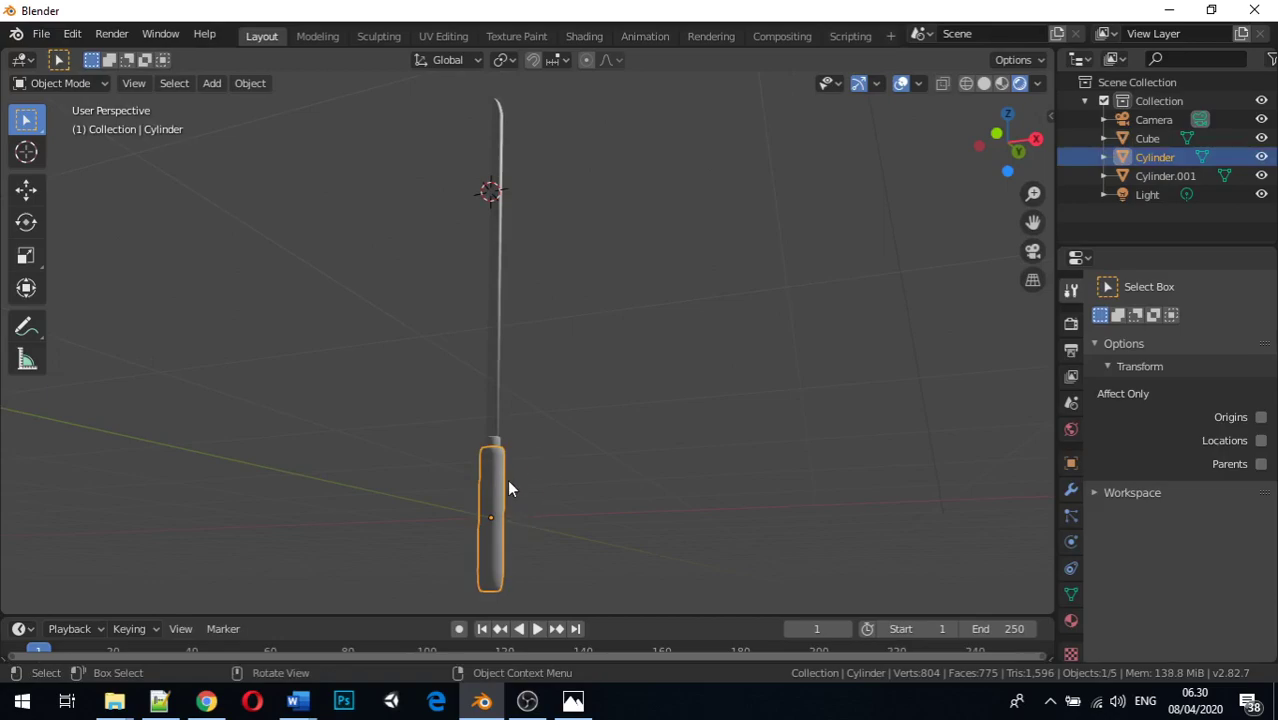
middle_drag(506, 496, 610, 485)
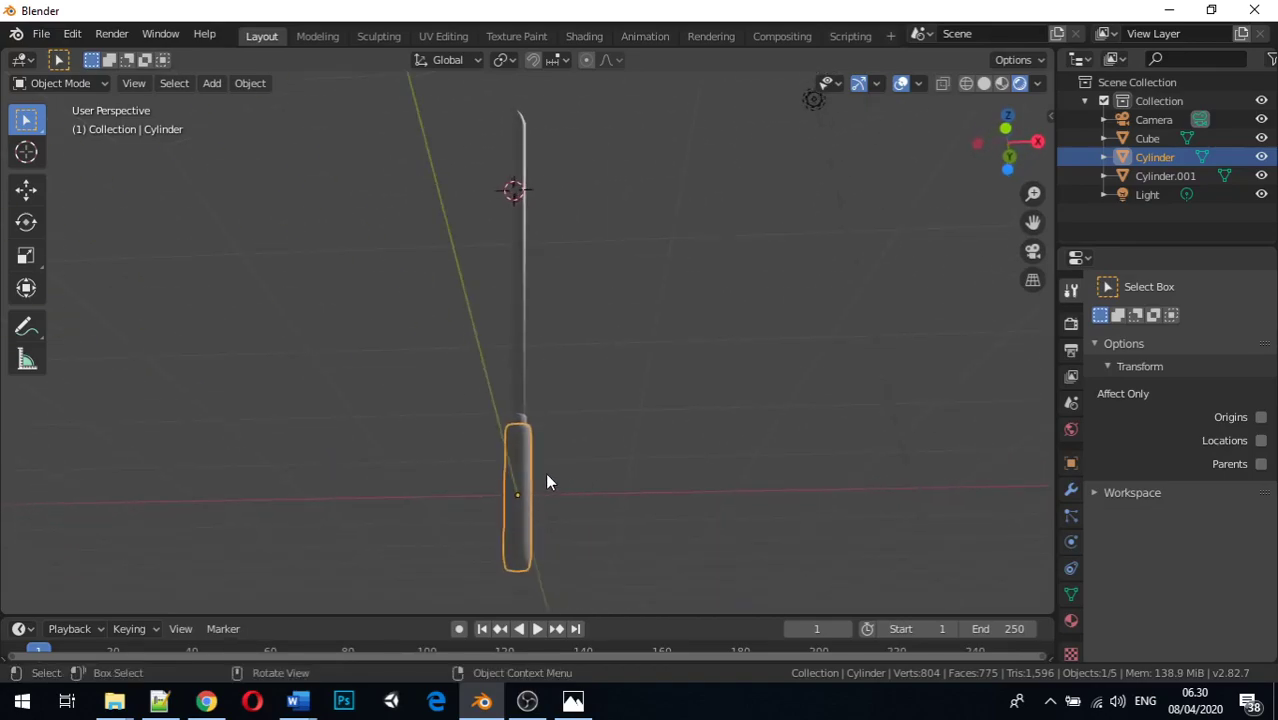
key(Tab)
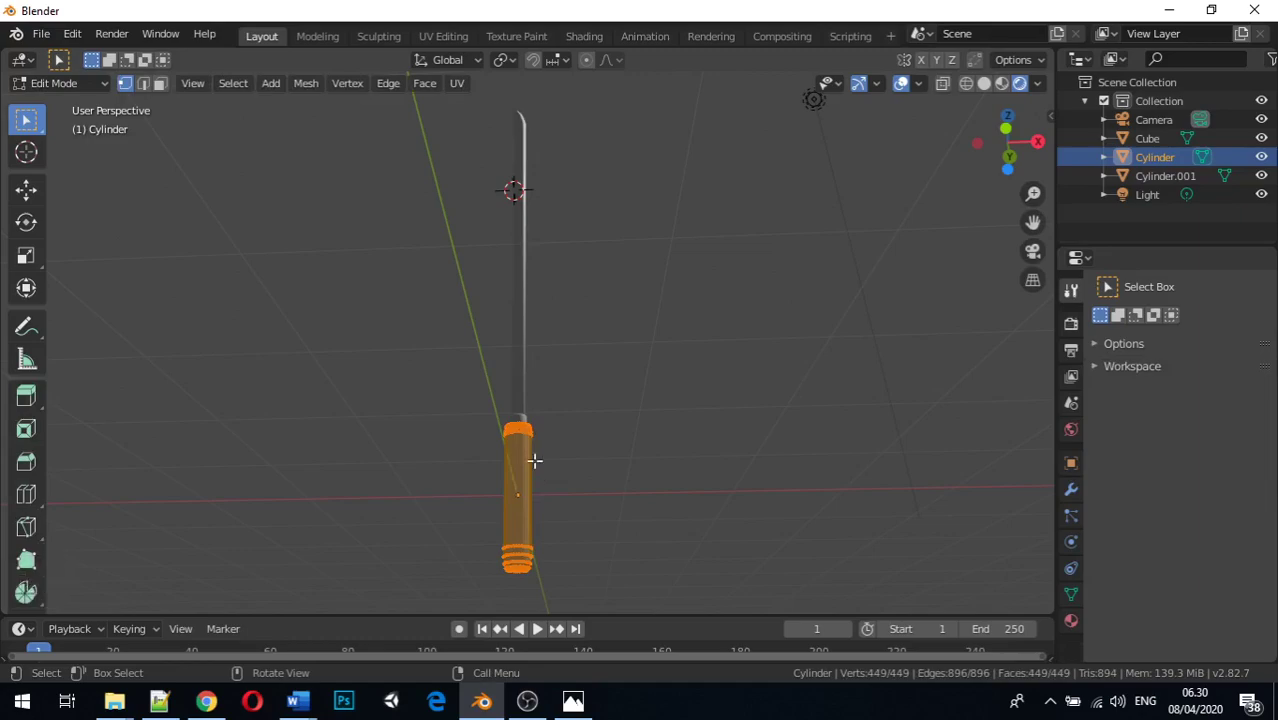
click(458, 88)
click(458, 86)
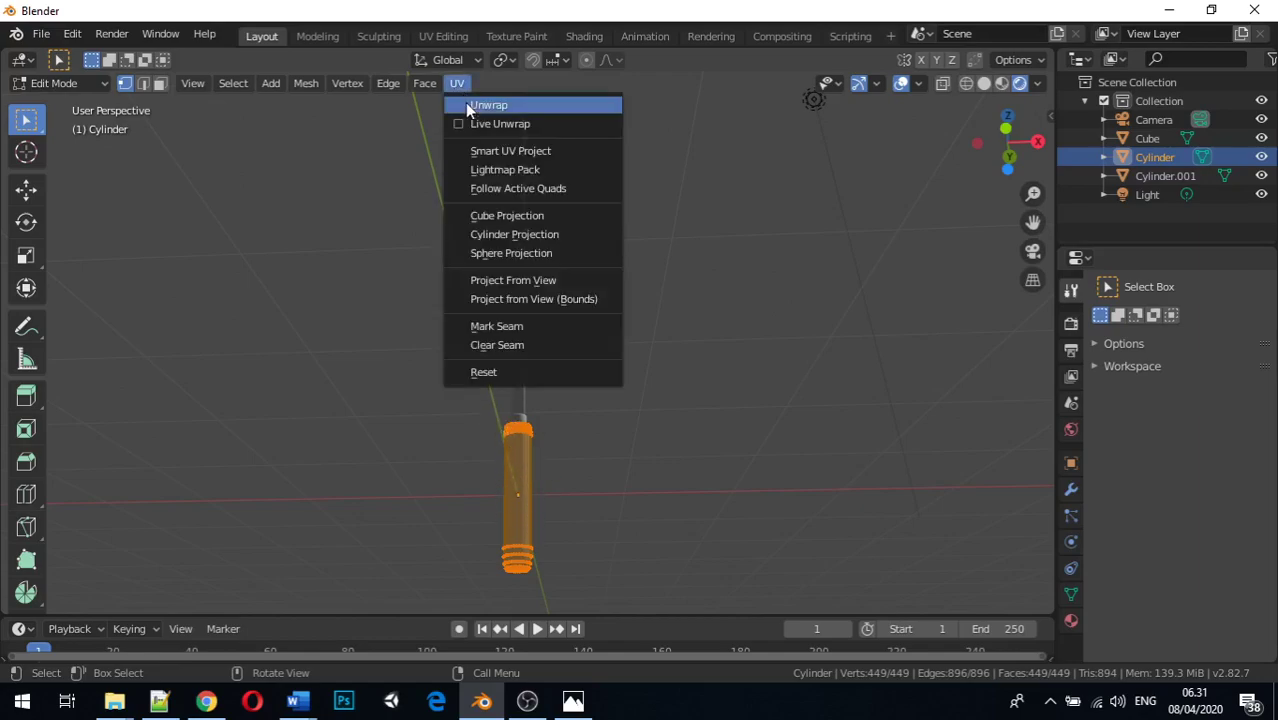
click(466, 102)
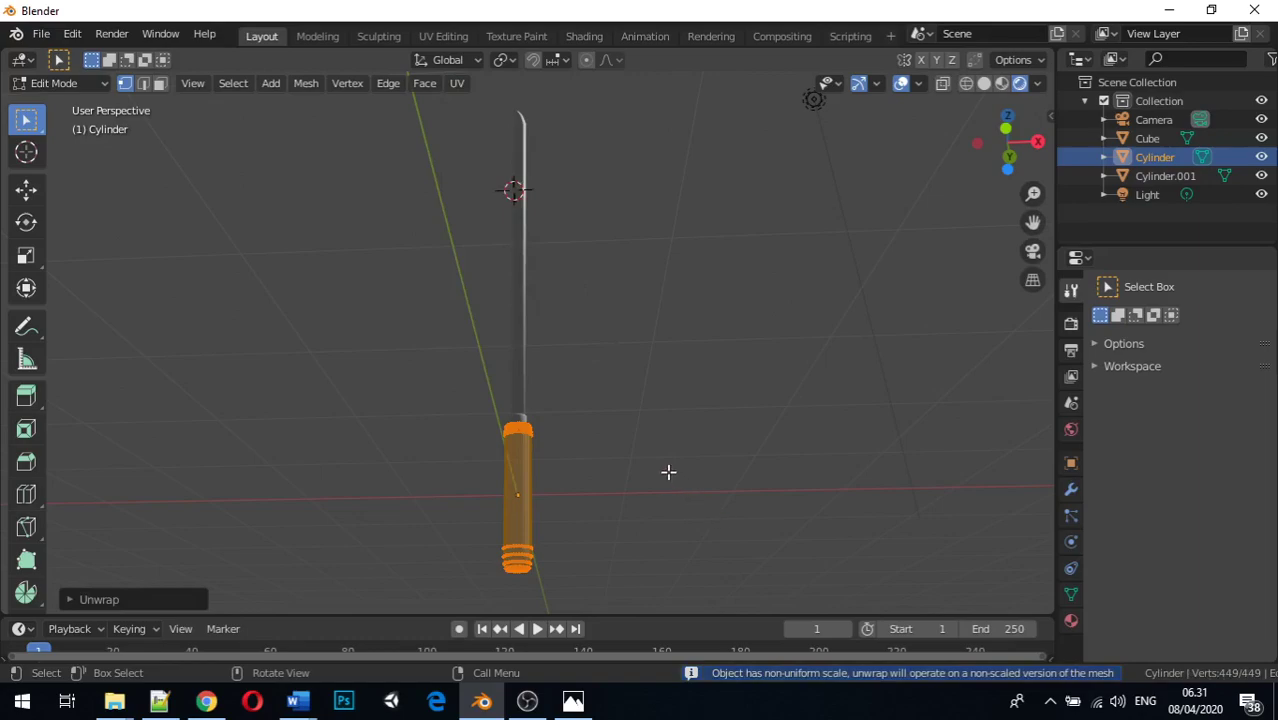
Step: In the Texture Paint workspace, unlink the GagangPedang image from the image editor
click(518, 37)
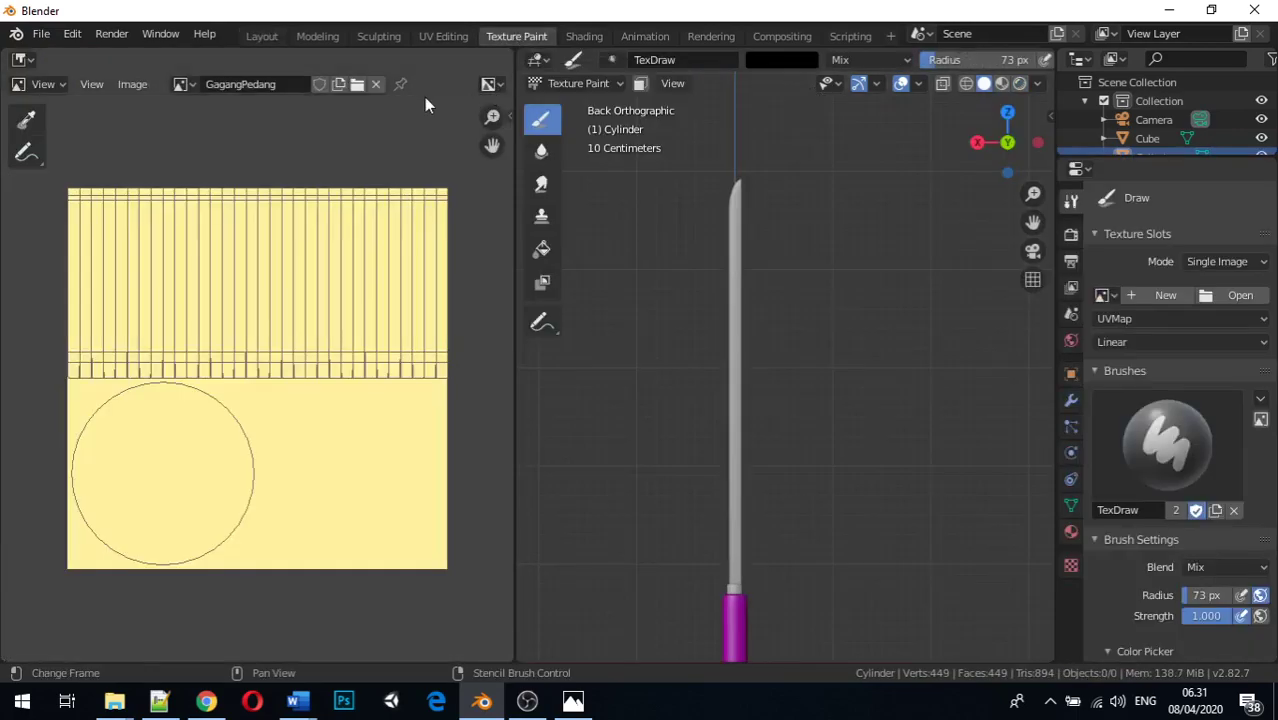
click(377, 84)
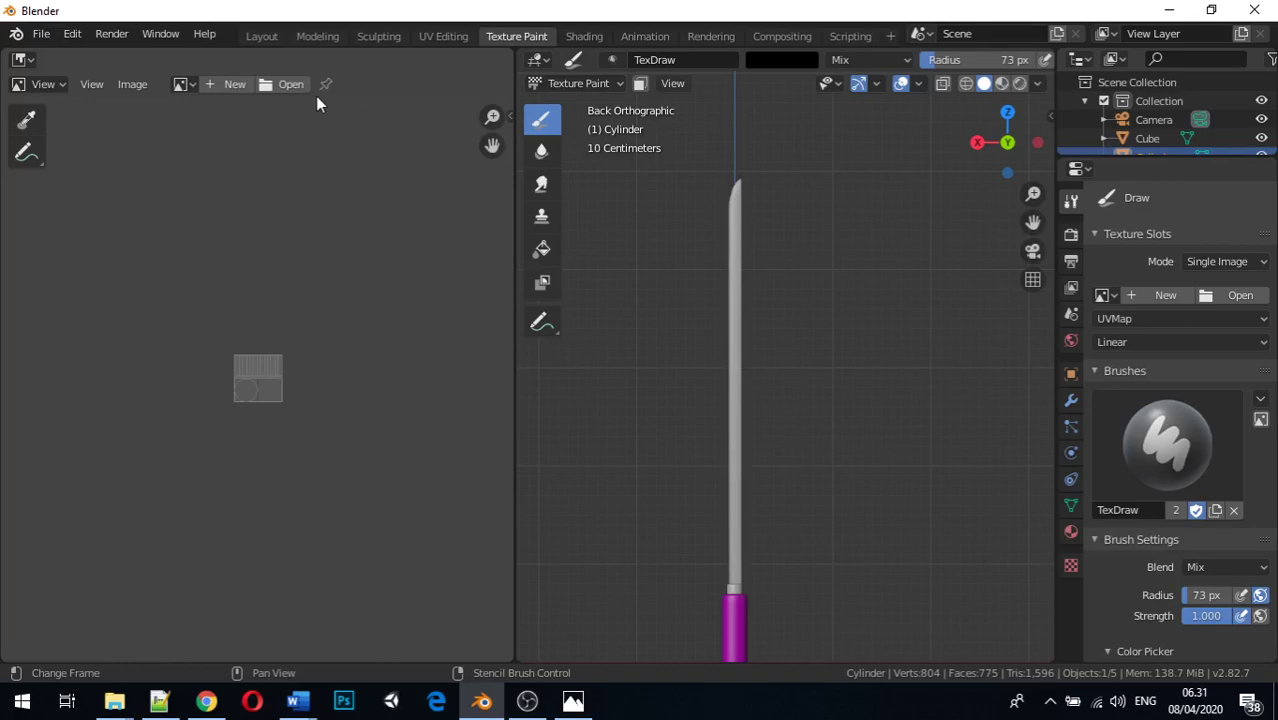
scroll(259, 148, up, 6)
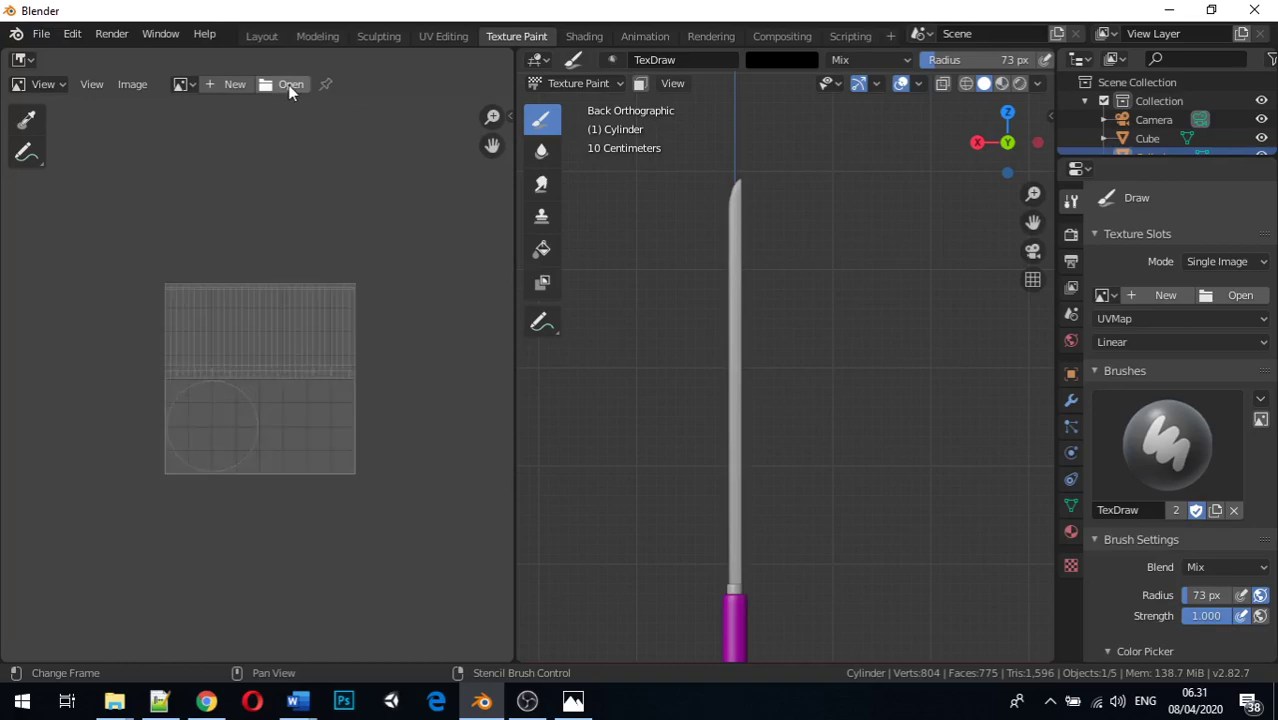
scroll(236, 223, up, 4)
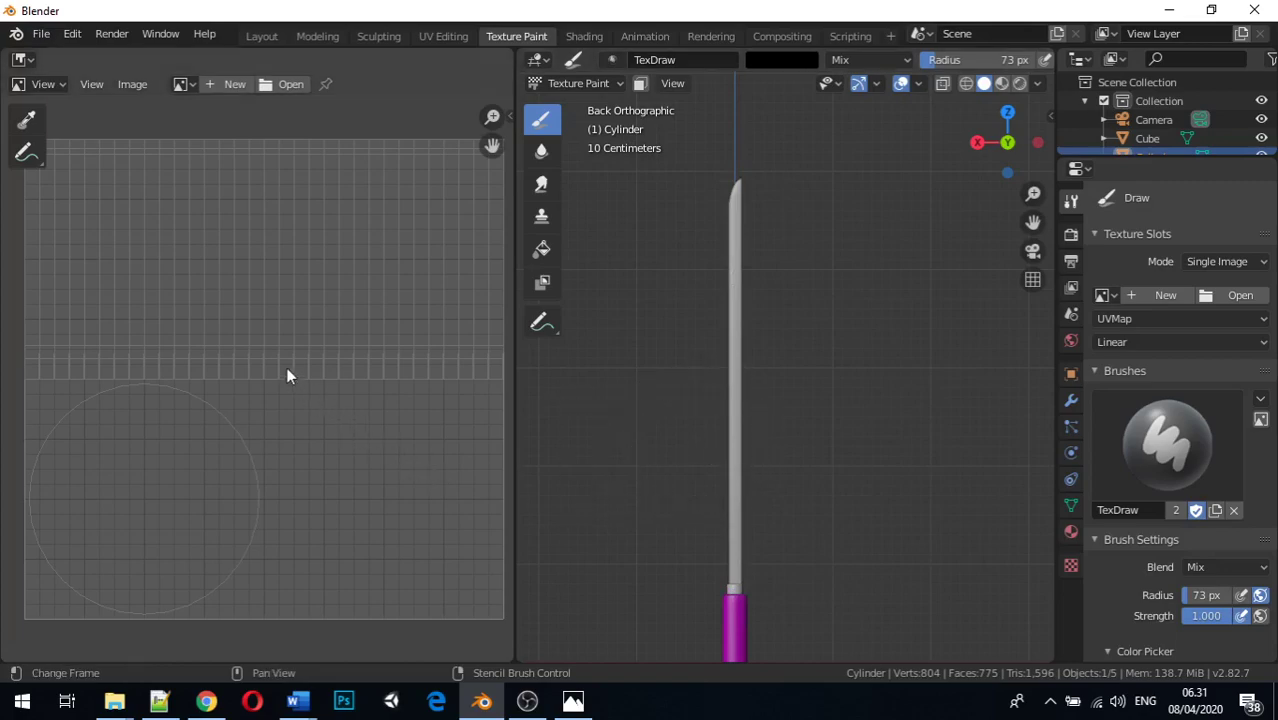
click(183, 84)
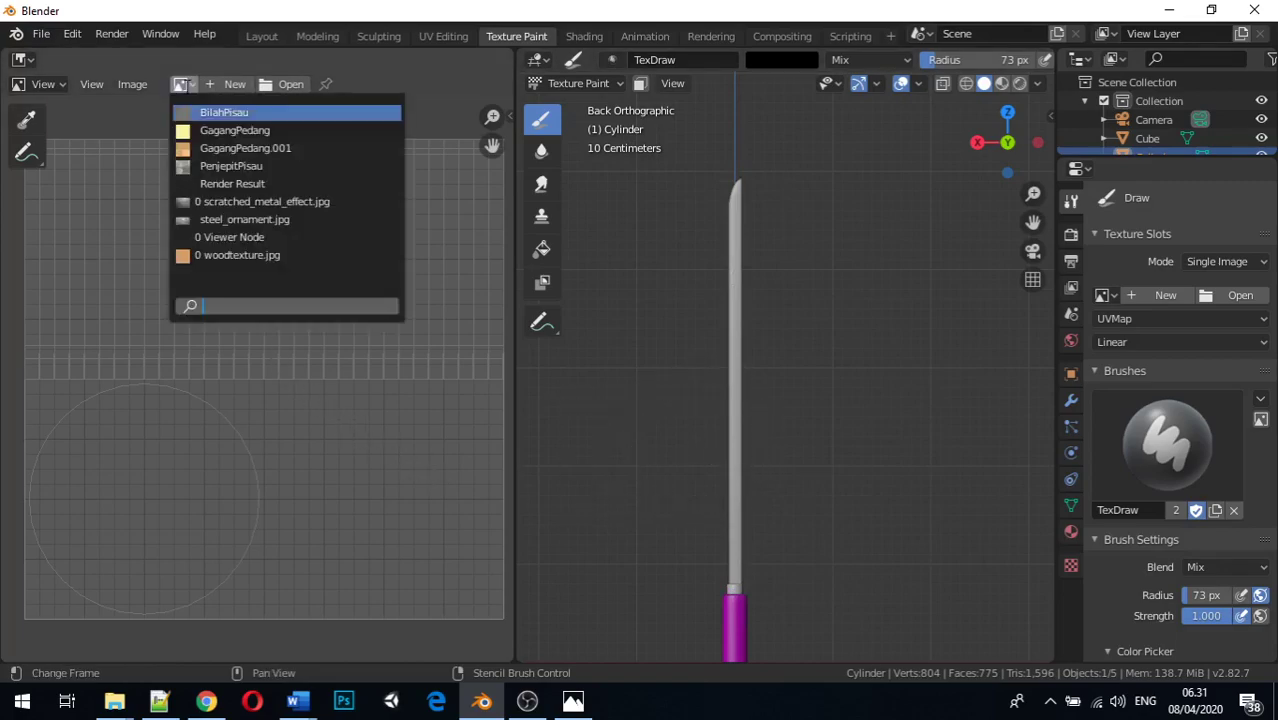
click(185, 86)
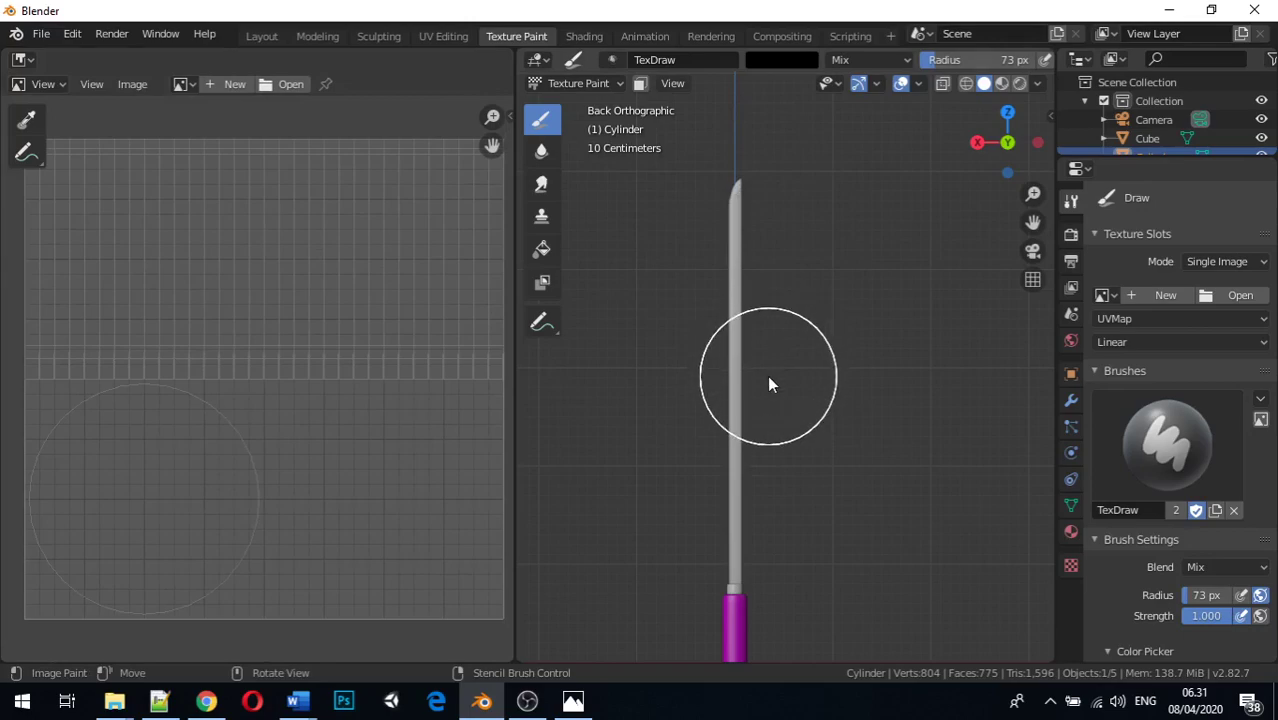
Step: Set the texture slots mode to Material for the handle
click(1250, 263)
click(1249, 266)
click(1250, 263)
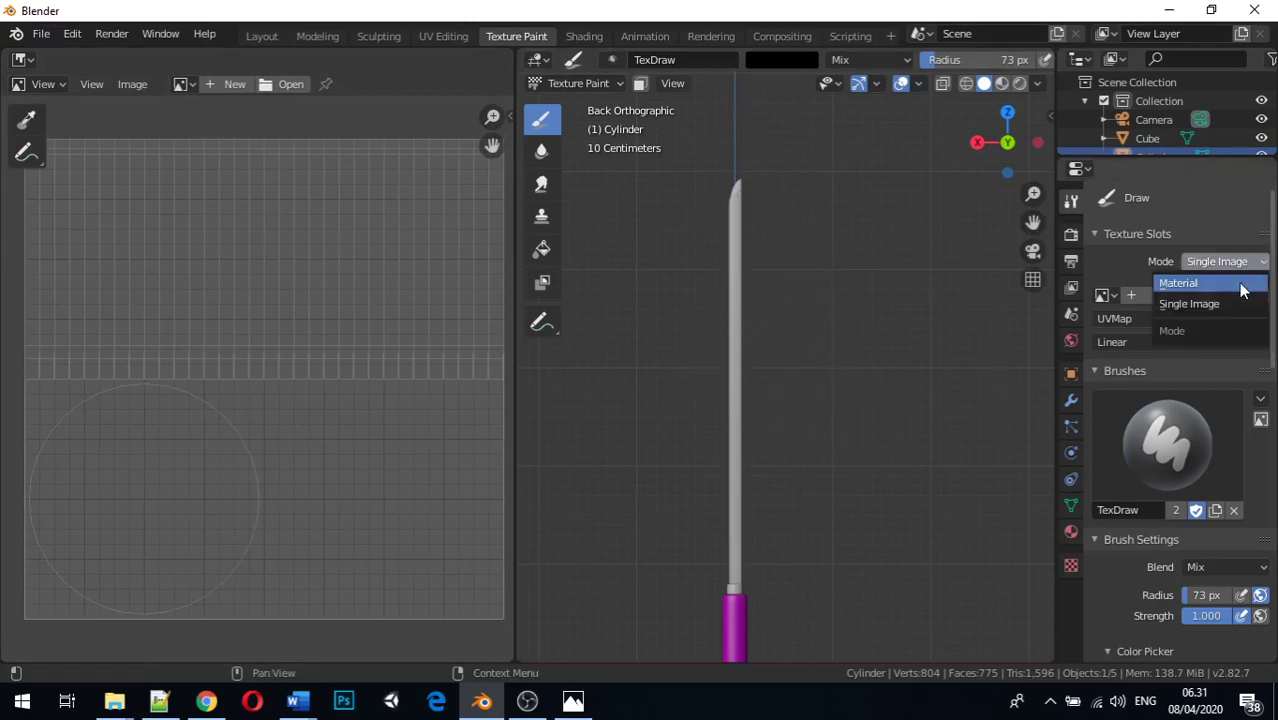
click(1244, 283)
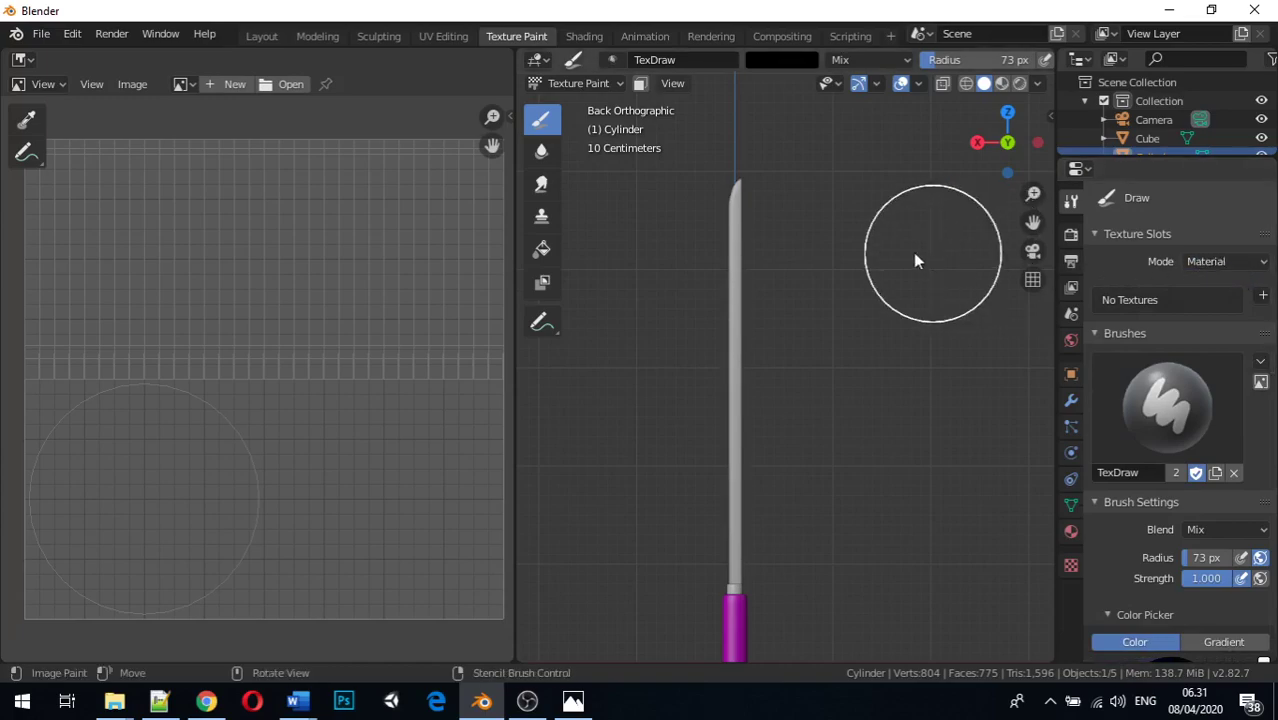
scroll(710, 500, down, 2)
scroll(750, 570, up, 1)
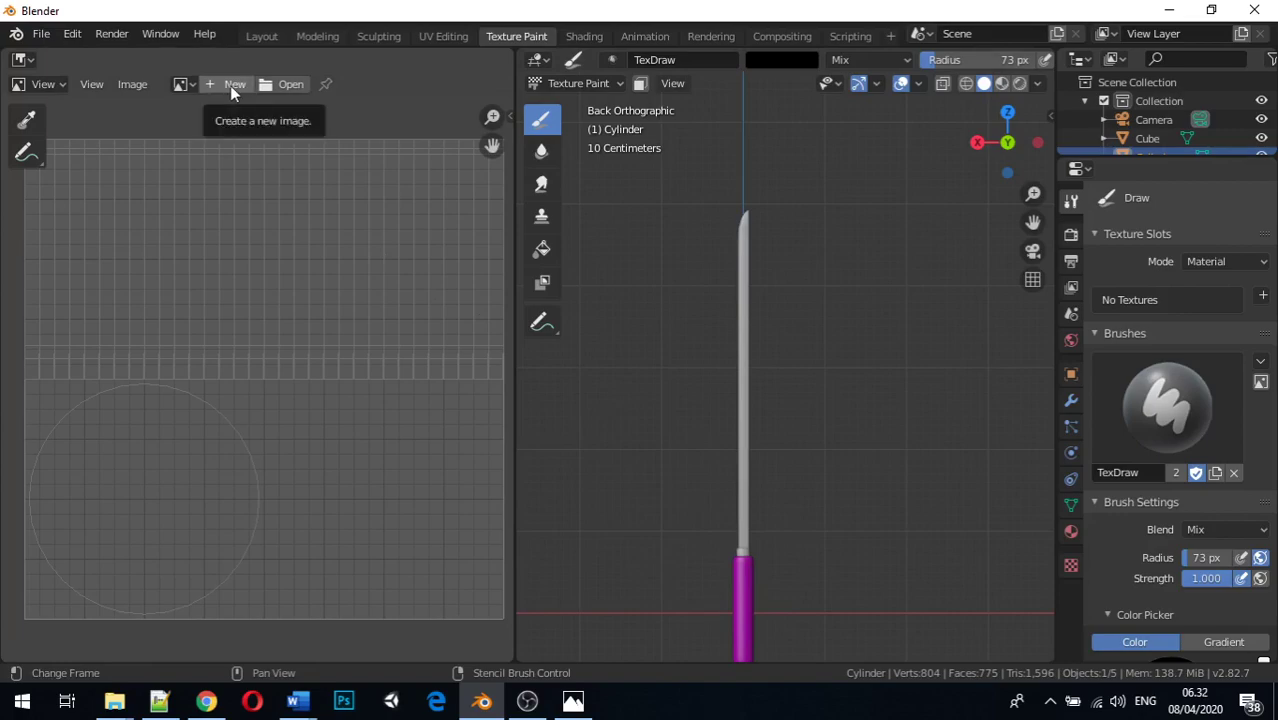
Step: Begin a new image for the handle texture and name it GagangPisau
click(133, 84)
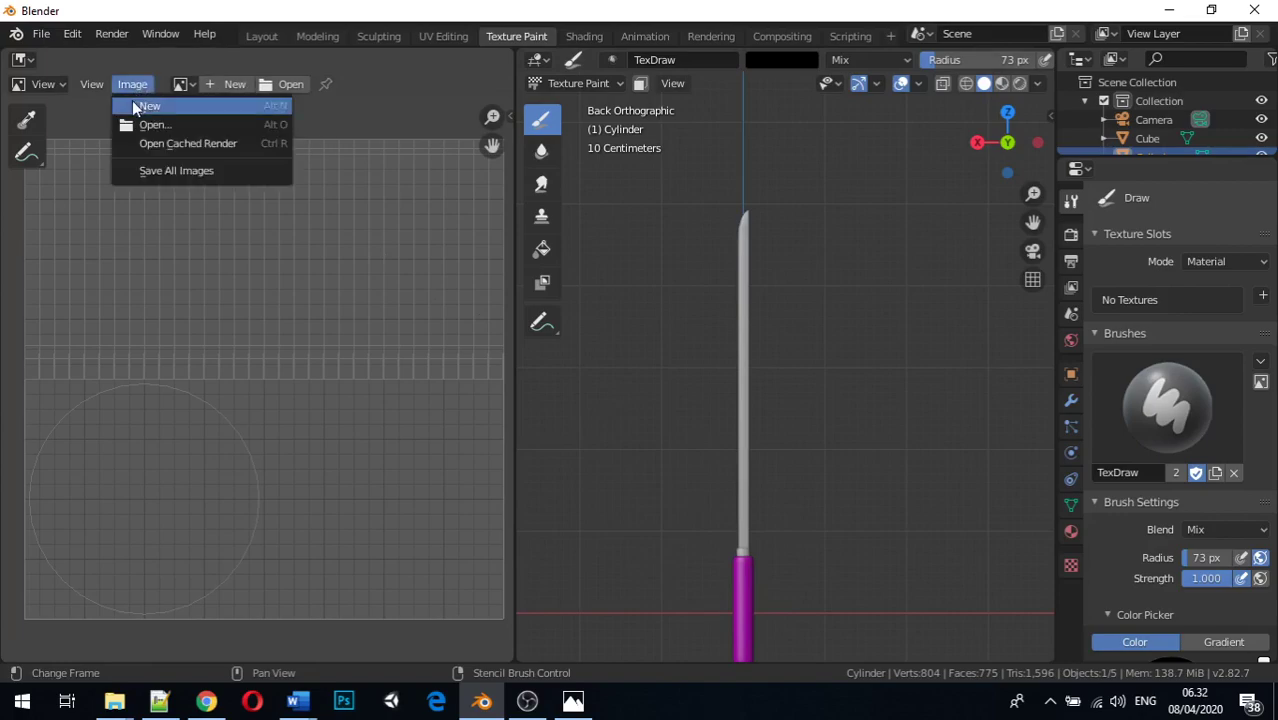
click(132, 101)
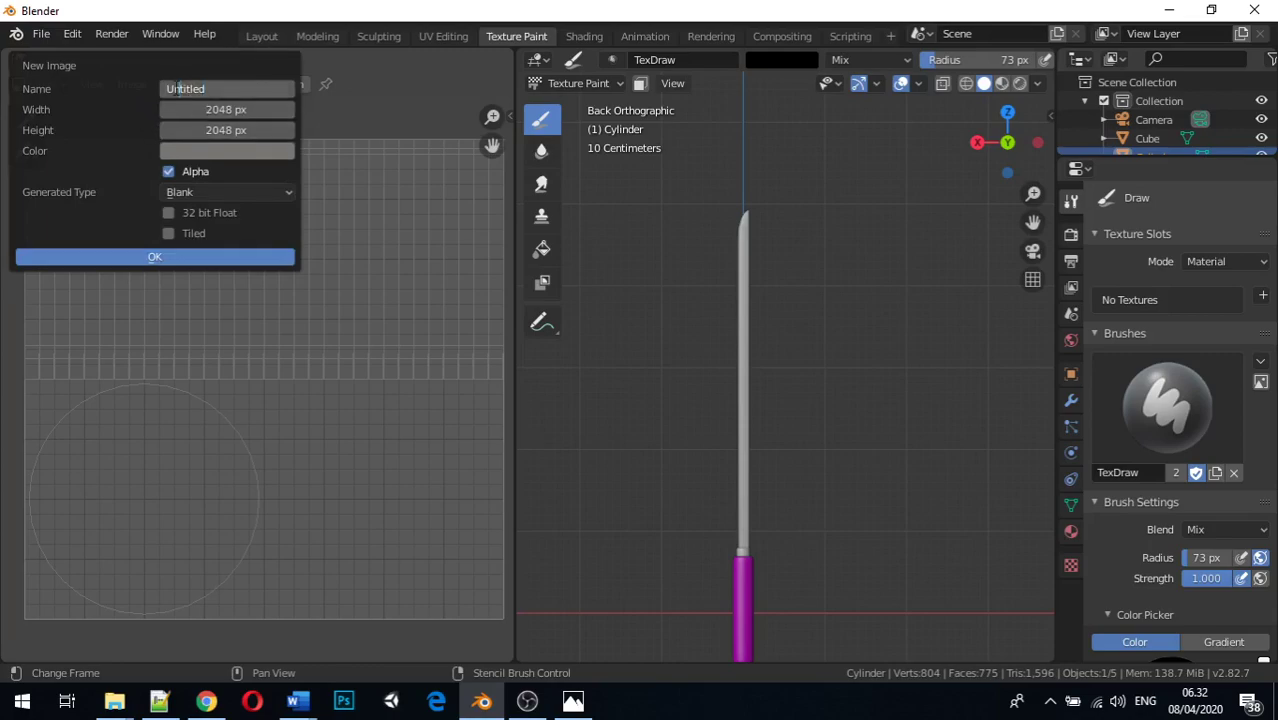
click(174, 88)
text(Gga)
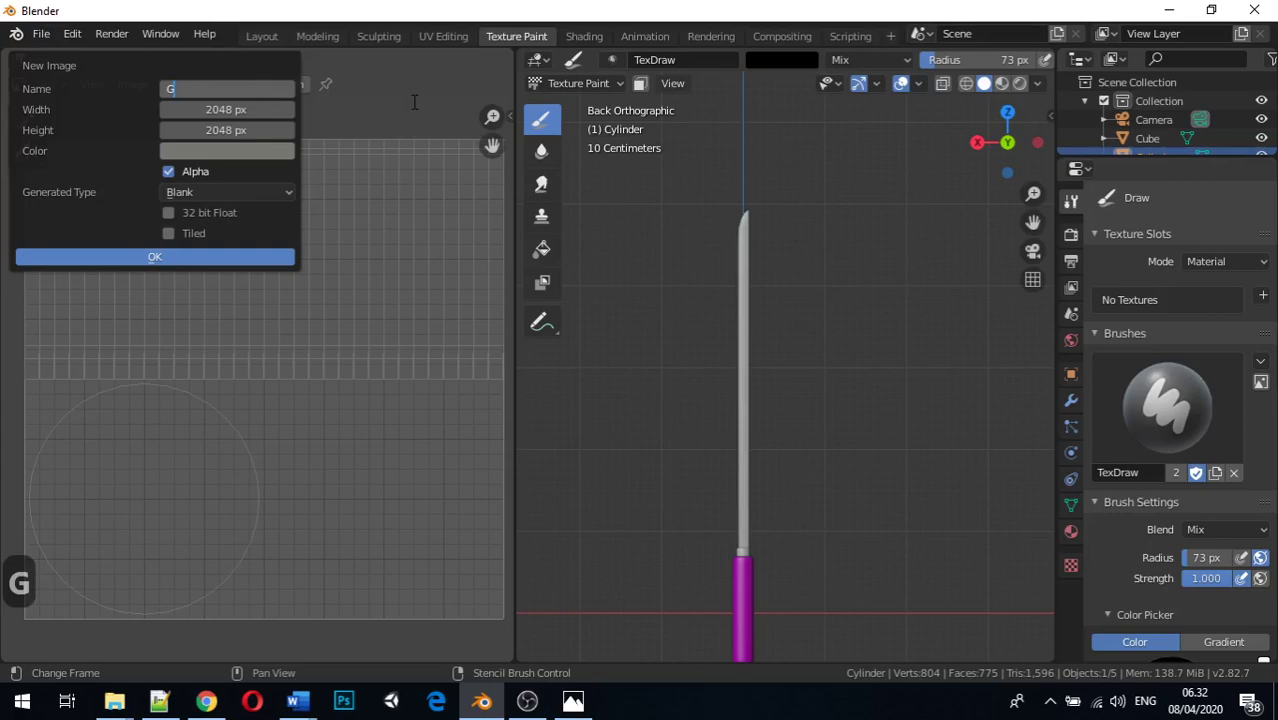
key(BackSpace)
key(BackSpace)
text(an)
key(BackSpace)
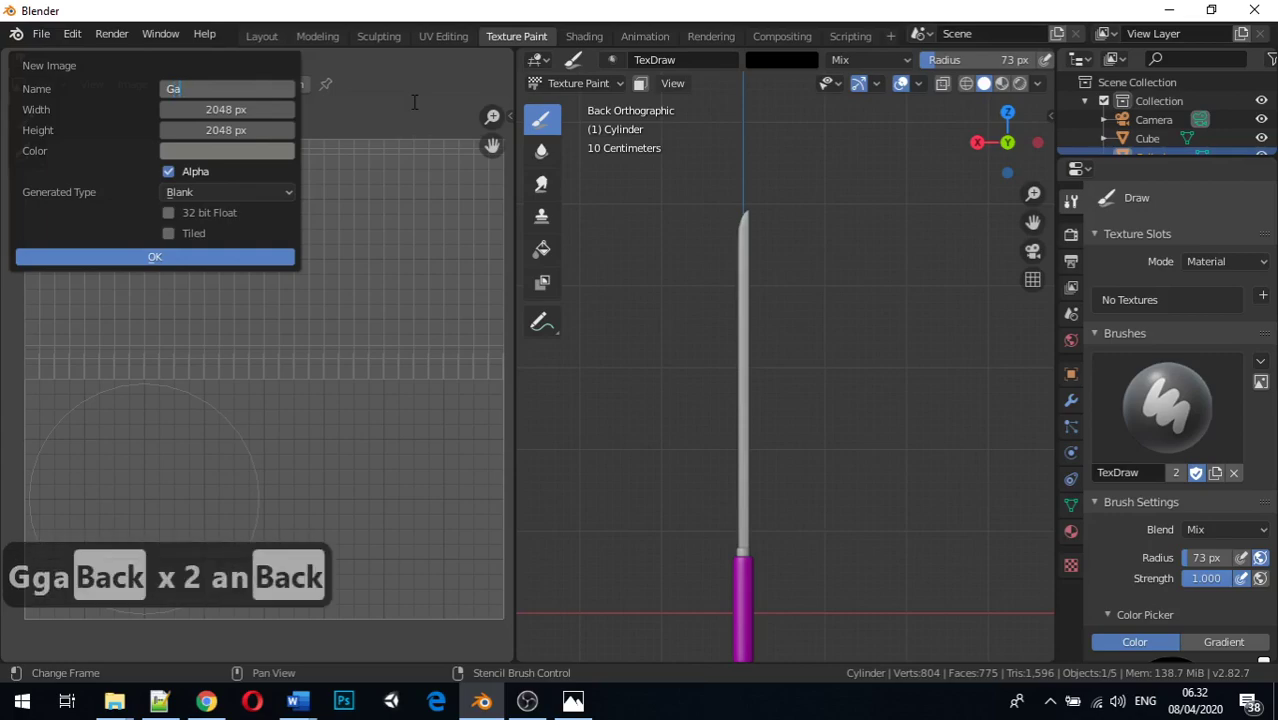
text(gangPisau)
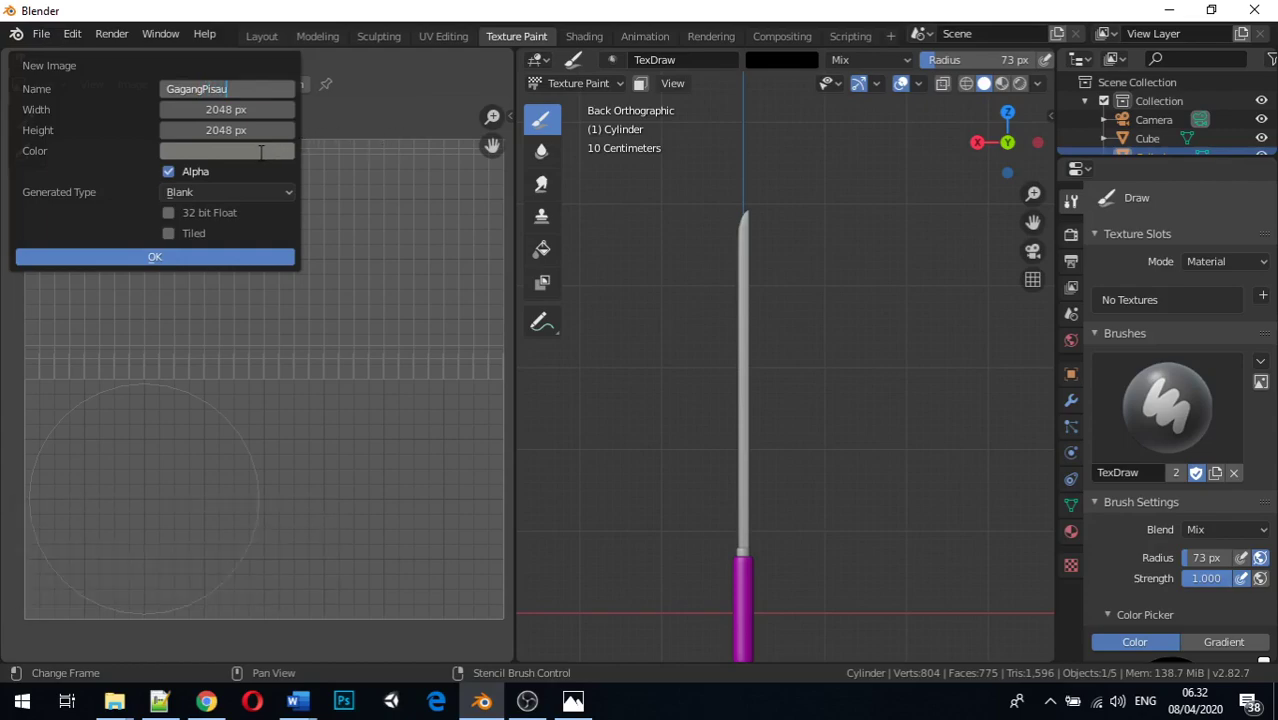
Step: Give the new image a light tan colour (H 0.107, S 0.427, V 0.858) and create it at 2048 × 2048 px
click(220, 145)
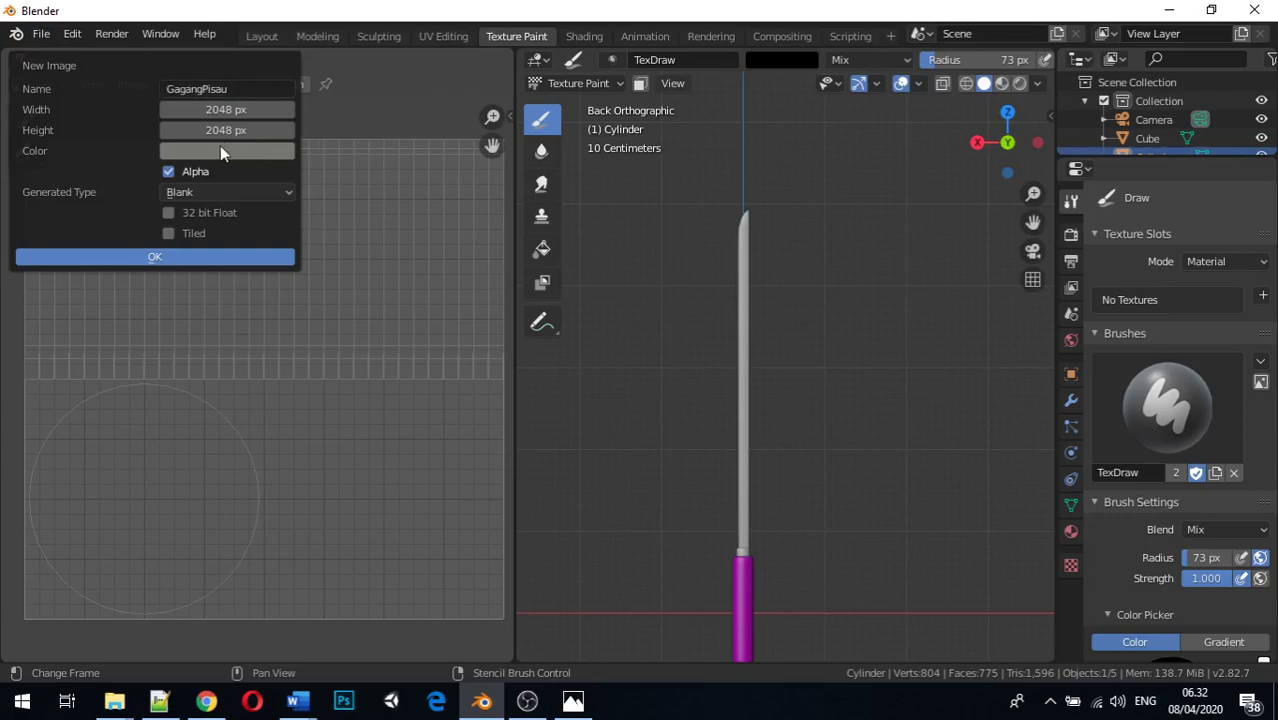
click(220, 144)
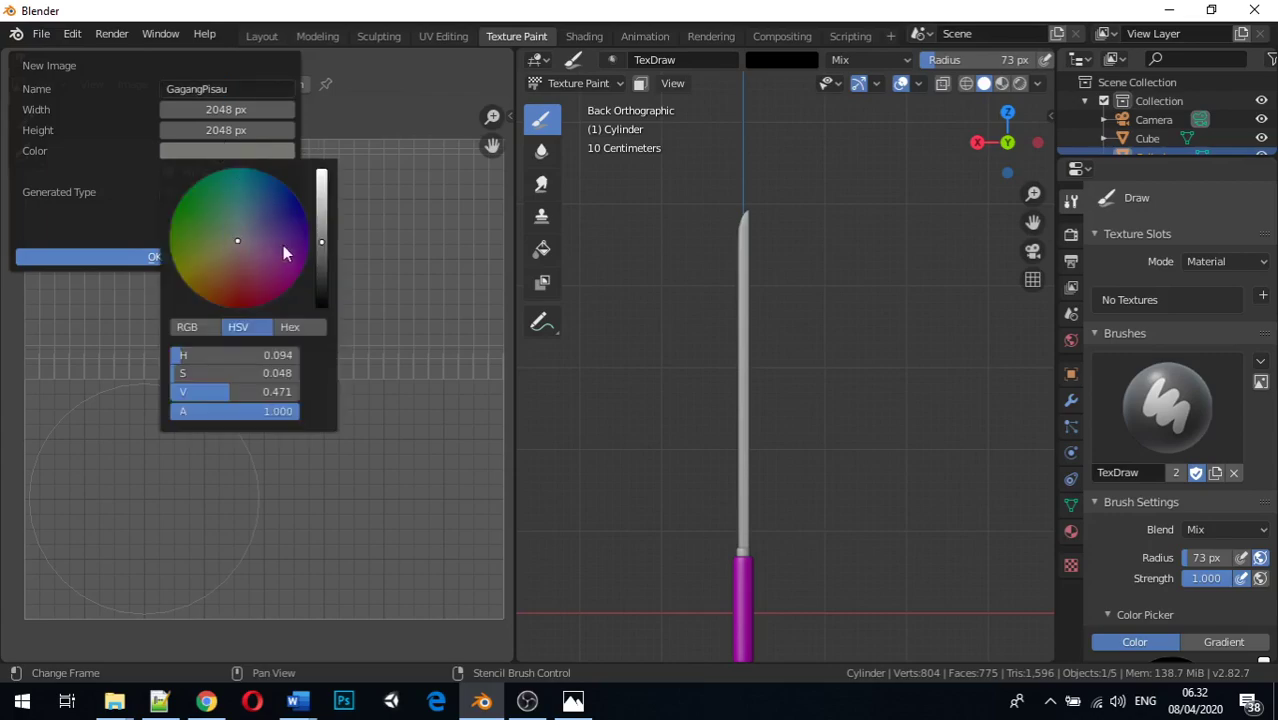
drag(321, 241, 321, 188)
drag(237, 243, 233, 250)
mouse_move(224, 275)
mouse_down()
mouse_move(217, 251)
mouse_move(220, 261)
mouse_up()
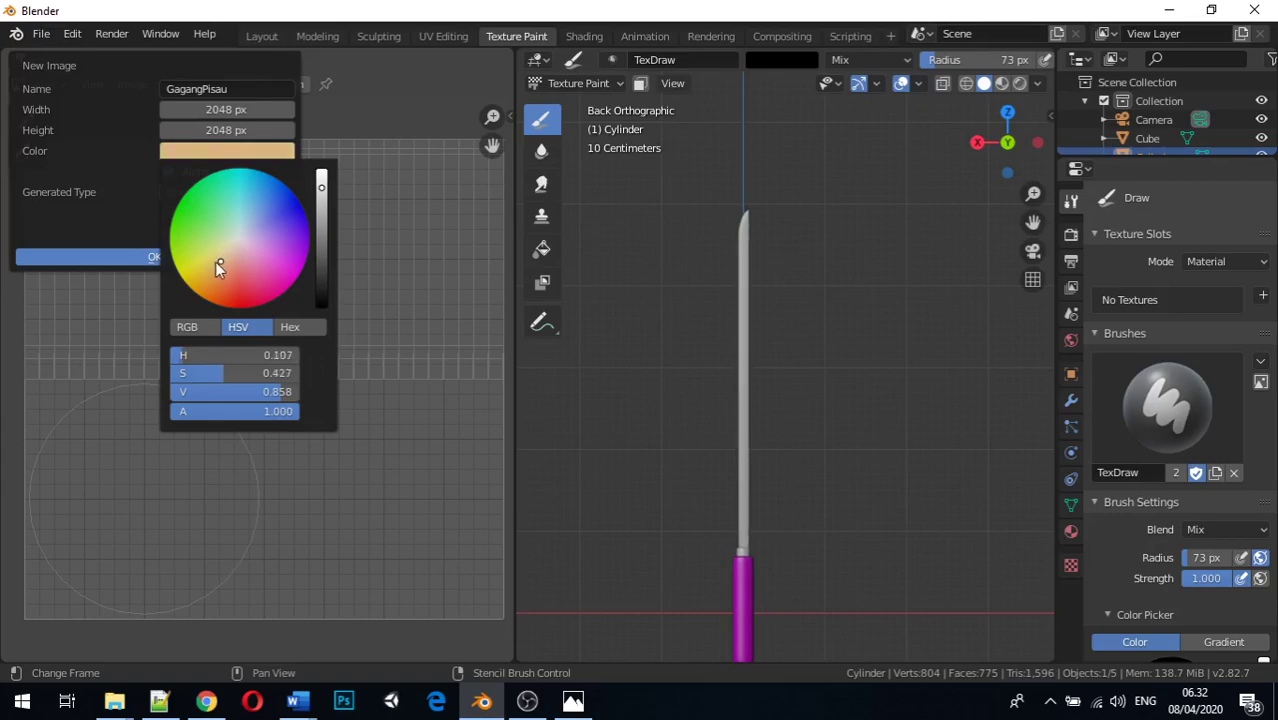
click(219, 109)
click(219, 109)
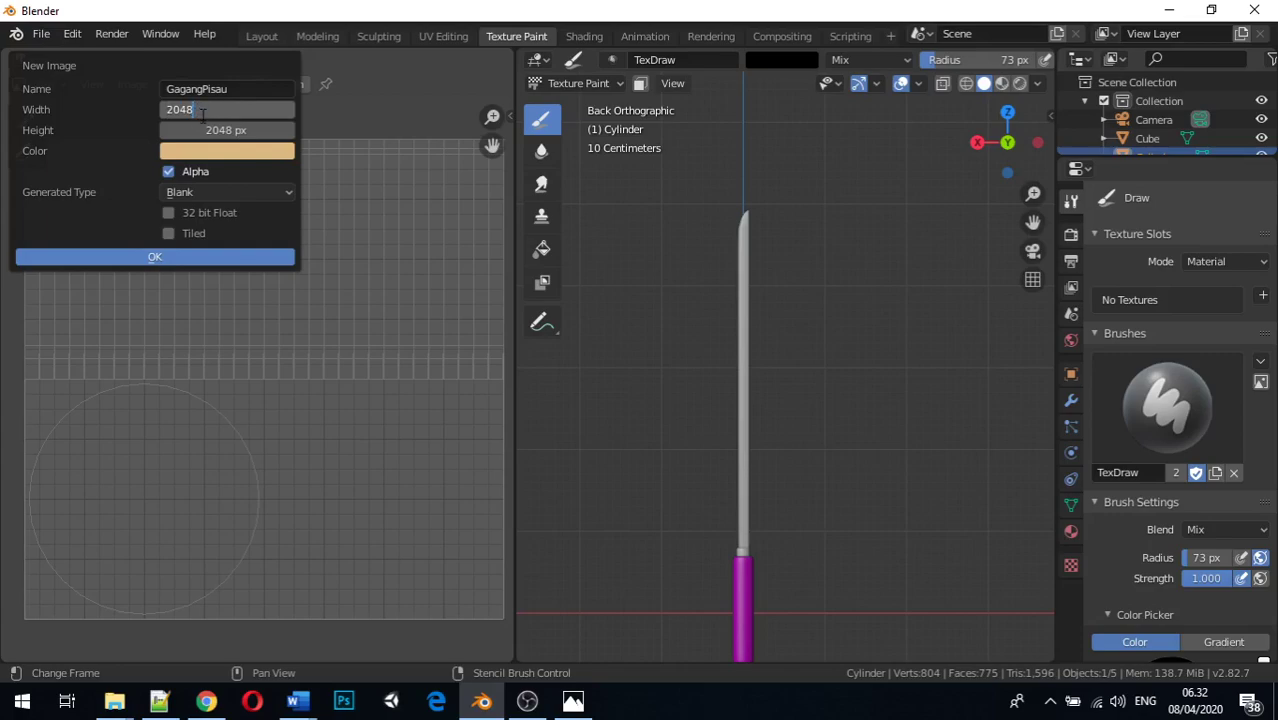
click(238, 127)
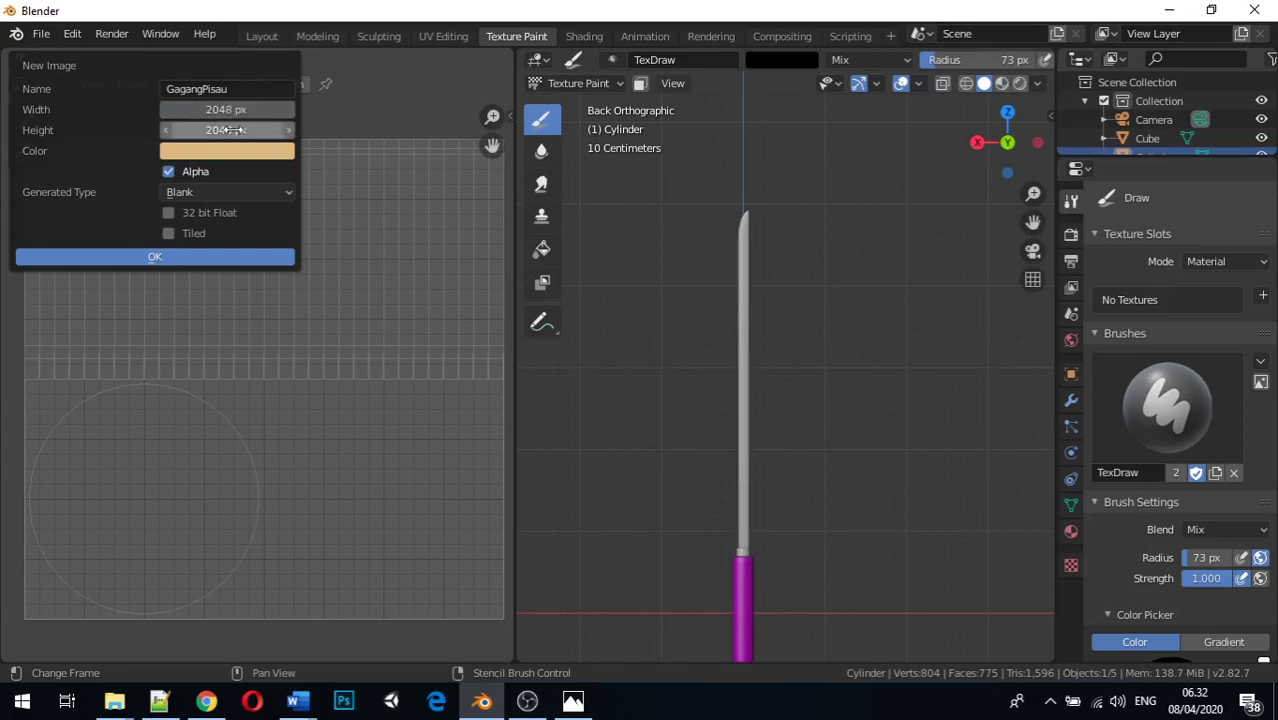
click(235, 130)
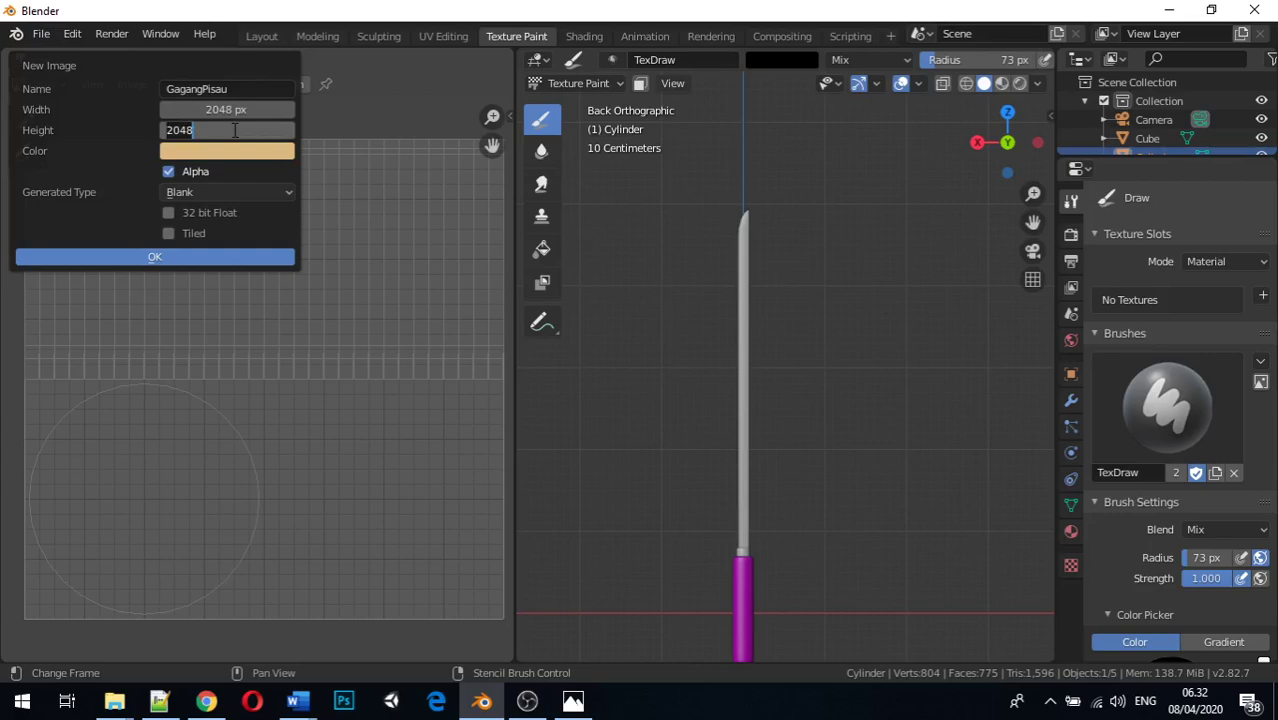
click(186, 257)
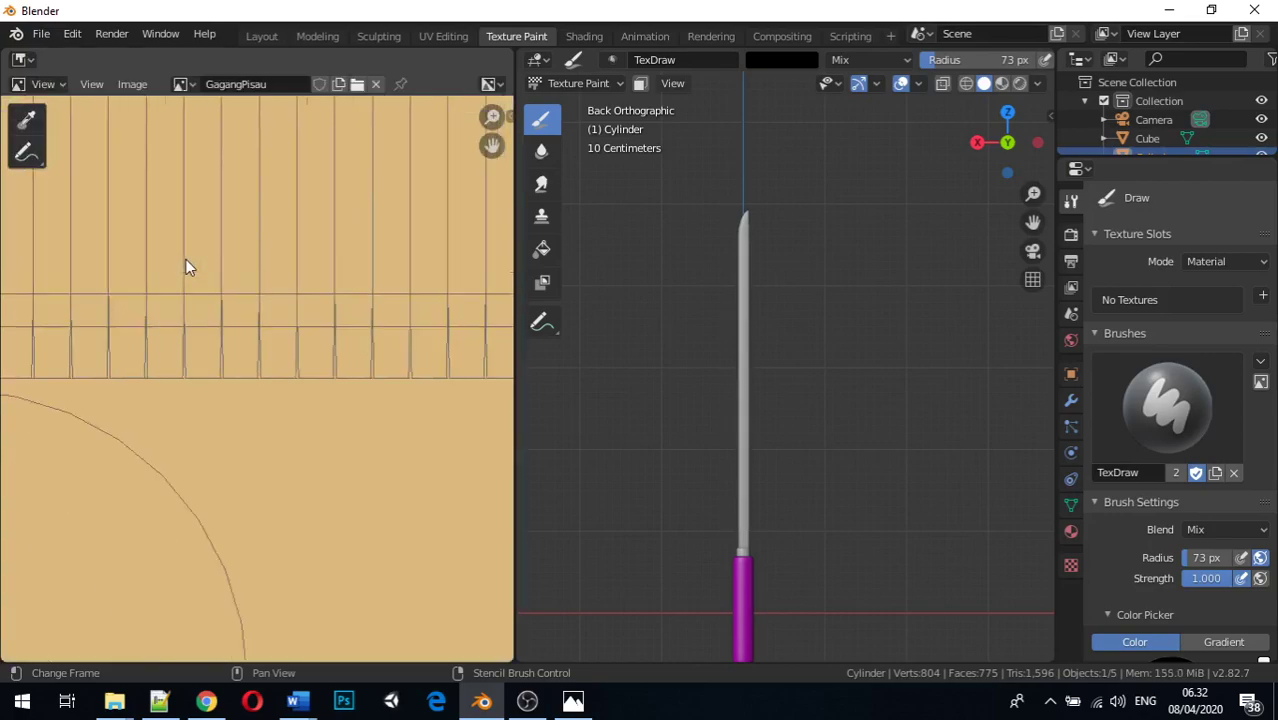
key(Home)
scroll(187, 254, up, 2)
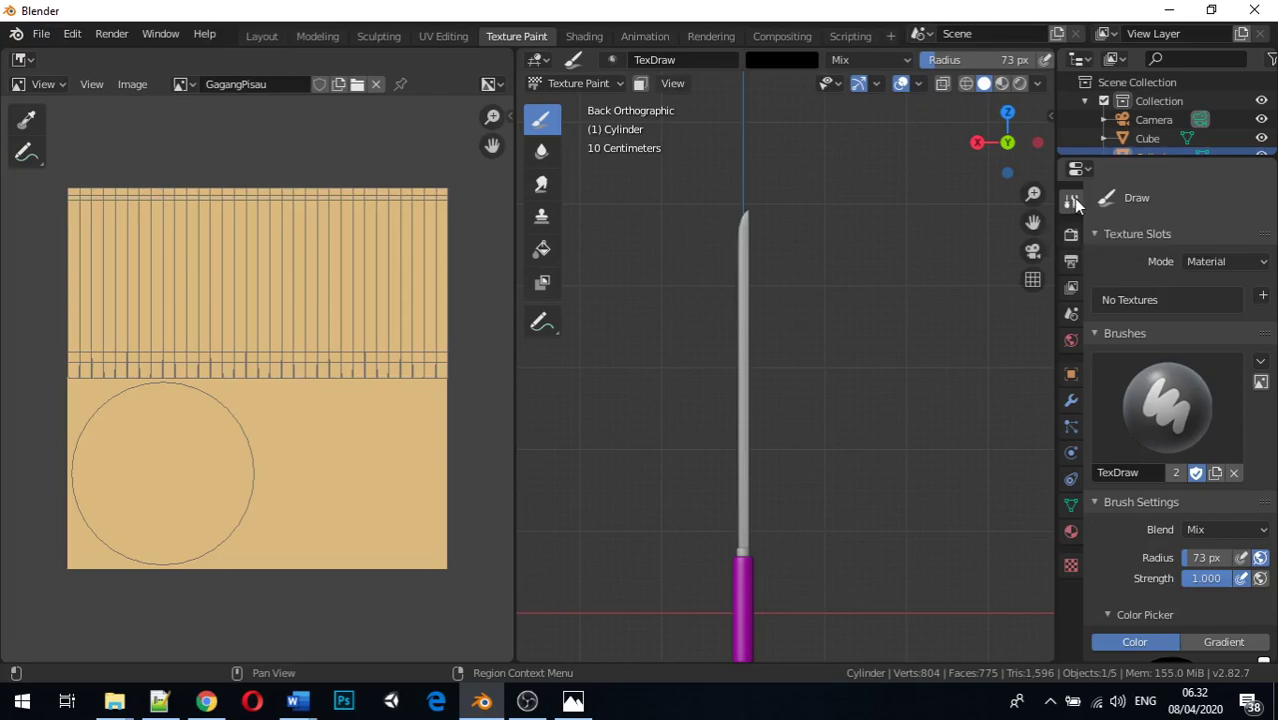
Step: Set the texture slots mode to Single Image for painting the handle
click(1217, 260)
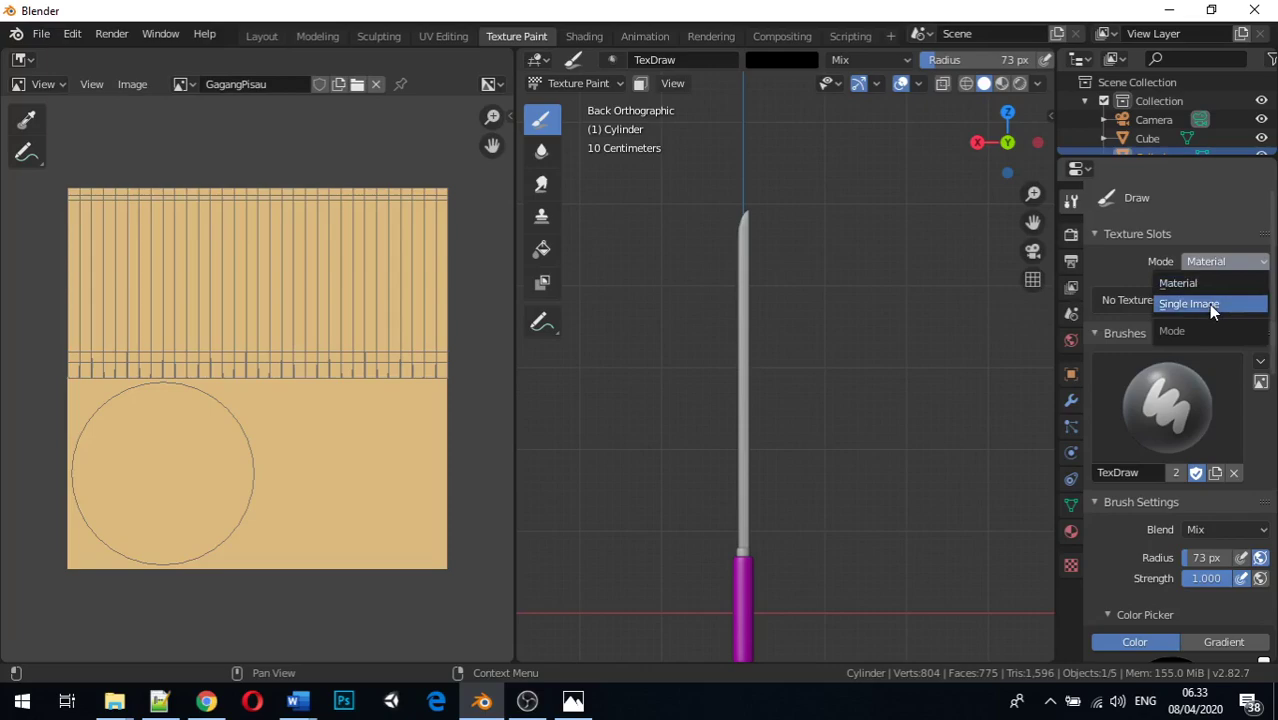
click(1208, 304)
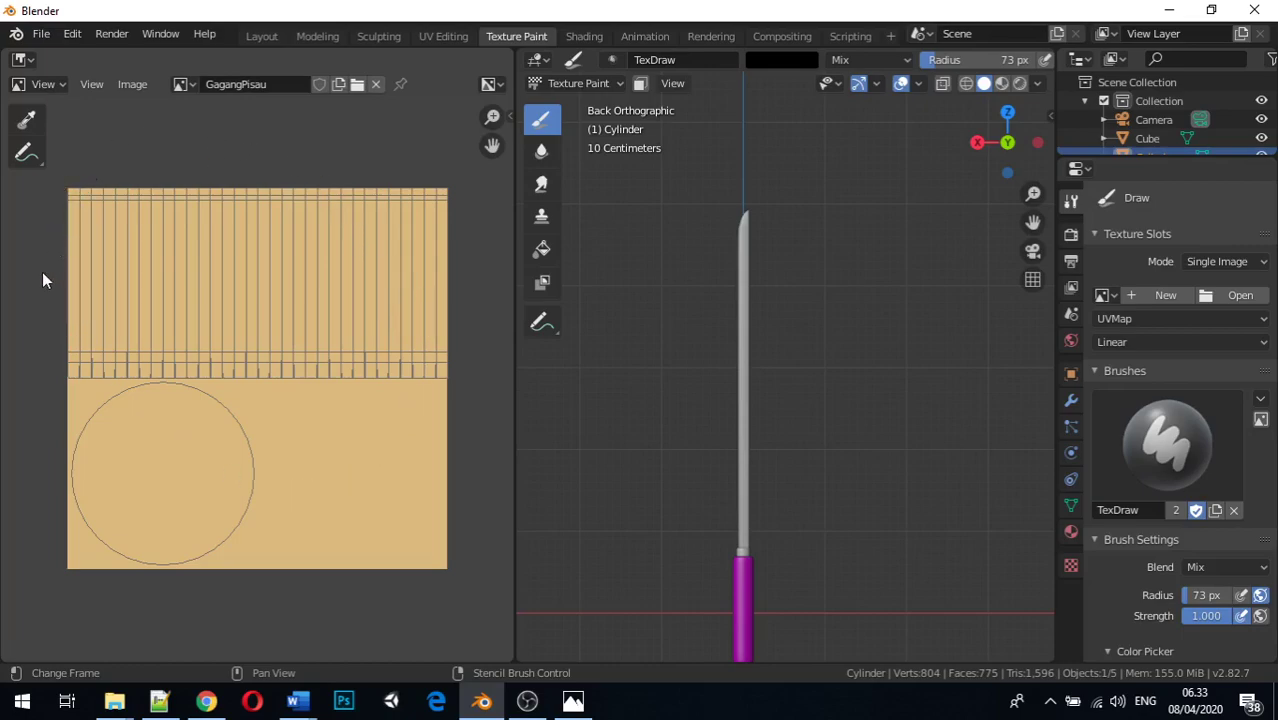
Step: Assign the GagangPisau image as the single paint image for the handle
click(1104, 295)
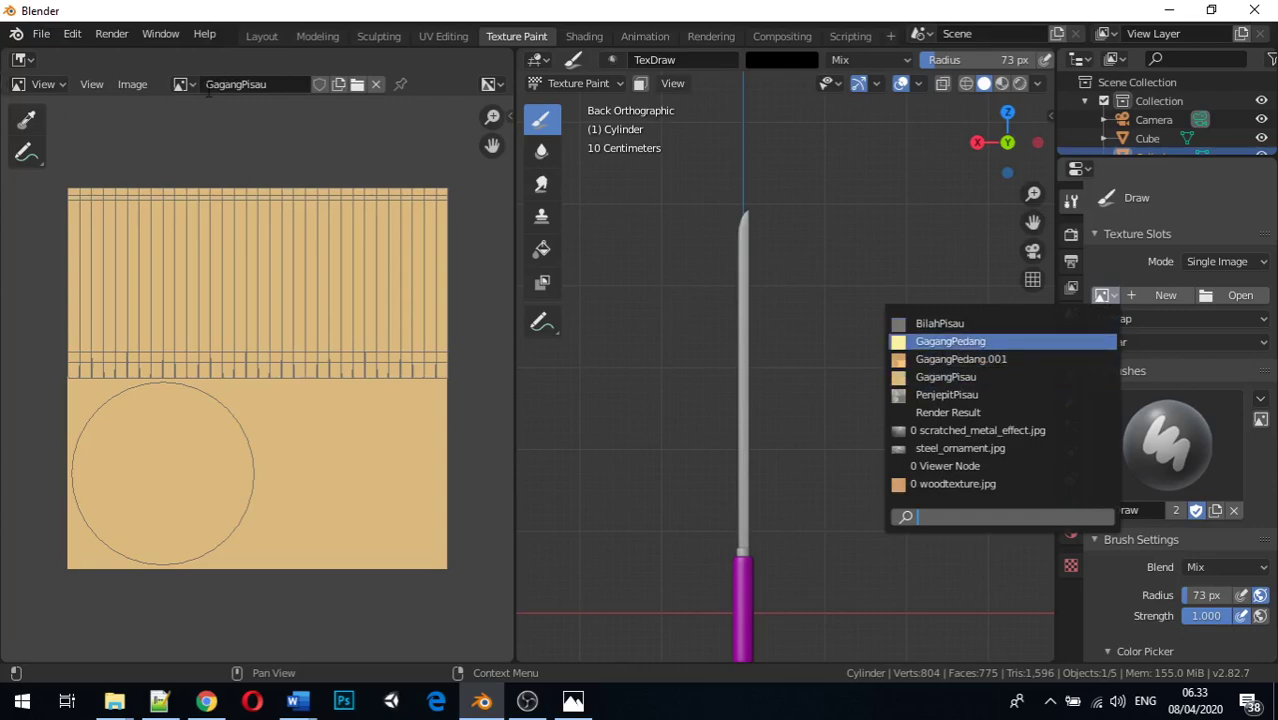
click(983, 381)
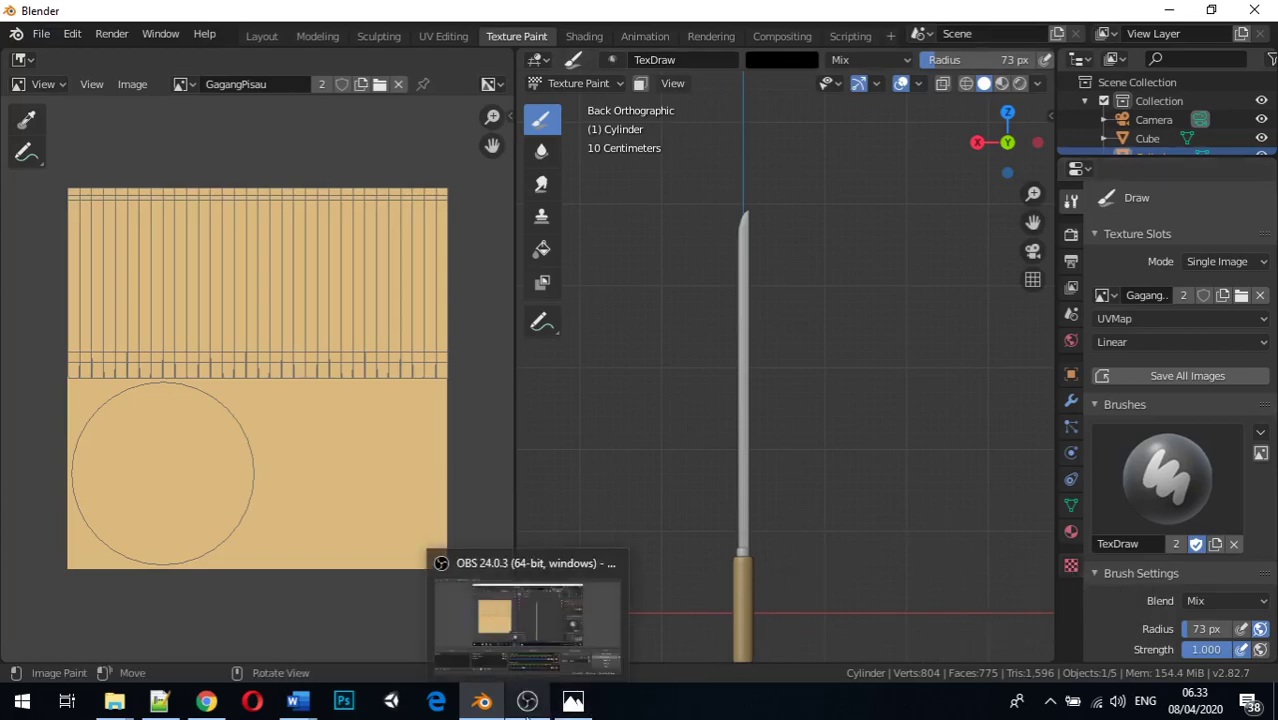
click(527, 700)
click(527, 700)
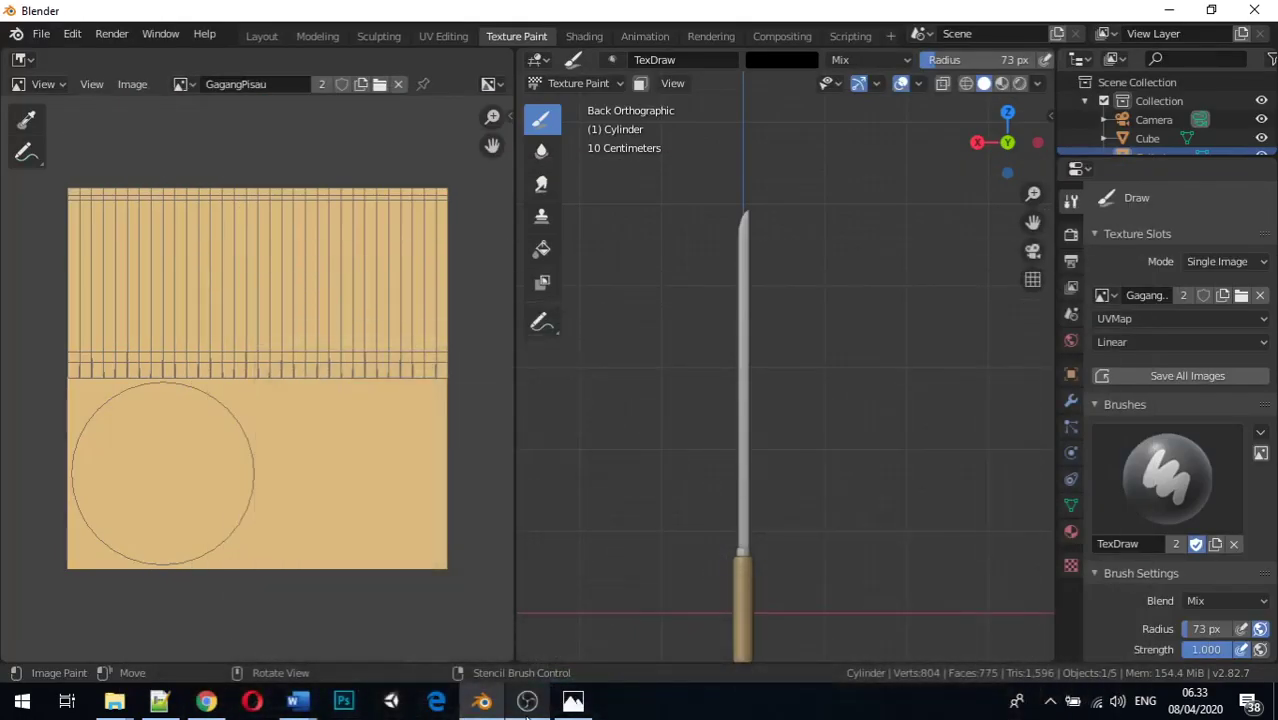
Step: Create a new brush texture and load woodtexture.jpg from the Textrue folder inside Teknik Animasi 3D Lanjut
click(1070, 567)
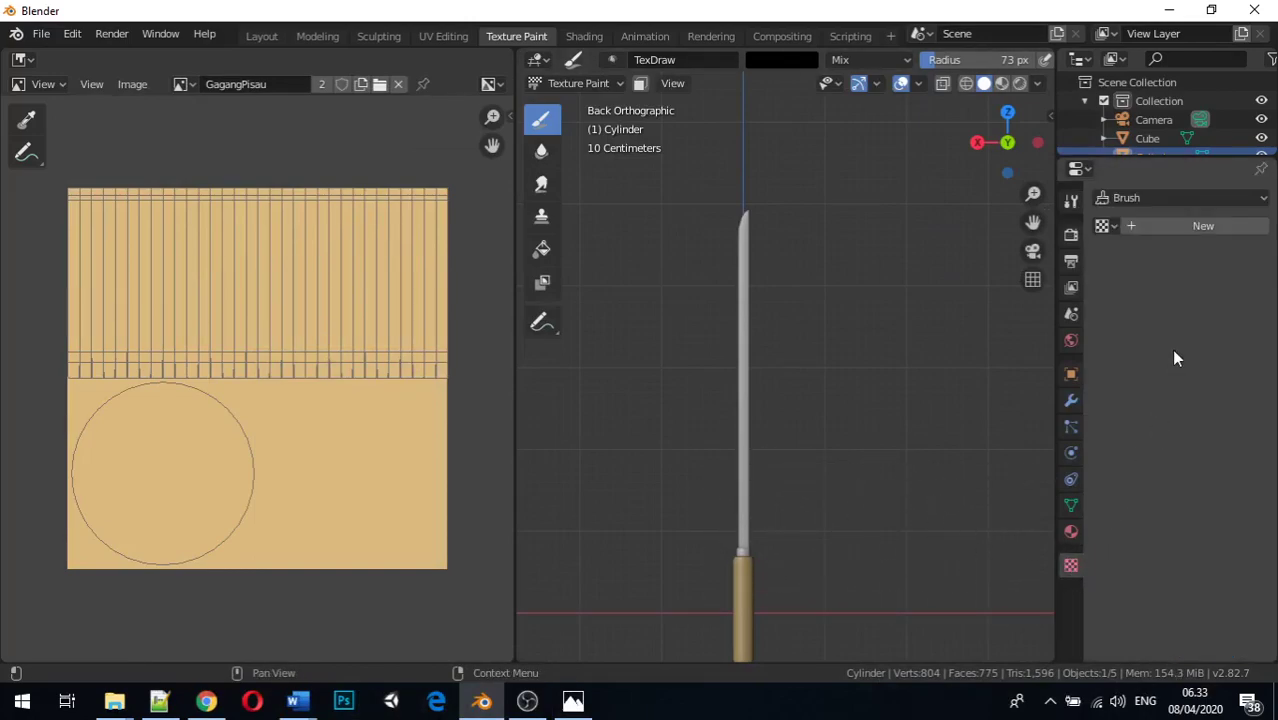
click(1170, 234)
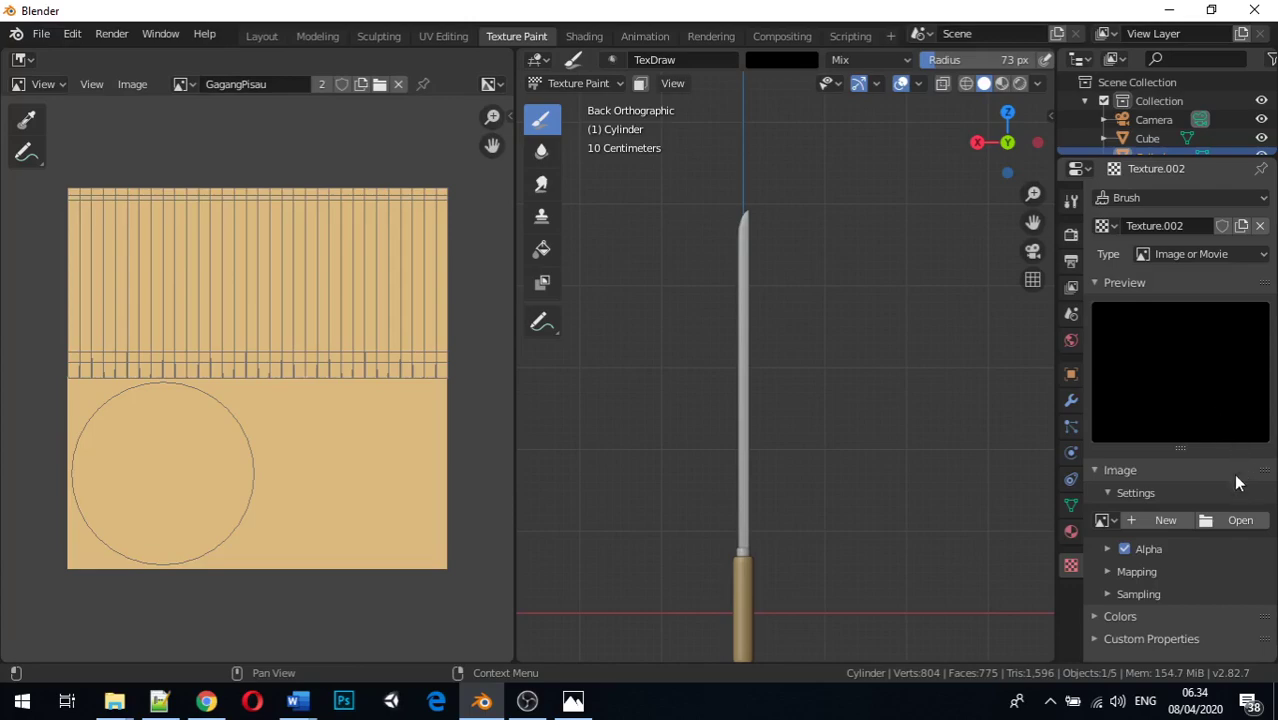
click(1245, 522)
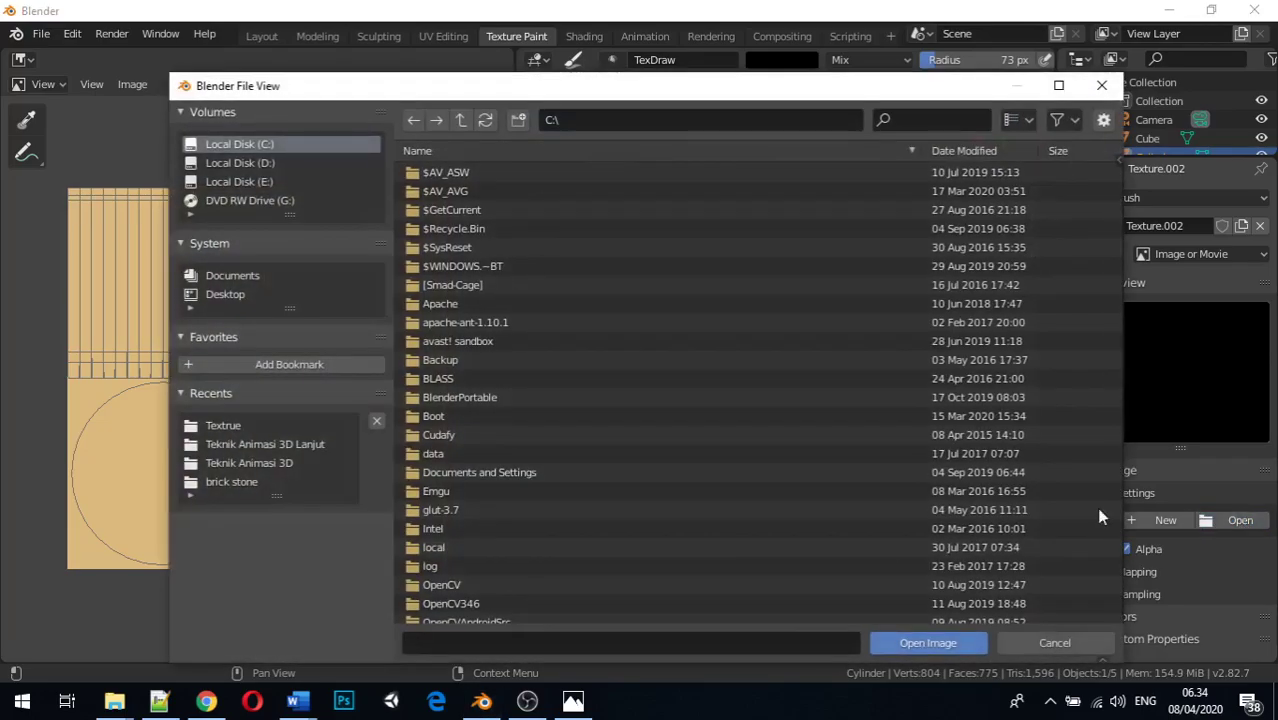
click(234, 442)
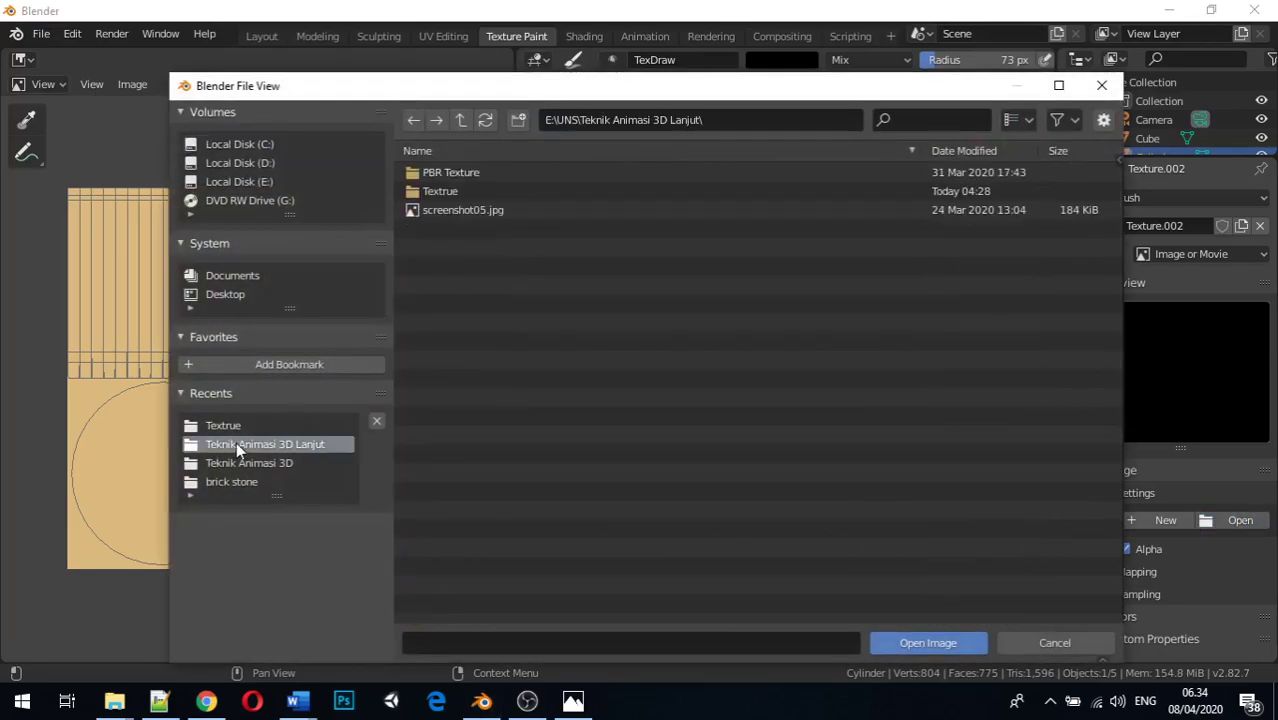
click(453, 187)
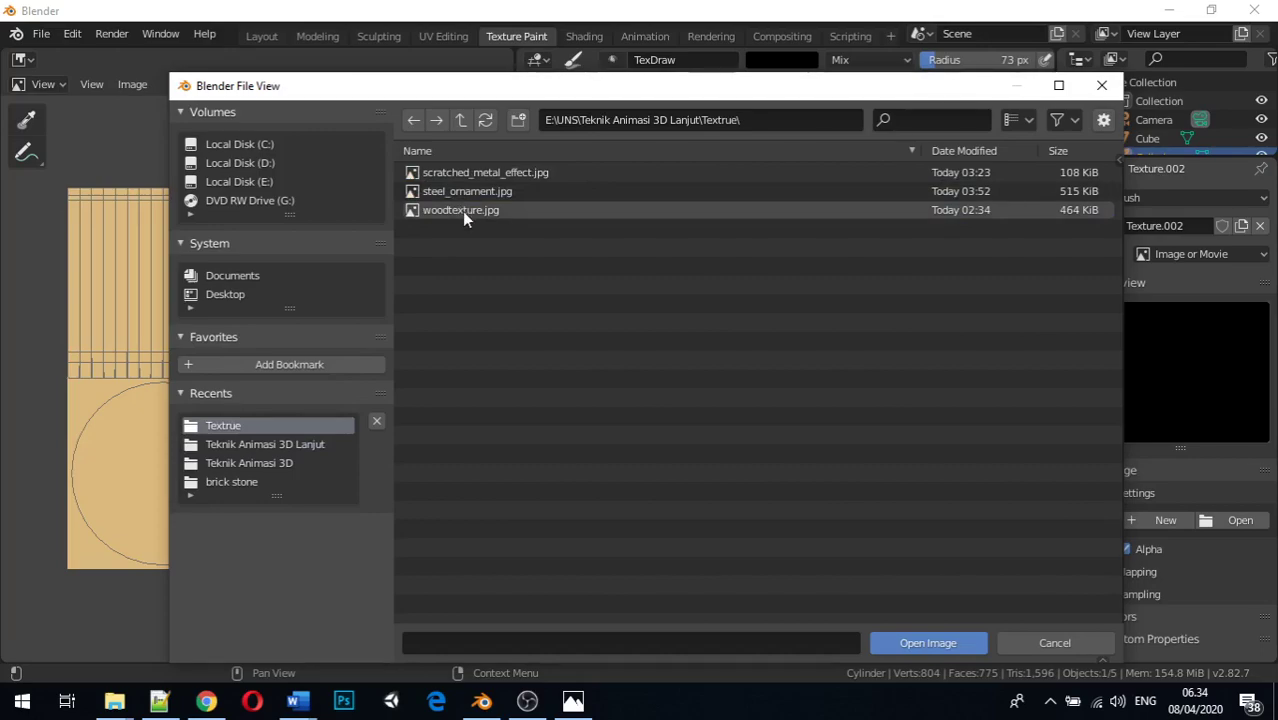
double_click(462, 211)
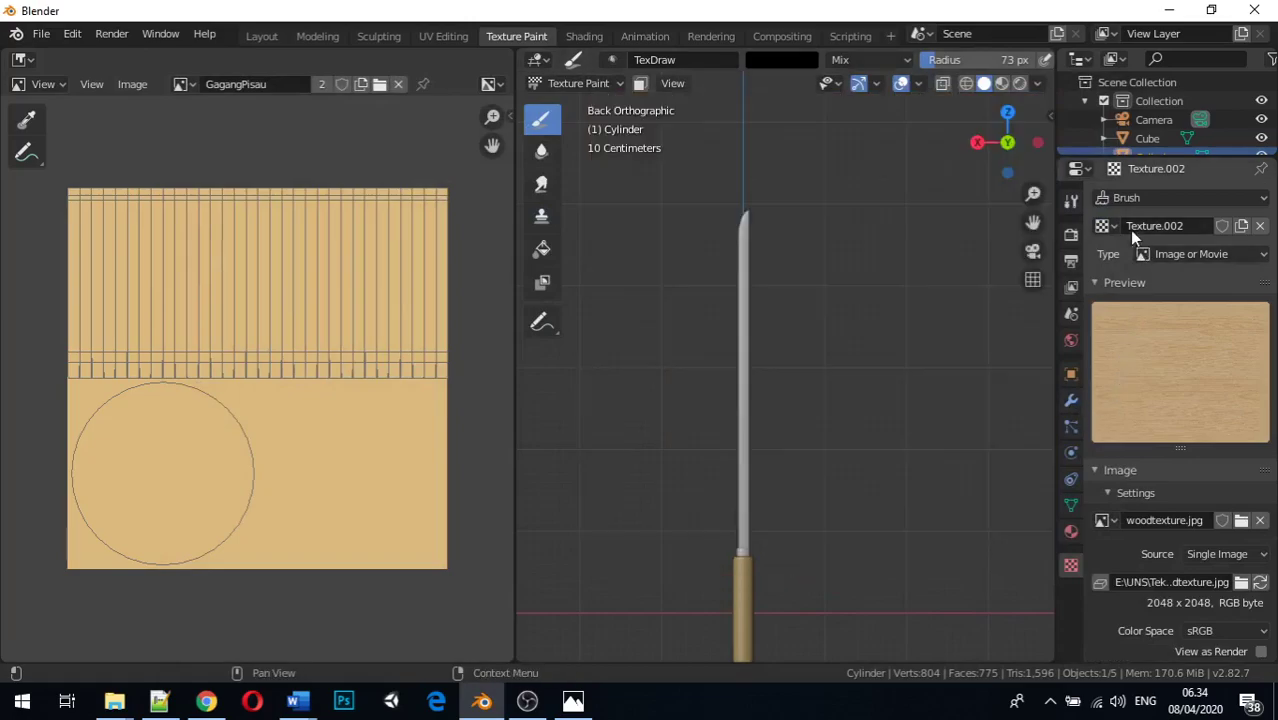
Step: Set the mapping of the brush's wood texture to View Plane
click(1072, 202)
scroll(1137, 330, down, 1)
scroll(1139, 352, down, 5)
scroll(1143, 345, up, 4)
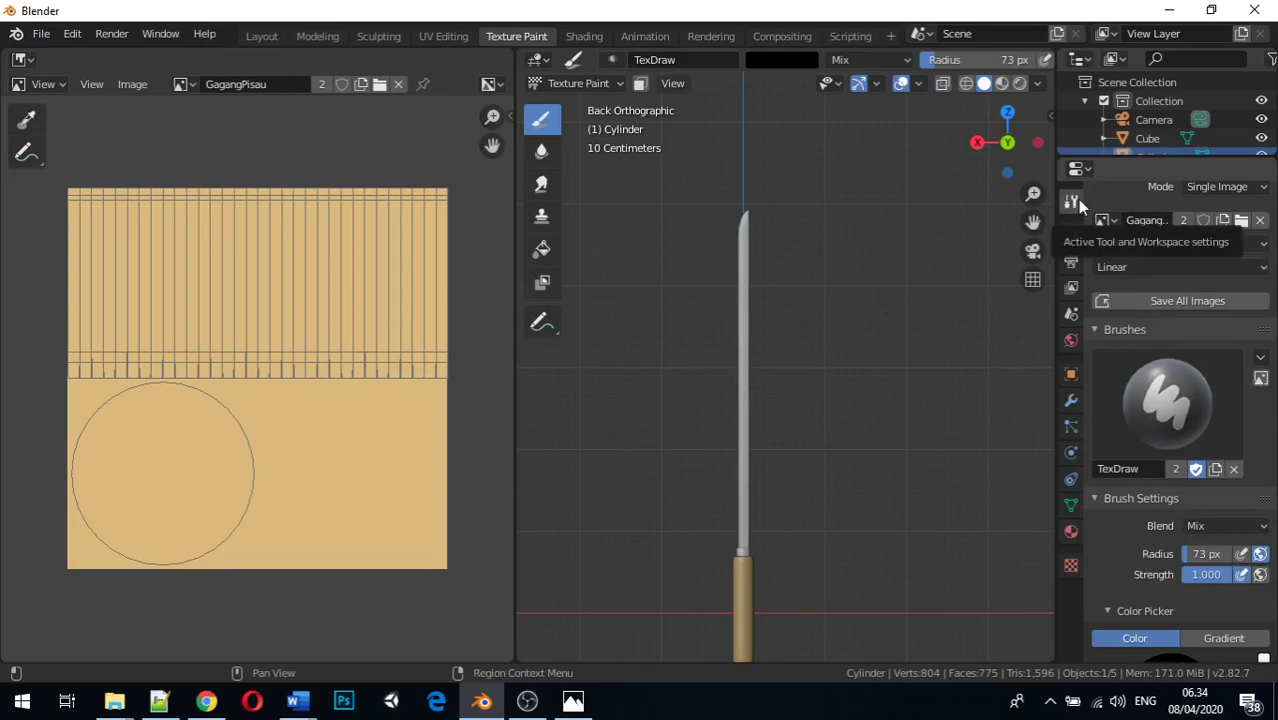
scroll(1167, 322, down, 4)
scroll(1170, 330, down, 5)
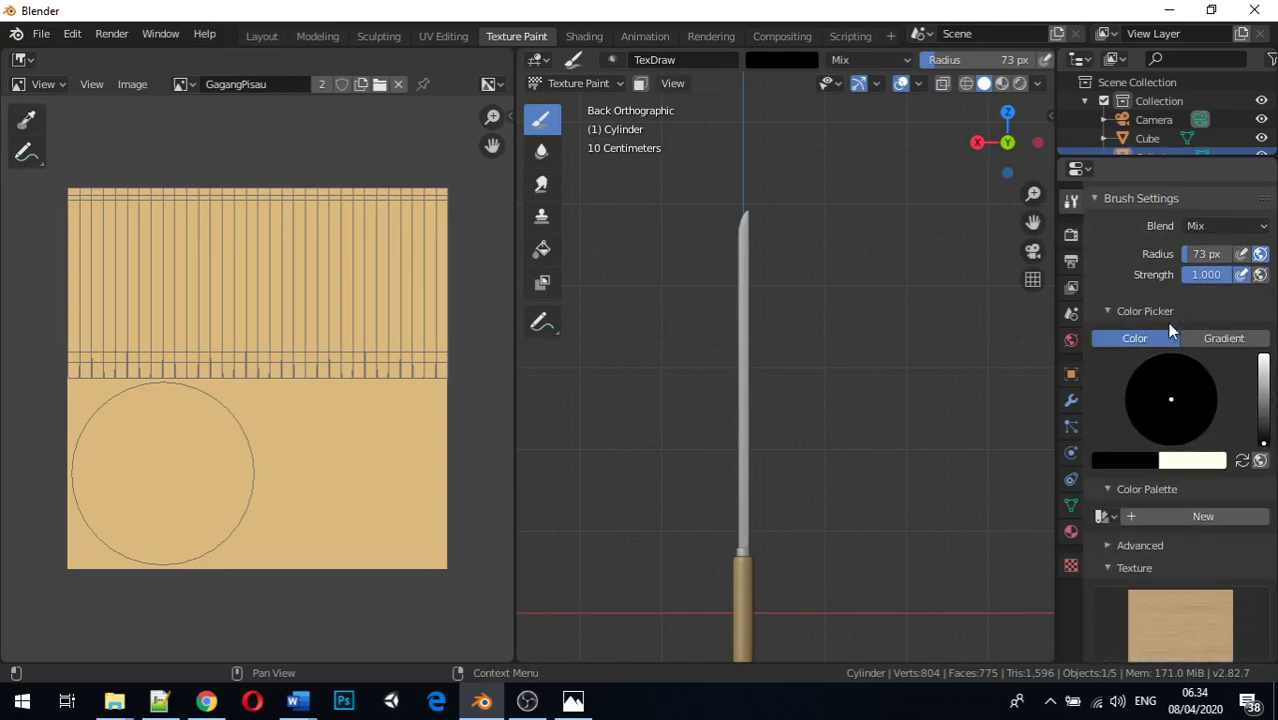
scroll(1172, 331, down, 4)
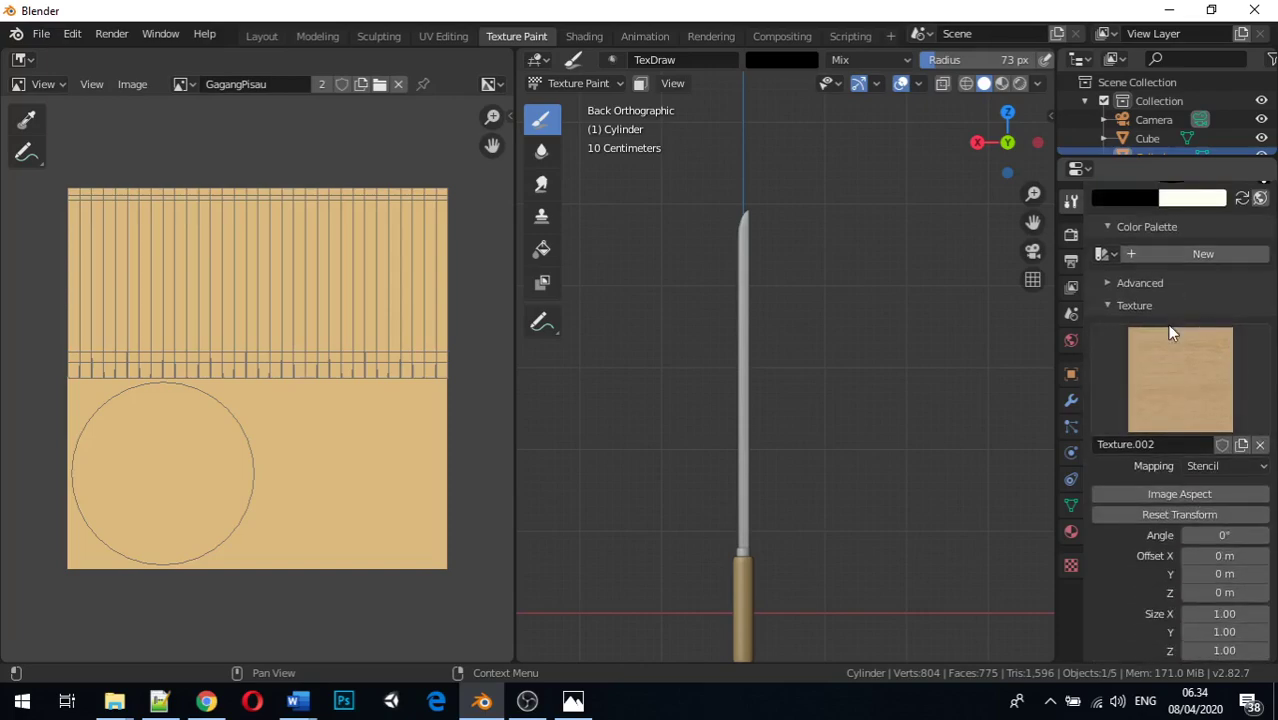
scroll(1172, 333, down, 1)
click(1243, 429)
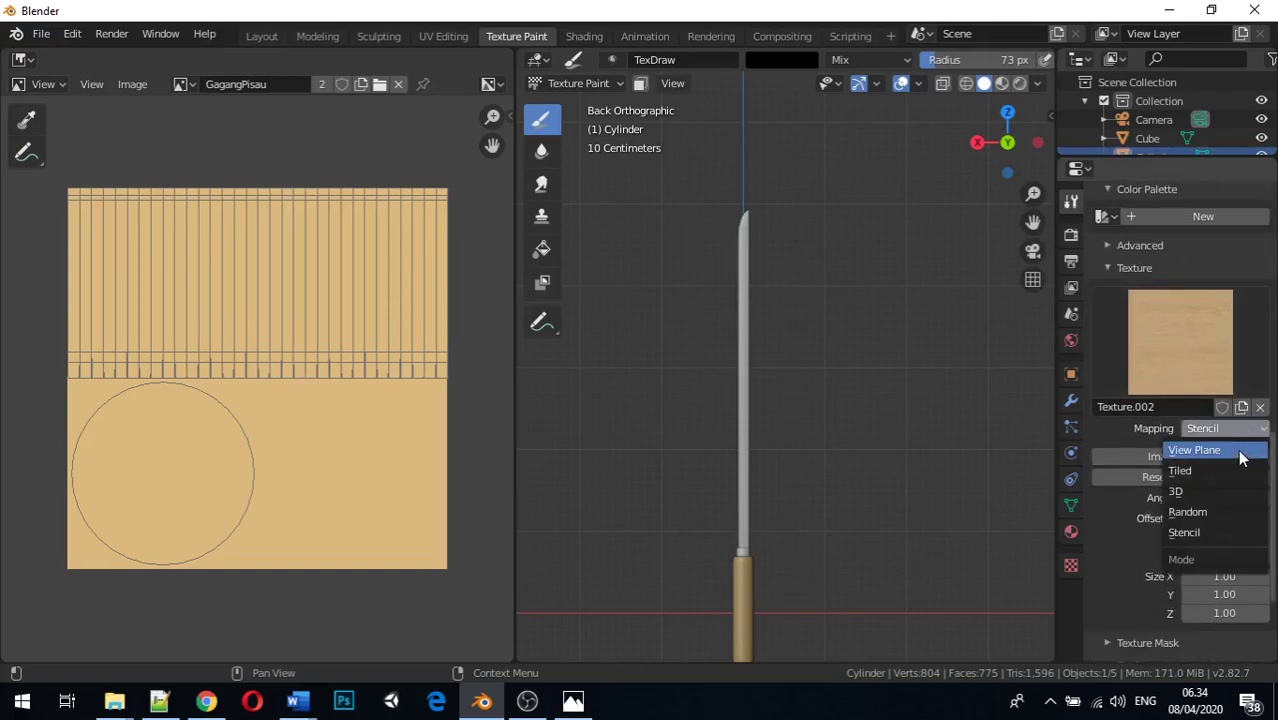
click(1240, 452)
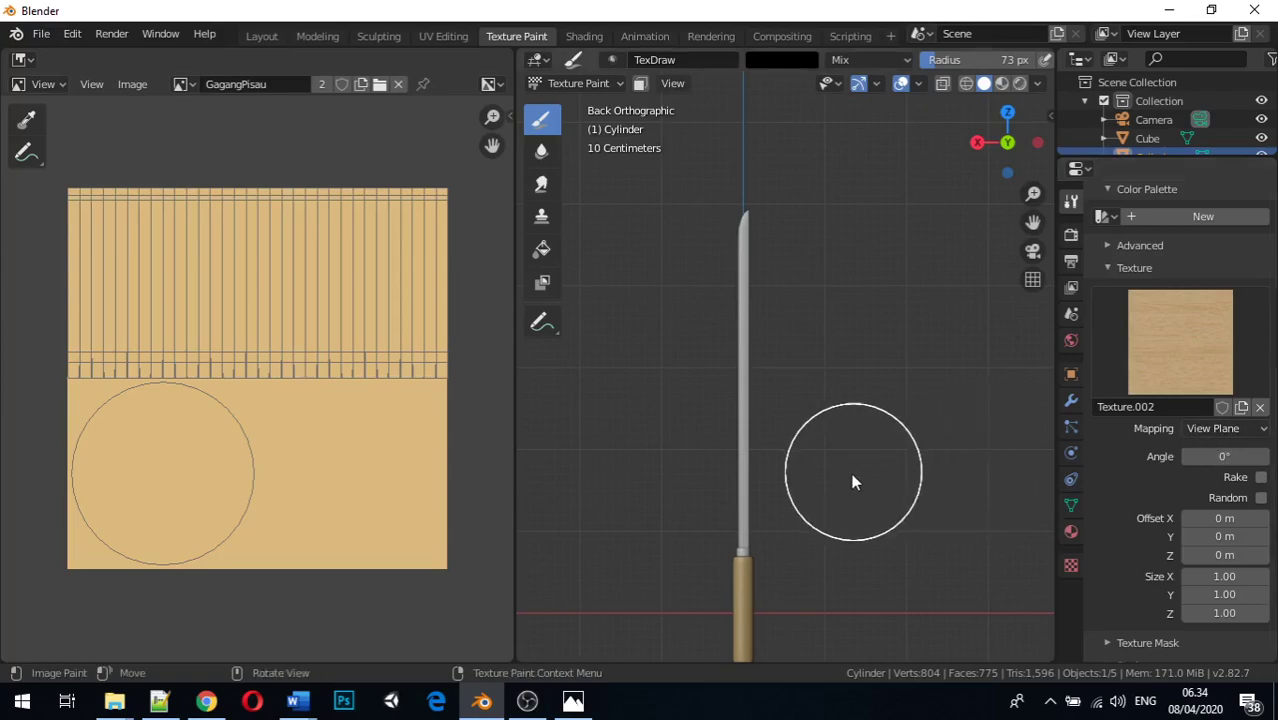
Step: Try a black brush stroke on the upper part of the handle and undo it
mouse_move(769, 579)
shift+middle_down()
mouse_move(748, 546)
mouse_move(746, 297)
mouse_move(900, 473)
shift+middle_up()
scroll(683, 333, up, 4)
scroll(804, 379, up, 2)
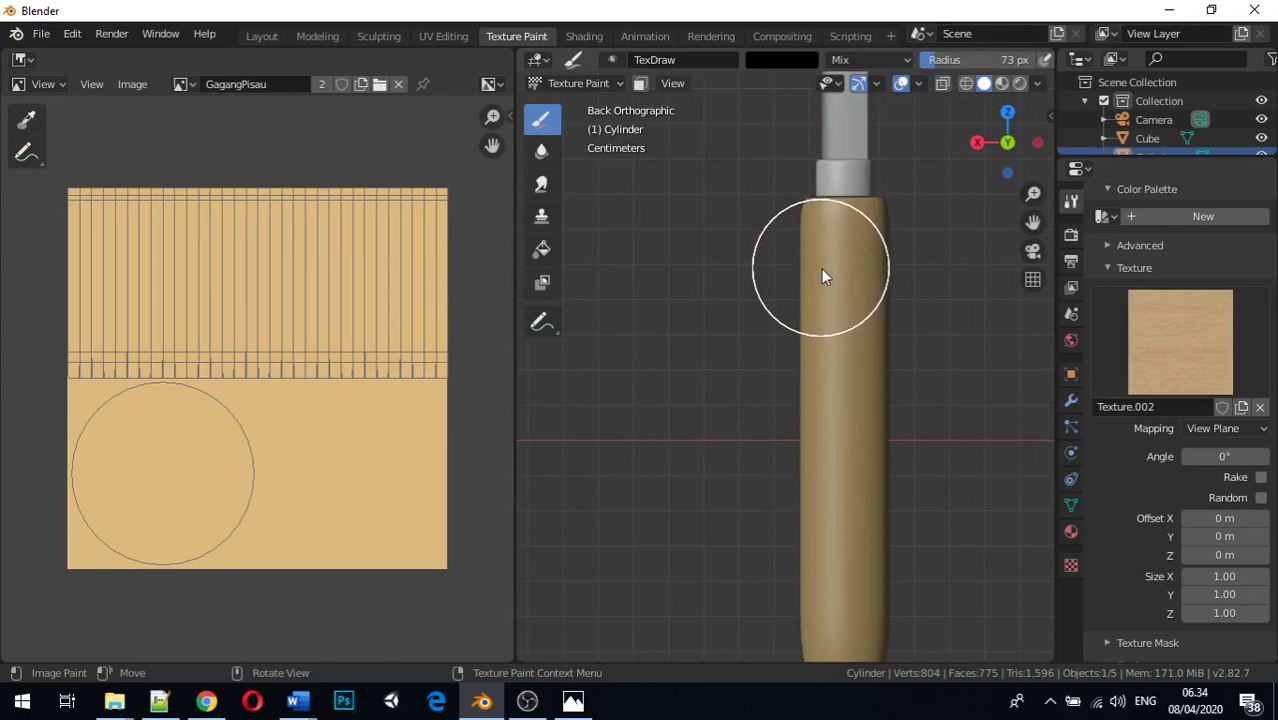
mouse_move(838, 274)
mouse_down()
mouse_move(890, 276)
mouse_move(833, 262)
mouse_move(850, 266)
mouse_up()
key(ctrl+z)
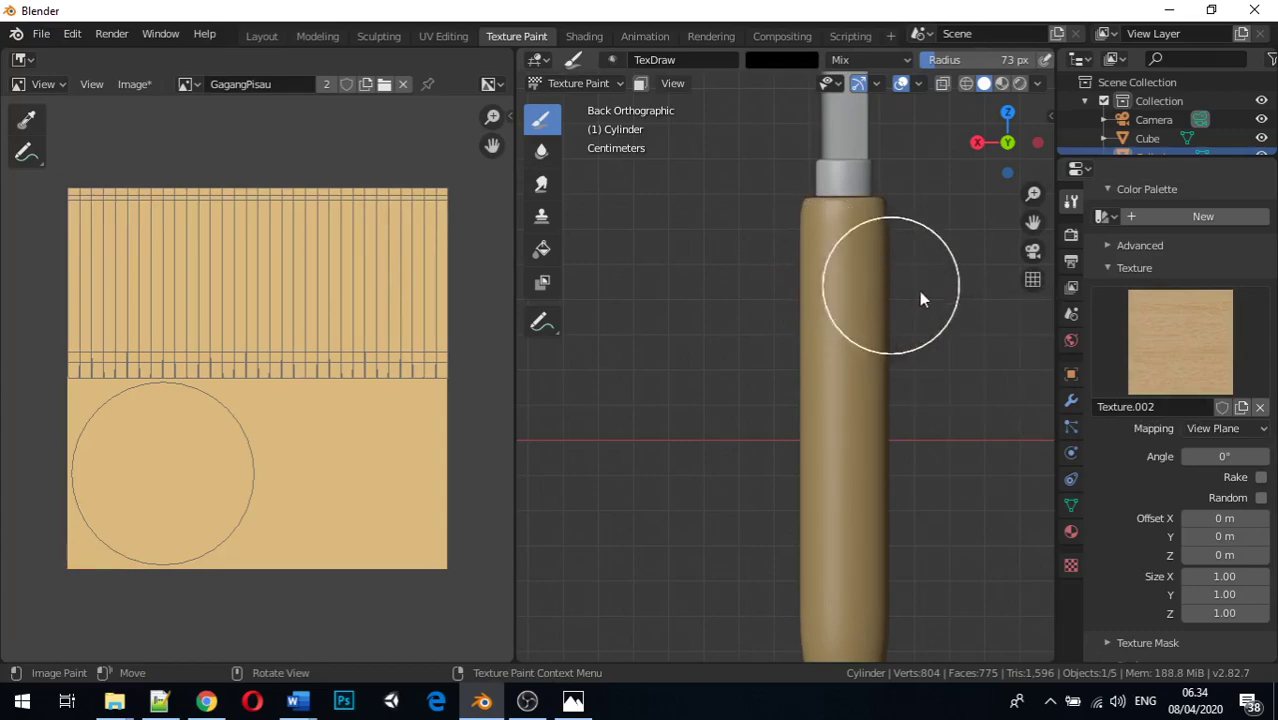
Step: Set the brush colour to white and paint a wood-textured stroke on the upper part of the handle
scroll(1168, 357, up, 2)
scroll(1168, 357, up, 4)
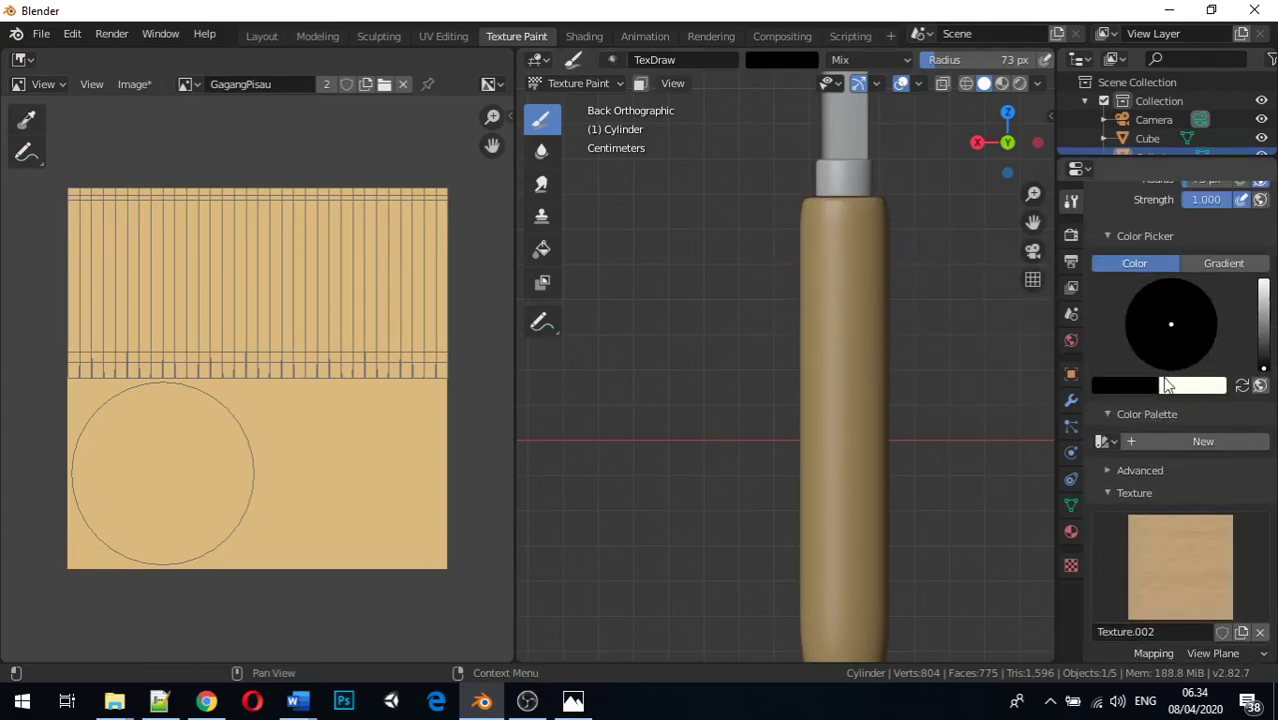
drag(1264, 368, 1264, 282)
drag(861, 339, 883, 336)
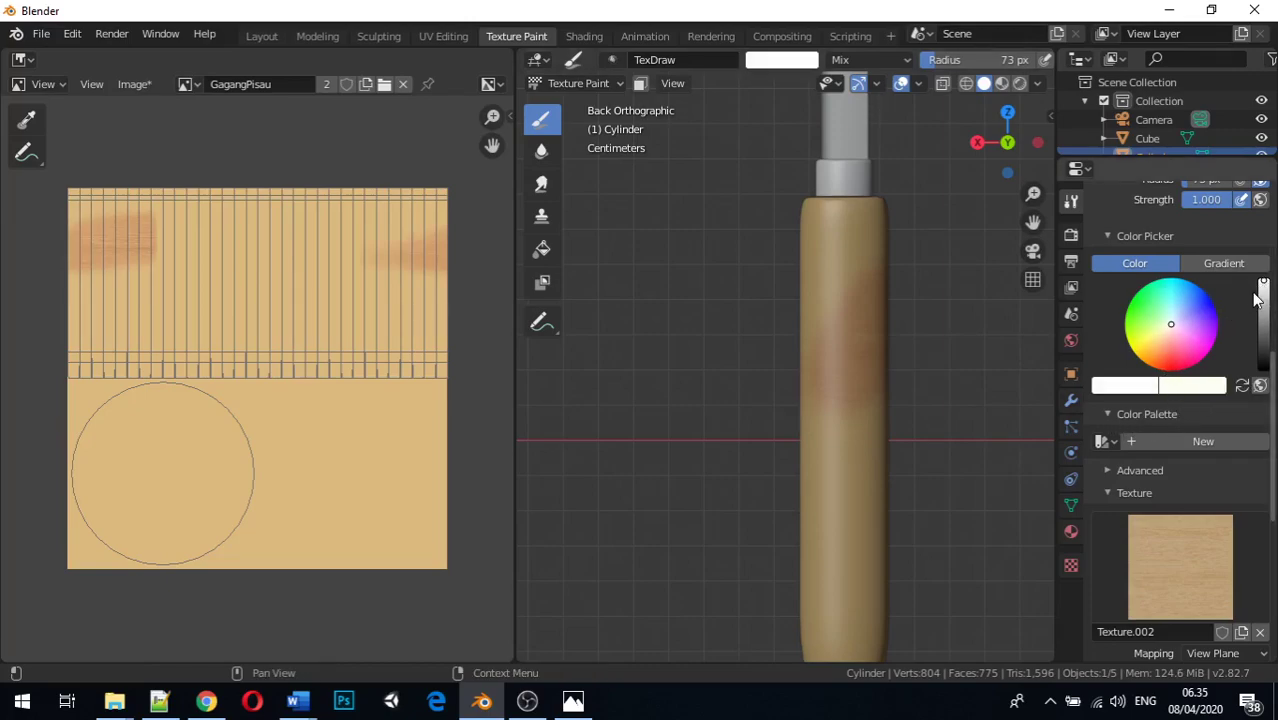
Step: Try black and then mid-grey brush colours with test strokes on the upper part of the handle
drag(1263, 284, 1263, 368)
mouse_move(845, 335)
mouse_down()
mouse_move(855, 348)
mouse_move(845, 258)
mouse_up()
drag(1263, 368, 1263, 317)
mouse_move(875, 320)
mouse_down()
mouse_move(827, 314)
mouse_move(856, 265)
mouse_move(816, 256)
mouse_move(840, 240)
mouse_up()
Step: Set the brush colour back to white and paint the wood texture over the handle's whole back side
drag(1263, 316, 1263, 282)
mouse_move(847, 247)
mouse_down()
mouse_move(810, 211)
mouse_move(867, 237)
mouse_move(875, 350)
mouse_move(847, 365)
mouse_move(802, 314)
mouse_up()
mouse_move(853, 484)
mouse_down()
mouse_move(850, 443)
mouse_move(838, 508)
mouse_move(855, 578)
mouse_move(847, 629)
mouse_move(809, 585)
mouse_move(829, 650)
mouse_move(837, 633)
mouse_up()
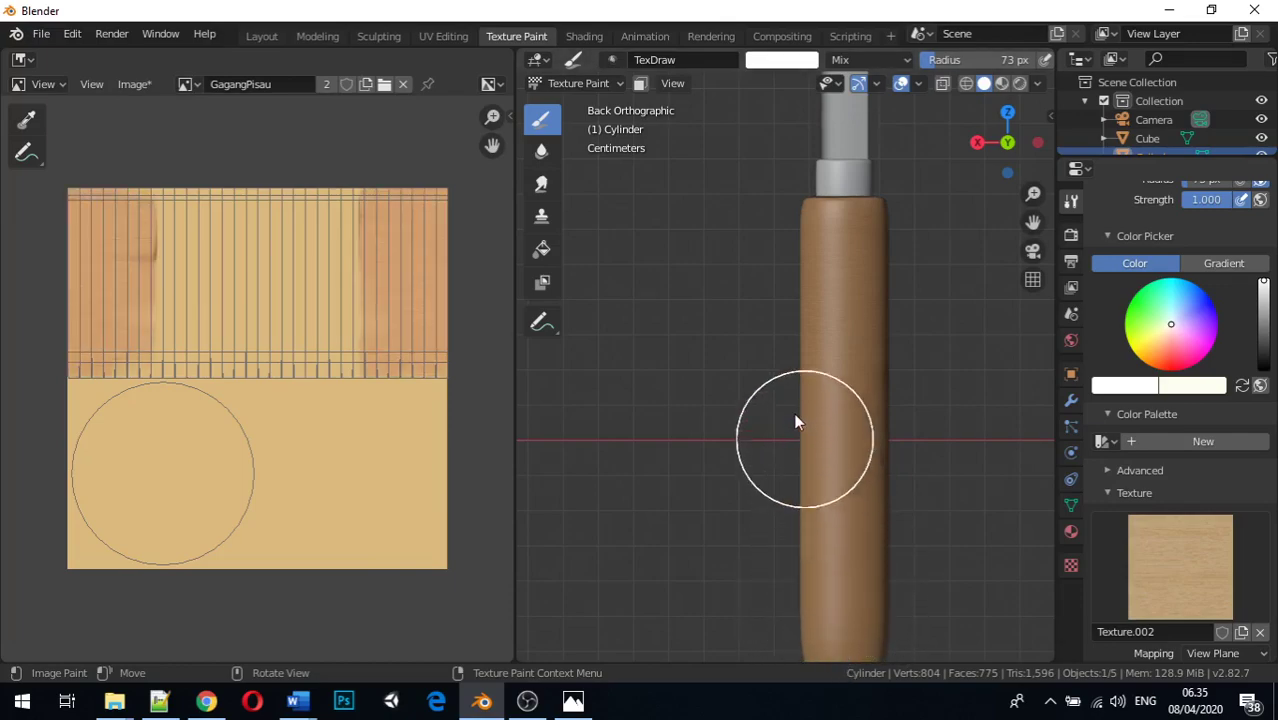
Step: Change the mapping of the brush's wood texture to Stencil
scroll(793, 358, up, 4)
scroll(795, 365, down, 5)
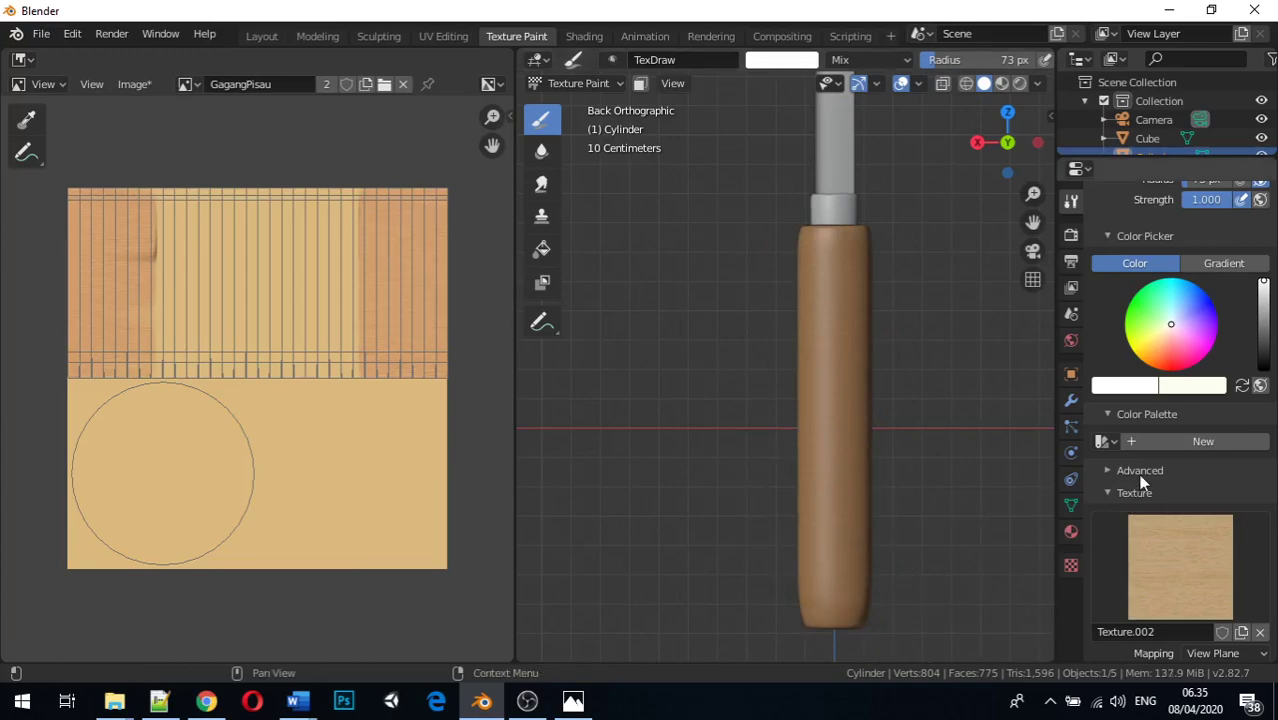
scroll(1140, 476, down, 5)
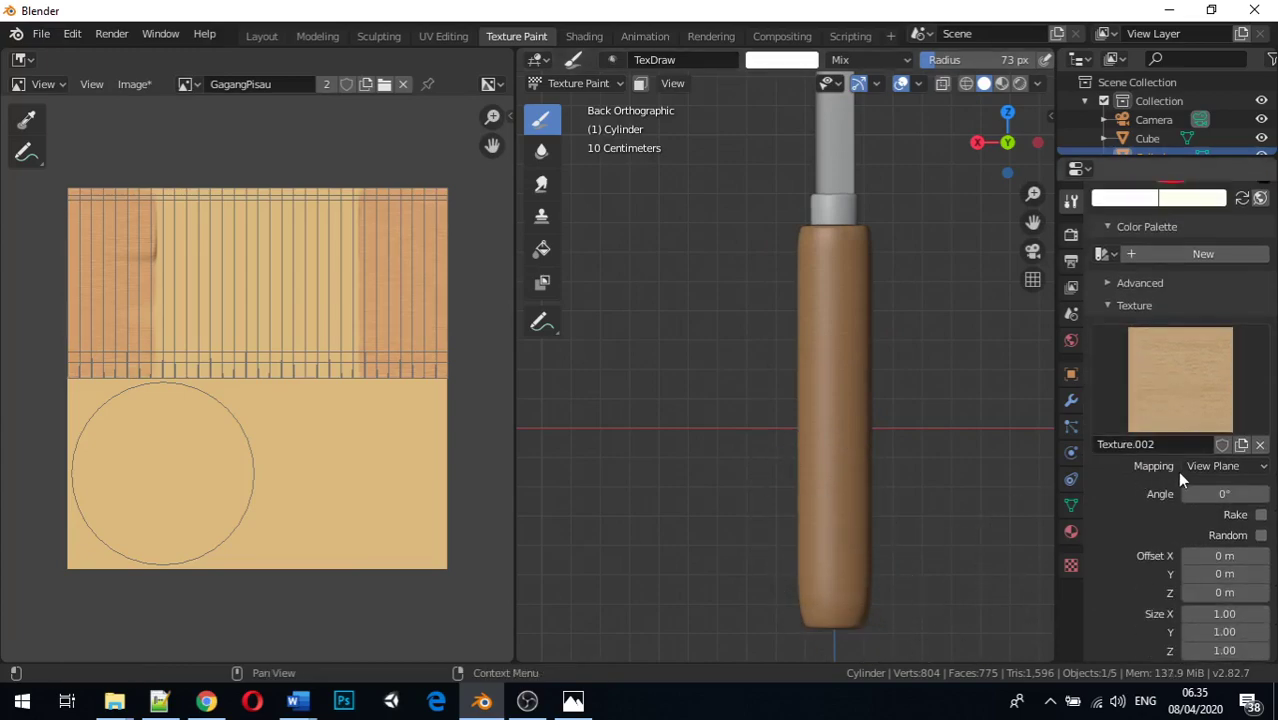
click(1204, 470)
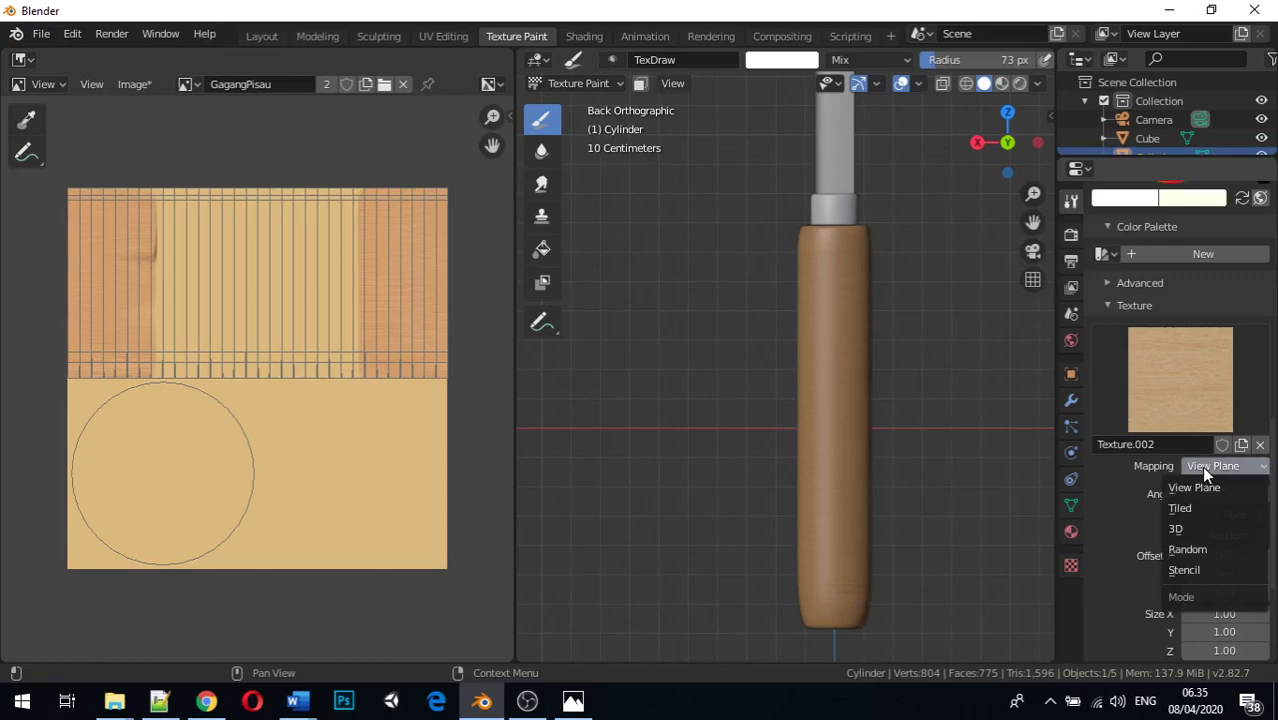
click(1187, 571)
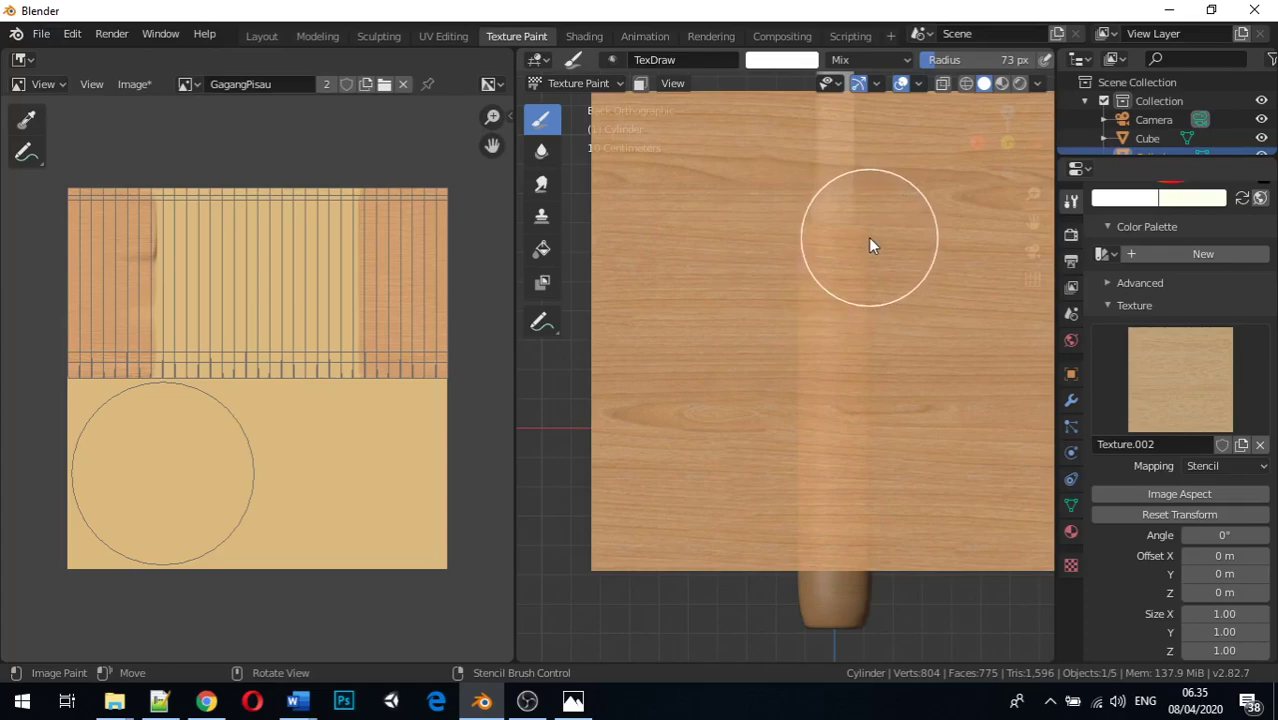
Step: Move the wood stencil over the full length of the handle and paint the grain onto its back side
scroll(869, 238, down, 3)
shift+middle_drag(791, 375, 822, 371)
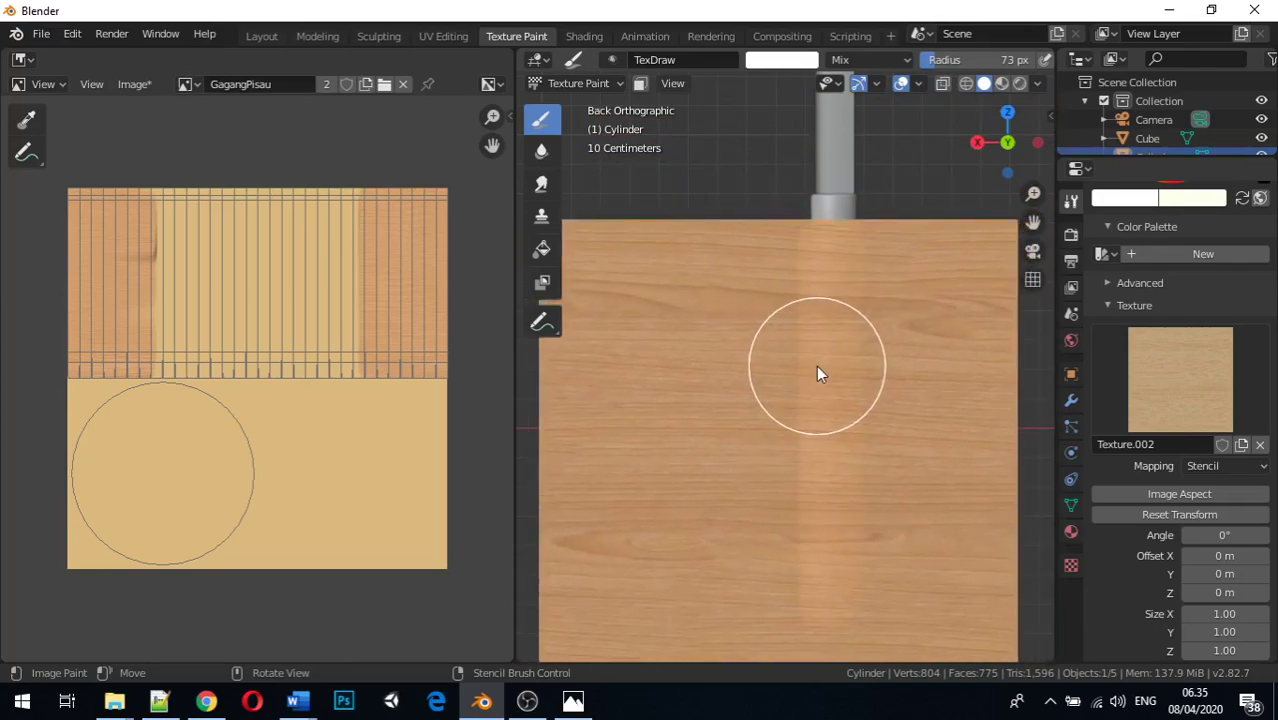
right_drag(853, 343, 888, 337)
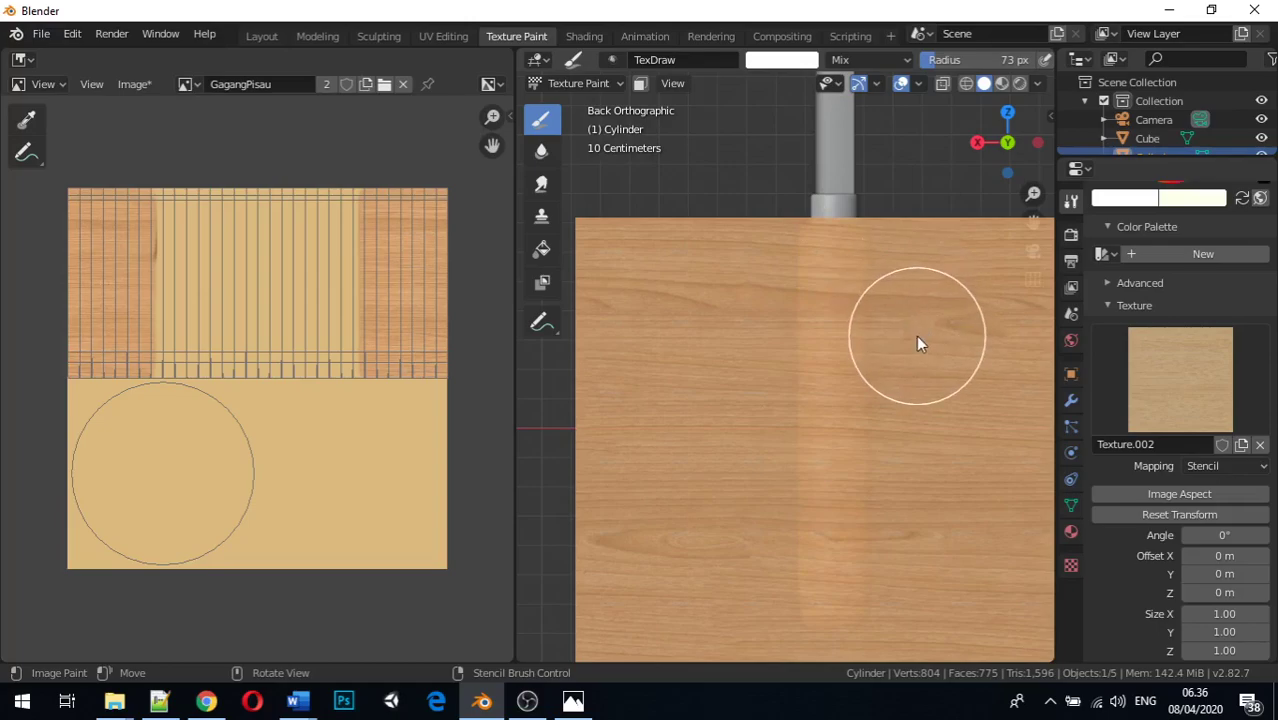
Step: Turn to the opposite side of the handle and paint the wood grain onto it through the stencil
middle_drag(882, 309, 870, 308)
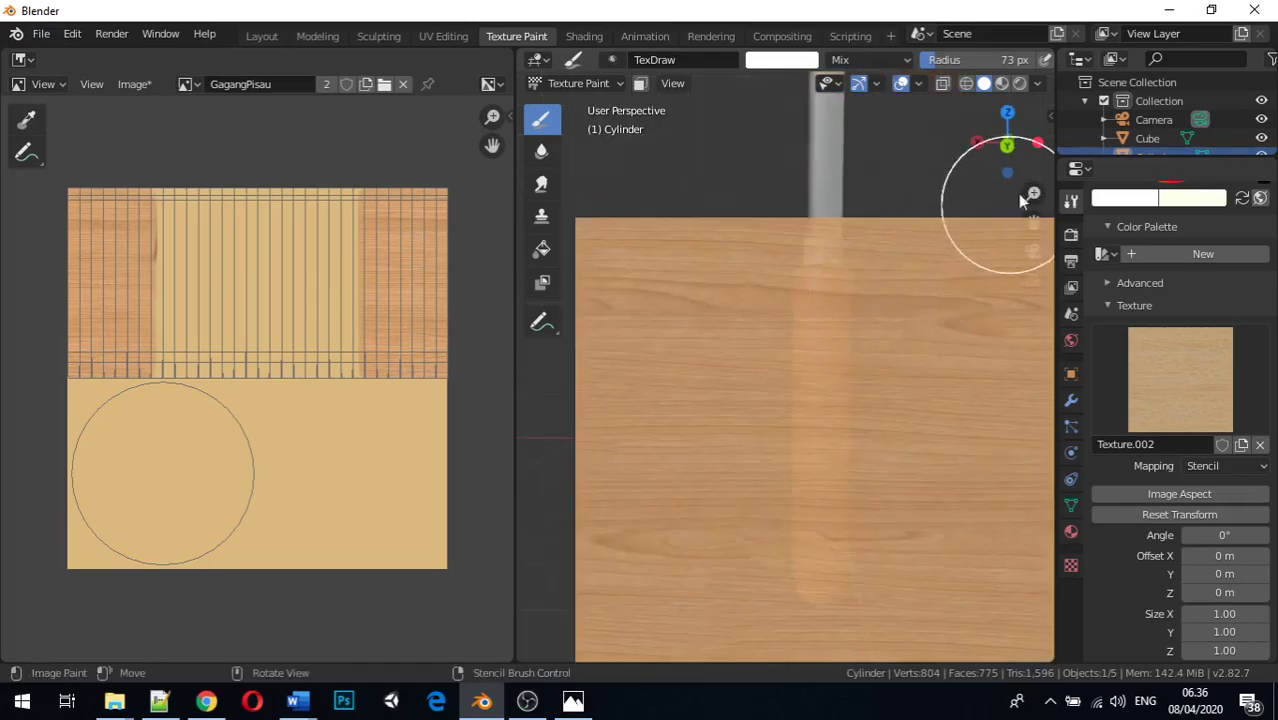
mouse_move(1025, 131)
mouse_down()
mouse_move(1010, 150)
mouse_move(1046, 140)
mouse_up()
scroll(767, 331, up, 2)
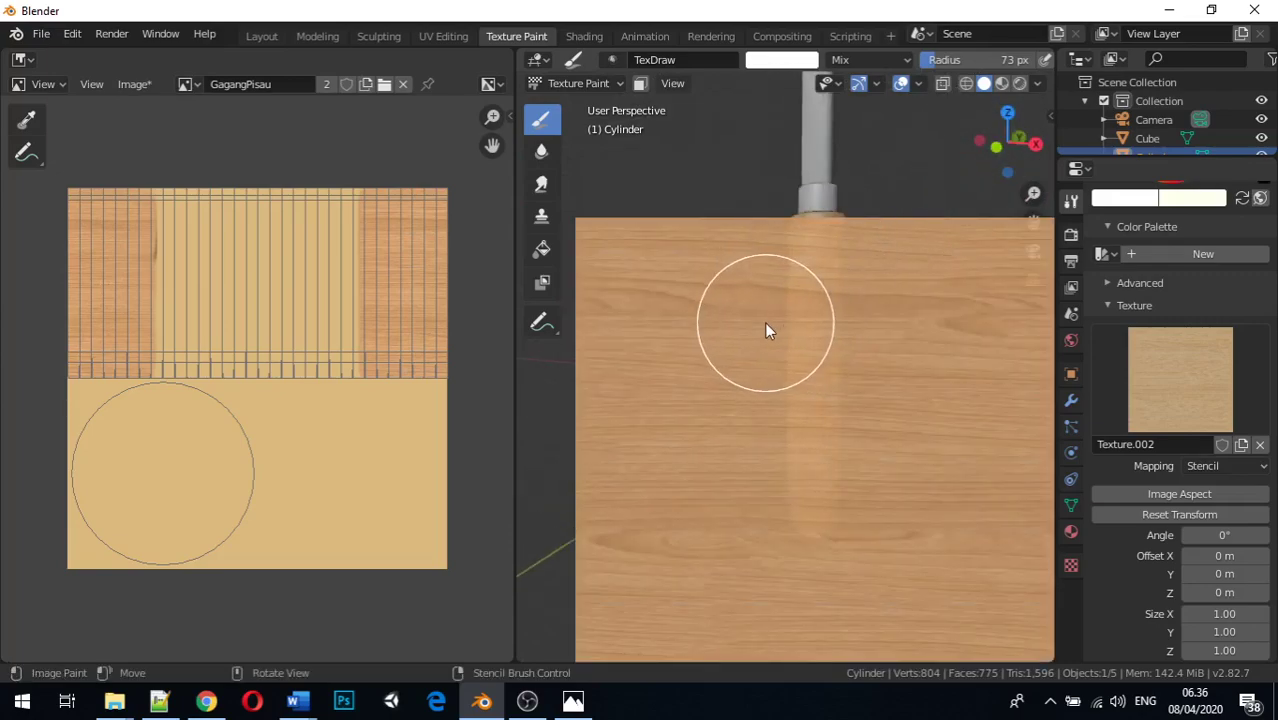
drag(1008, 142, 1022, 135)
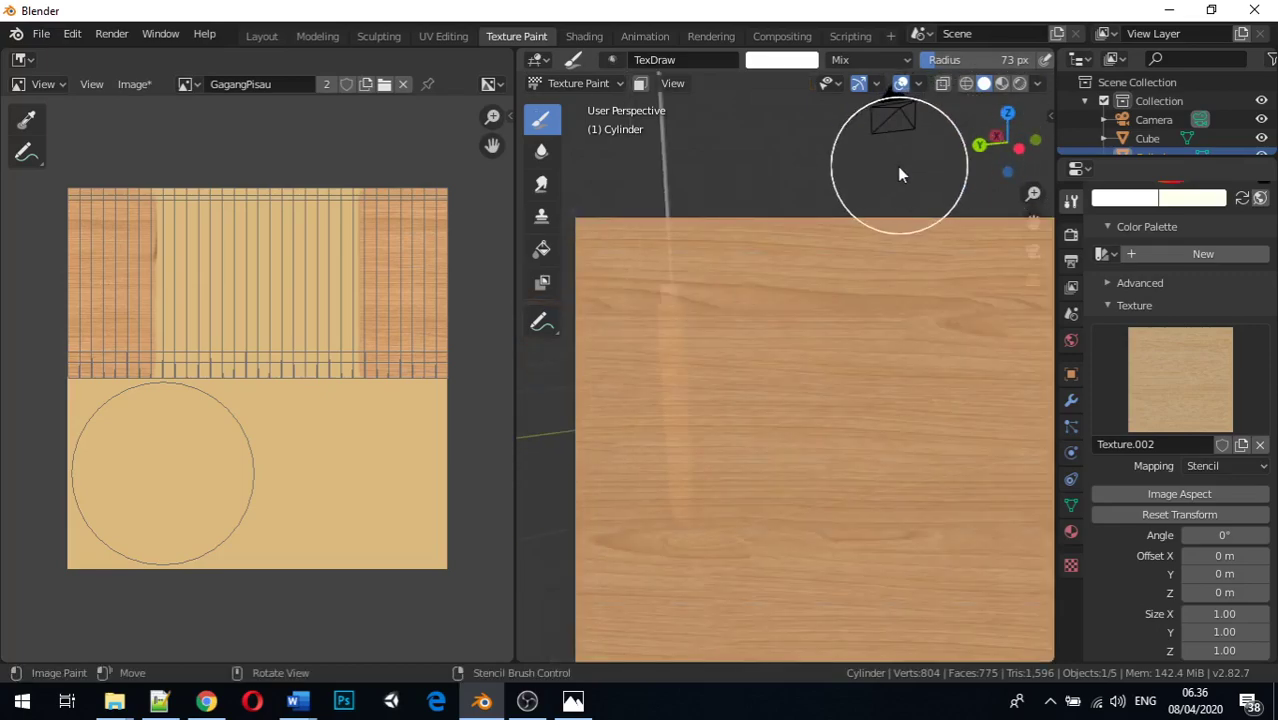
middle_drag(758, 192, 807, 251)
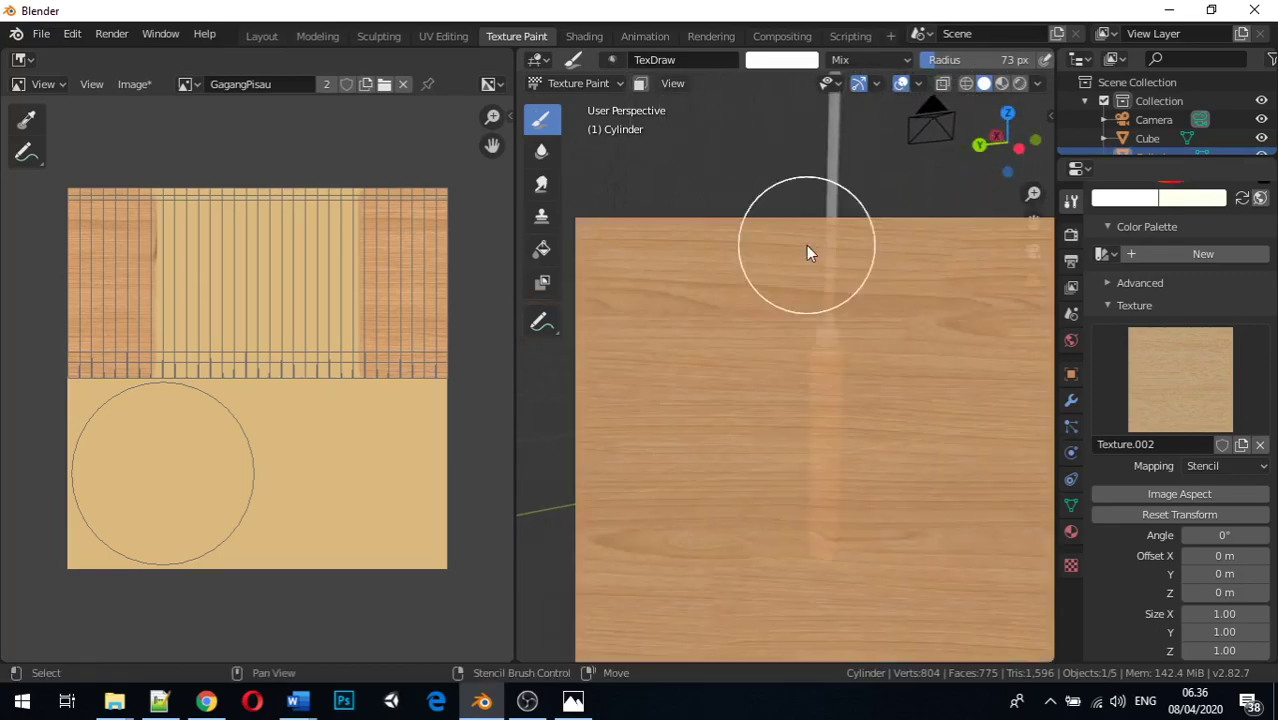
drag(1000, 140, 897, 52)
drag(947, 267, 947, 267)
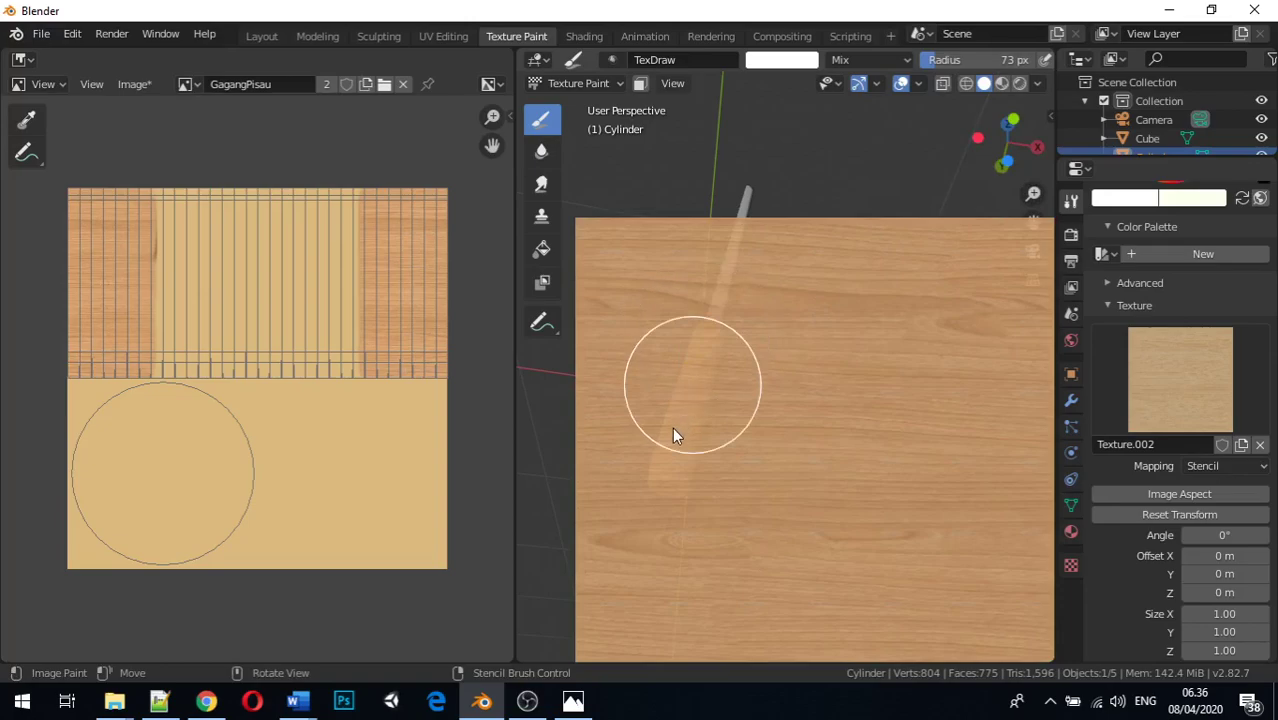
click(649, 471)
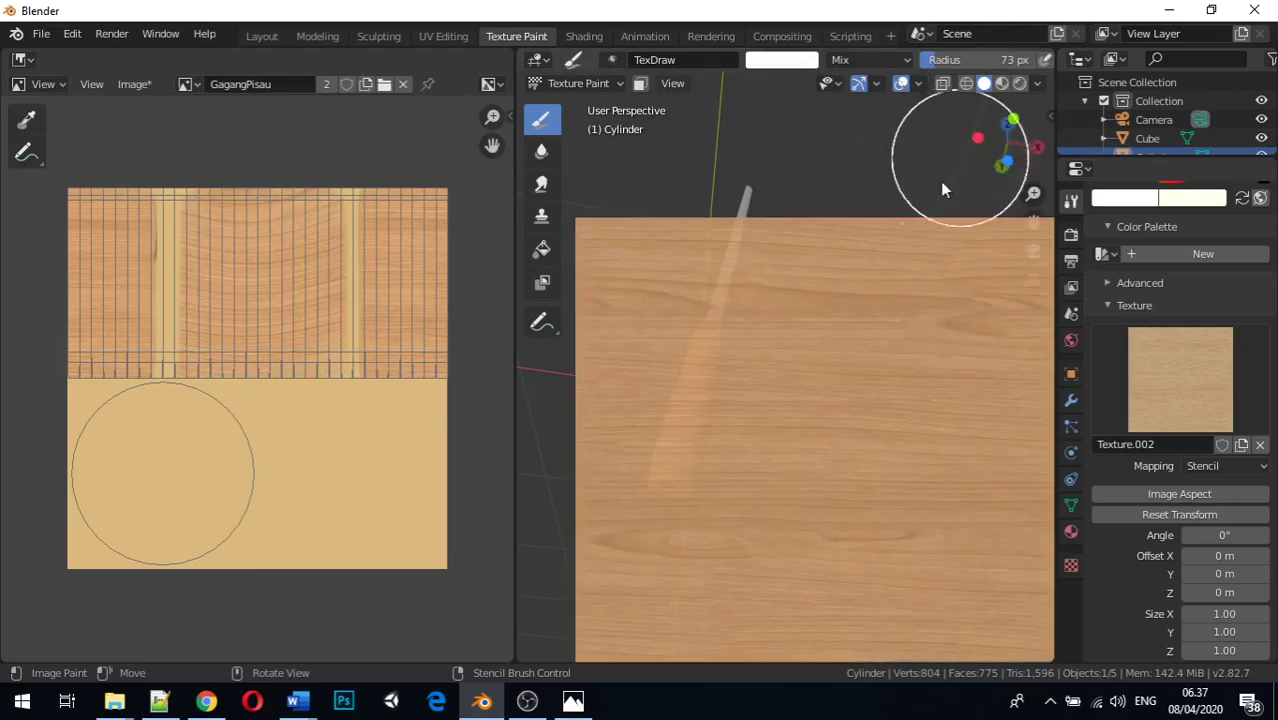
Step: Turn to an unpainted strip along the handle's side, reduce the brush radius to 28 px and paint the wood grain over it
middle_drag(756, 456, 895, 448)
mouse_move(853, 411)
middle_down()
mouse_move(824, 354)
mouse_move(787, 448)
mouse_move(682, 449)
mouse_move(590, 420)
mouse_move(525, 420)
mouse_move(959, 434)
mouse_move(539, 428)
mouse_move(750, 417)
mouse_move(810, 394)
mouse_move(944, 382)
mouse_move(876, 411)
mouse_move(571, 431)
mouse_move(638, 510)
mouse_move(741, 446)
mouse_move(645, 456)
mouse_move(657, 464)
middle_up()
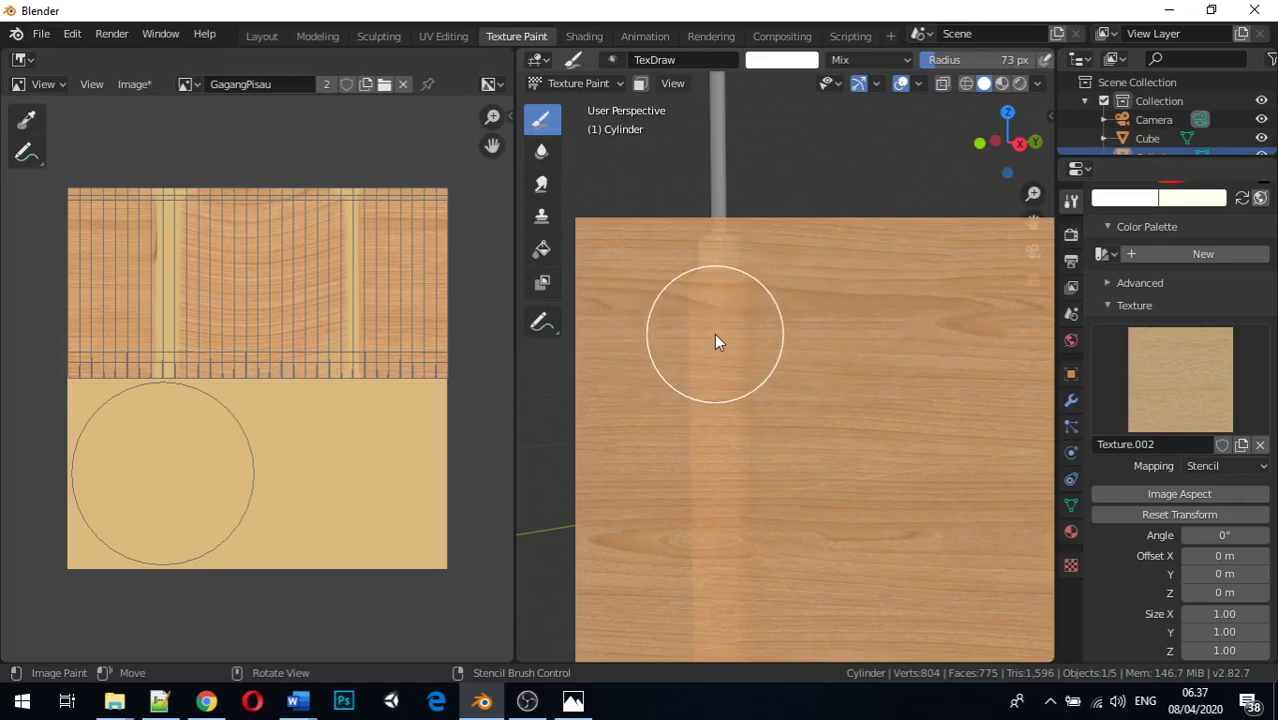
key(f)
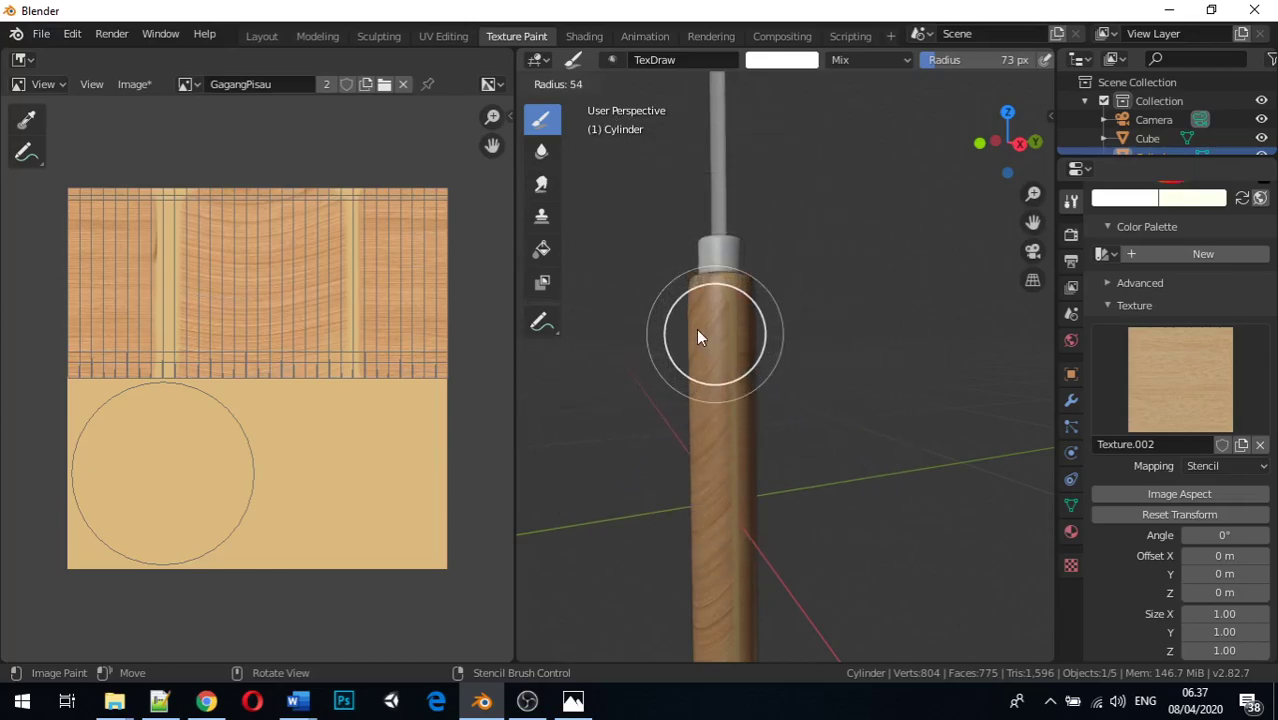
click(679, 305)
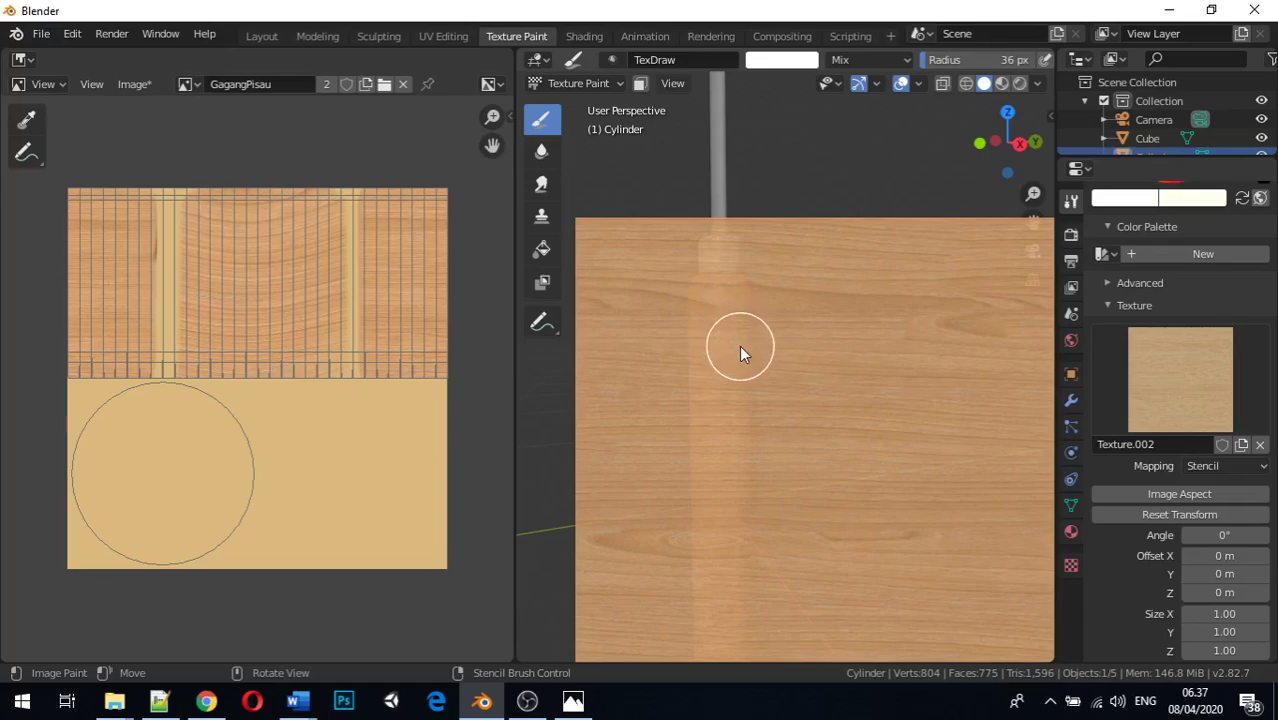
key(f)
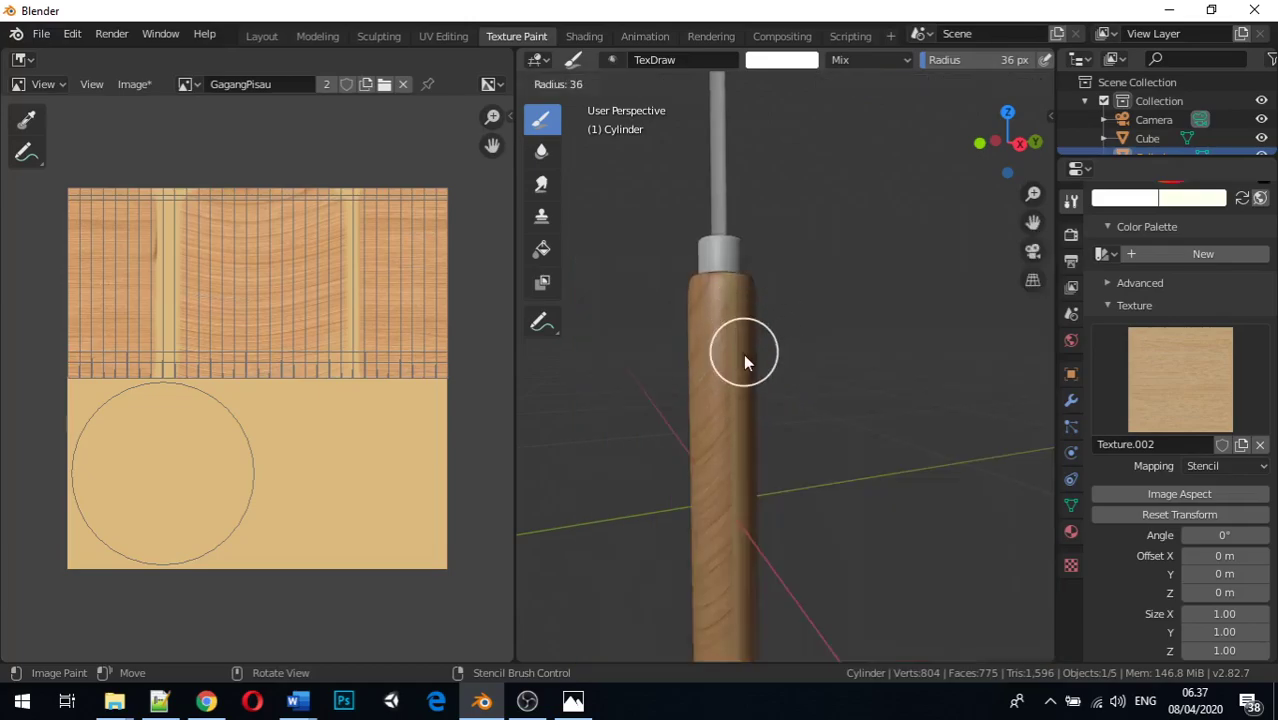
click(735, 345)
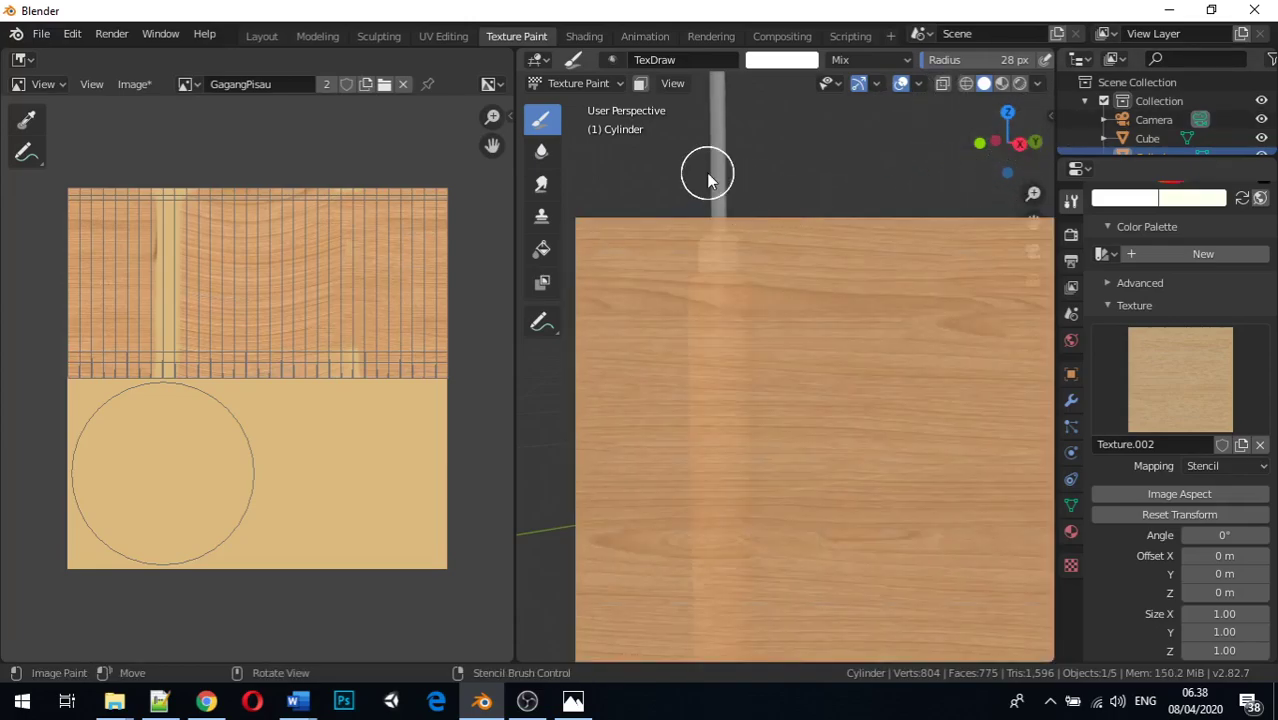
Step: Turn to the other unpainted side strip of the handle and paint the wood grain down its length through the stencil
middle_drag(643, 184, 959, 174)
scroll(938, 195, down, 2)
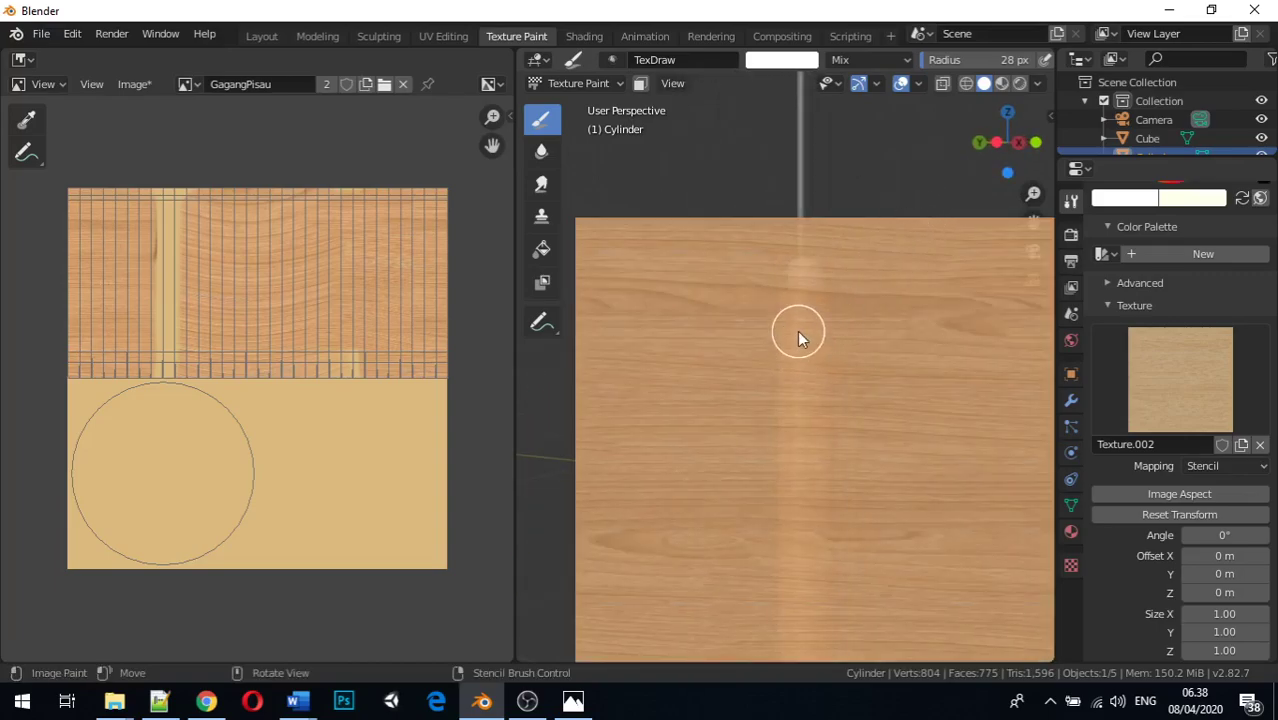
mouse_move(808, 626)
mouse_down()
mouse_move(801, 691)
mouse_move(801, 680)
mouse_up()
drag(794, 437, 809, 590)
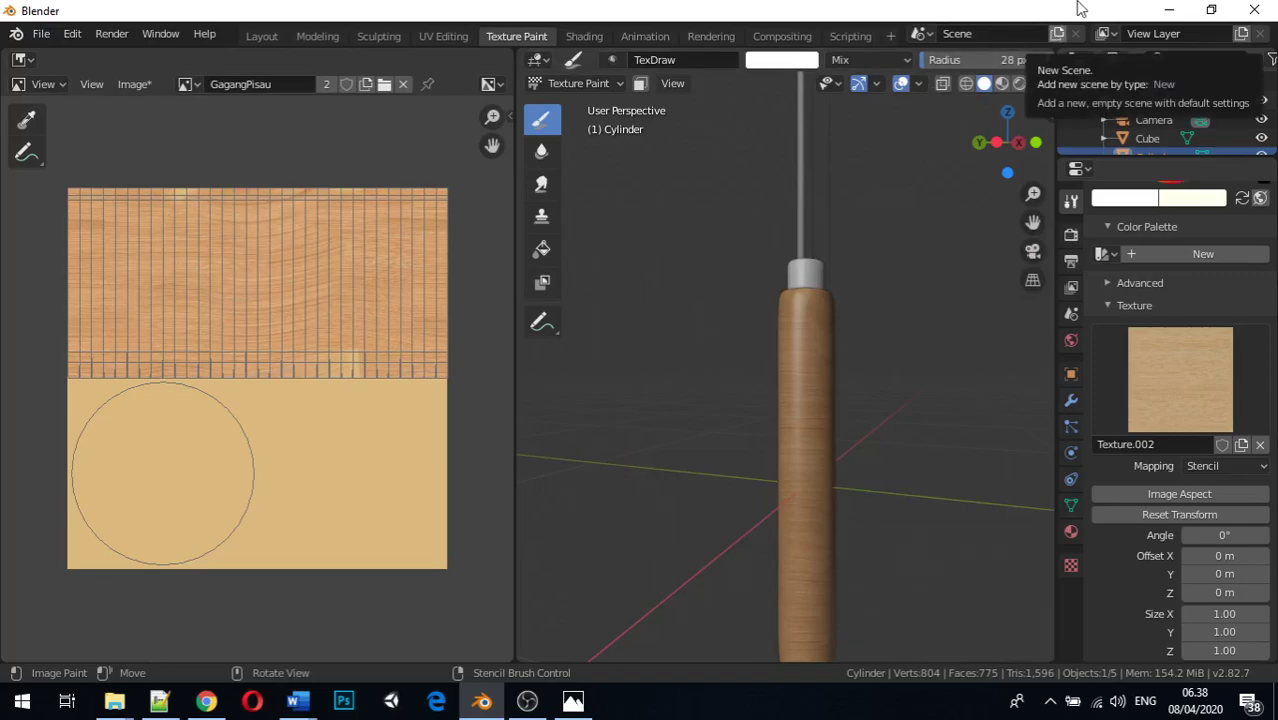
Step: Try a brush strength of 0.357, restore it to 1.000 and paint down the same side of the handle again
scroll(1159, 375, up, 3)
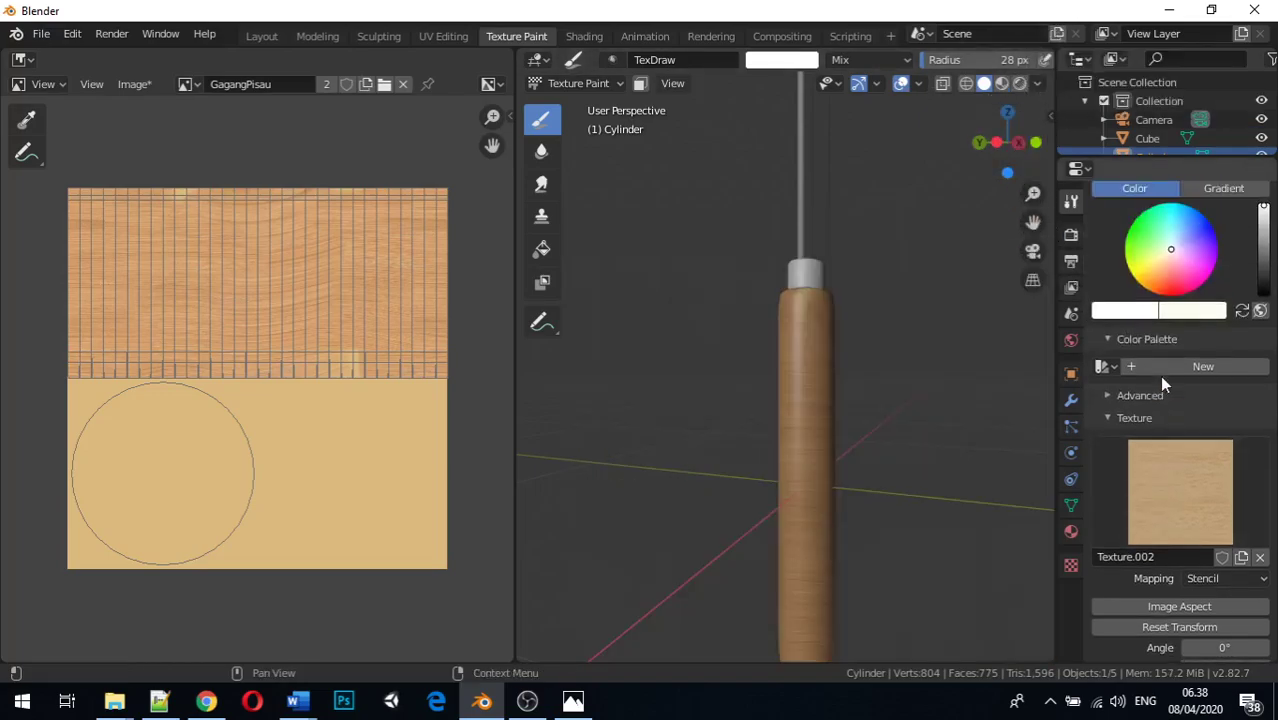
scroll(1142, 343, up, 5)
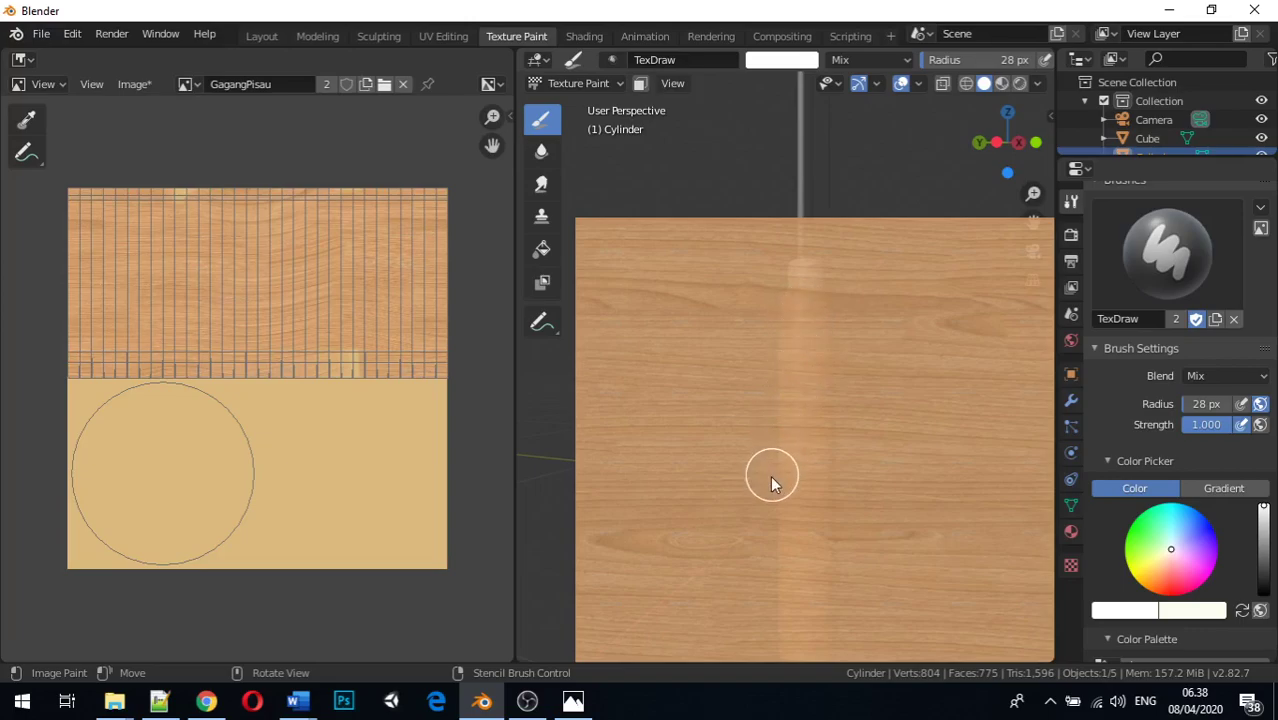
drag(1206, 424, 1155, 424)
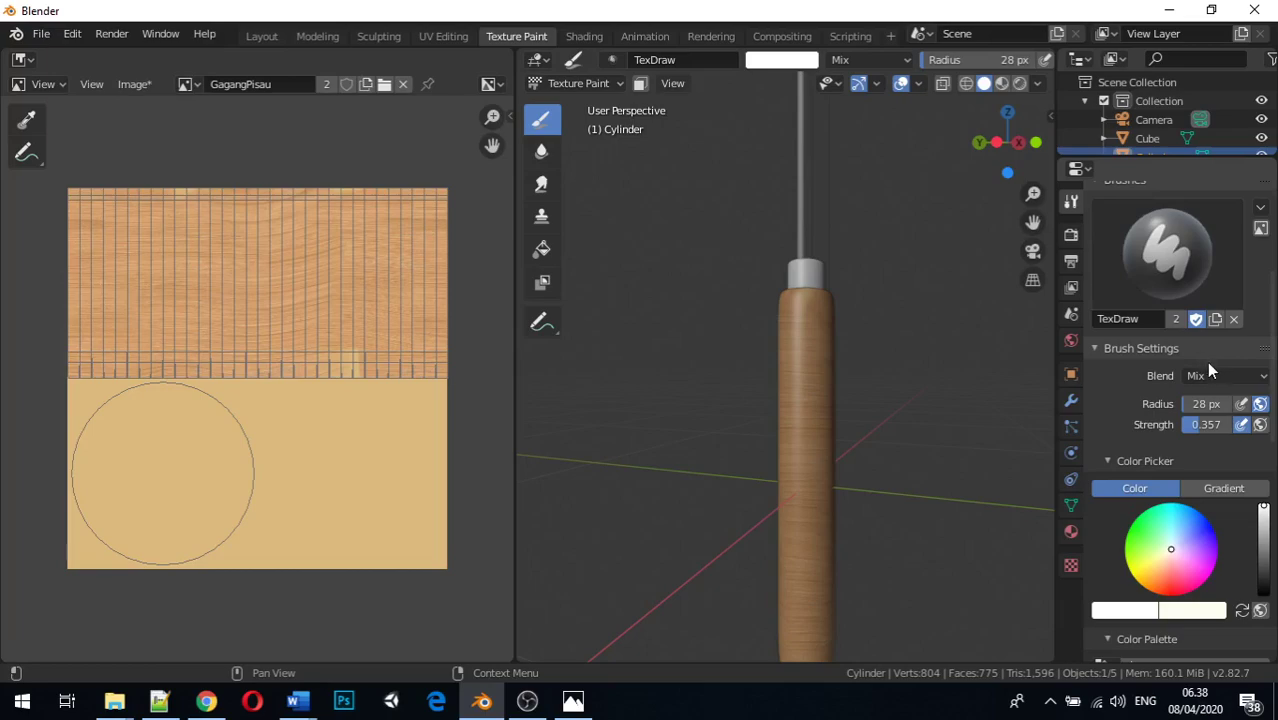
drag(1206, 424, 1238, 428)
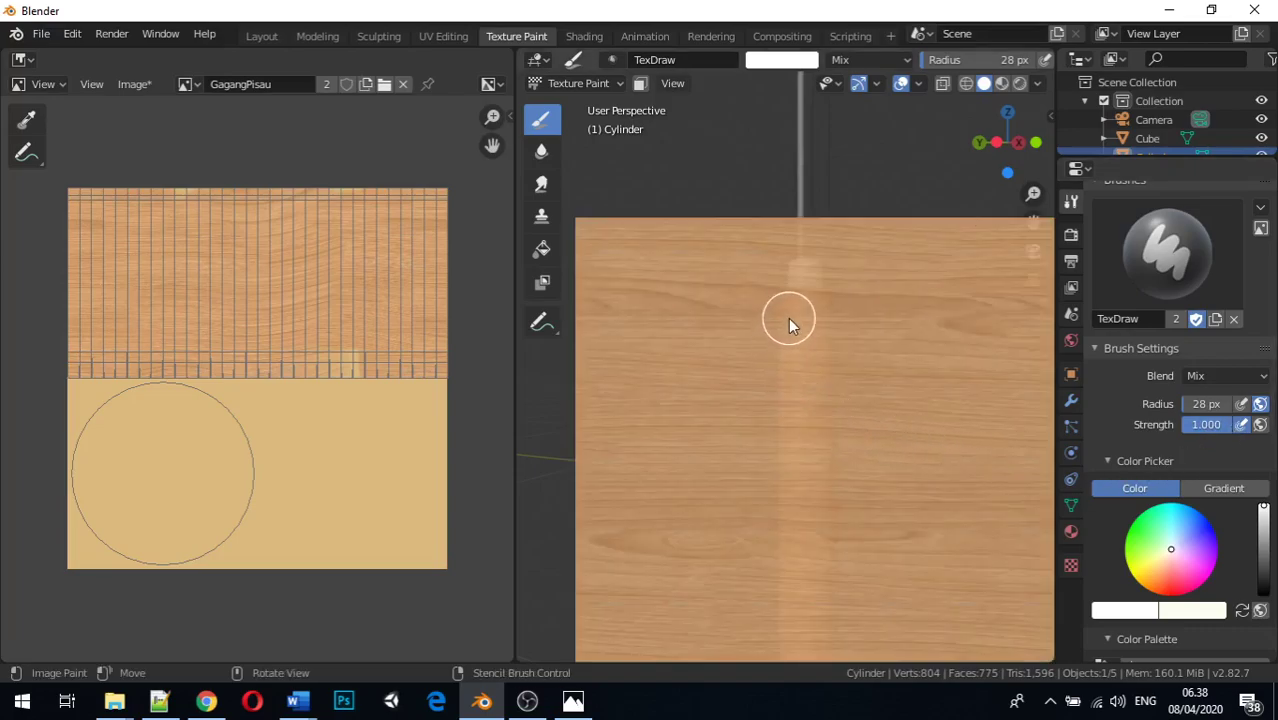
drag(810, 393, 800, 647)
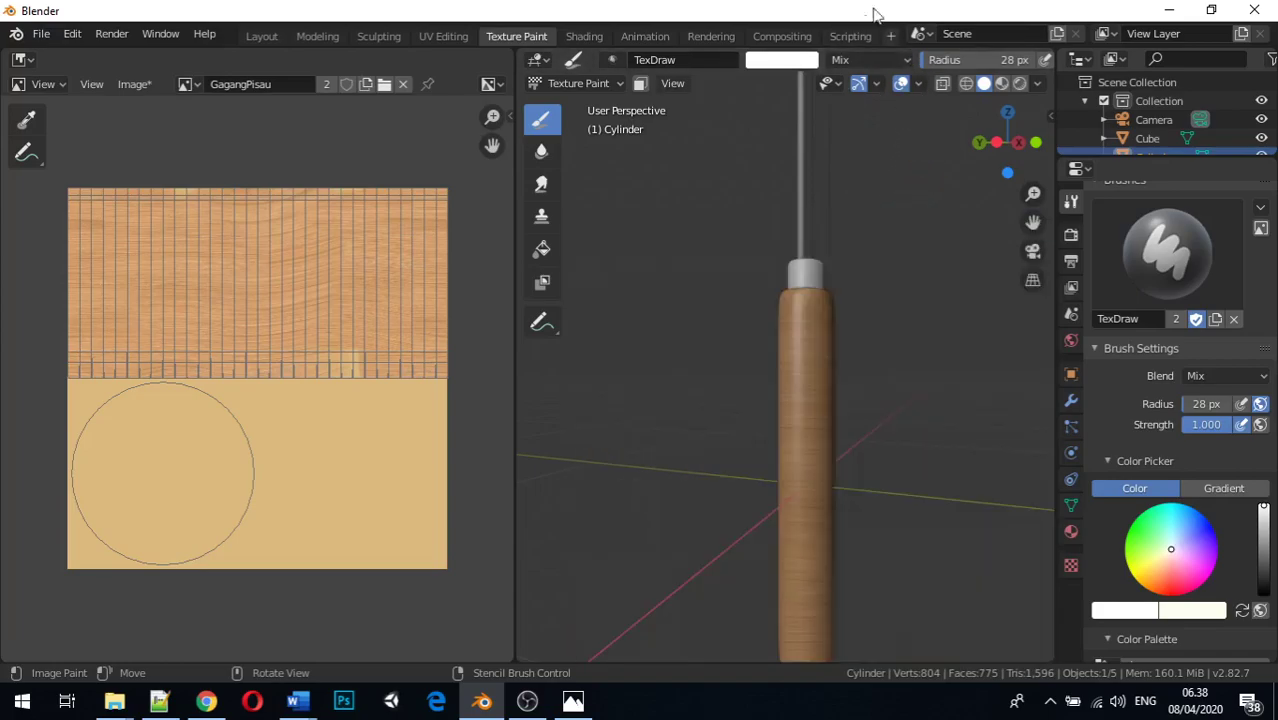
Step: Turn to the butt end of the handle and paint the wood grain over its round cap through the stencil
middle_drag(868, 172, 718, 528)
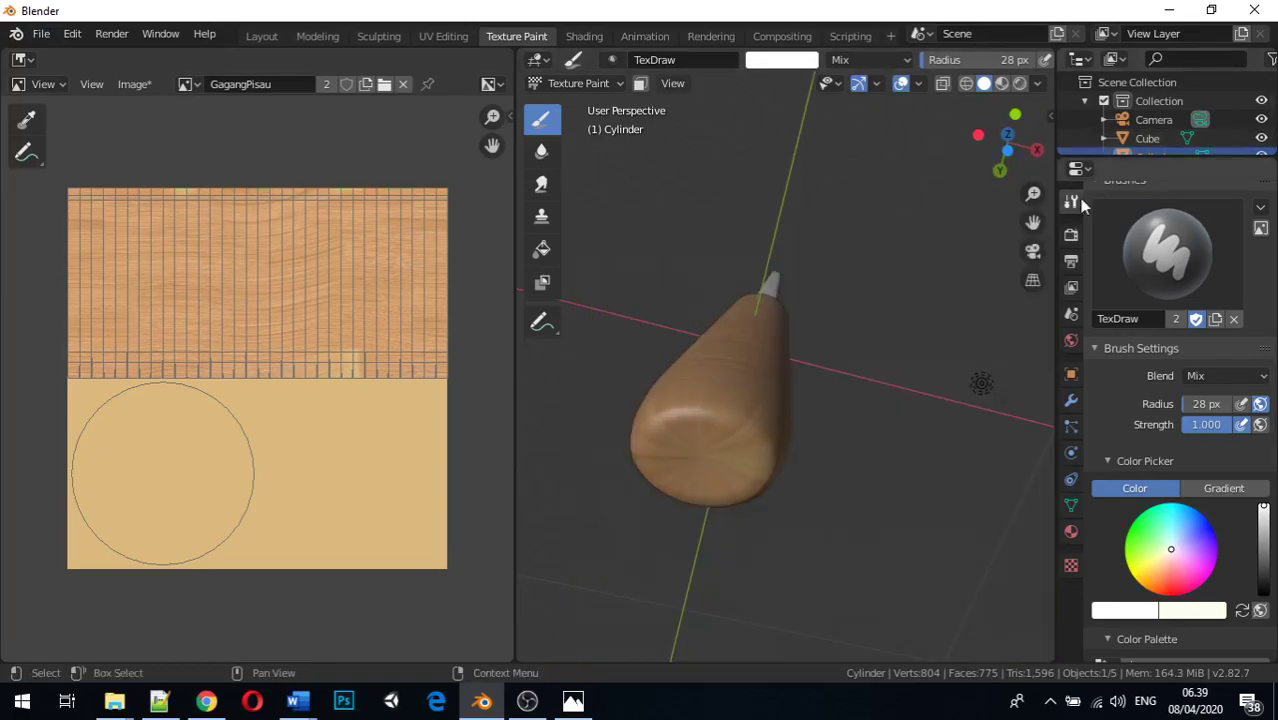
middle_drag(817, 343, 796, 364)
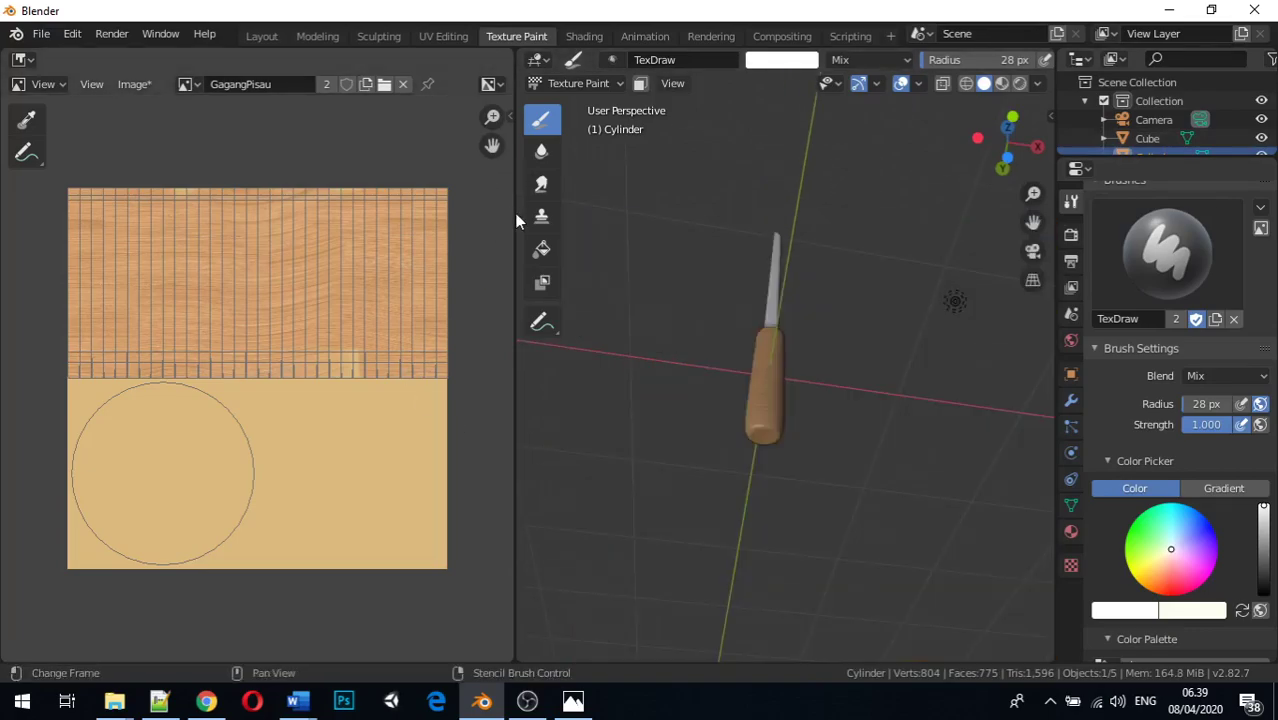
middle_drag(758, 312, 767, 416)
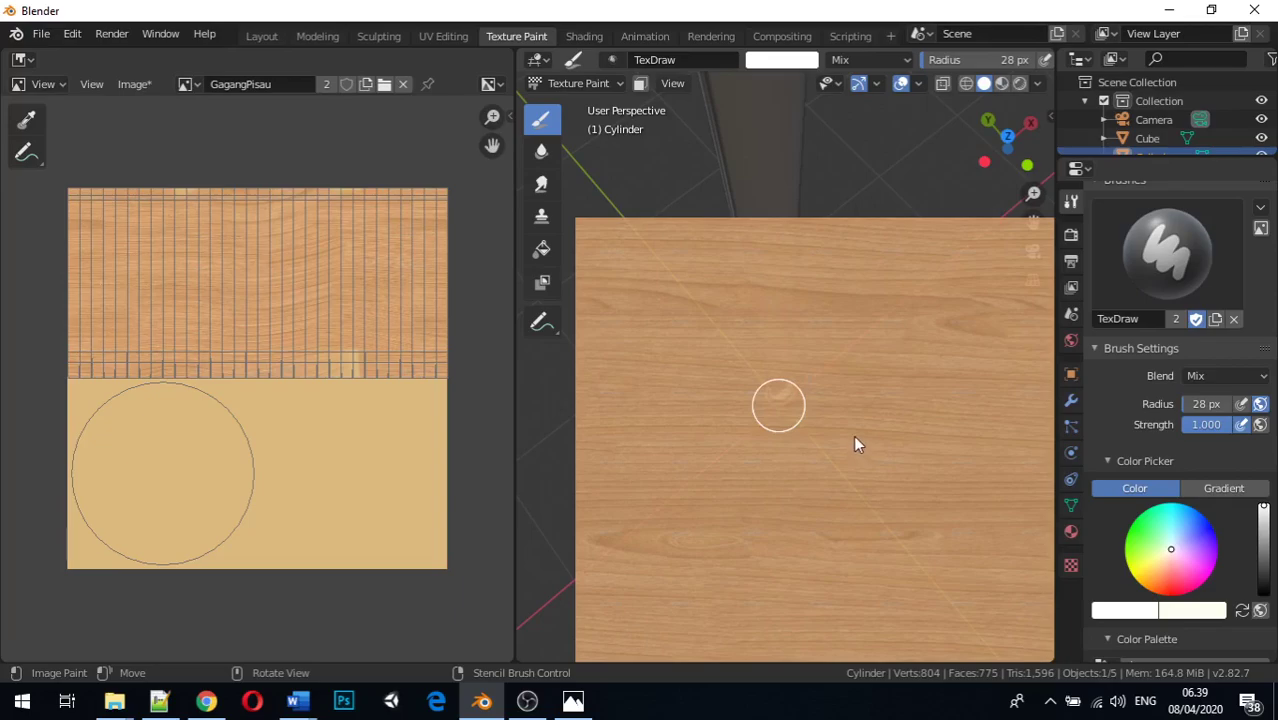
drag(793, 397, 789, 391)
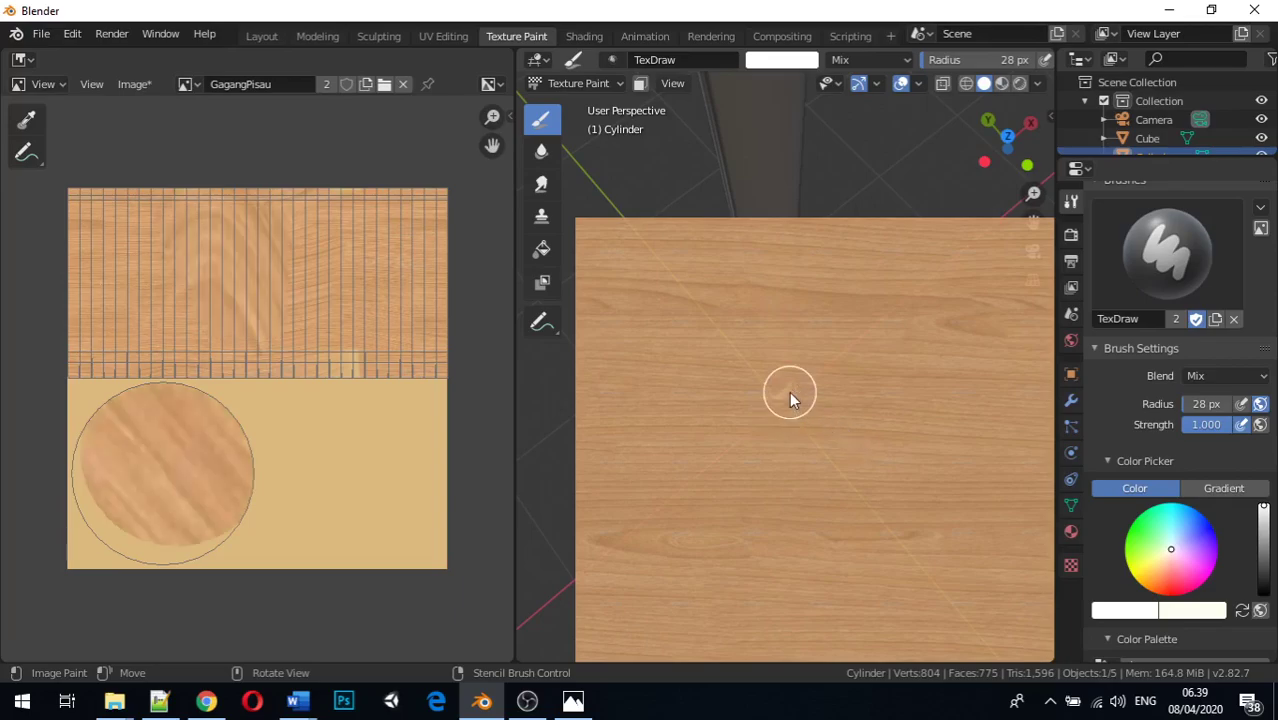
mouse_move(767, 397)
middle_down()
mouse_move(779, 385)
mouse_move(807, 428)
mouse_move(803, 408)
mouse_move(858, 399)
mouse_move(906, 261)
mouse_move(895, 270)
middle_up()
click(859, 410)
Step: View the butt end from another angle and paint more wood grain over the cap and the adjoining side of the handle
scroll(807, 416, up, 5)
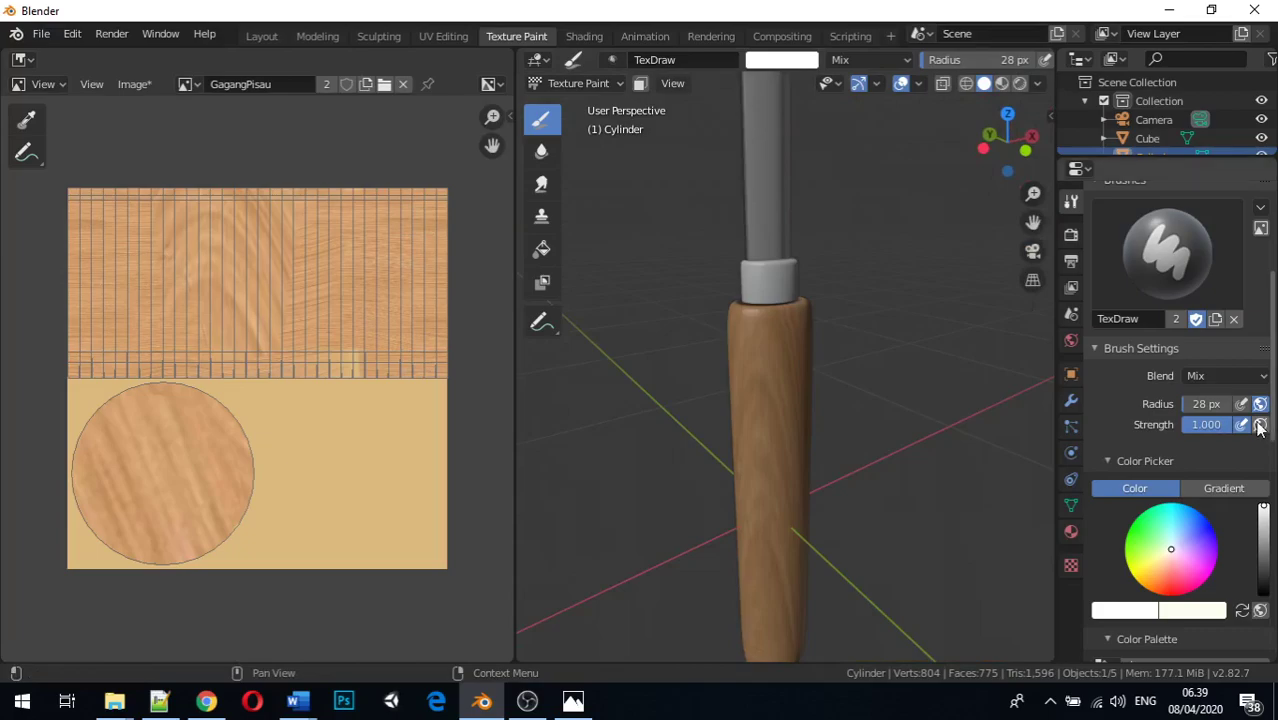
scroll(962, 413, up, 5)
scroll(996, 391, down, 5)
mouse_move(996, 391)
middle_down()
mouse_move(531, 357)
mouse_move(601, 354)
mouse_move(673, 405)
mouse_move(765, 505)
mouse_move(768, 528)
middle_up()
middle_drag(821, 350, 815, 360)
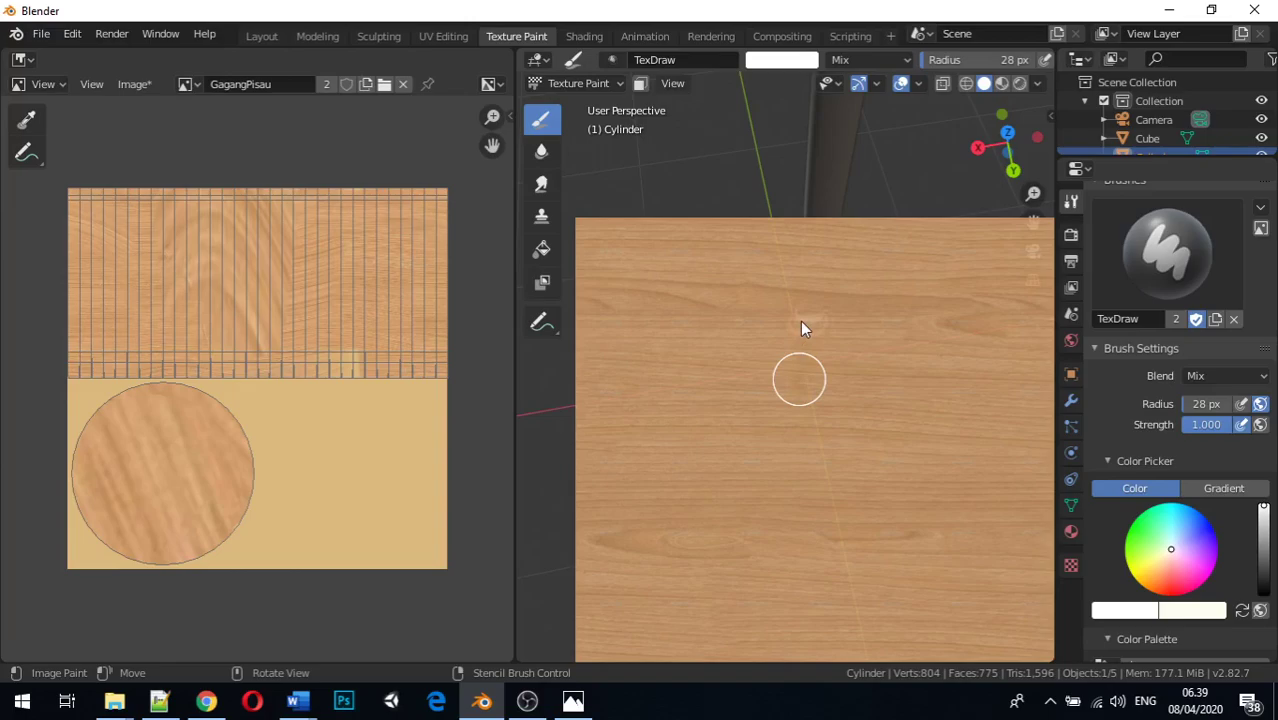
click(804, 320)
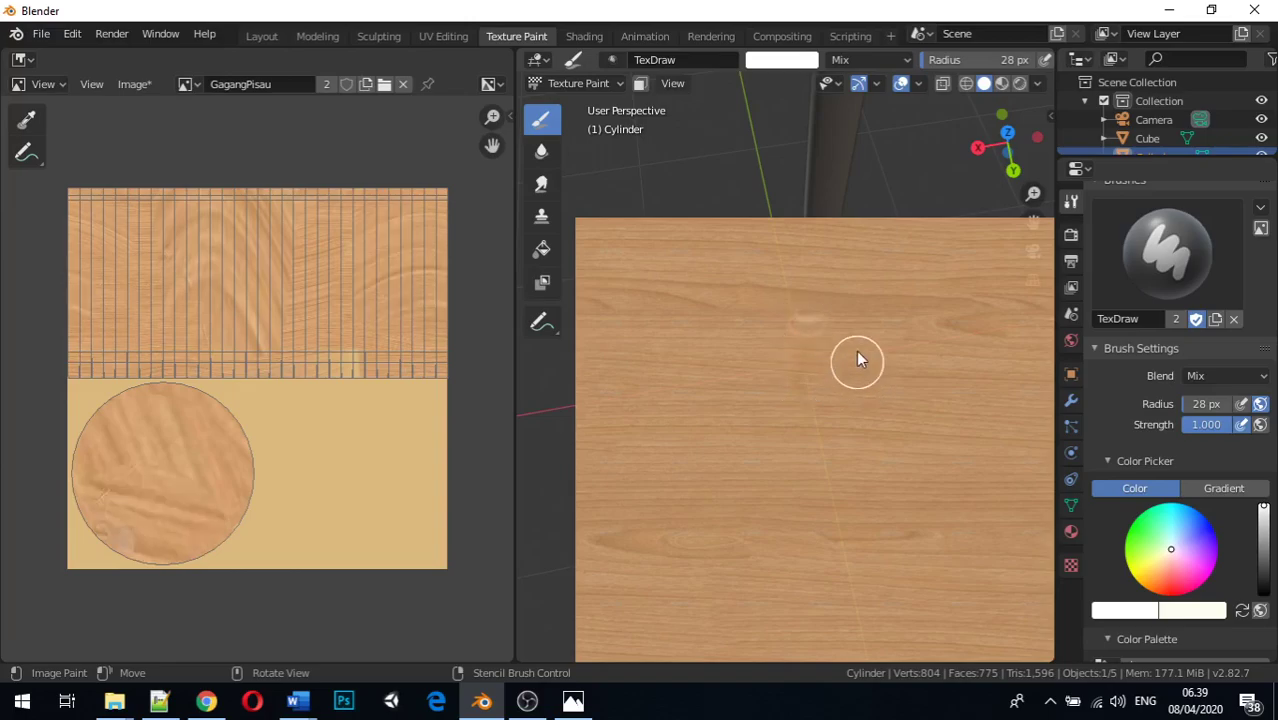
mouse_move(984, 517)
middle_down()
mouse_move(950, 374)
mouse_move(856, 378)
mouse_move(707, 331)
mouse_move(573, 331)
mouse_move(1040, 287)
mouse_move(824, 379)
mouse_move(864, 276)
mouse_move(916, 256)
mouse_move(972, 275)
middle_up()
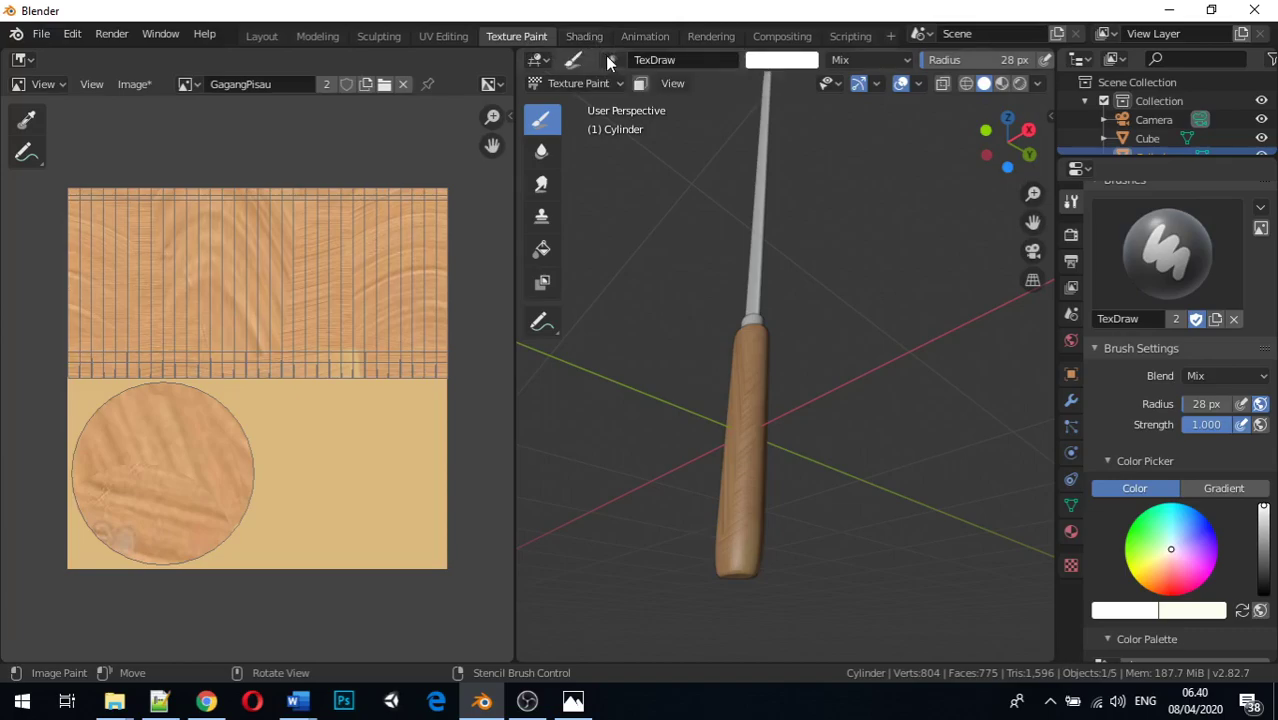
Step: Switch to the Layout workspace and check how the sword looks in Material Preview, Solid and Wireframe shading
click(260, 36)
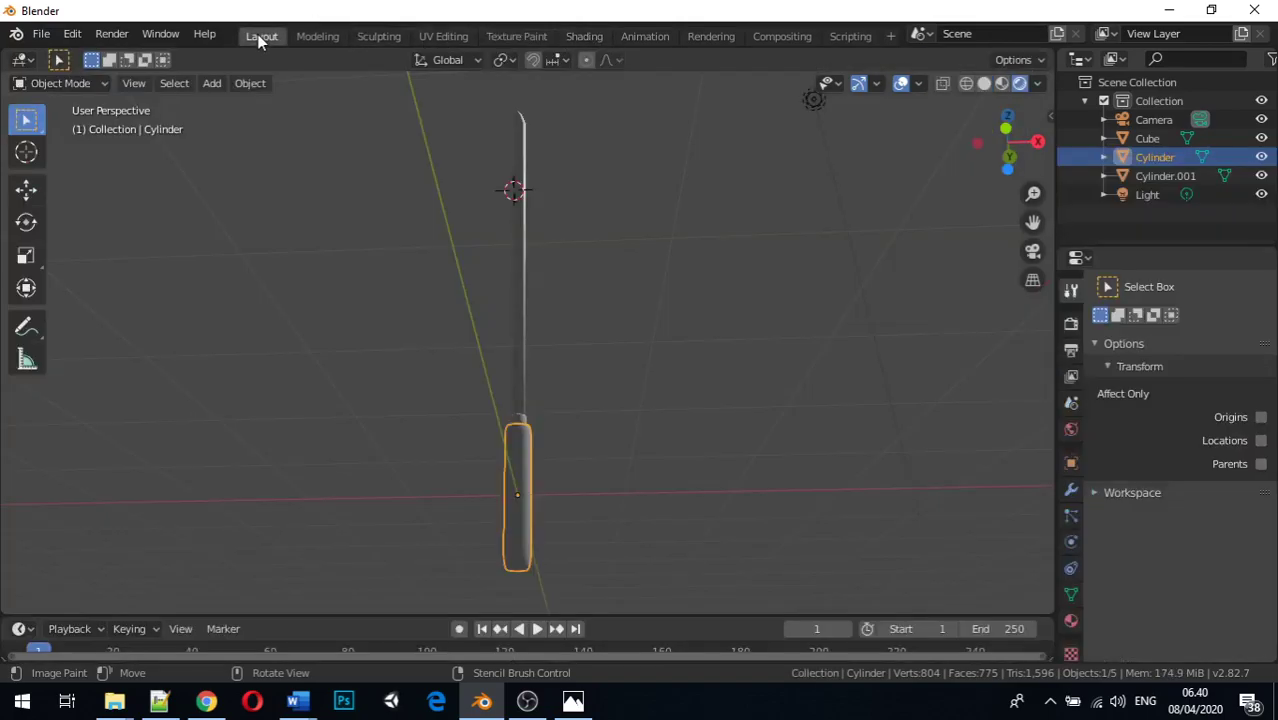
scroll(523, 492, up, 3)
scroll(523, 492, down, 3)
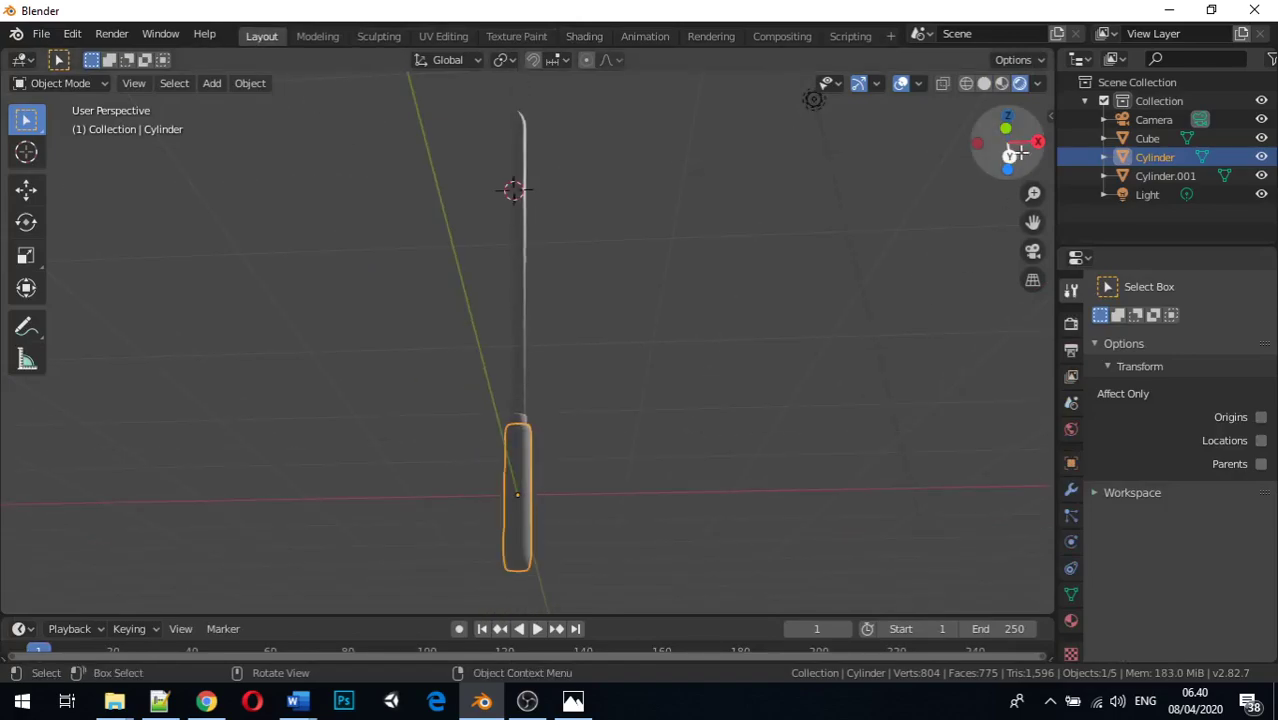
click(1002, 84)
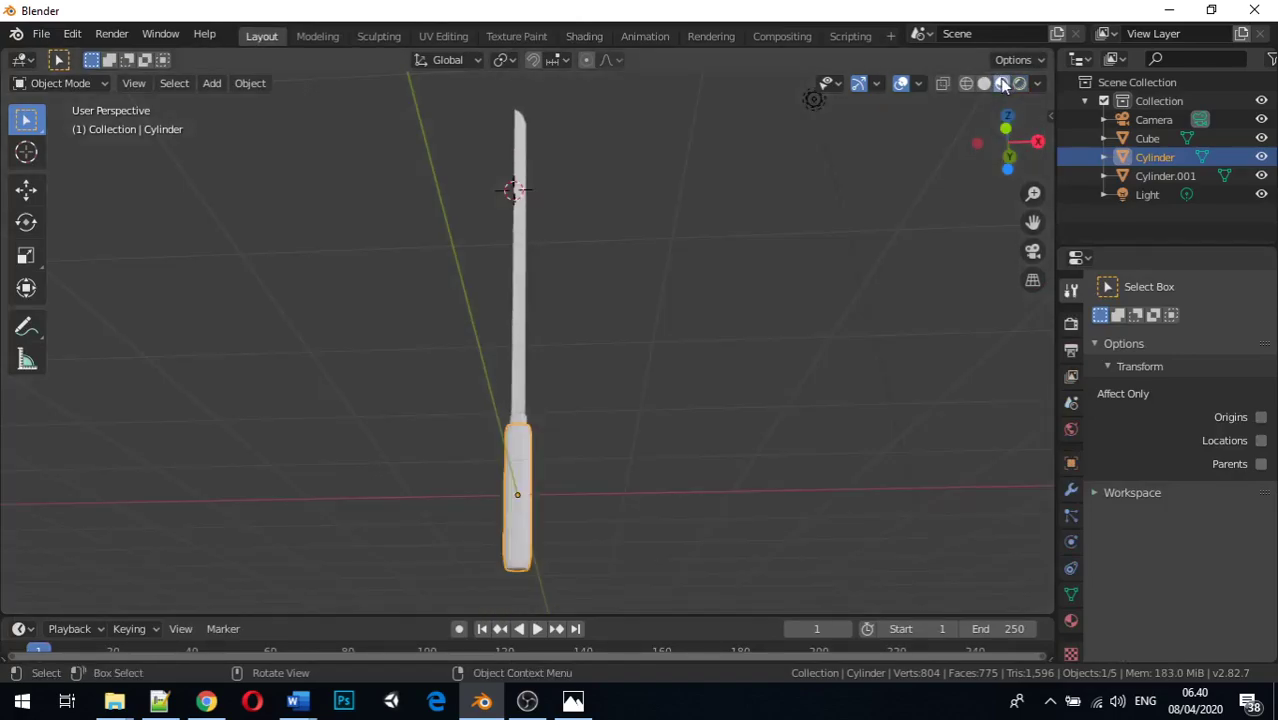
click(988, 86)
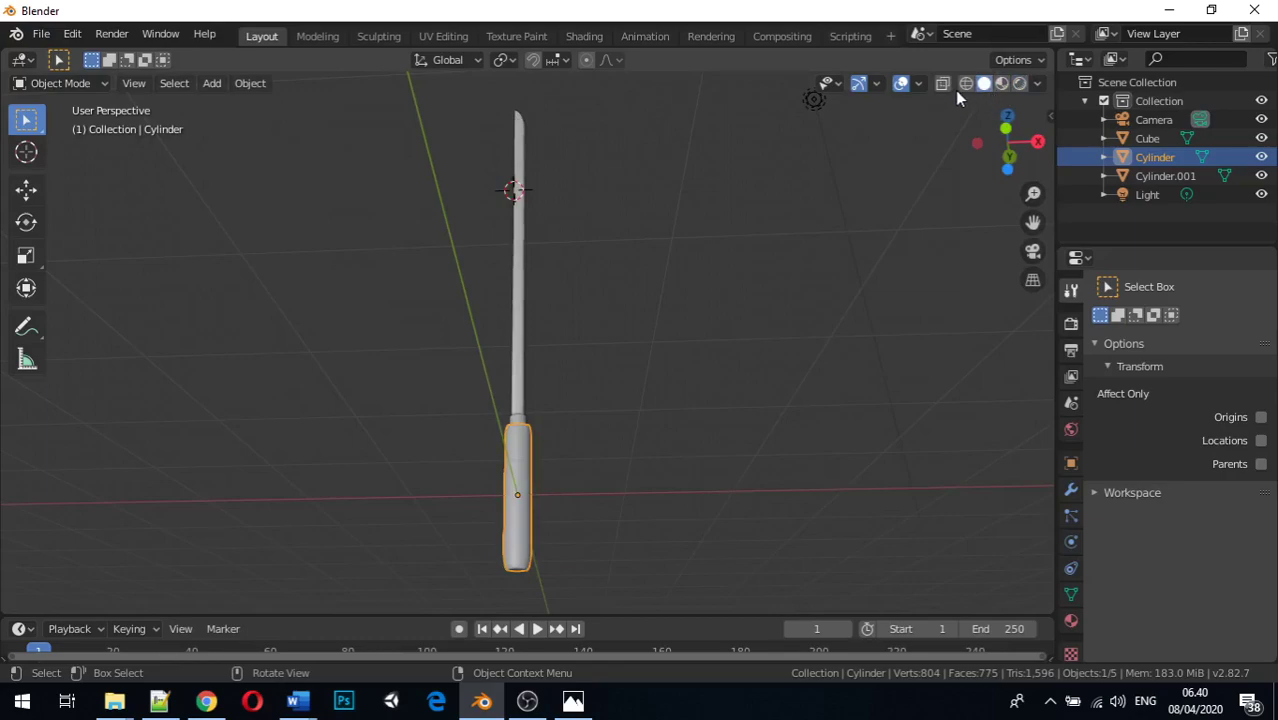
click(966, 84)
click(984, 84)
click(1002, 84)
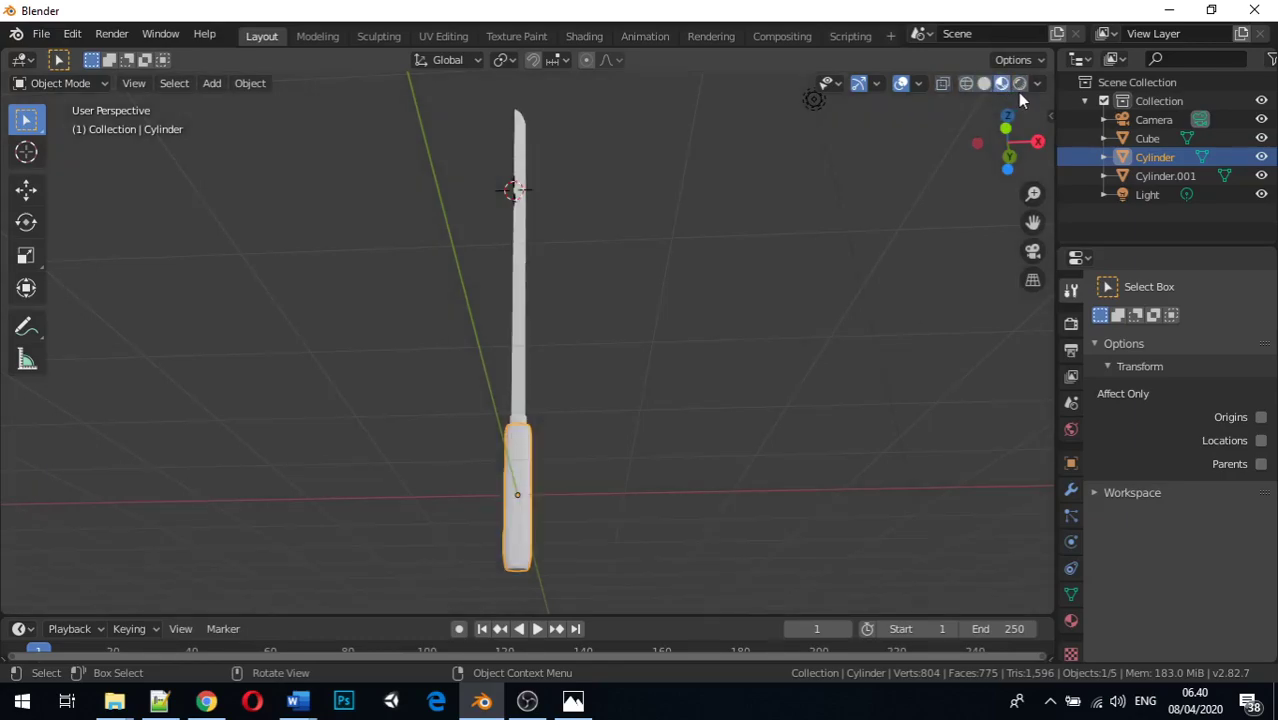
click(790, 83)
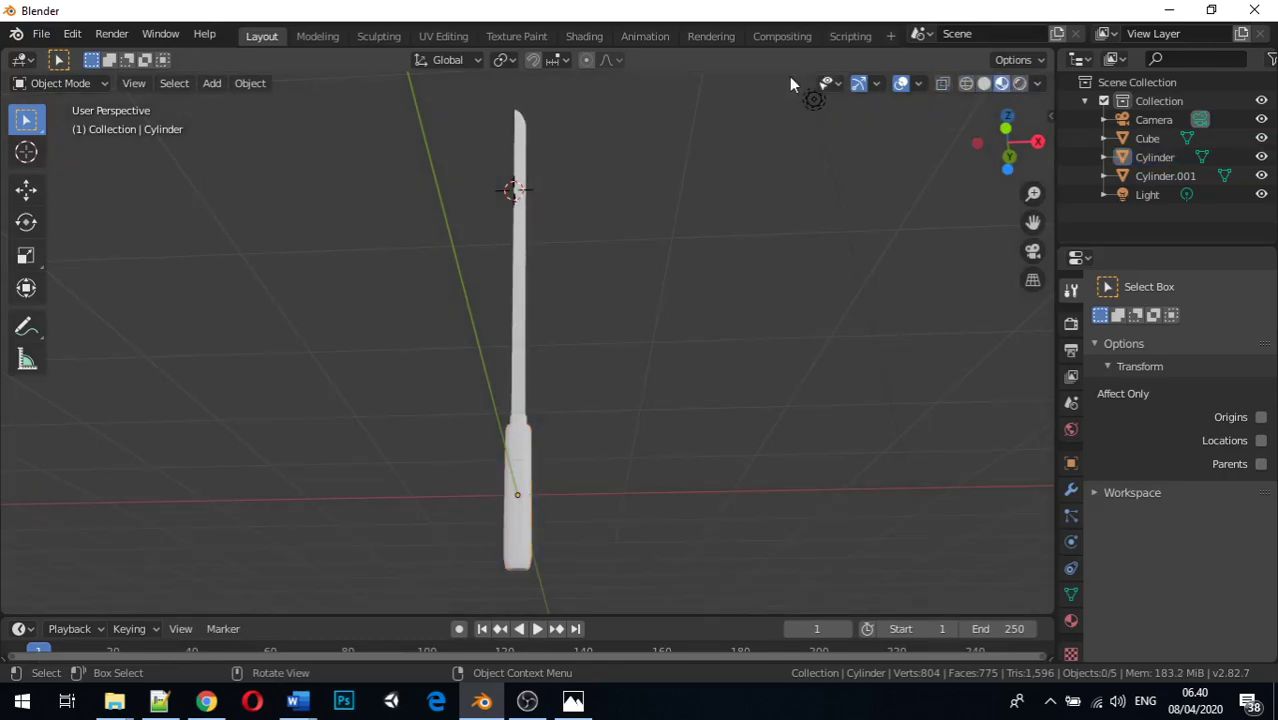
Step: Switch to the Shading workspace, select the sword's handle and give it a new material
click(510, 37)
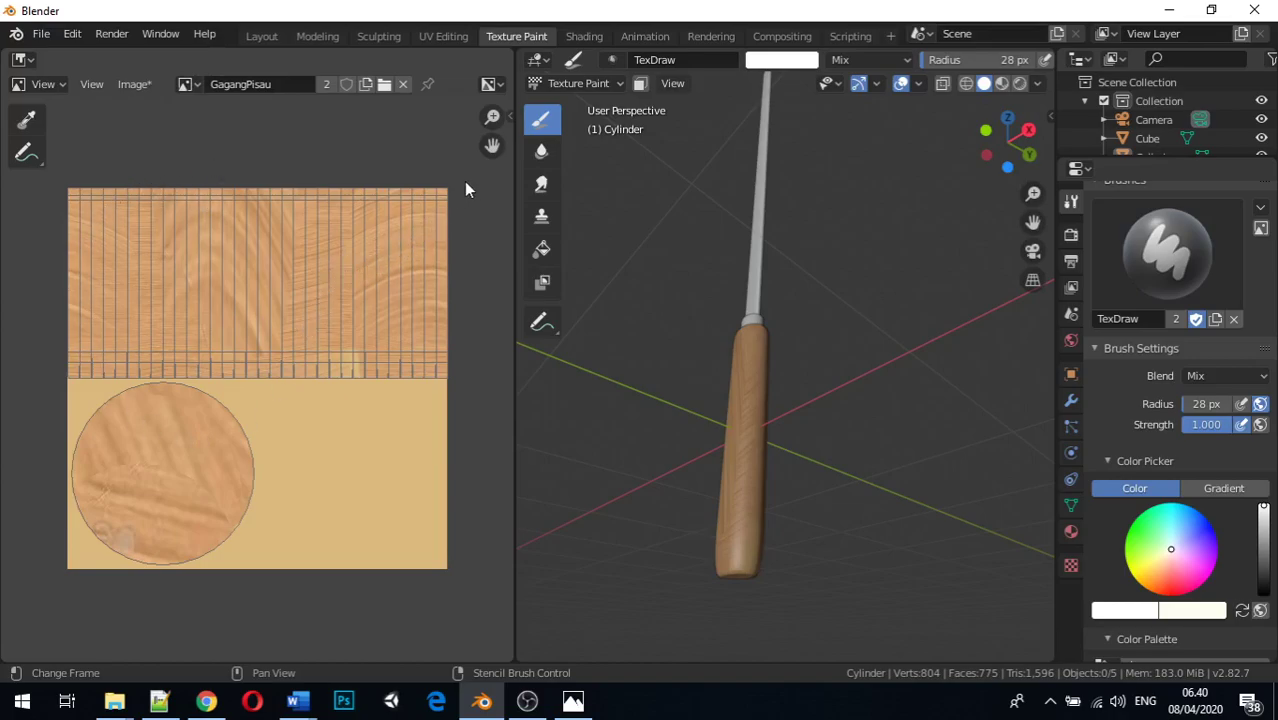
click(574, 37)
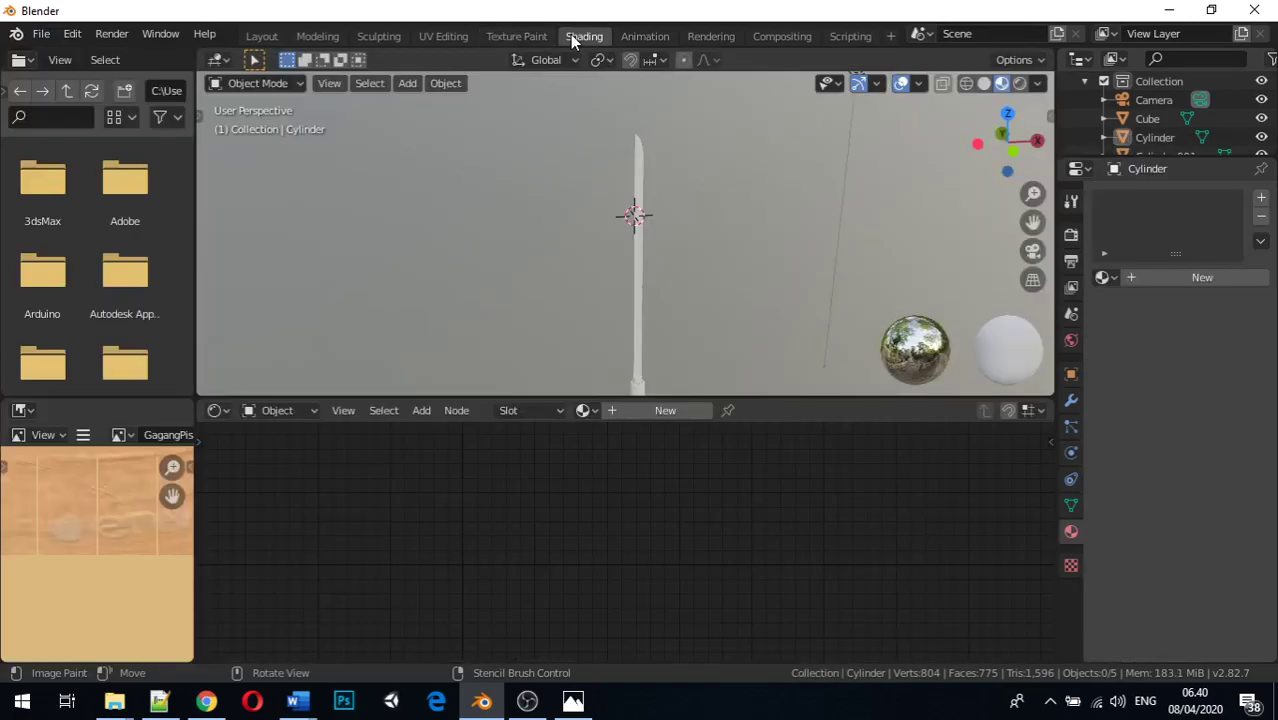
middle_drag(649, 318, 645, 322)
click(632, 340)
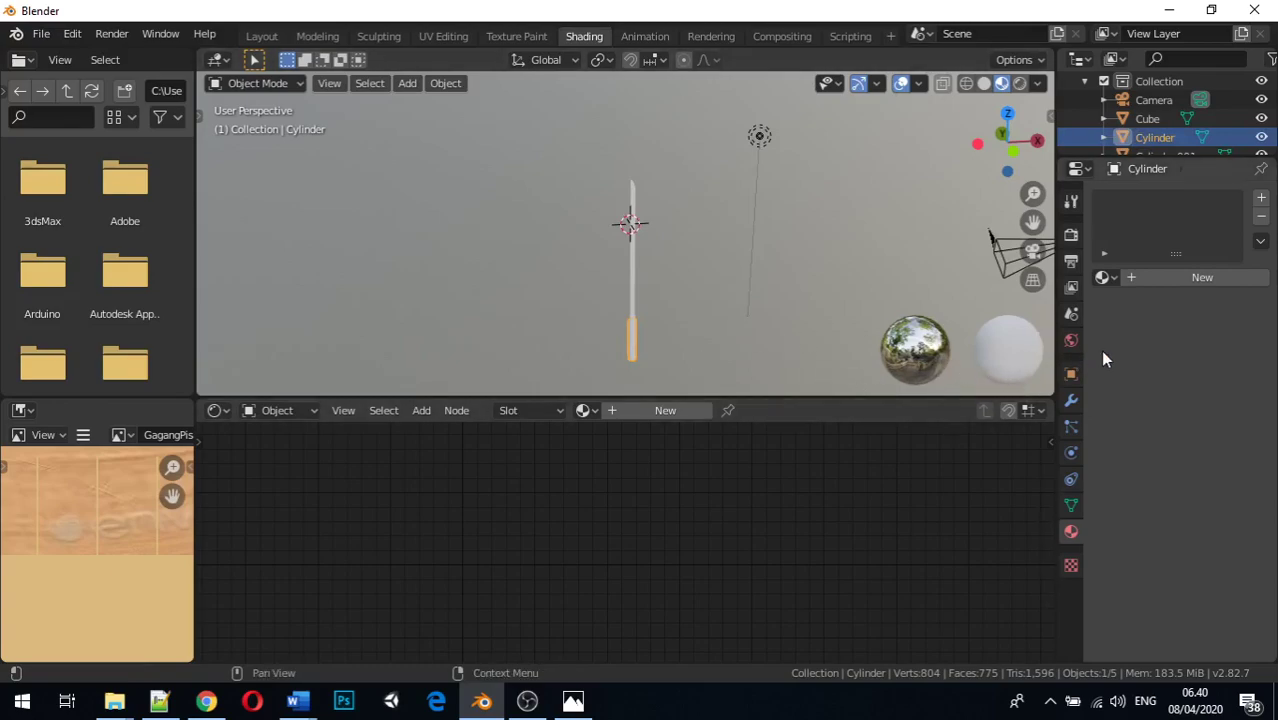
click(1196, 284)
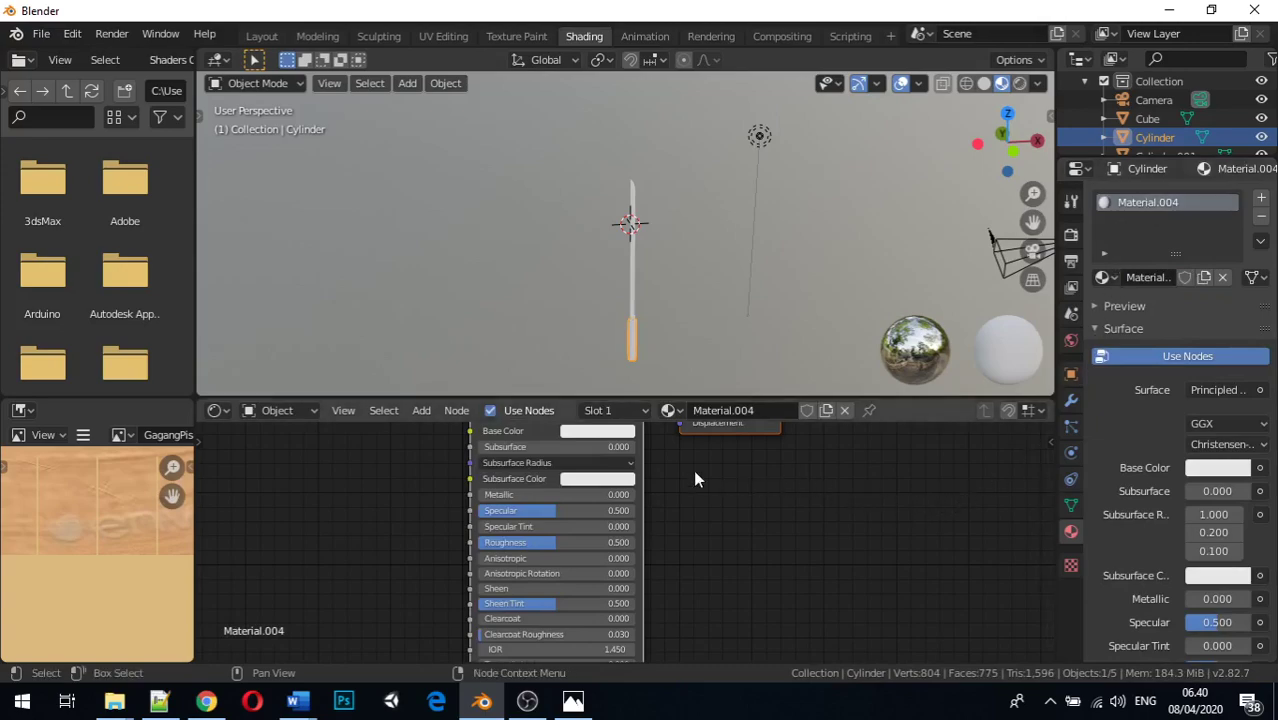
Step: Add an Image Texture node to the handle's material, placed beside the Principled BSDF on its input side
scroll(566, 473, up, 1)
scroll(566, 473, down, 1)
middle_drag(566, 473, 590, 548)
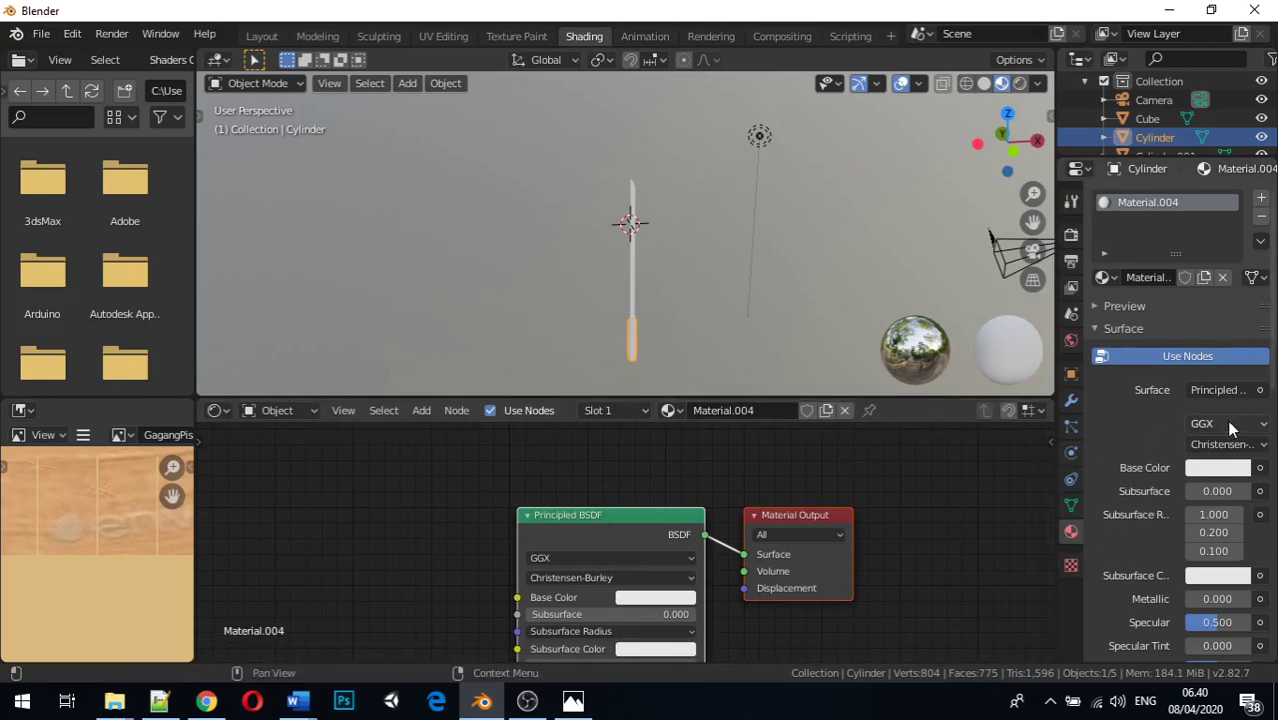
middle_drag(800, 549, 906, 470)
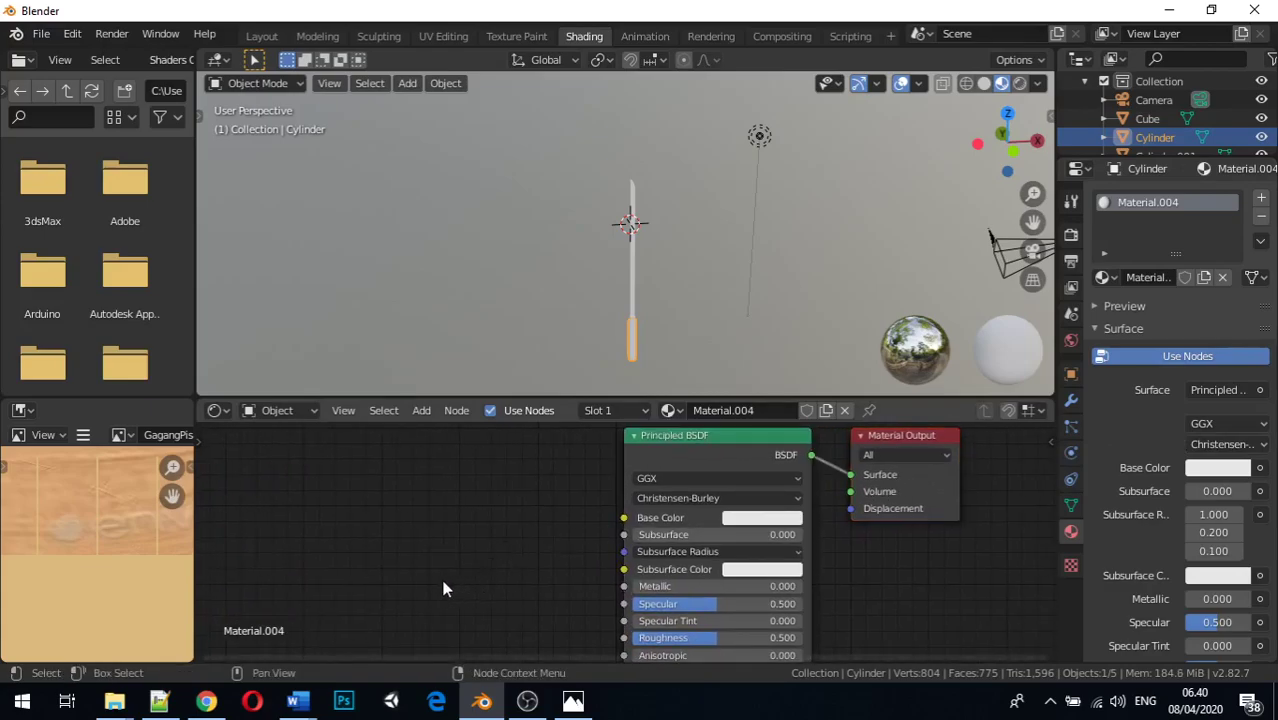
key(shift+a)
mouse_move(443, 583)
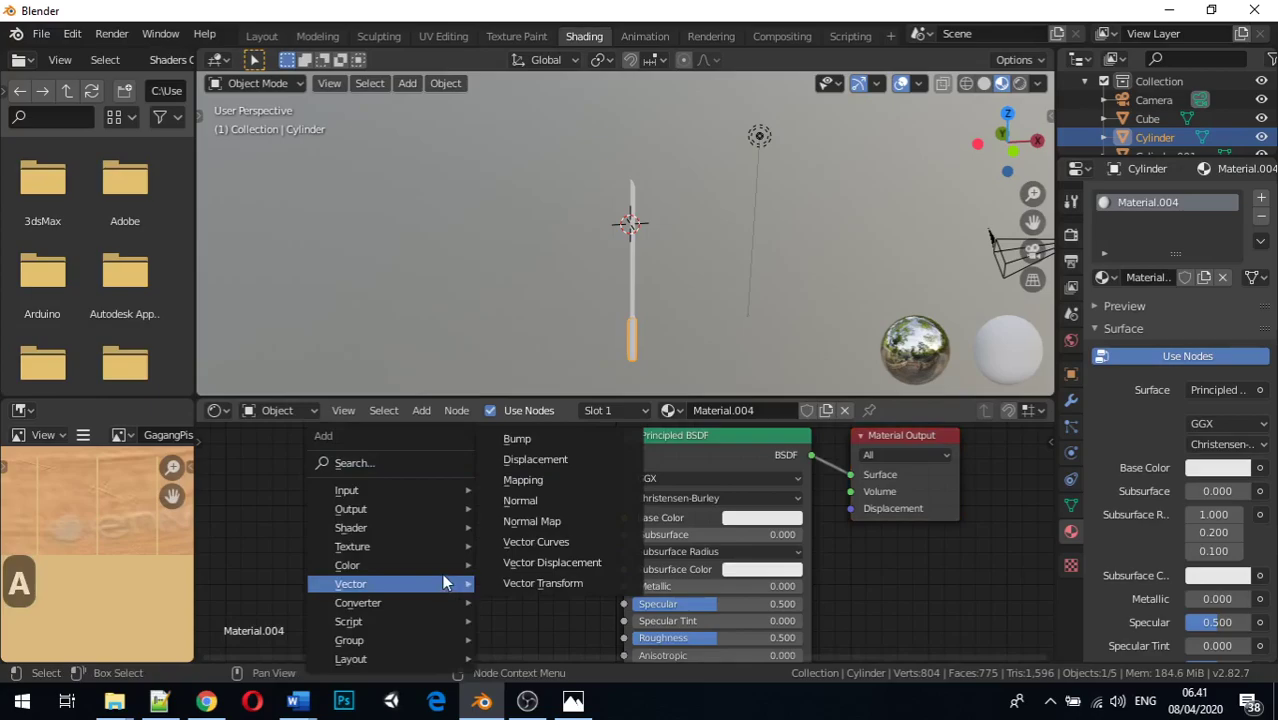
mouse_move(421, 548)
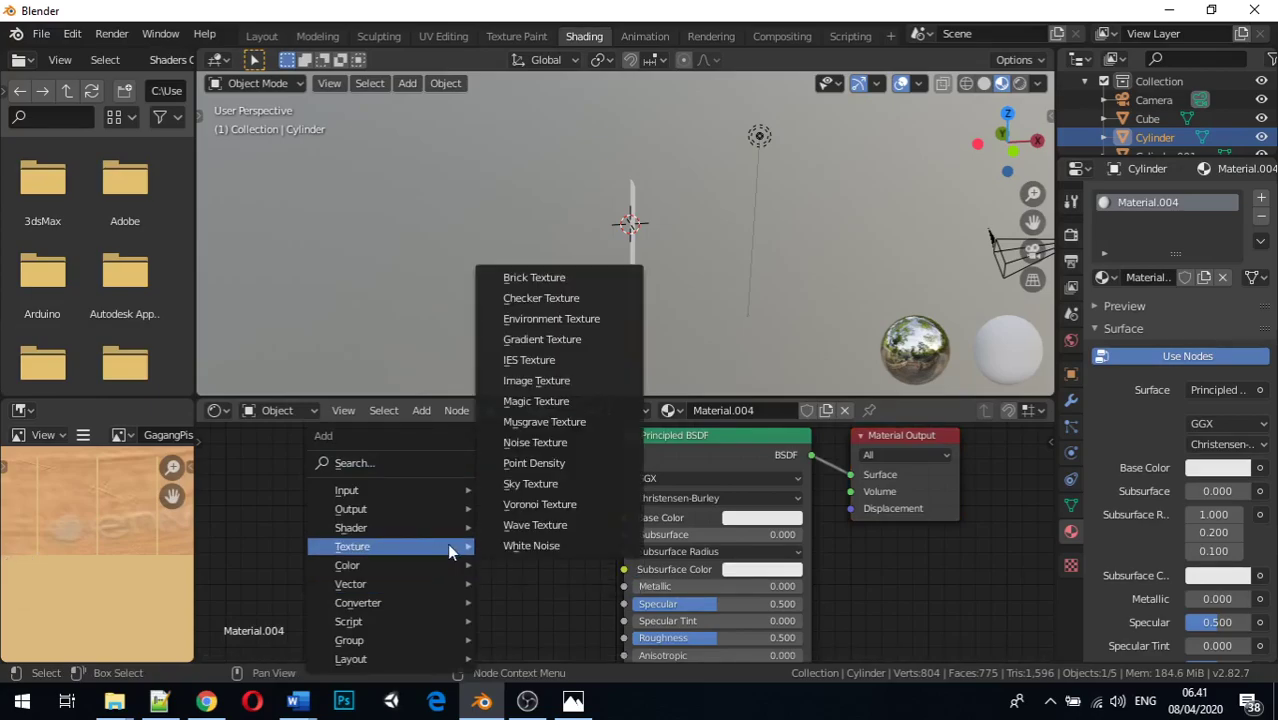
click(556, 391)
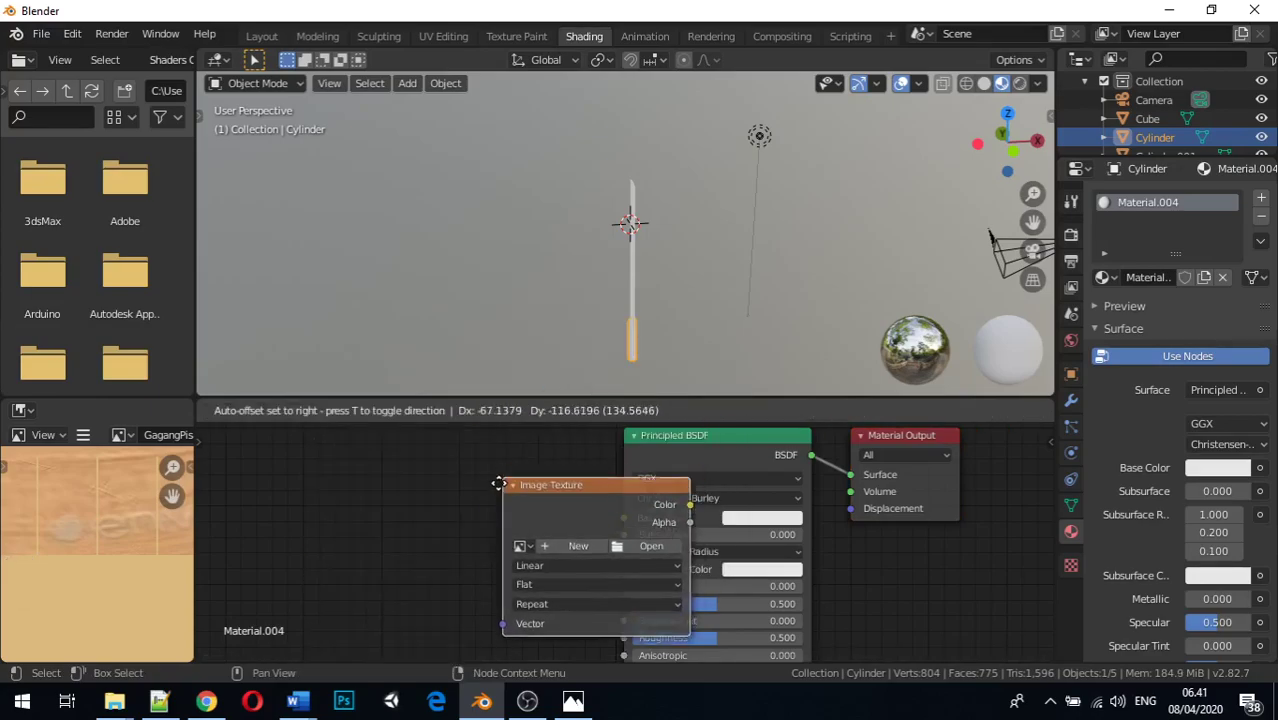
click(366, 466)
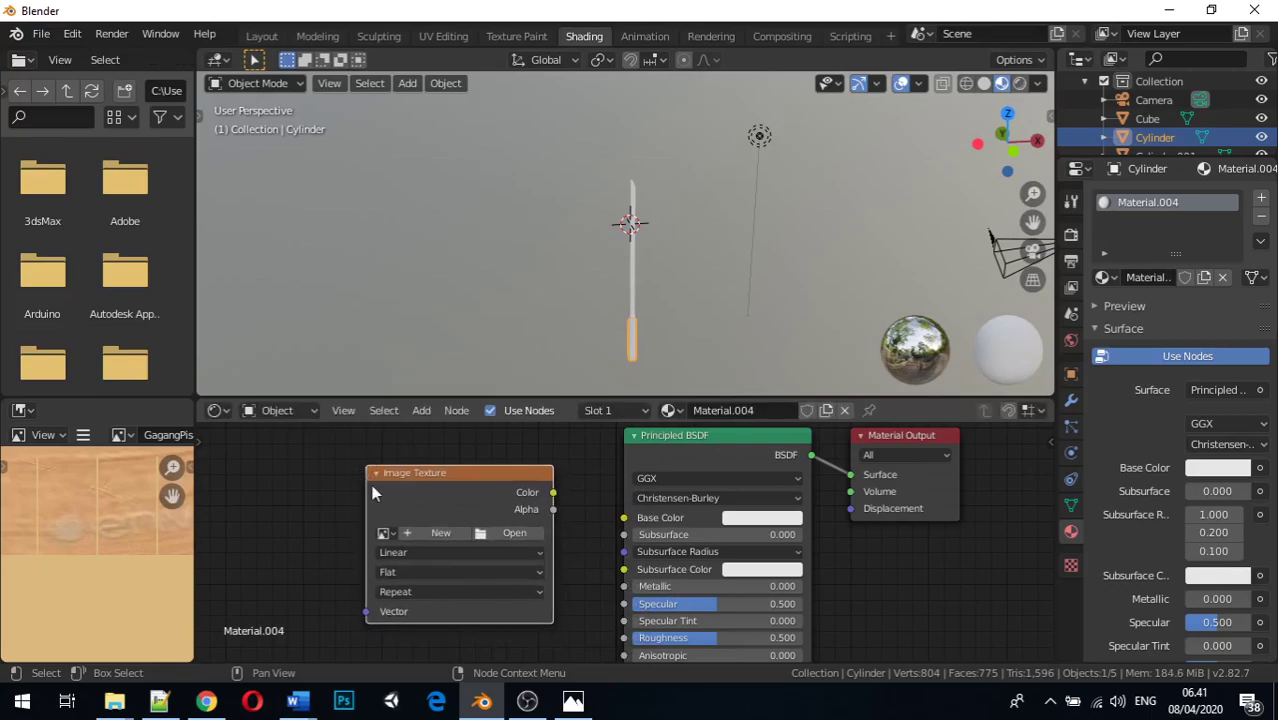
Step: Assign the GagangPisau image to the texture node and link its Color output to the Principled BSDF's Base Color
click(385, 535)
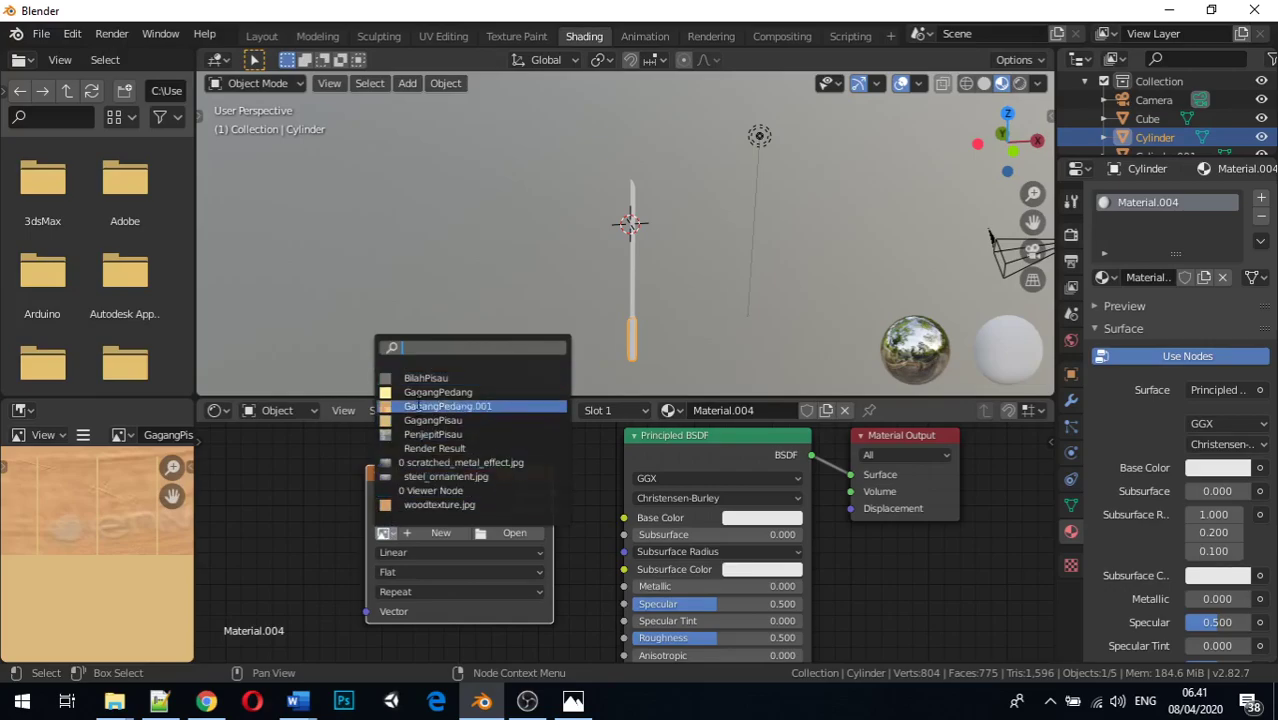
click(421, 420)
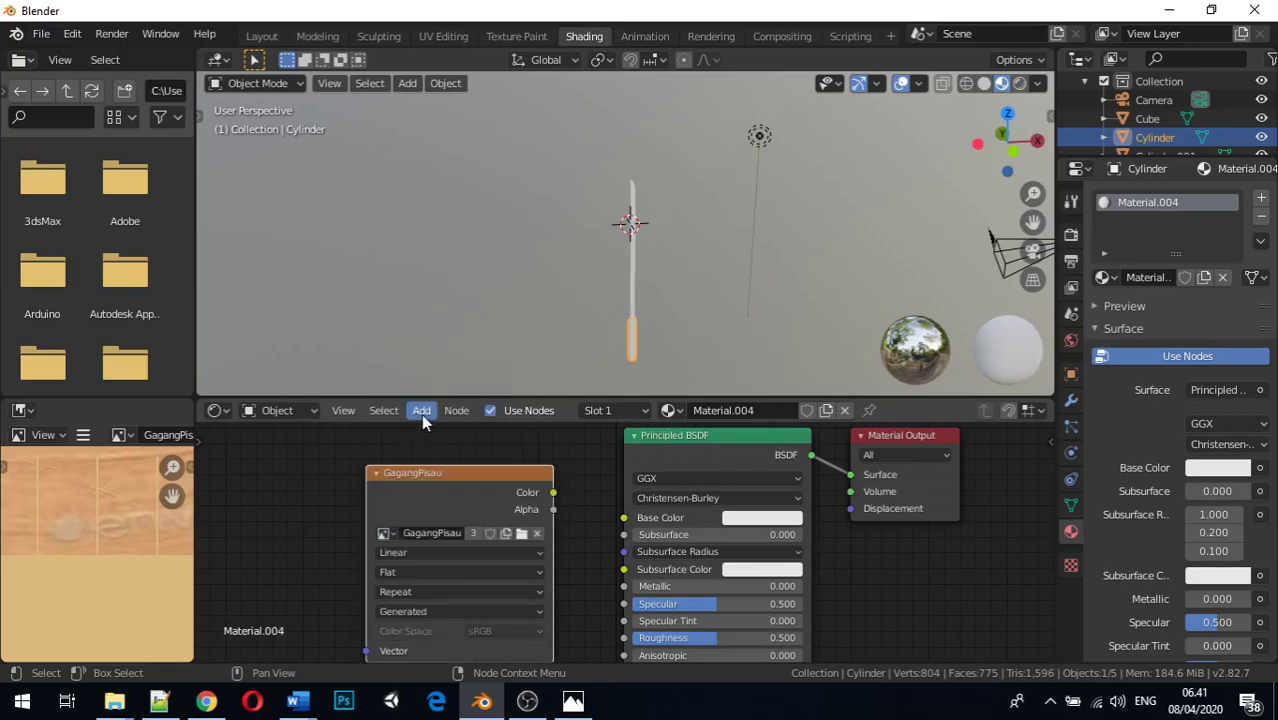
drag(553, 492, 624, 518)
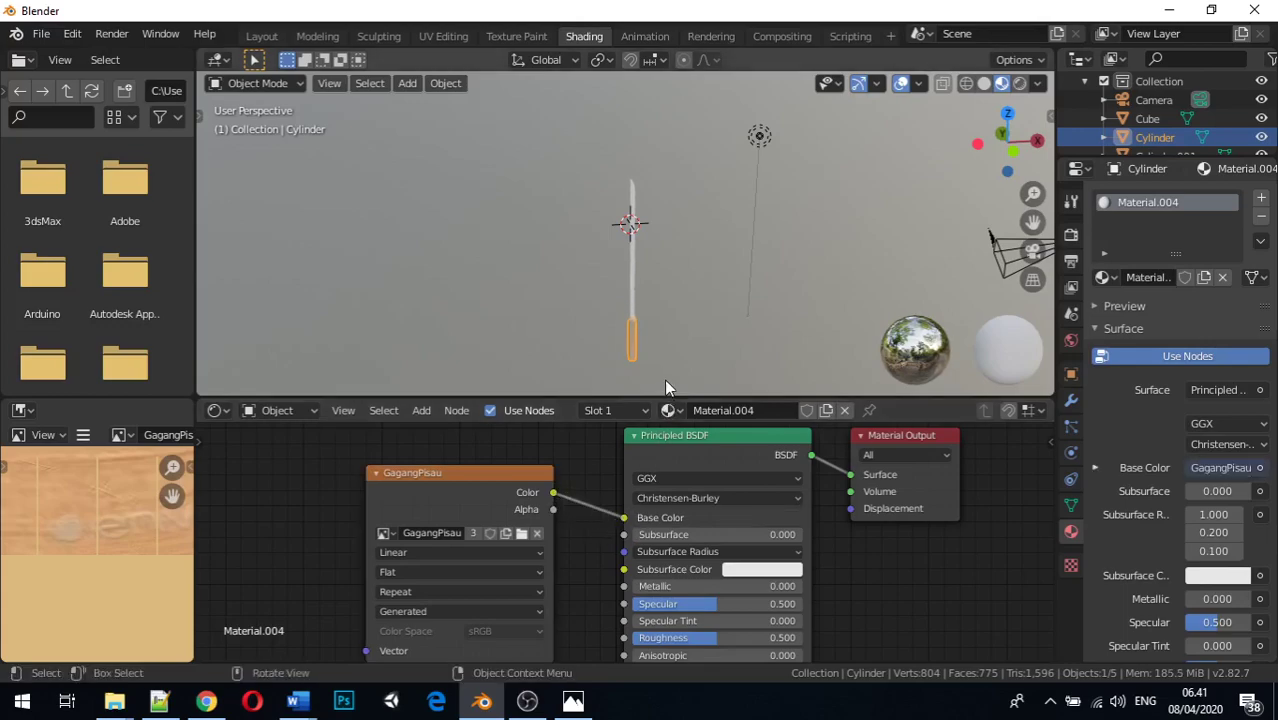
Step: Try the handle material's Roughness at 1.000 and at 0.000, checking the effect on the wood up close
scroll(652, 360, up, 2)
mouse_move(660, 351)
shift+middle_down()
mouse_move(630, 176)
mouse_move(635, 115)
shift+middle_up()
scroll(656, 308, up, 4)
shift+middle_drag(648, 320, 728, 248)
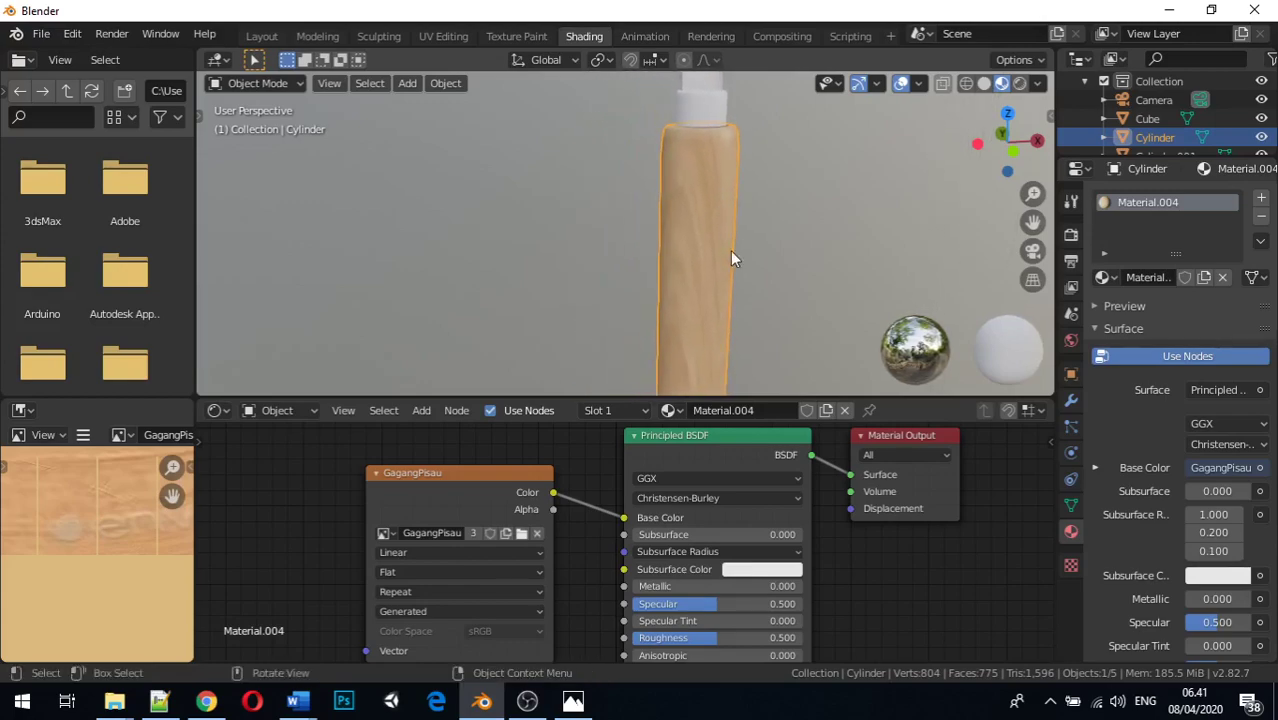
middle_drag(732, 308, 648, 262)
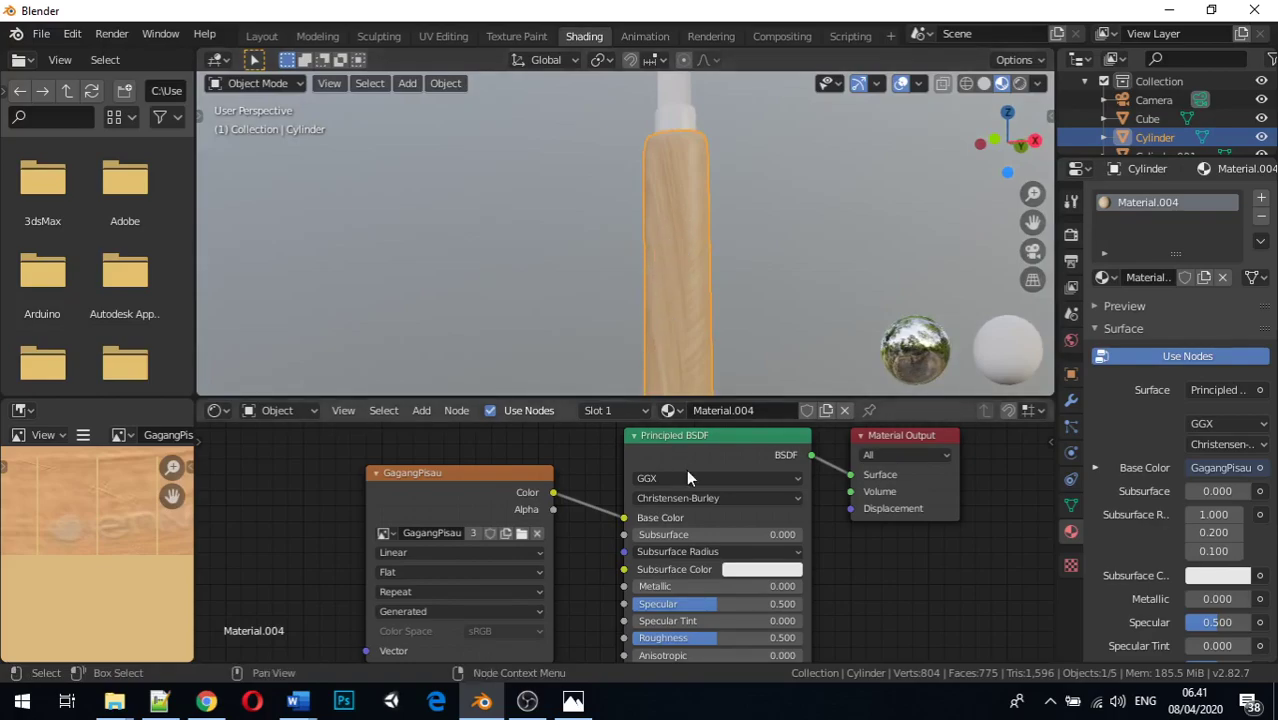
scroll(684, 582, down, 1)
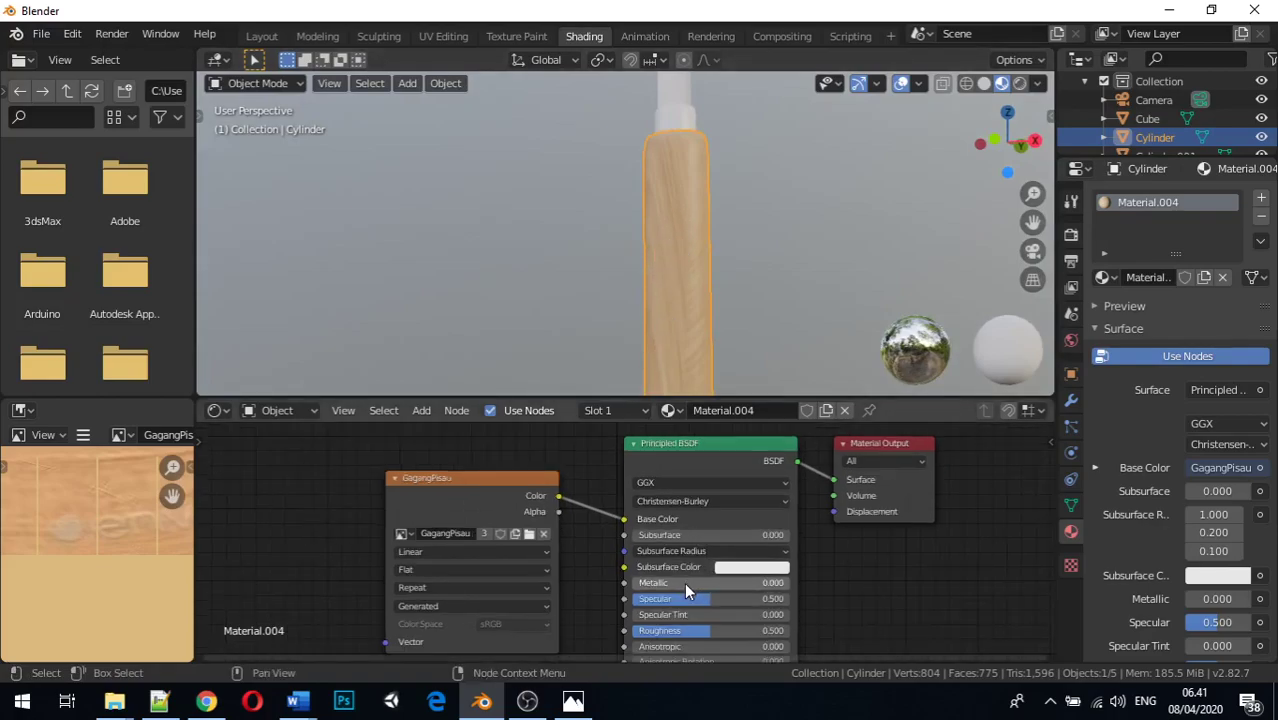
drag(706, 632, 790, 632)
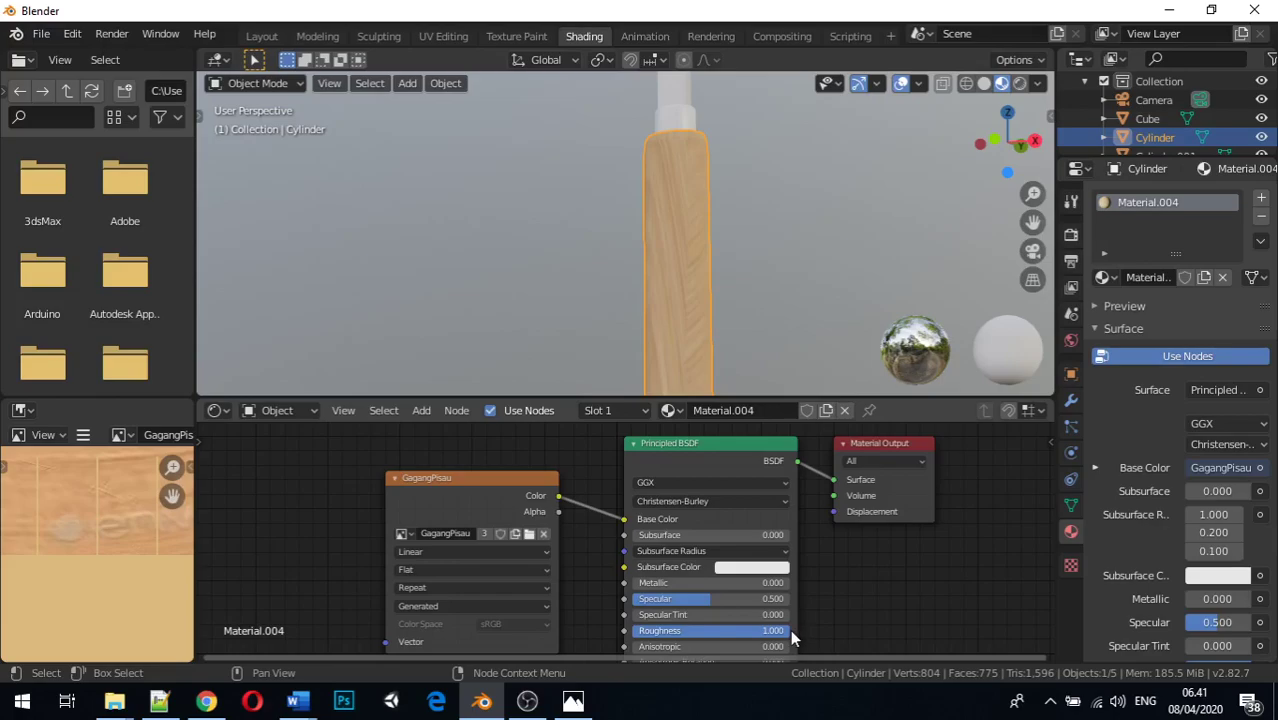
drag(785, 629, 630, 631)
middle_drag(609, 275, 576, 215)
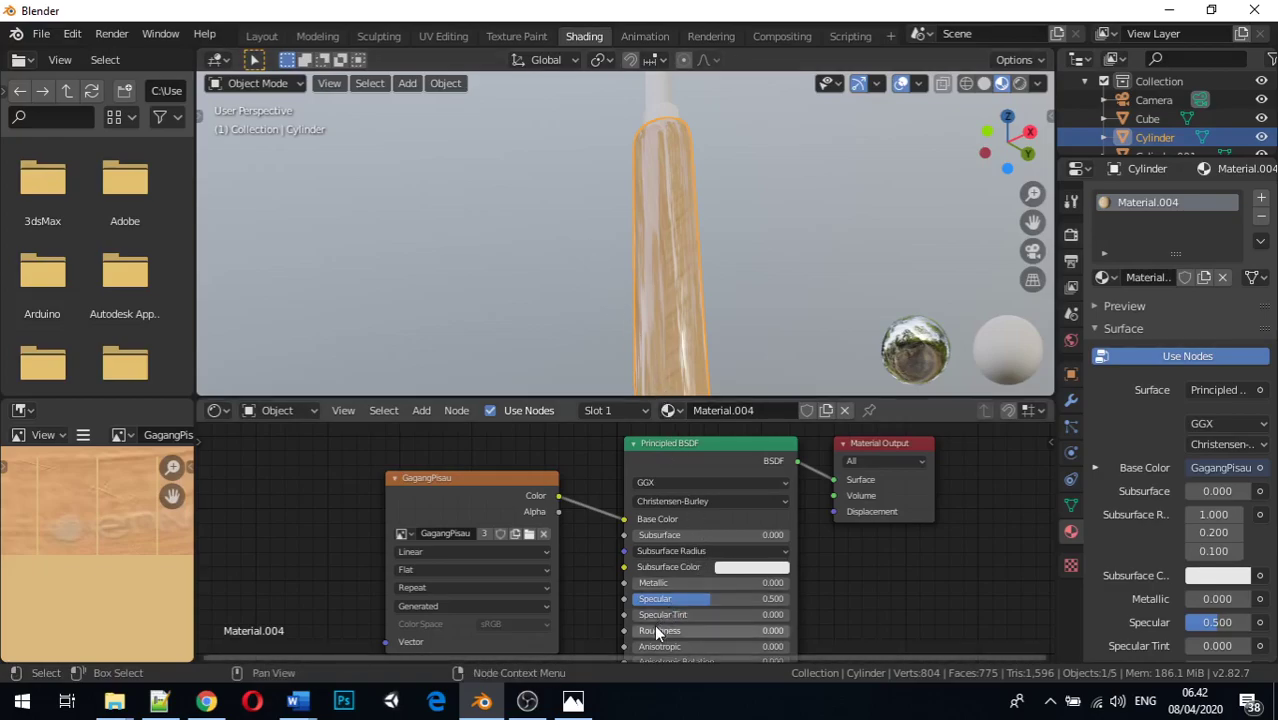
Step: Adjust the handle material's Roughness to 0.450 while checking the sheen of the wood from different sides
drag(650, 630, 717, 630)
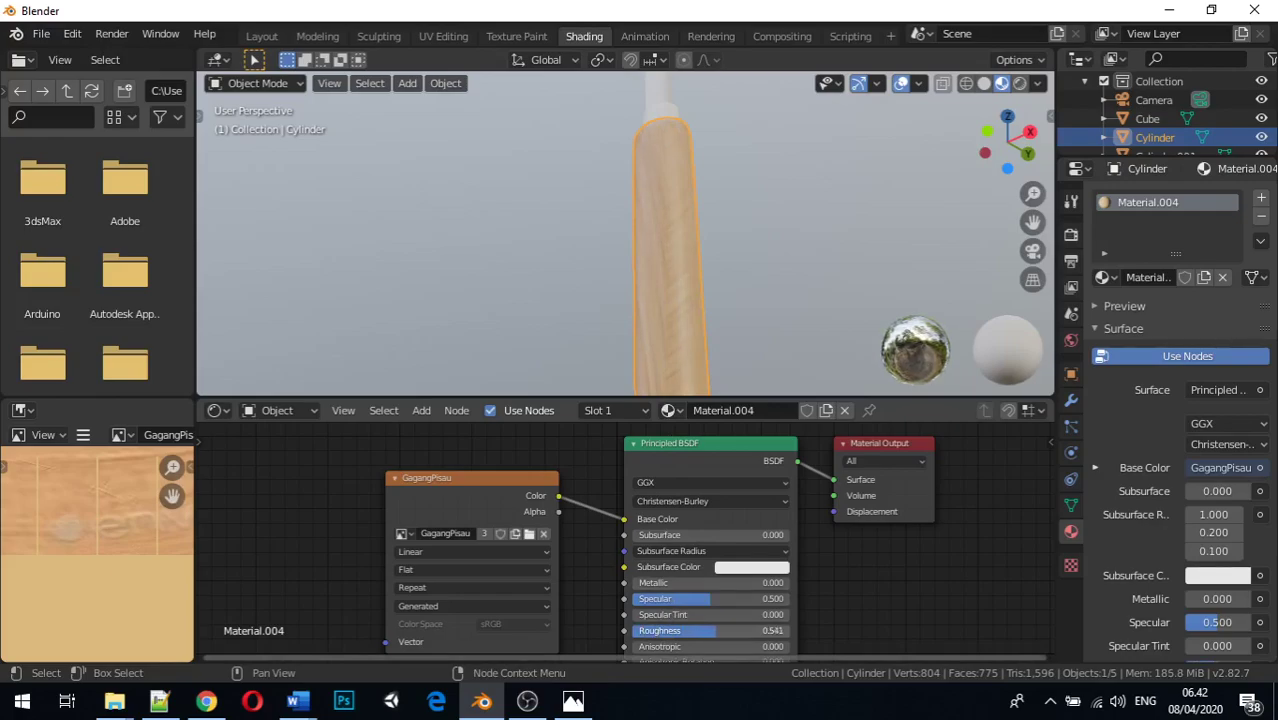
drag(716, 630, 731, 630)
middle_drag(726, 355, 502, 86)
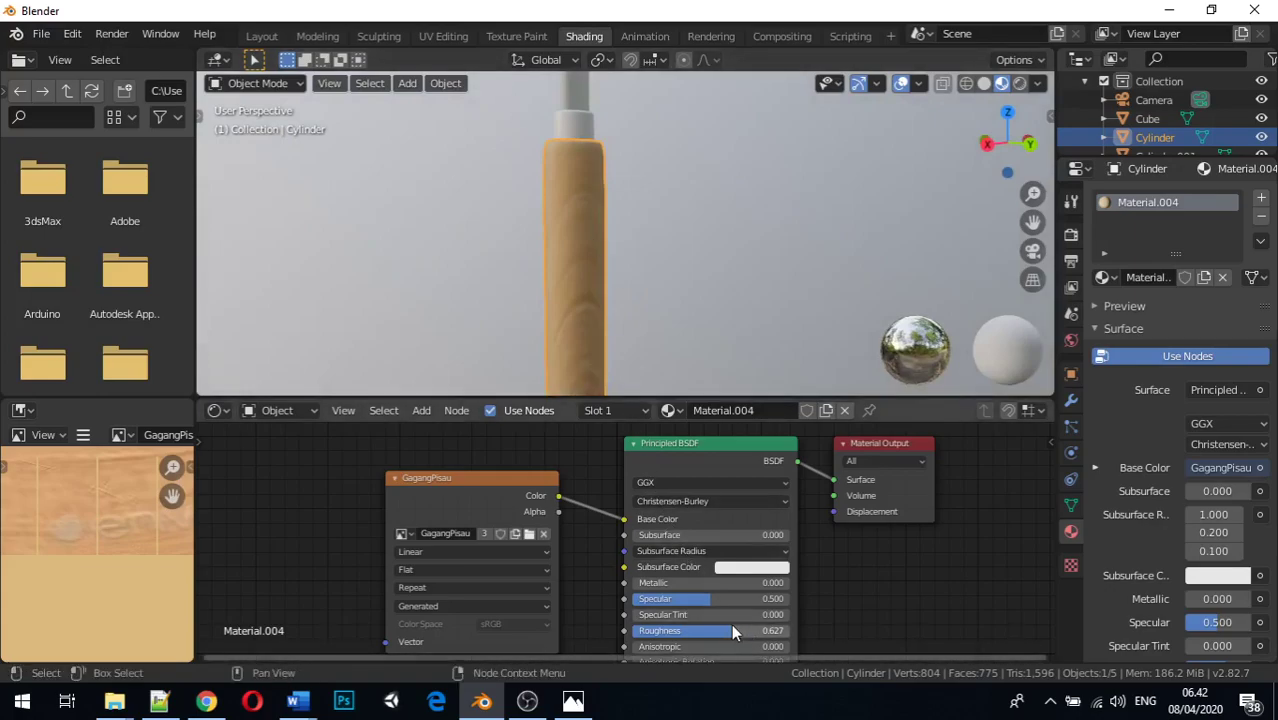
drag(722, 630, 704, 630)
drag(710, 630, 690, 630)
middle_drag(628, 274, 624, 177)
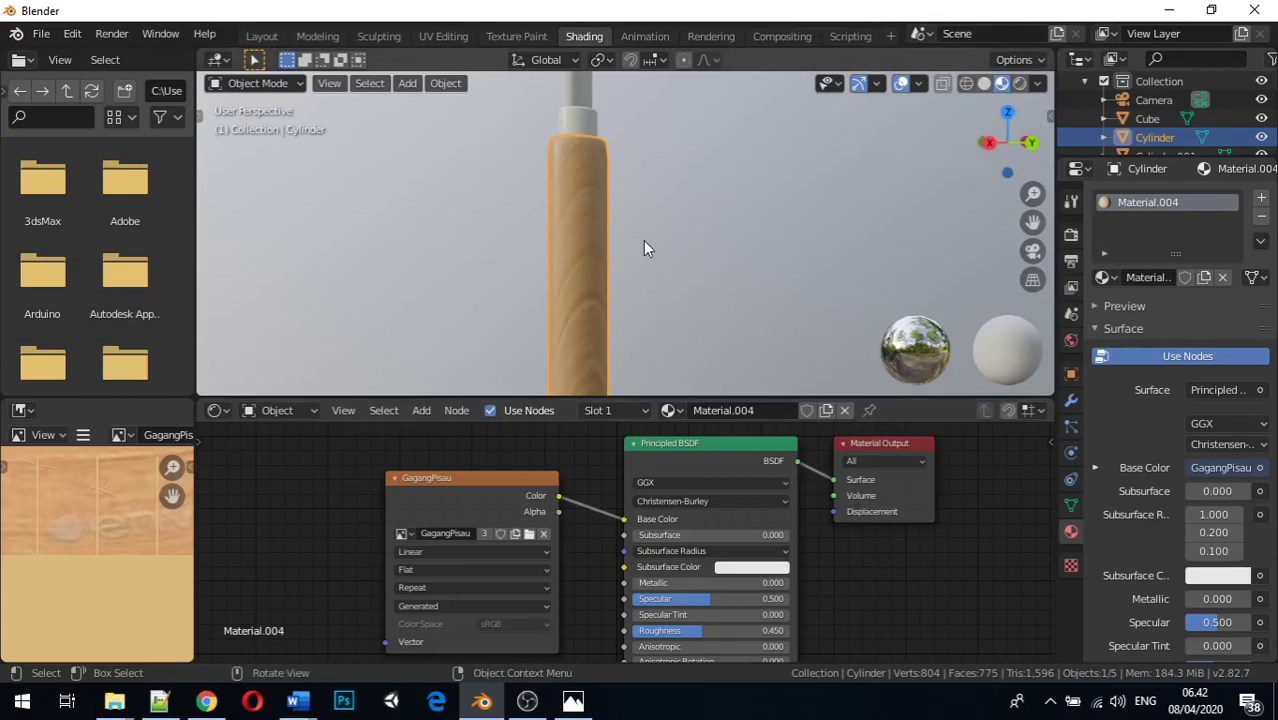
Step: Switch to the Layout workspace and select the small collar between the blade and the handle
click(264, 38)
scroll(519, 455, up, 6)
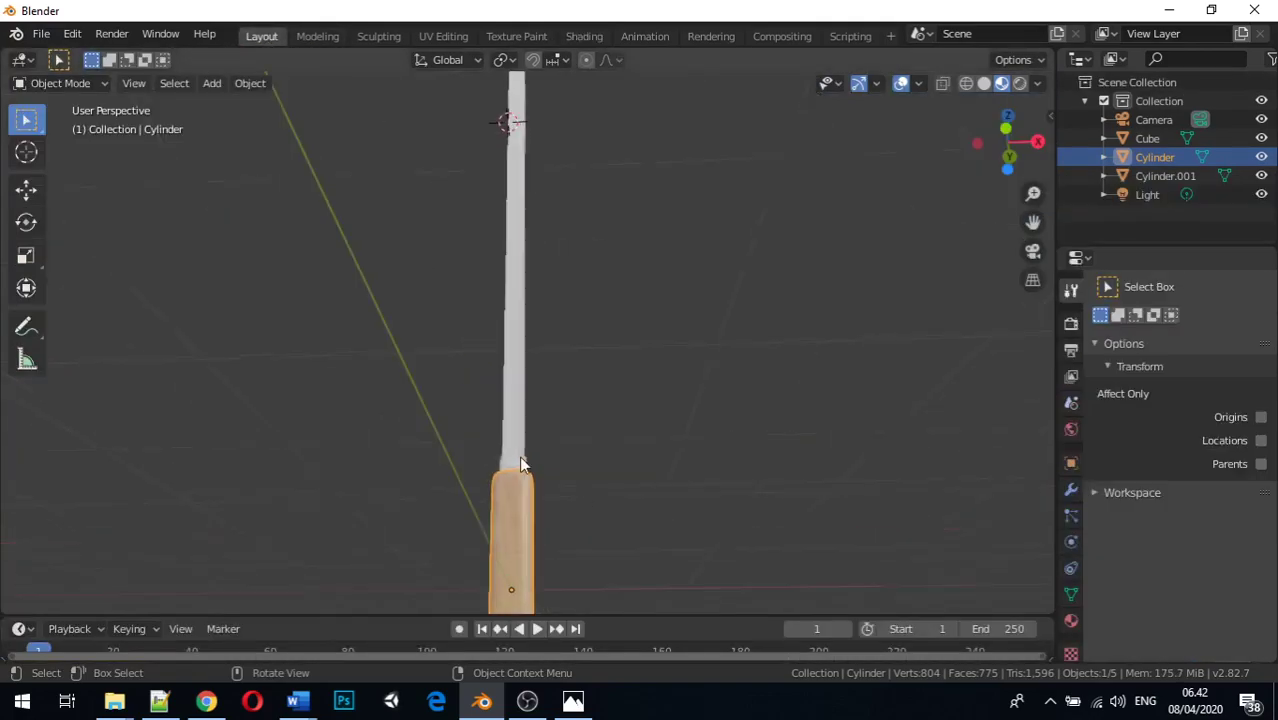
middle_drag(519, 478, 645, 528)
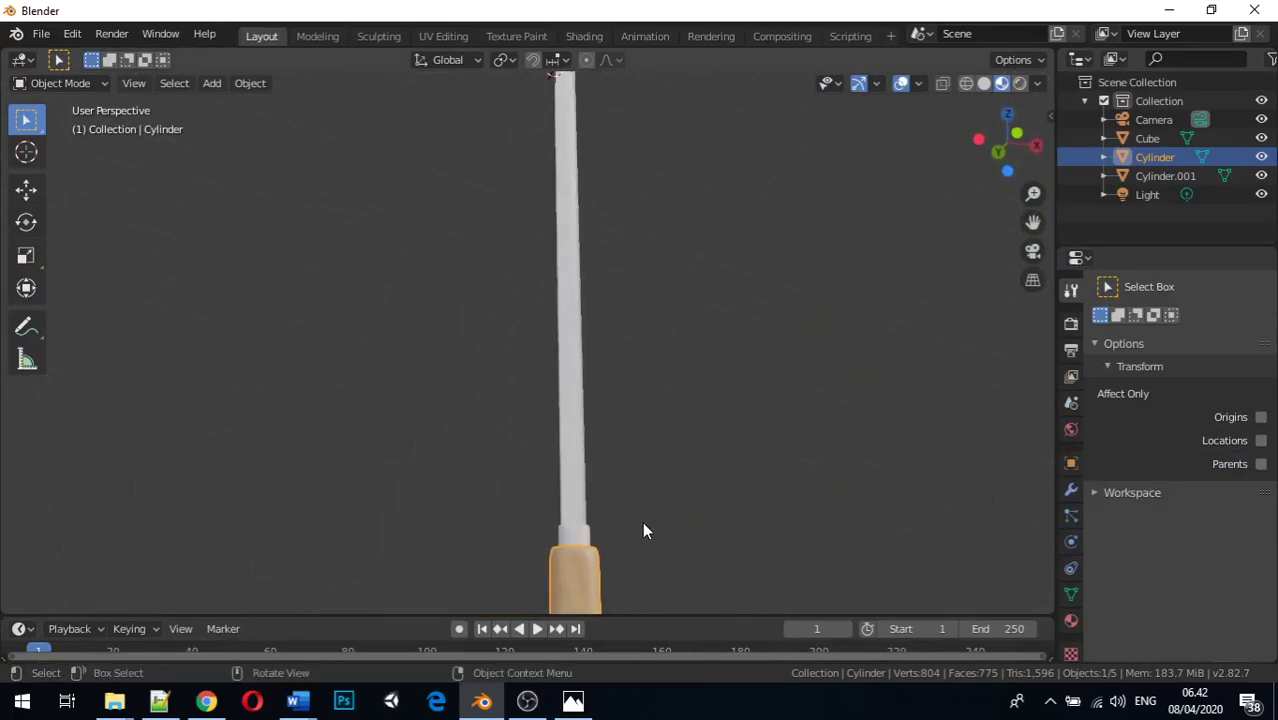
click(584, 538)
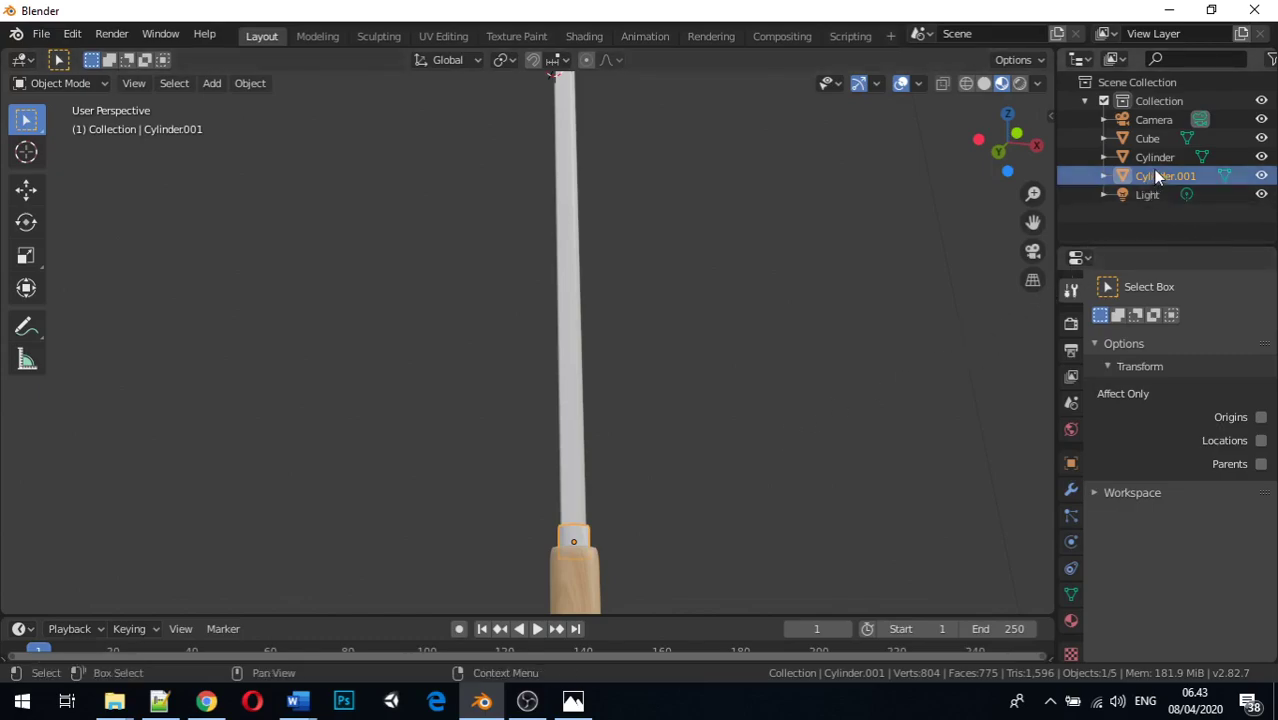
Step: Hide the wooden handle so that the whole collar, including its underside, is exposed
click(1262, 157)
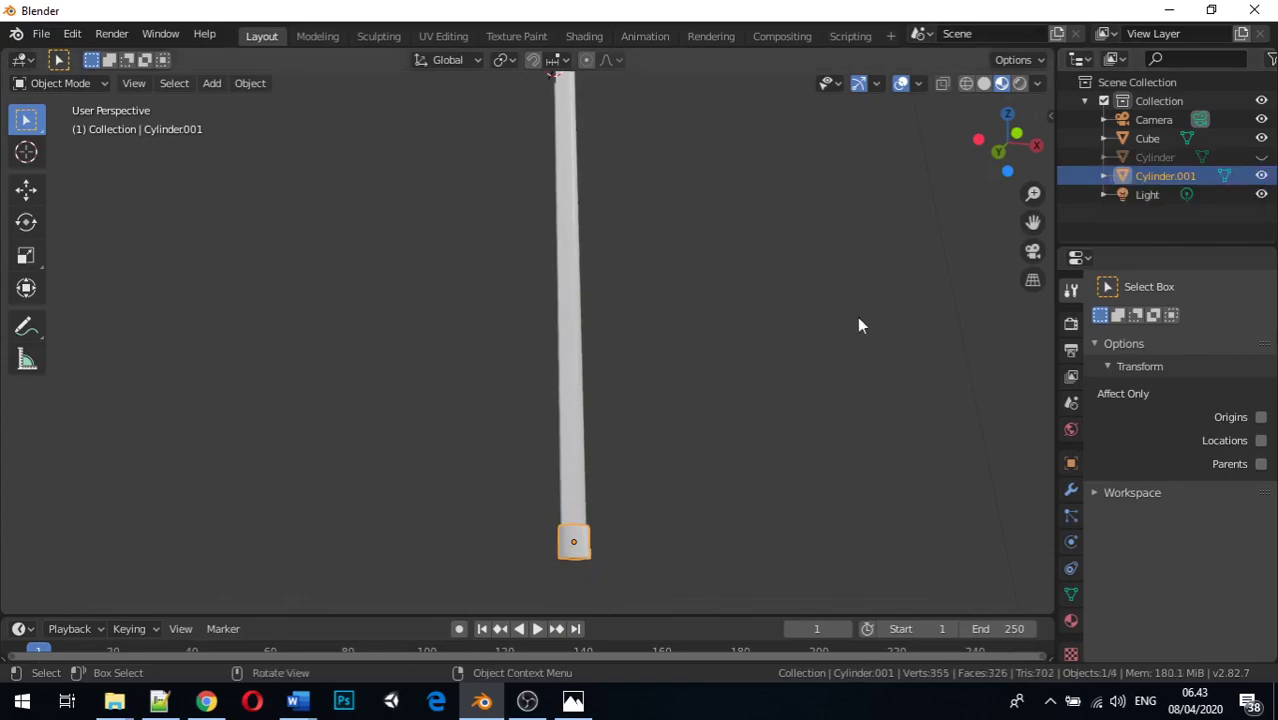
middle_drag(550, 580, 558, 378)
scroll(557, 379, up, 5)
scroll(558, 387, up, 2)
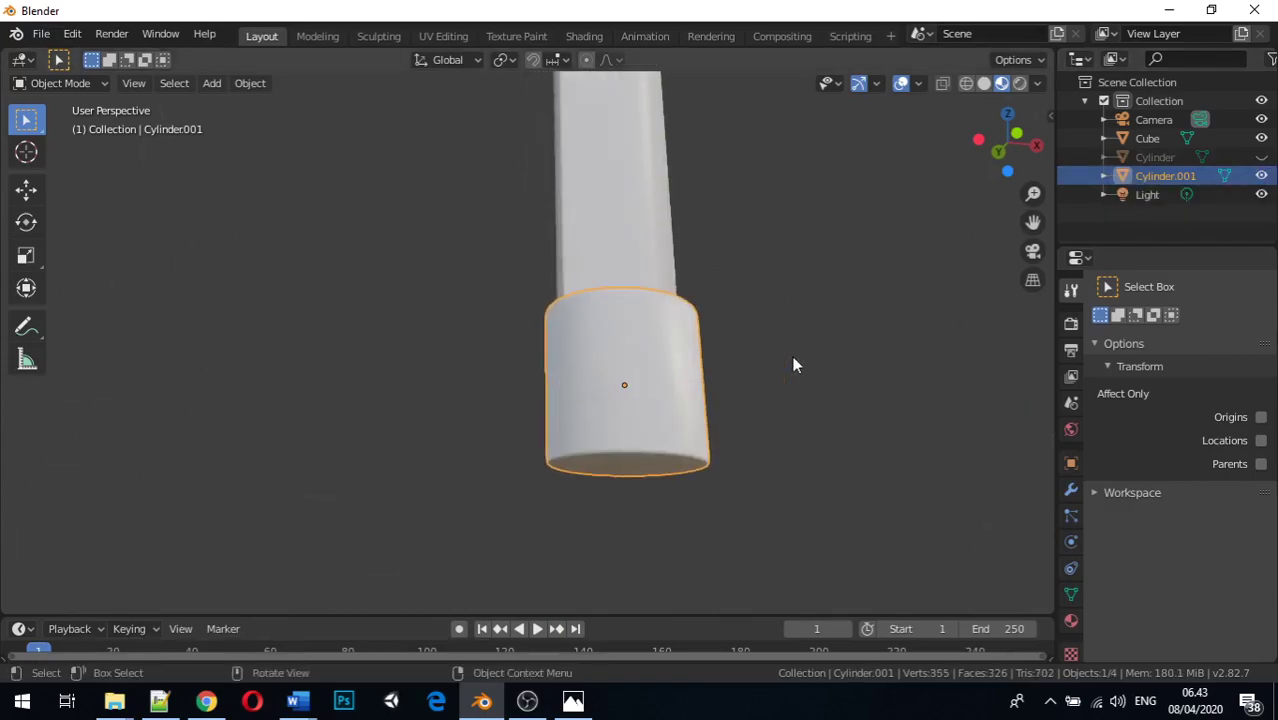
click(1261, 157)
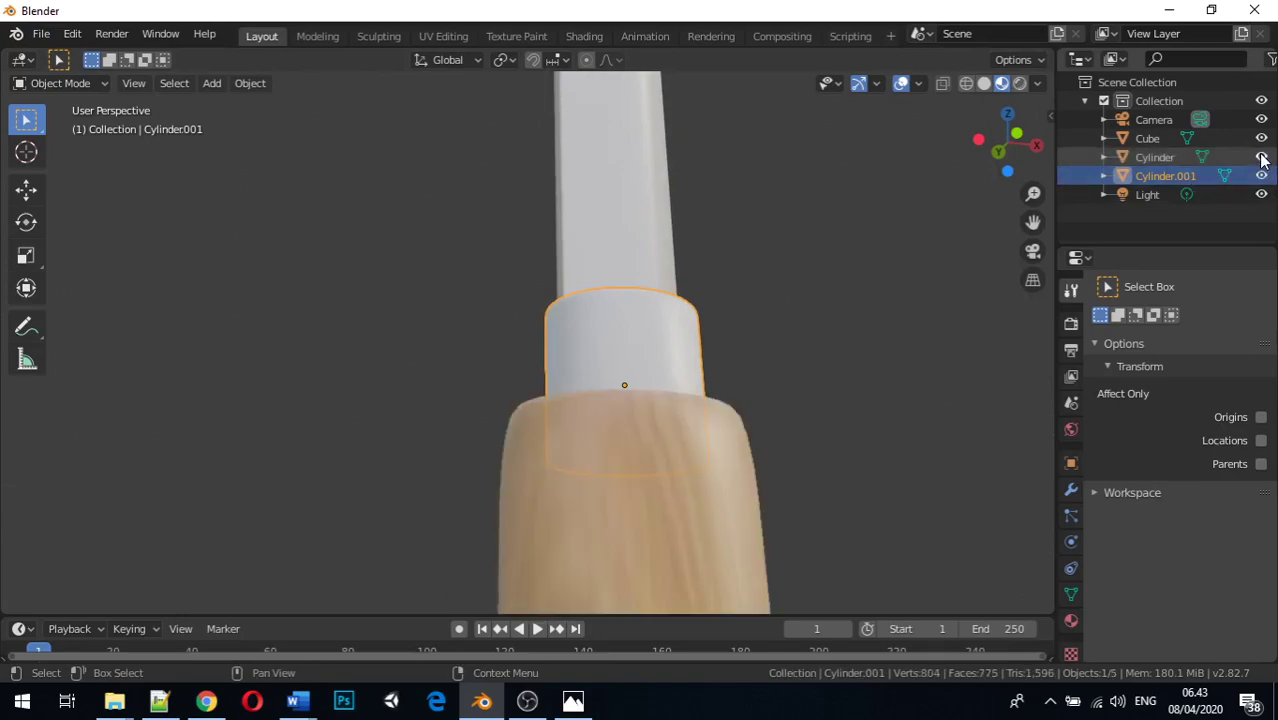
click(1261, 157)
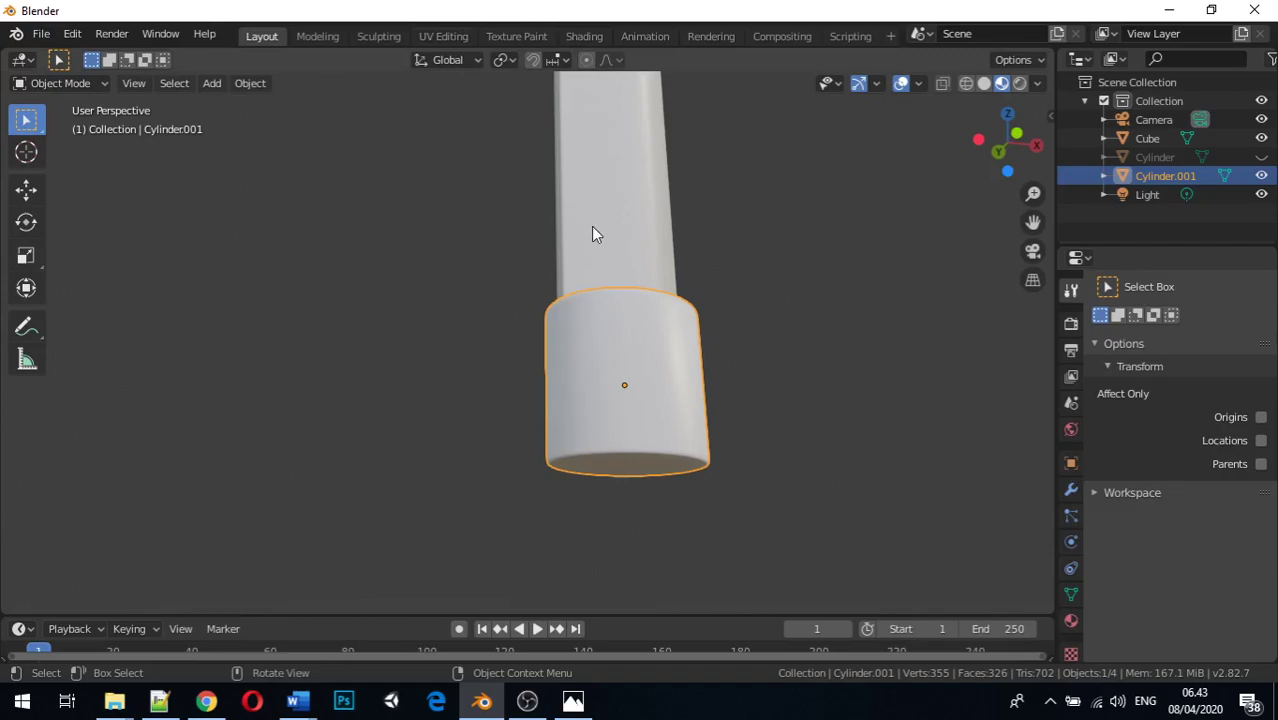
Step: Enter Edit Mode on the collar and UV-unwrap its entire mesh with Unwrap
key(Tab)
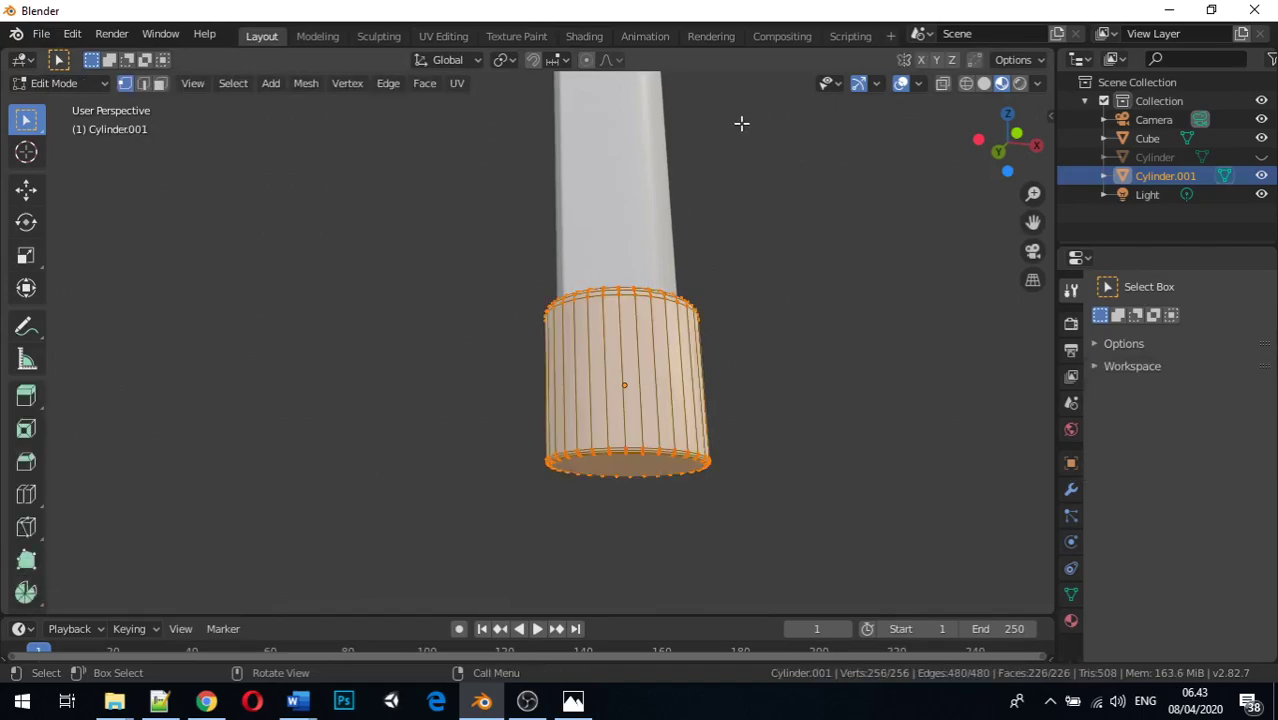
click(457, 84)
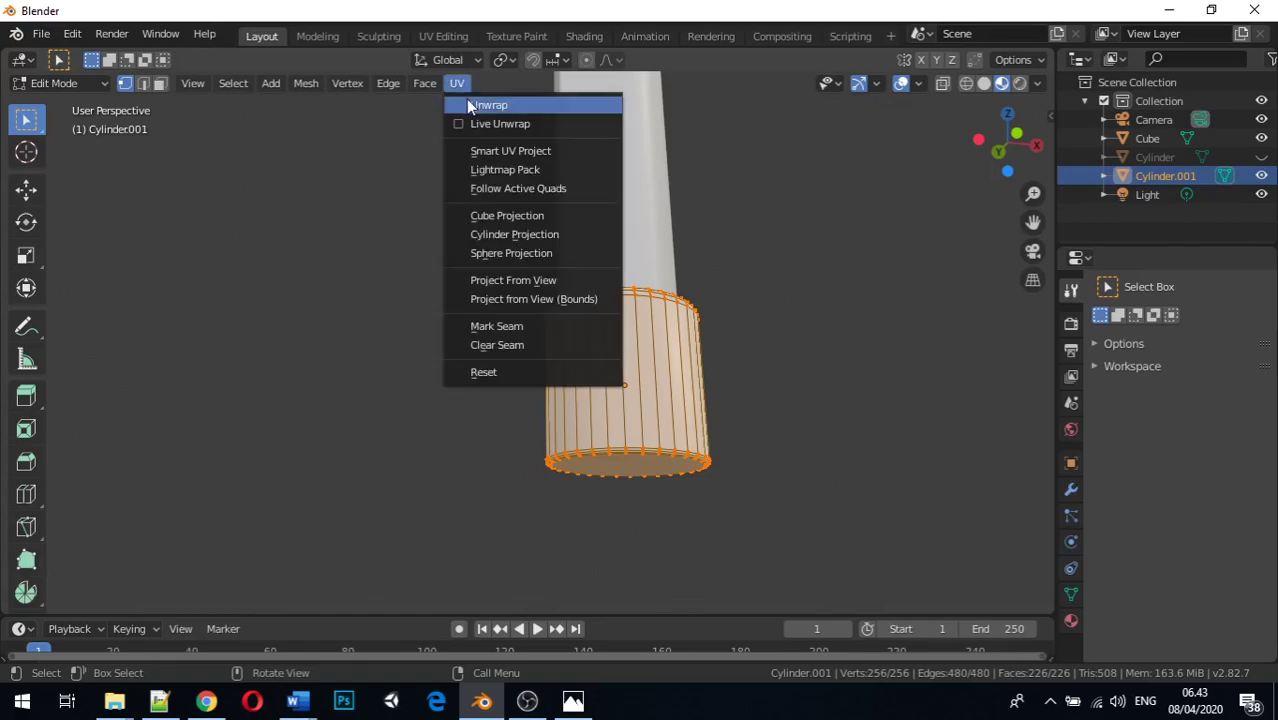
click(475, 105)
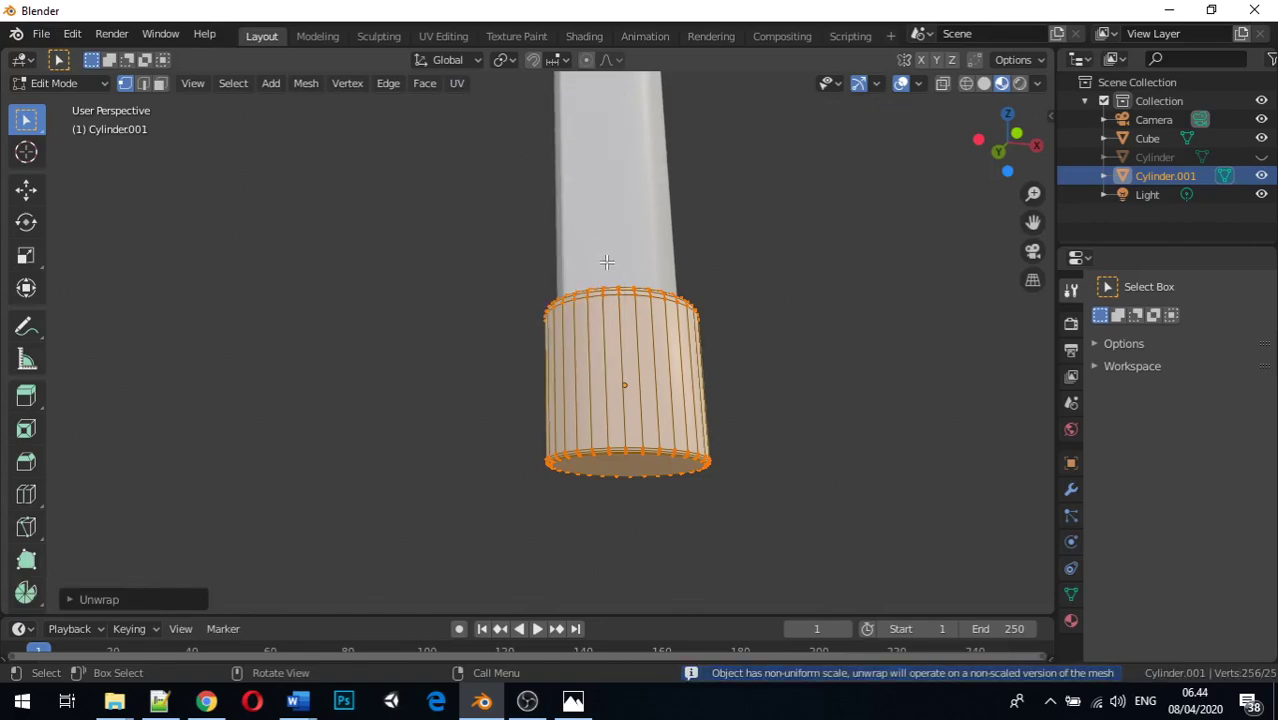
Step: Switch to the Texture Paint workspace and start a new 2048 × 2048 px image named BracketPisau
click(503, 36)
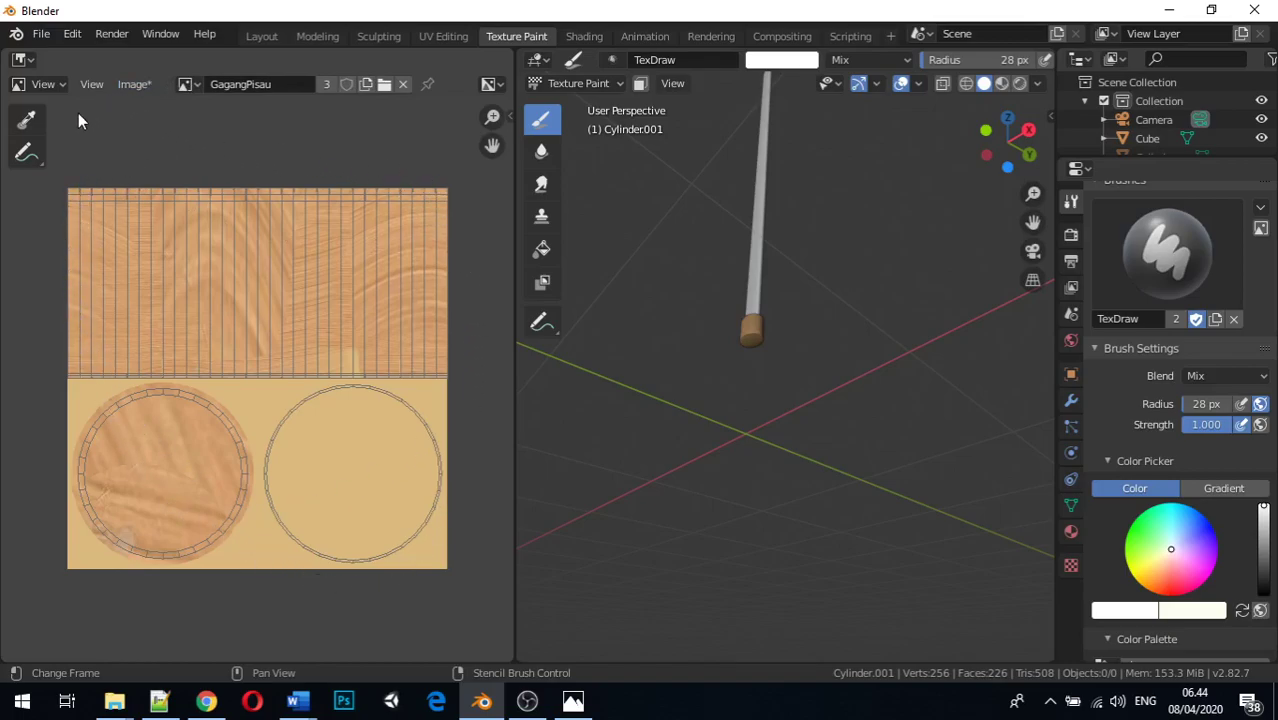
click(132, 85)
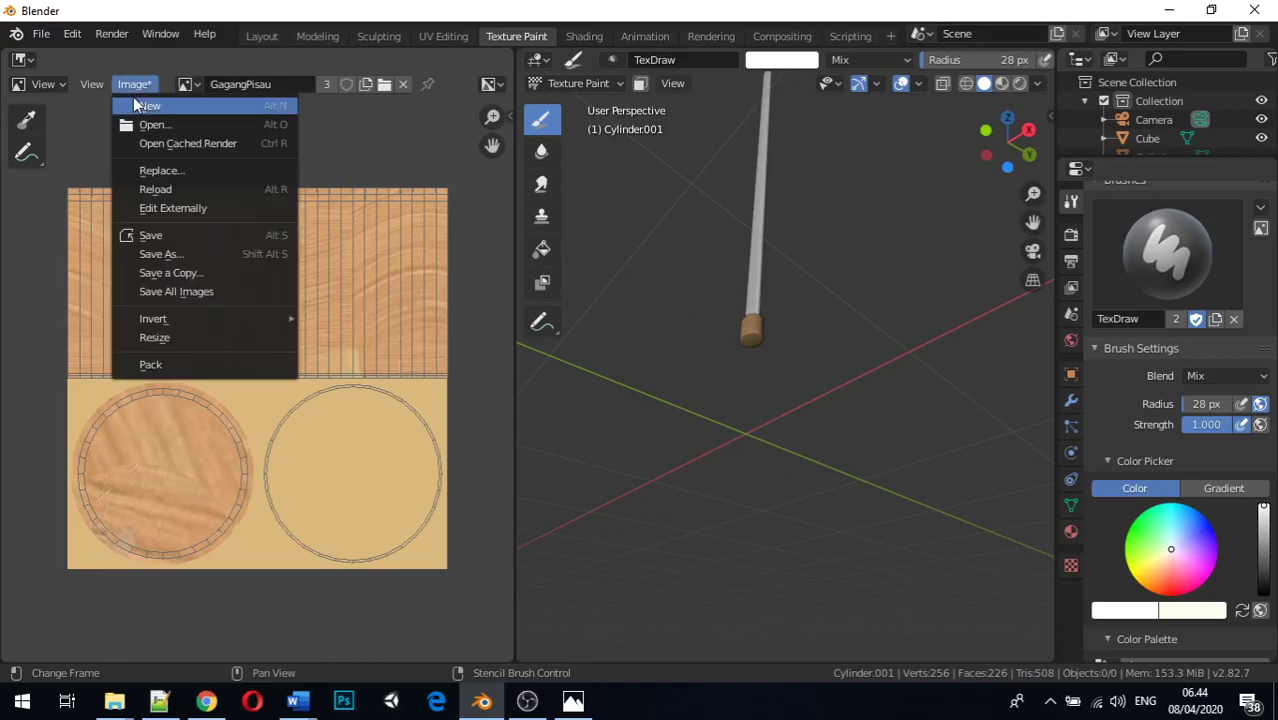
click(133, 101)
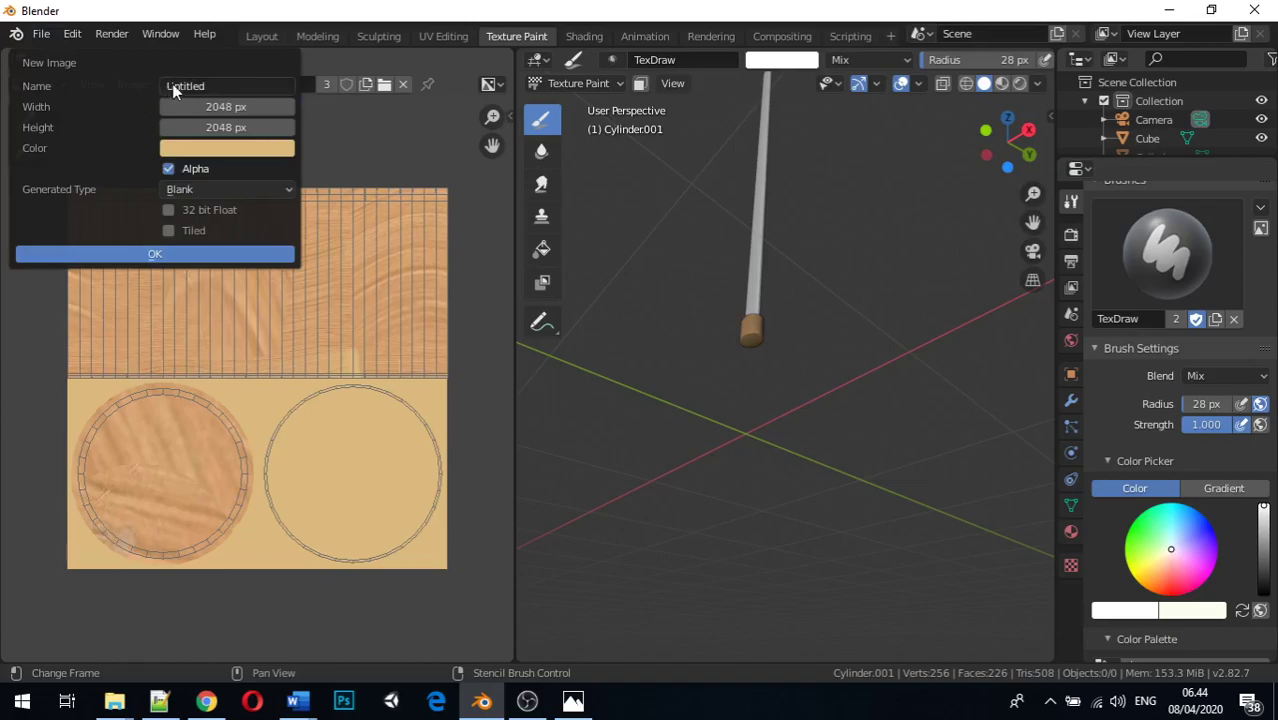
click(180, 86)
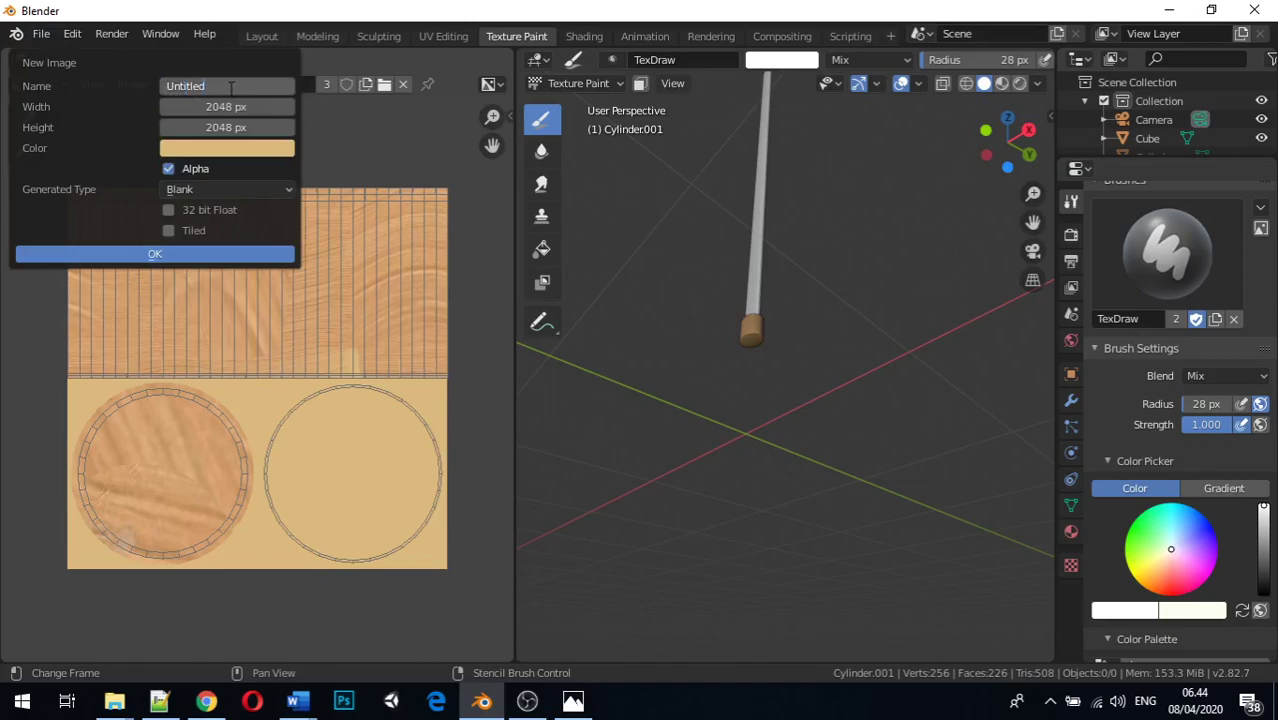
double_click(231, 88)
text(B)
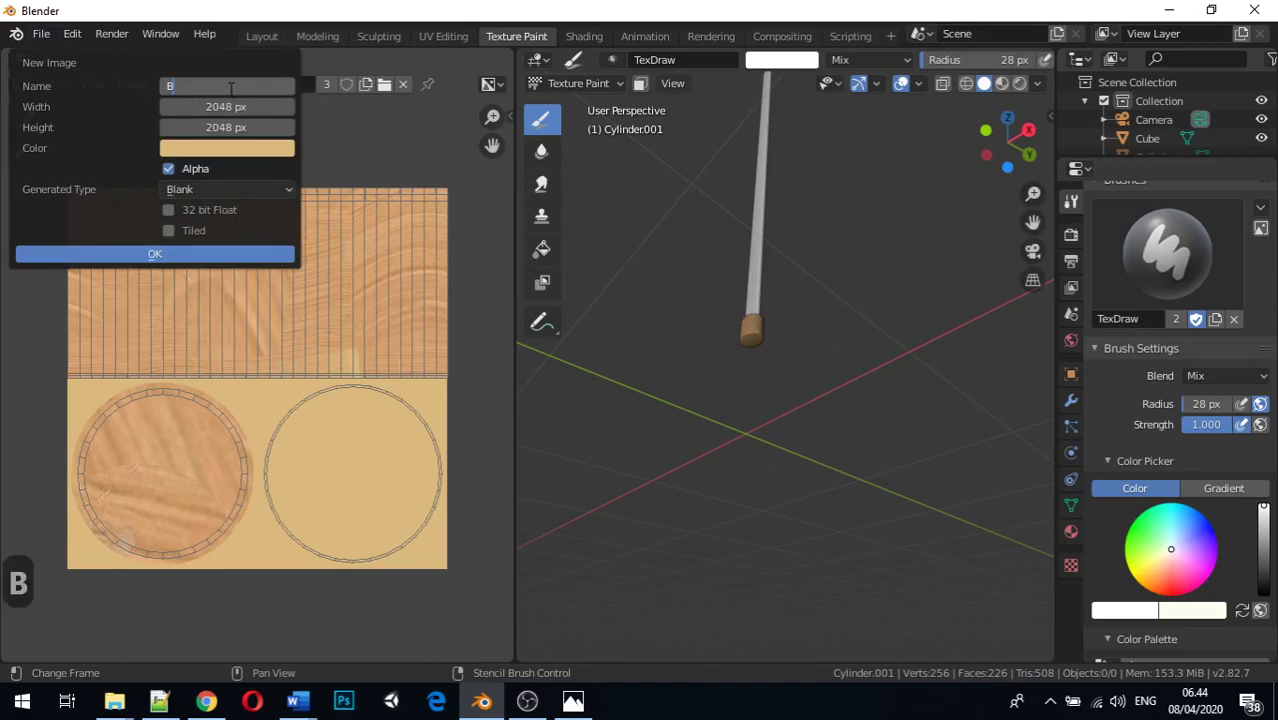
text(racketPisau)
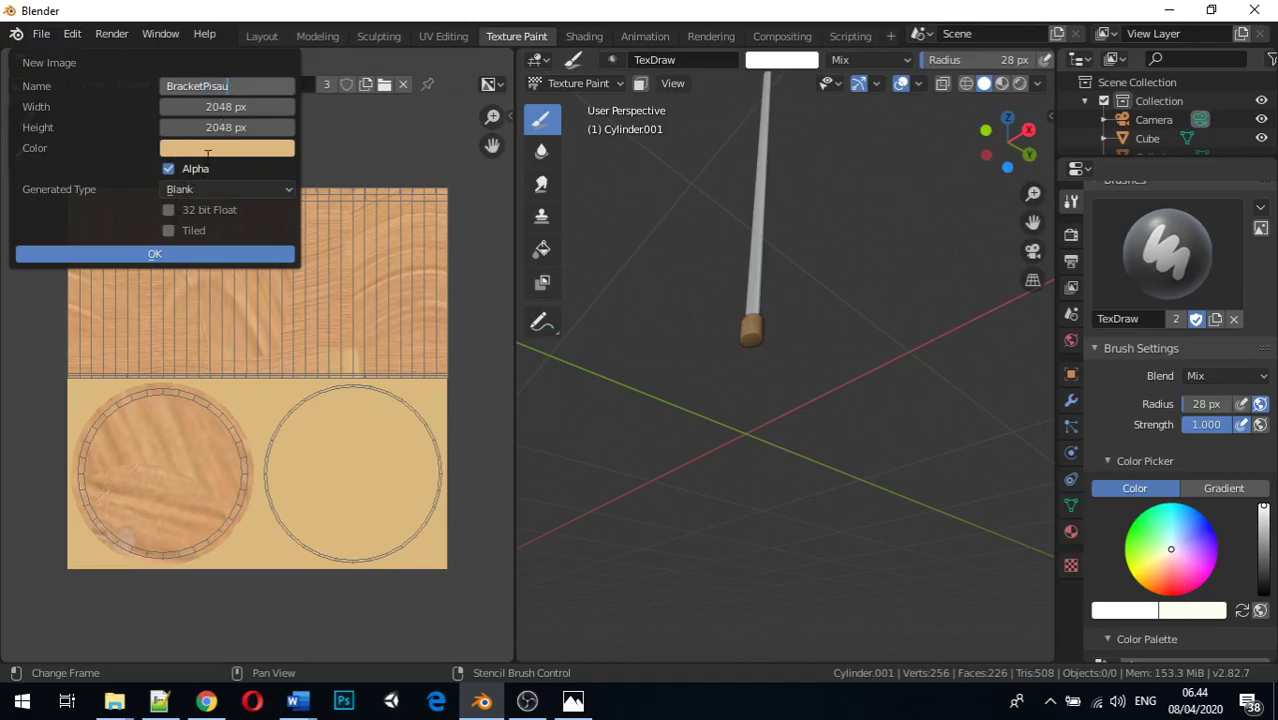
key(Return)
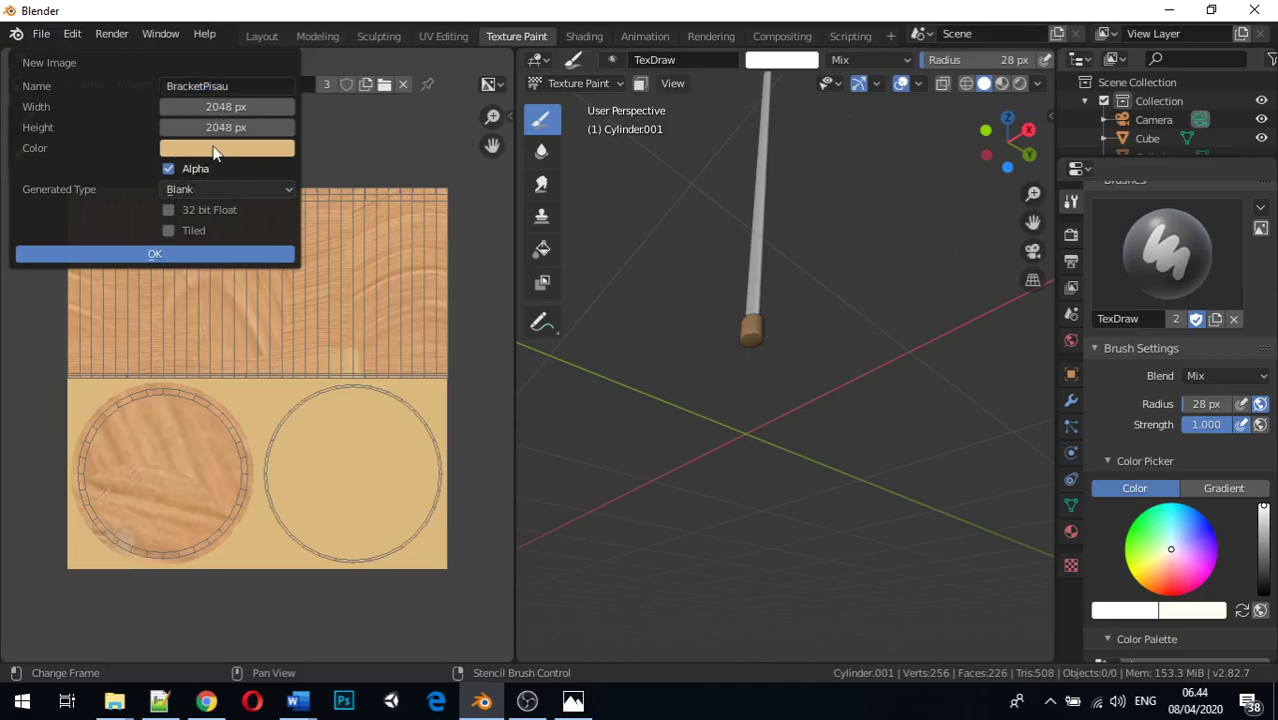
Step: Set the new image's fill color to a neutral medium-dark grey and create the image
click(213, 150)
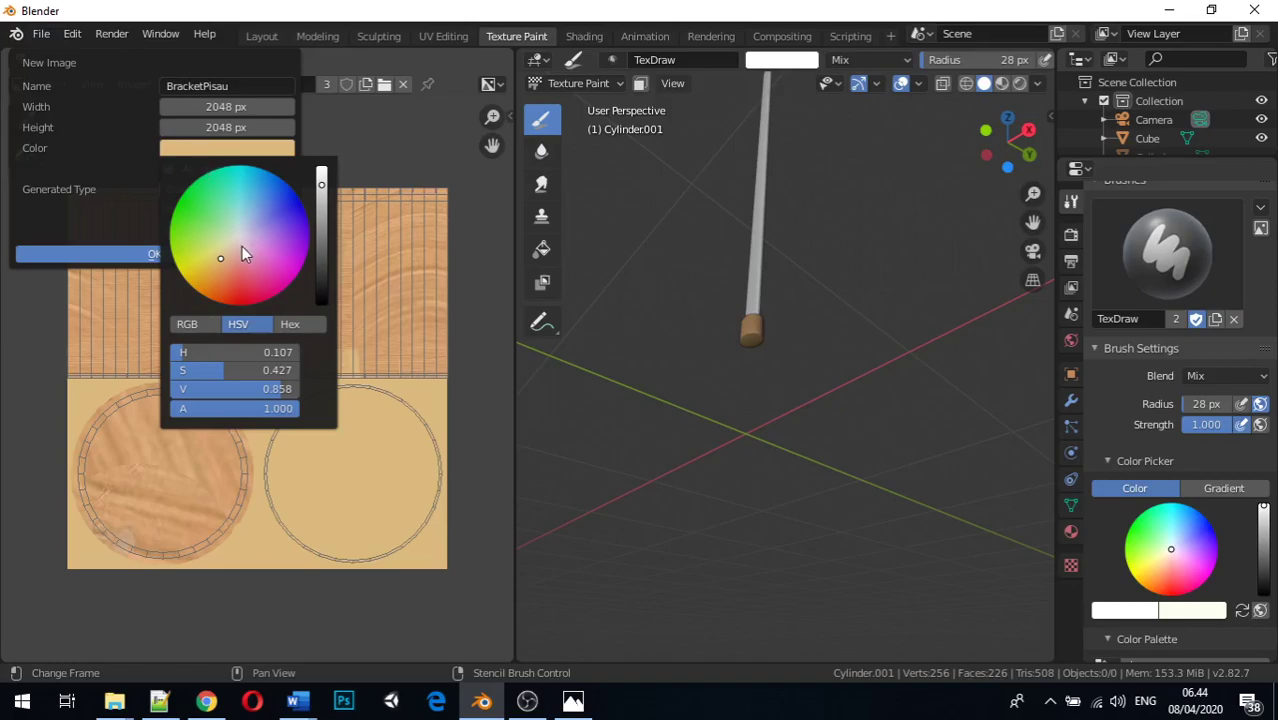
drag(321, 190, 321, 234)
drag(227, 248, 321, 258)
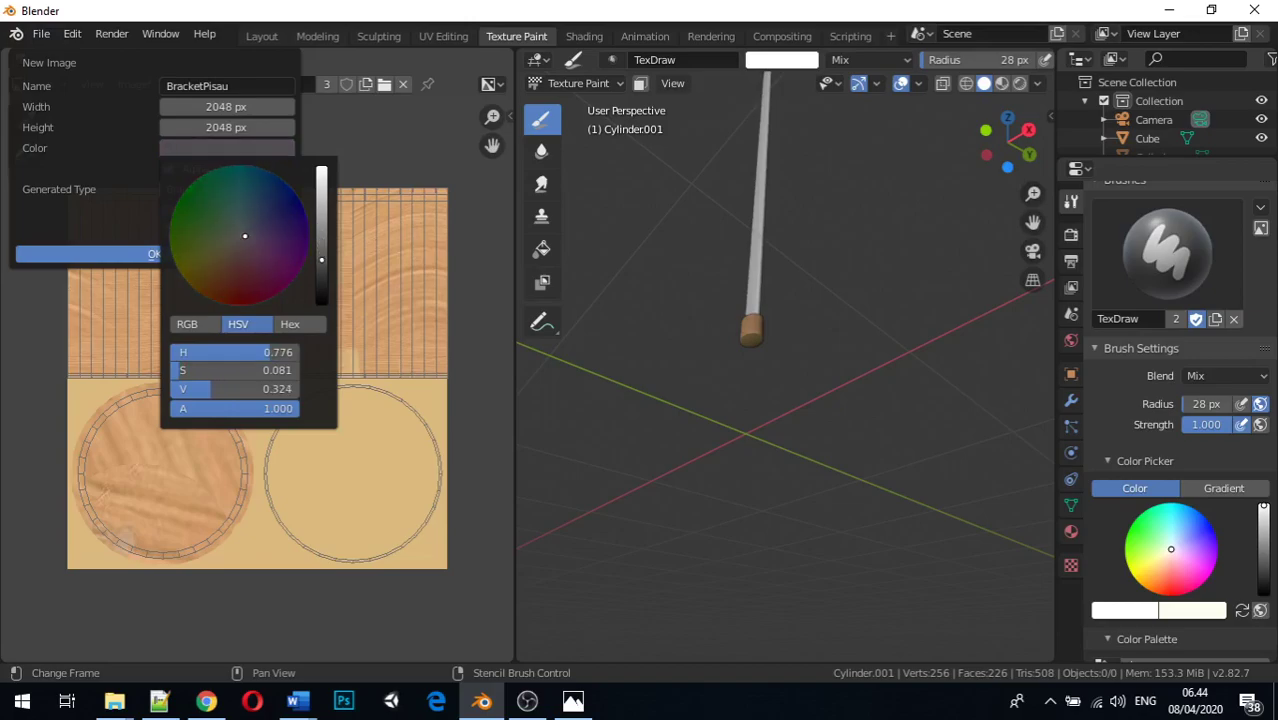
click(240, 235)
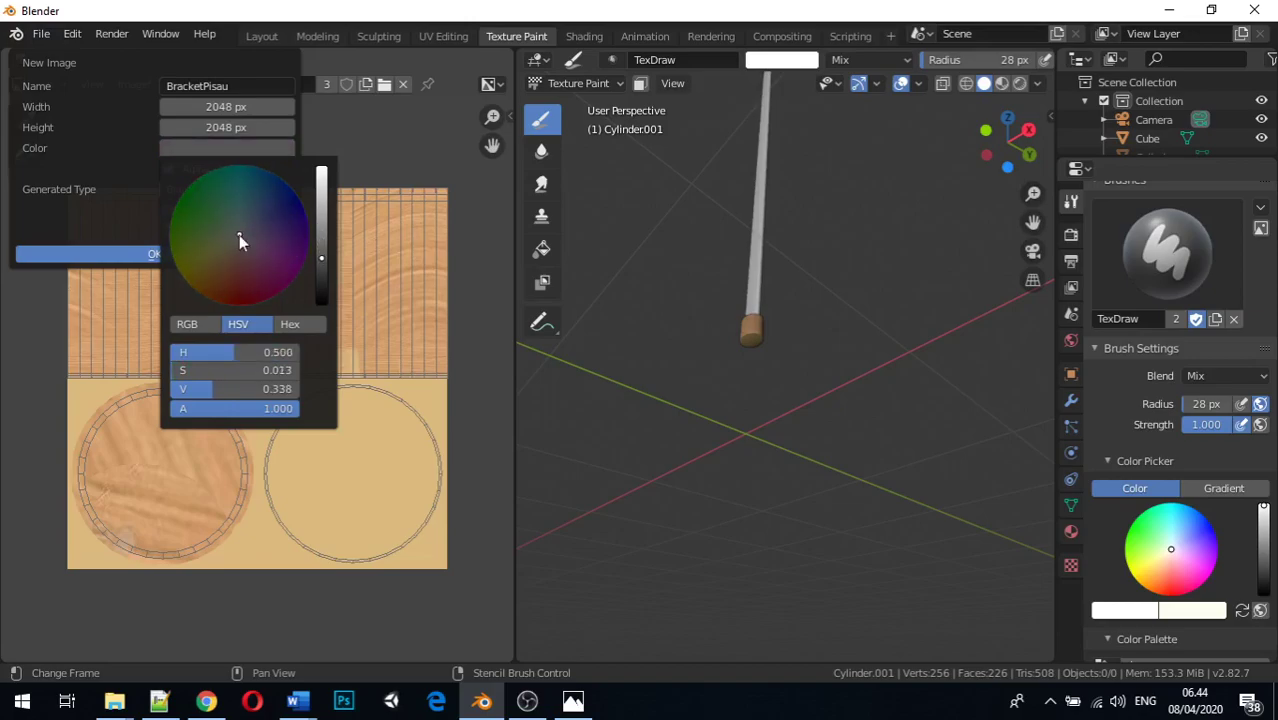
drag(321, 258, 321, 251)
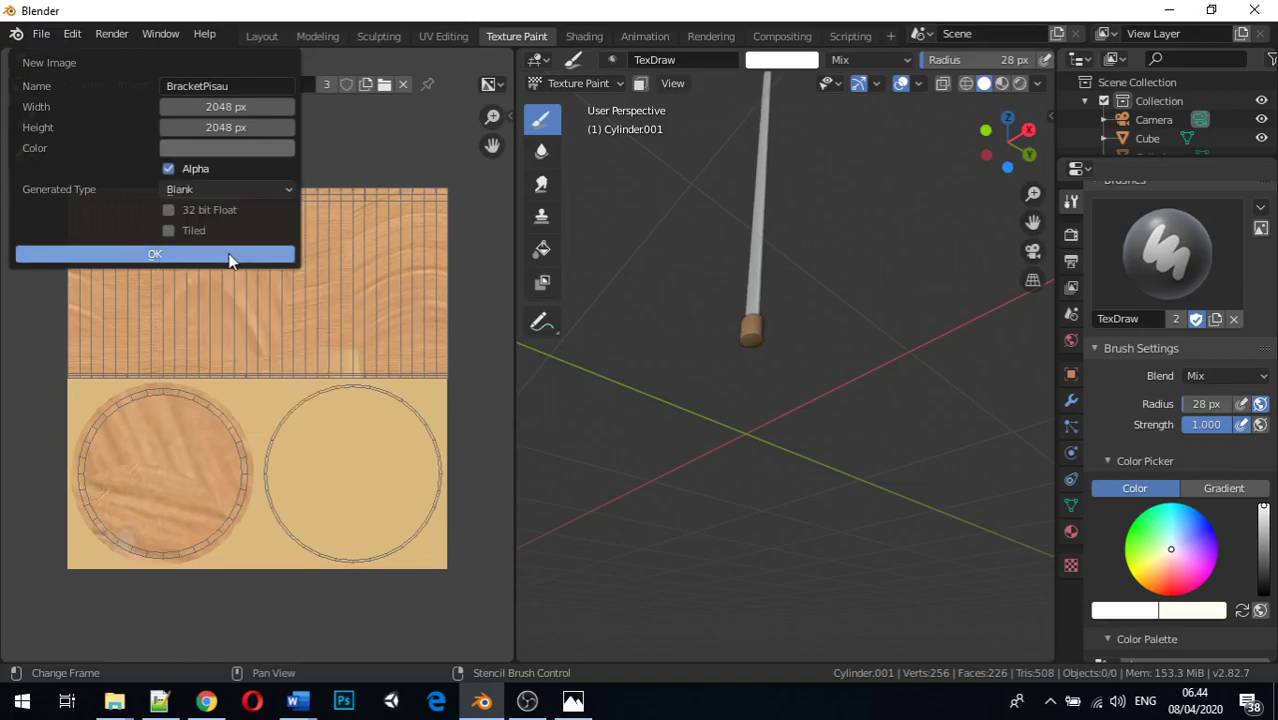
click(229, 256)
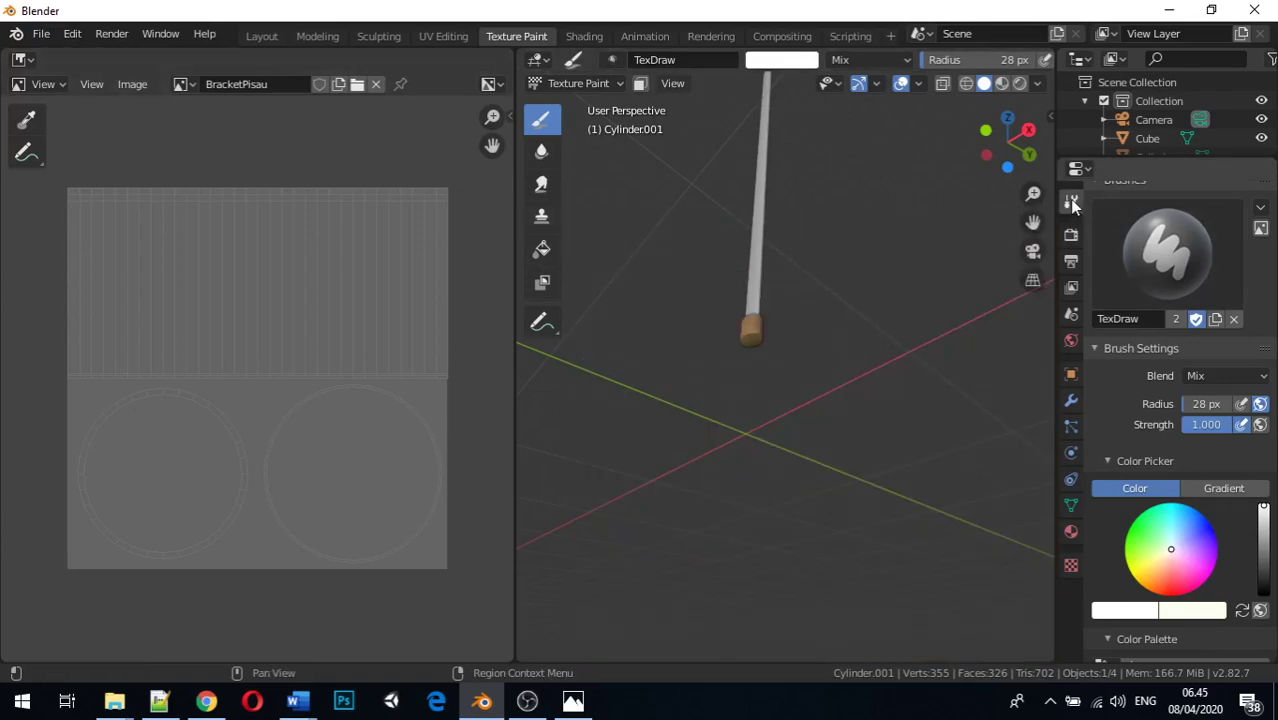
Step: Assign BracketPisau as the collar's single-image paint canvas in place of GagangPisau
scroll(1128, 268, up, 2)
scroll(1128, 266, up, 4)
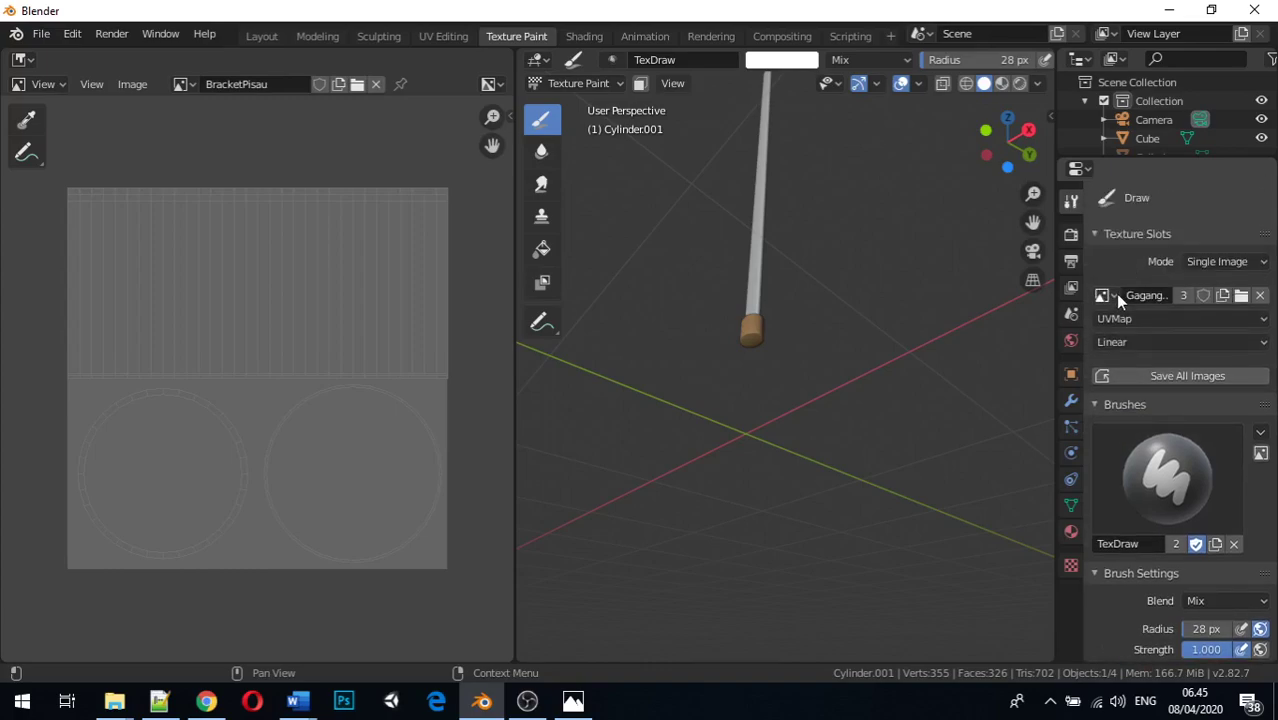
click(1107, 295)
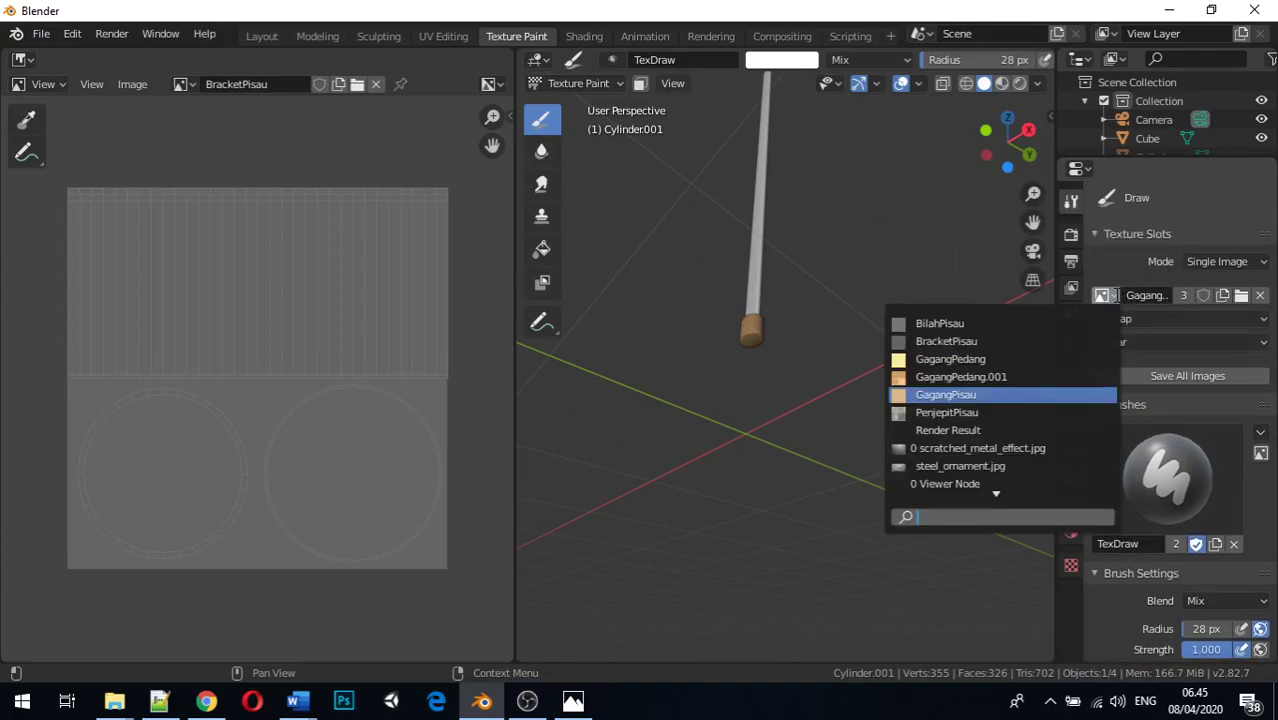
click(1002, 341)
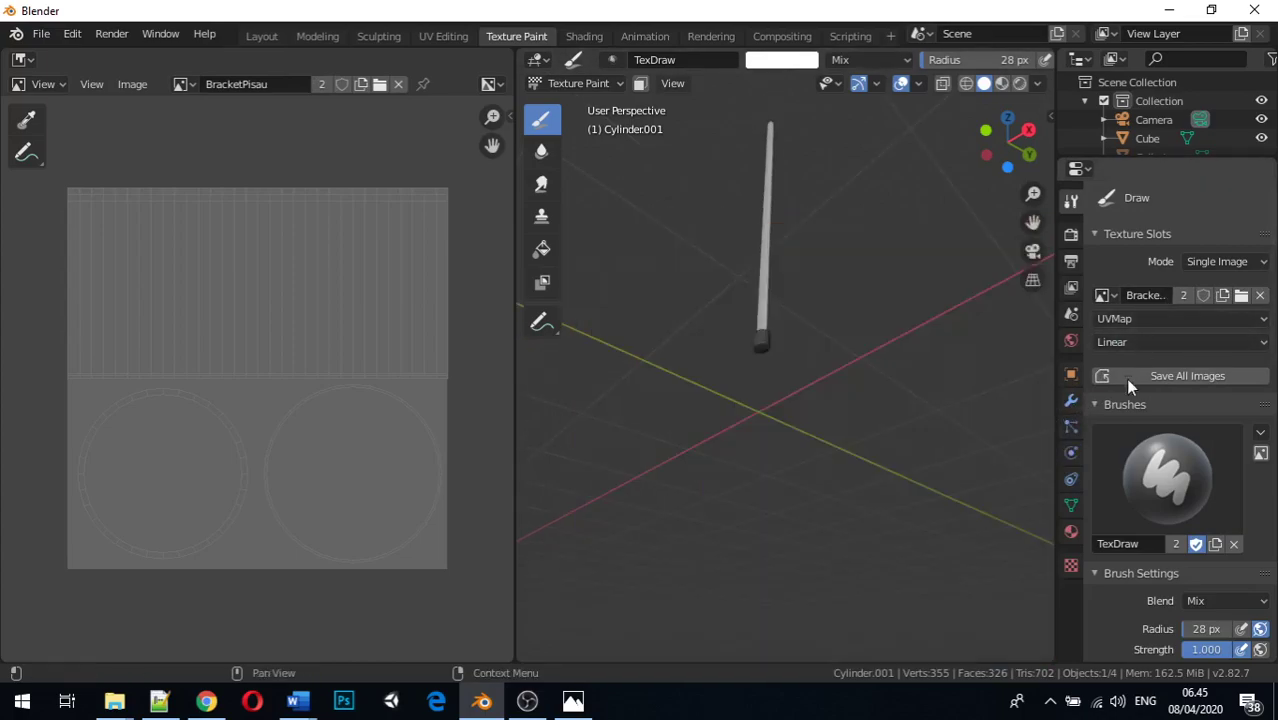
Step: Replace the brush texture's wood image with scratched_metal_effect.jpg from the Textrue folder
click(1071, 570)
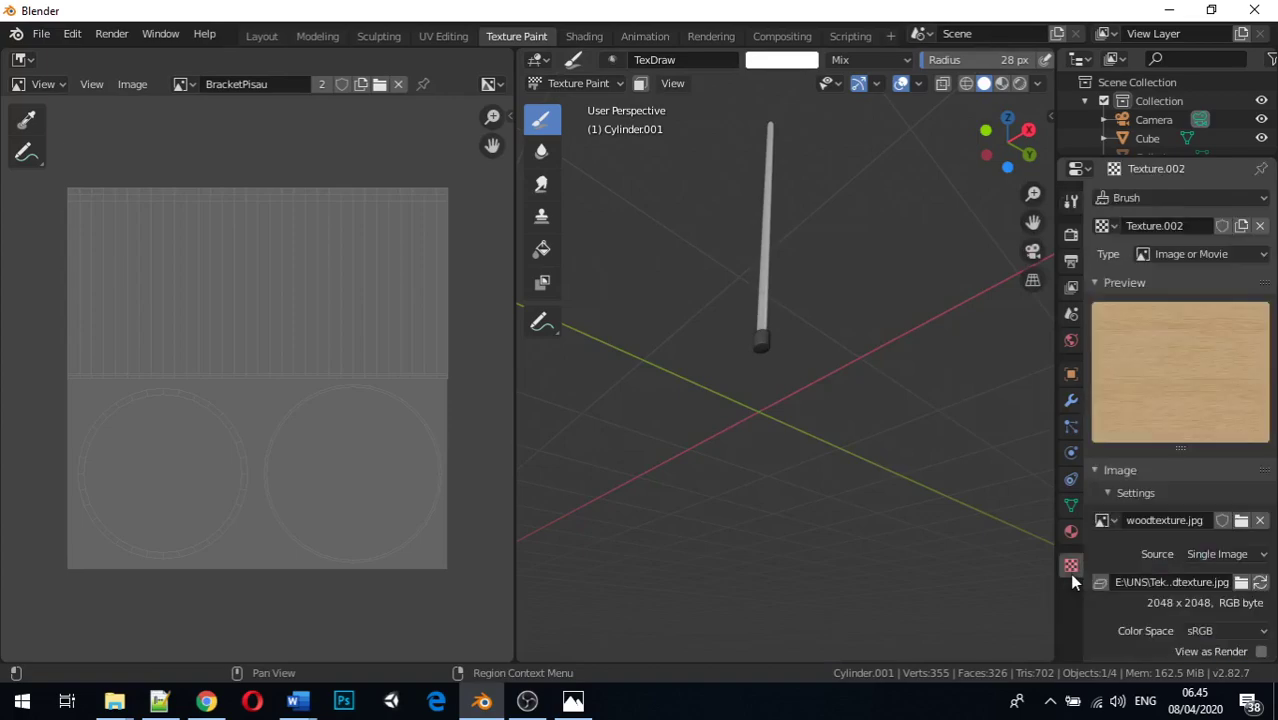
click(1240, 522)
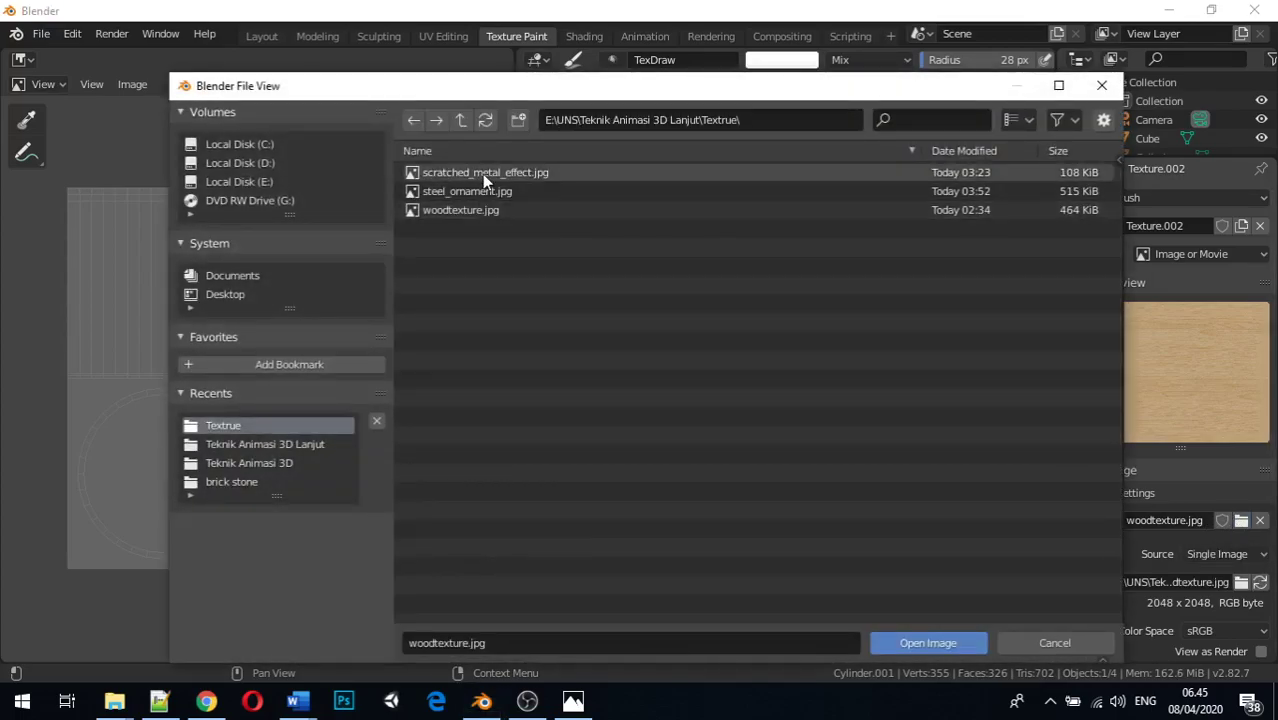
double_click(482, 173)
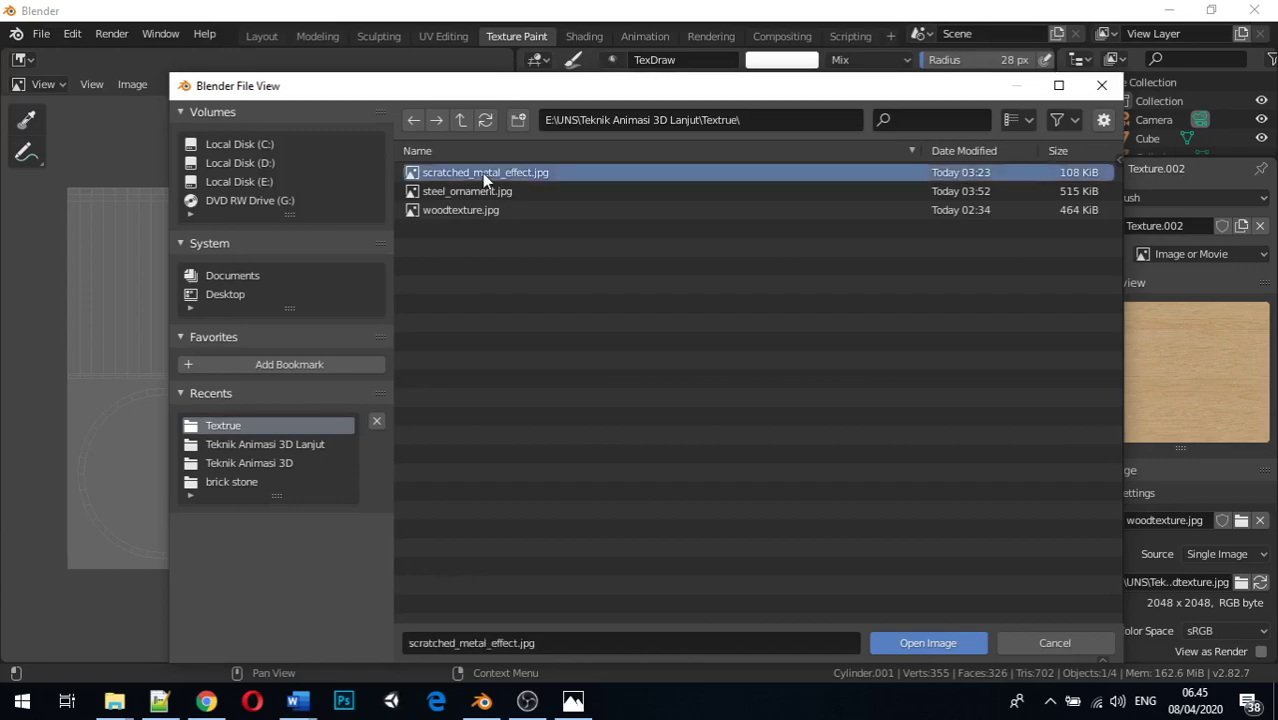
Step: Align to the front view and paint the scratched-metal stencil over the collar's whole front side
scroll(792, 340, up, 4)
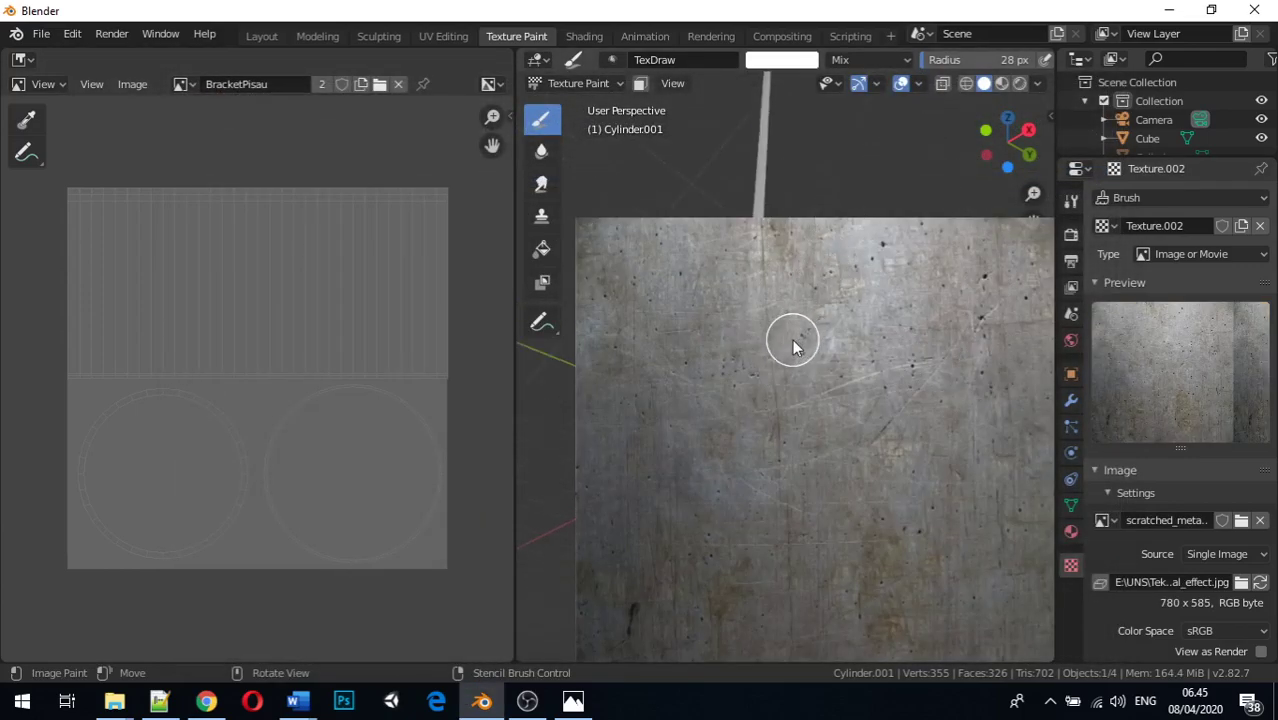
scroll(757, 214, up, 2)
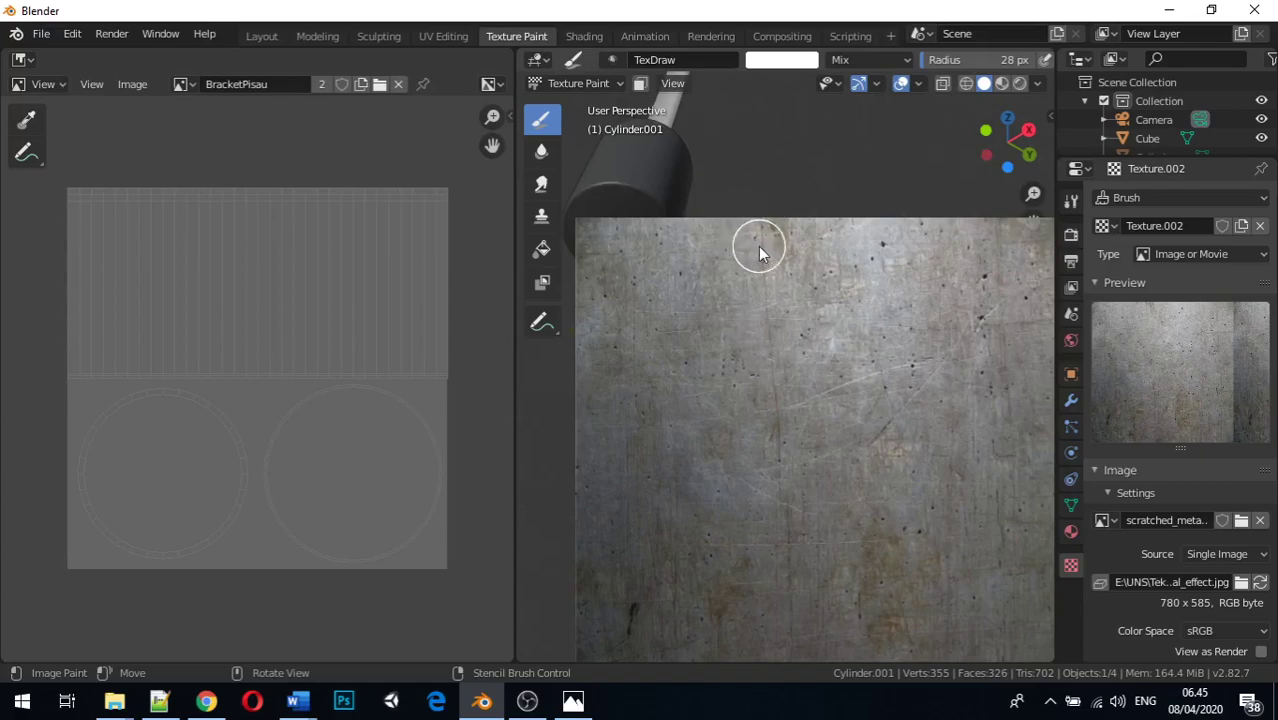
scroll(760, 248, up, 2)
middle_drag(723, 245, 973, 205)
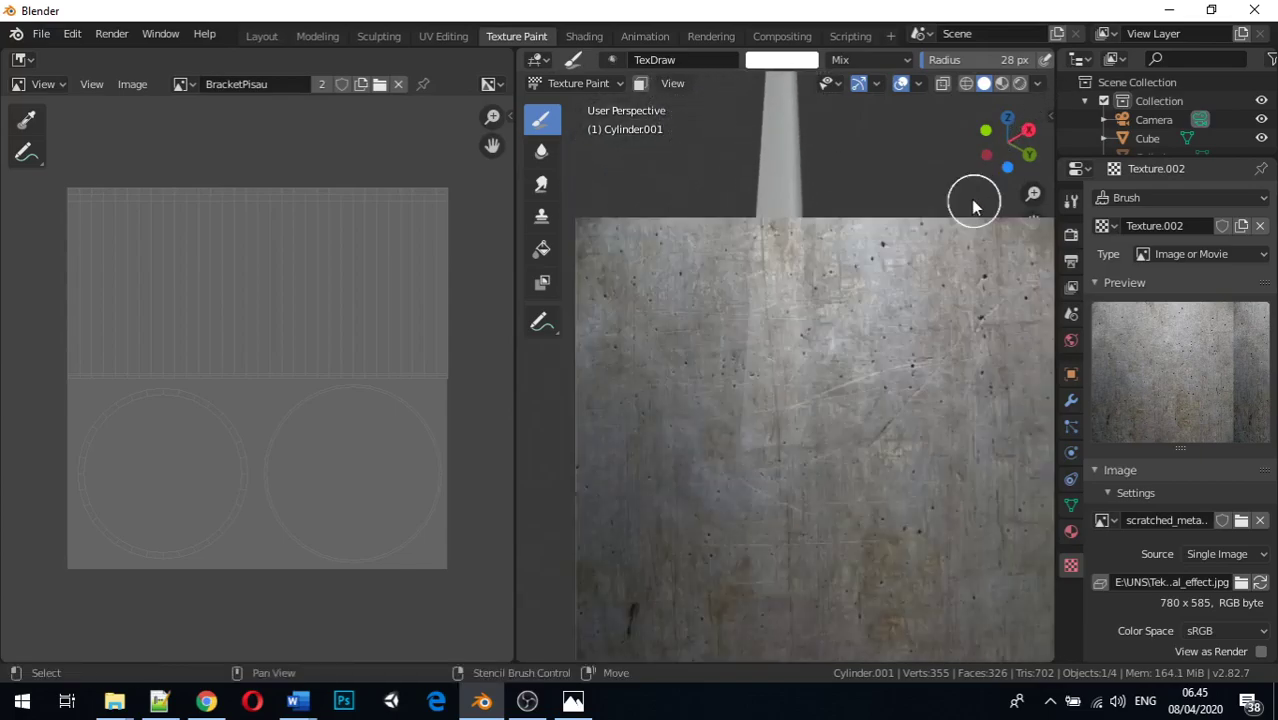
middle_drag(825, 442, 928, 125)
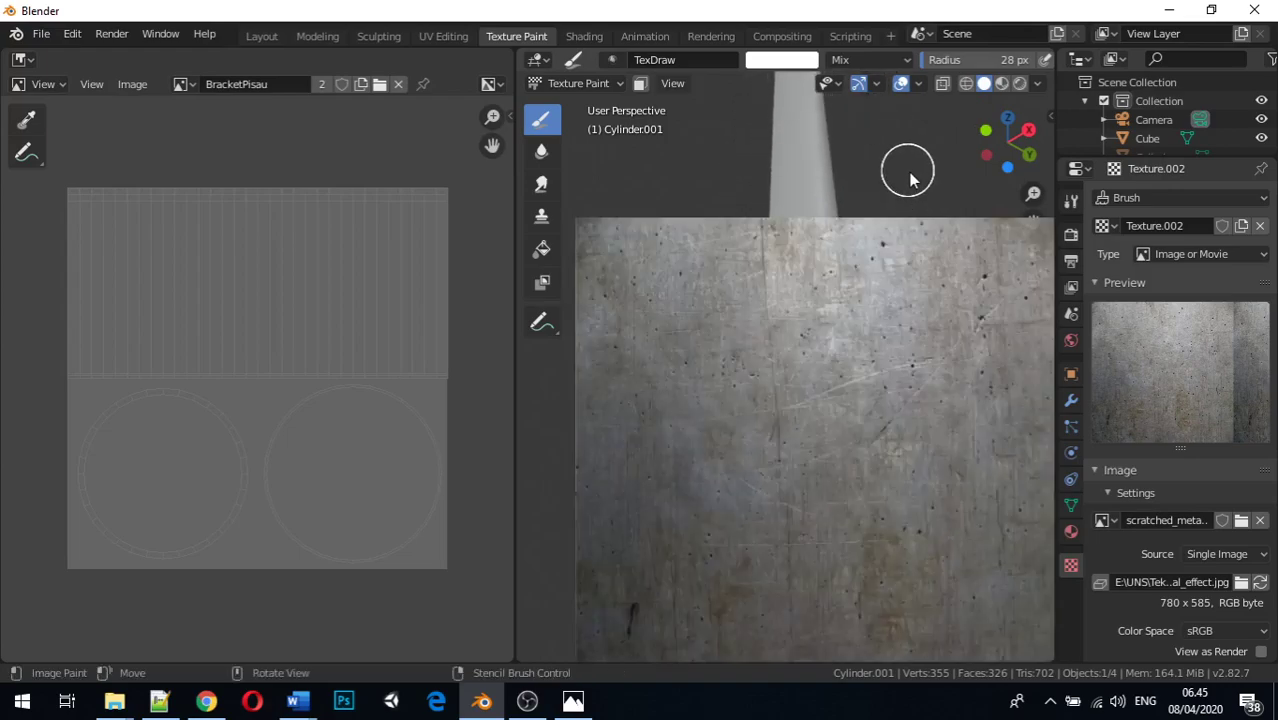
key(KP_1)
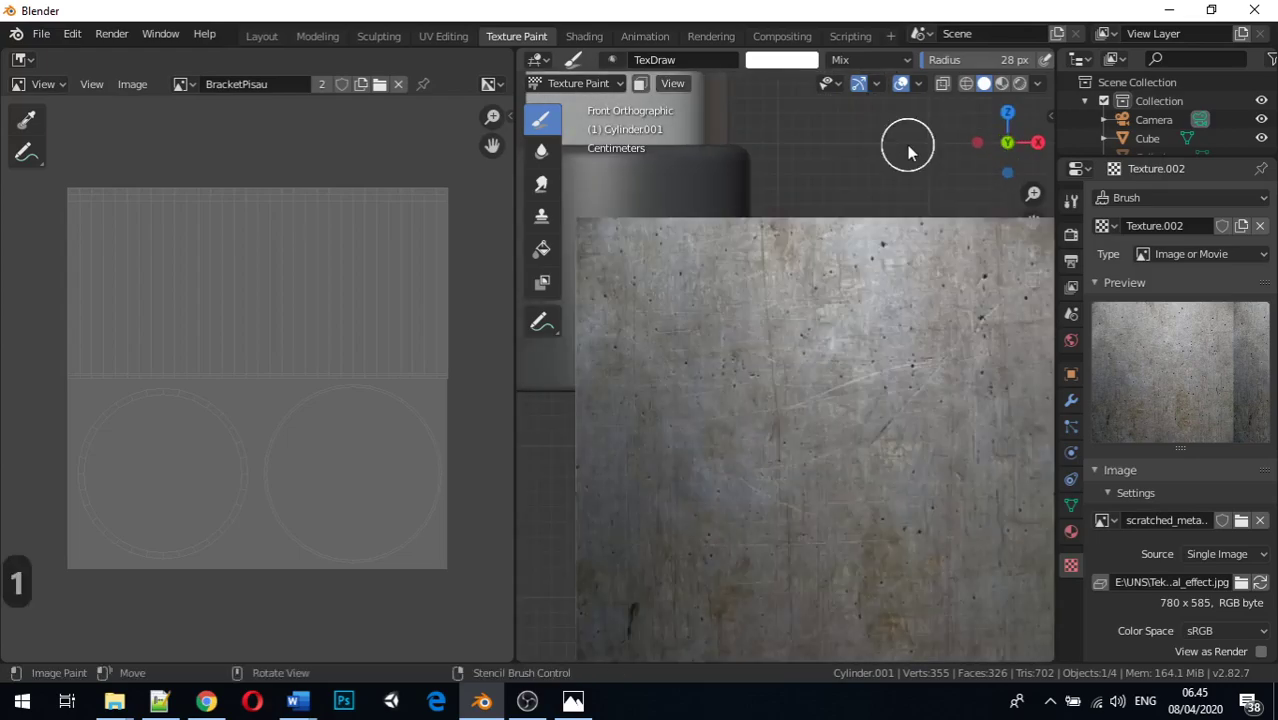
key(KP_1)
shift+middle_drag(875, 283, 913, 318)
shift+middle_drag(906, 270, 925, 305)
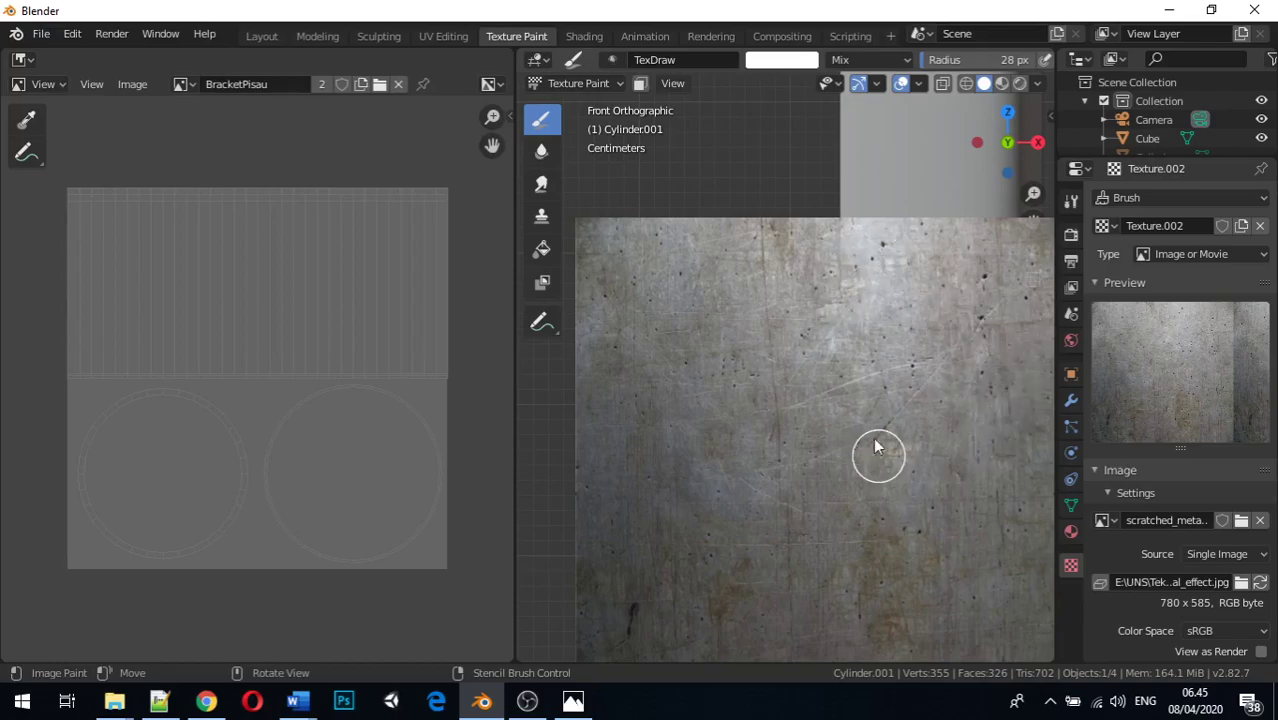
drag(909, 349, 944, 379)
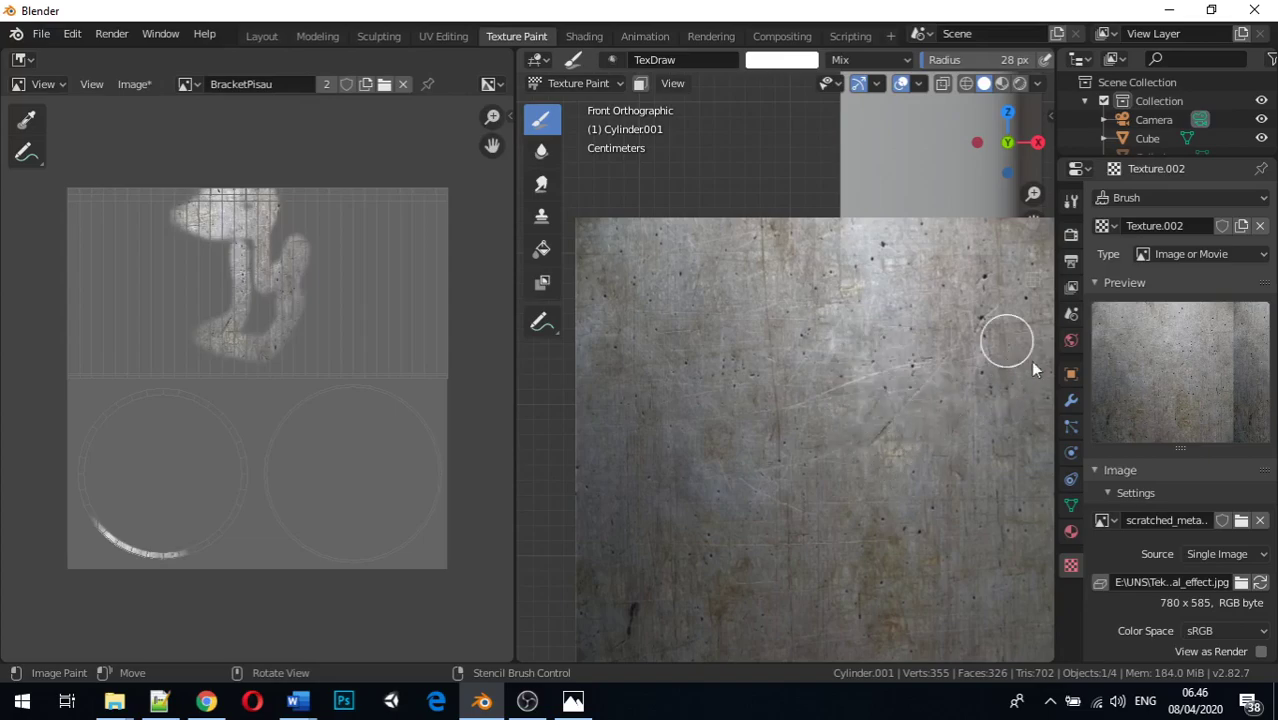
drag(1018, 398, 1018, 380)
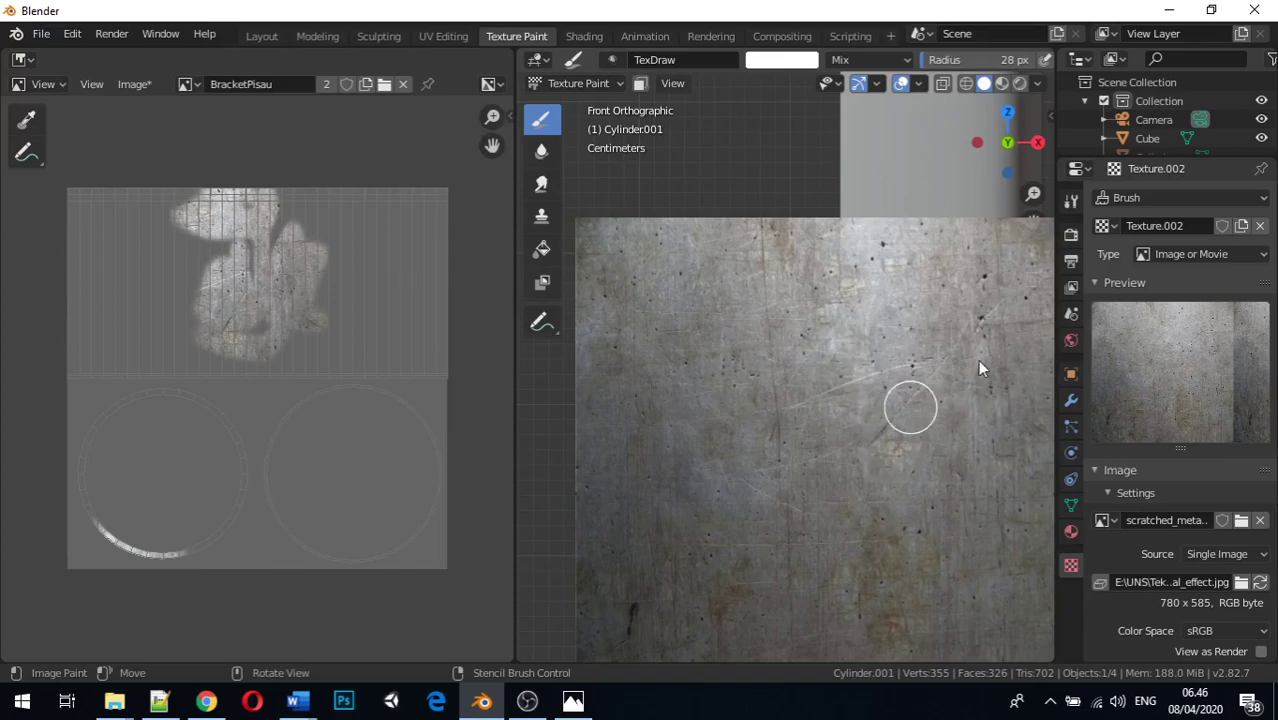
drag(977, 368, 1024, 426)
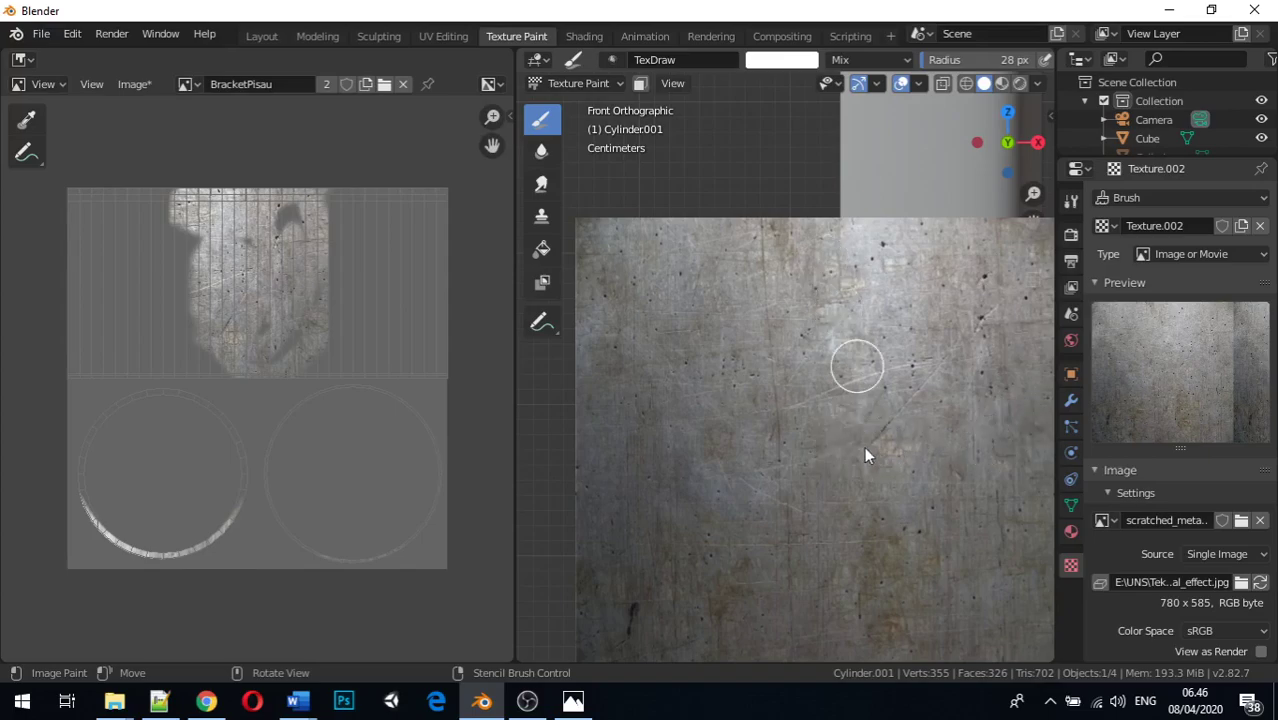
drag(867, 462, 1161, 462)
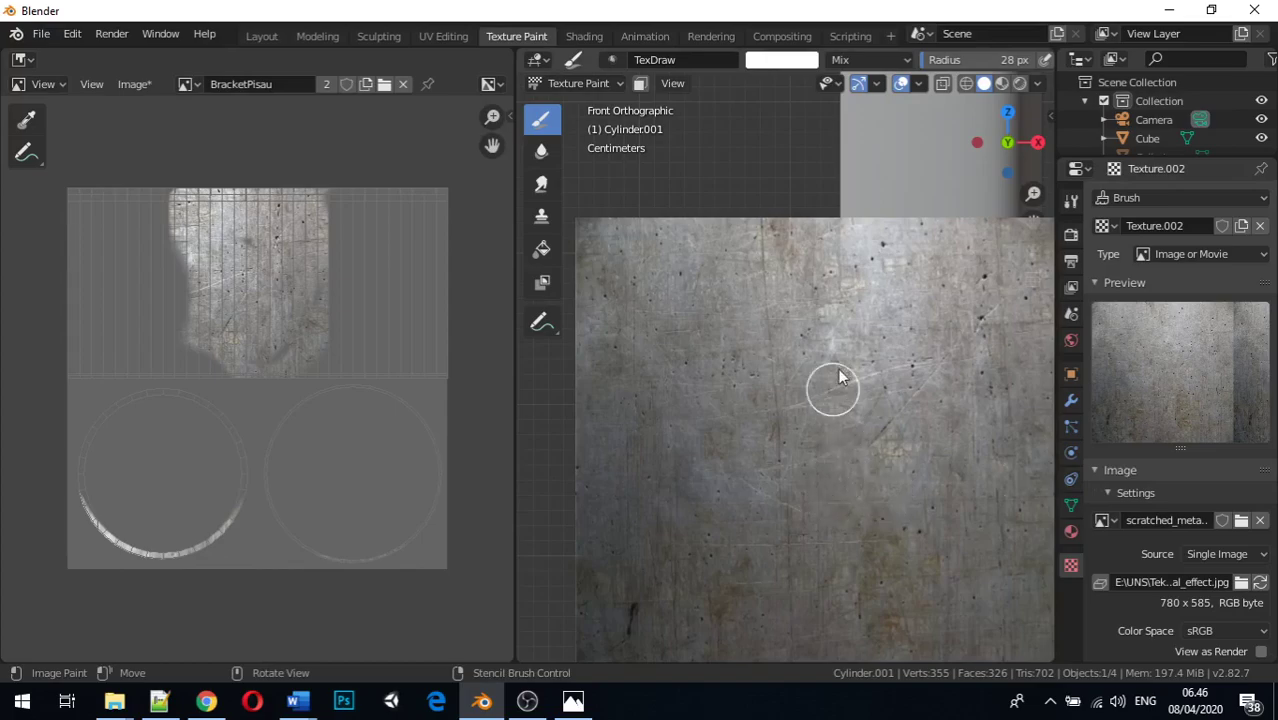
drag(833, 462, 955, 480)
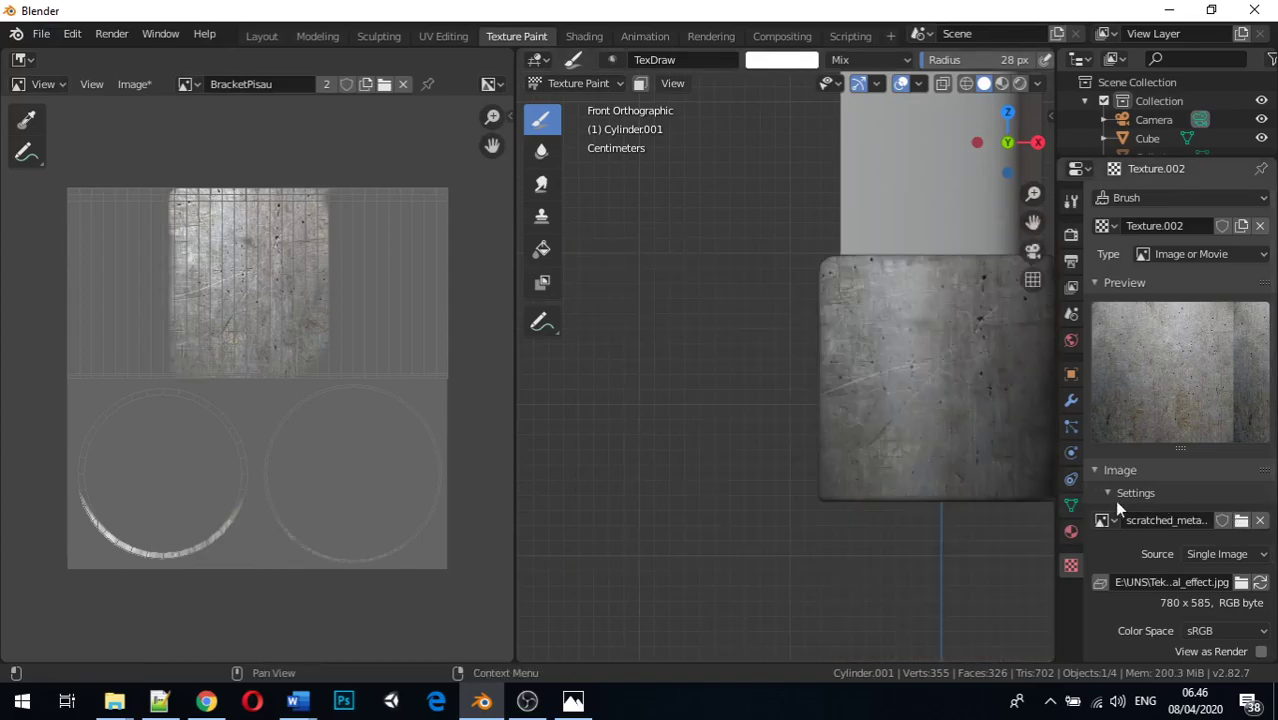
Step: Align to the front view and repaint the collar's front with the scratched-metal stencil using the 28 px brush
middle_drag(956, 507, 866, 507)
scroll(920, 464, up, 2)
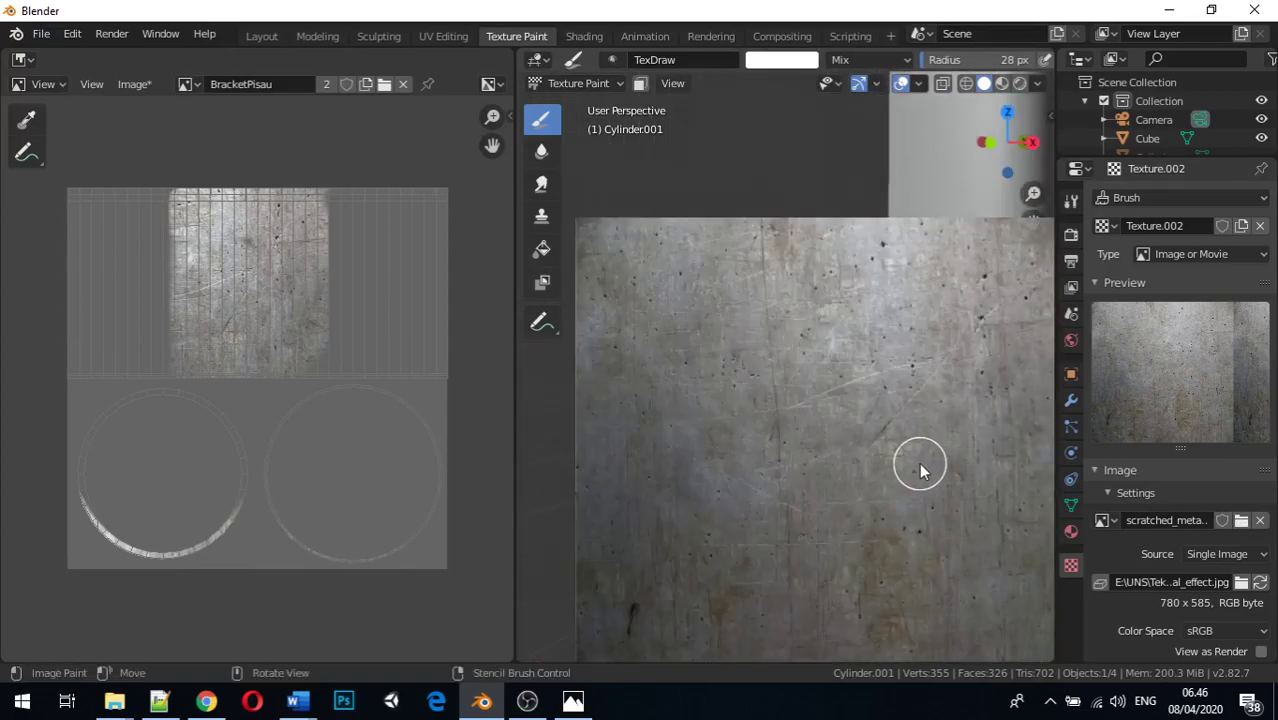
scroll(928, 466, up, 1)
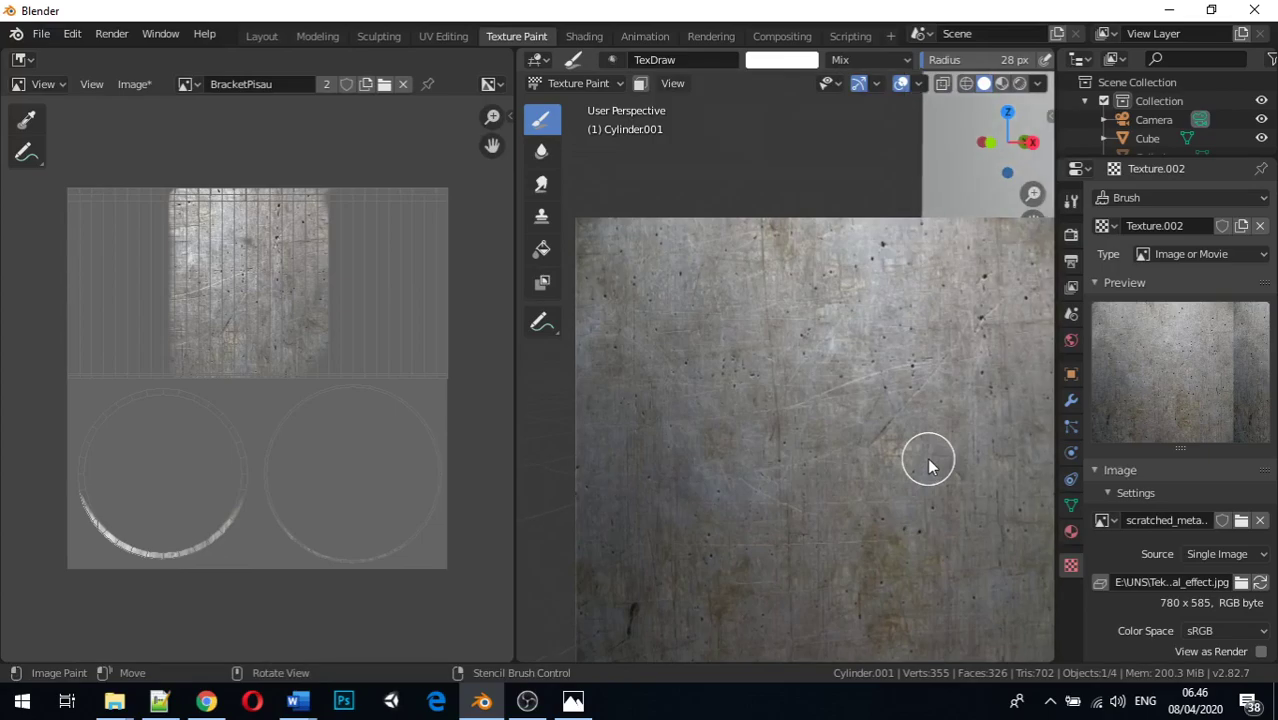
key(KP_1)
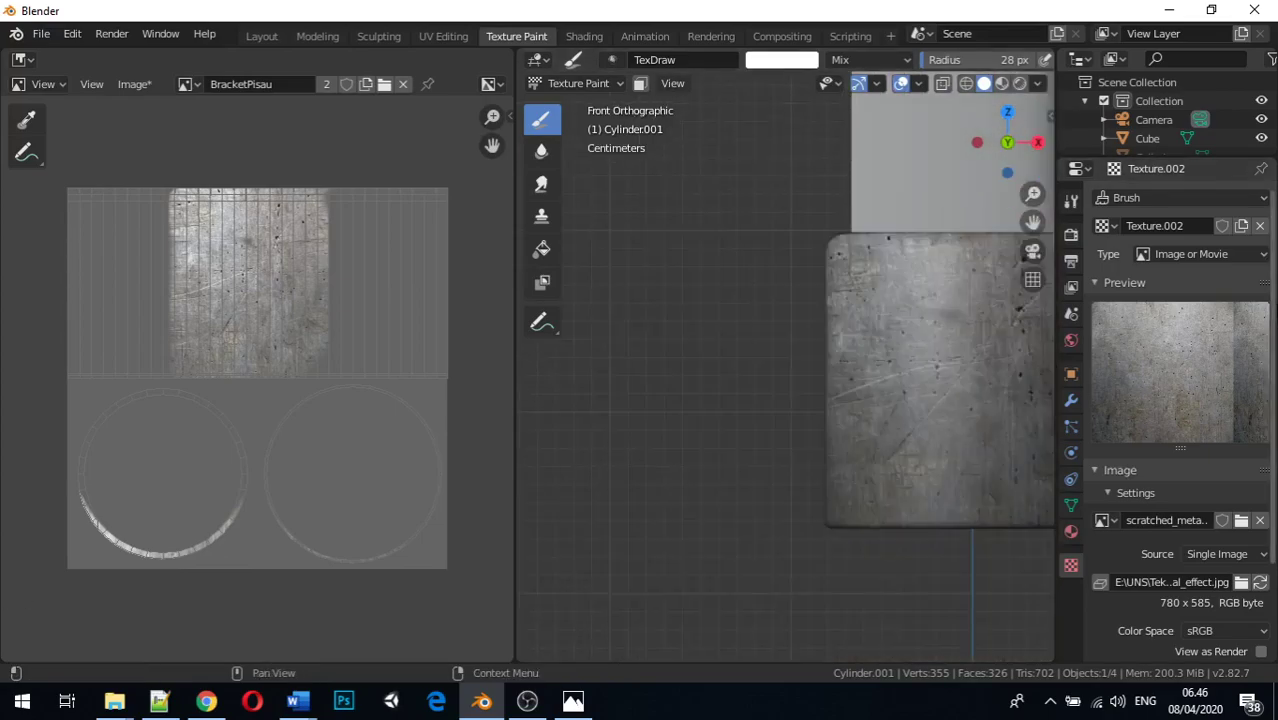
shift+middle_drag(920, 399, 739, 394)
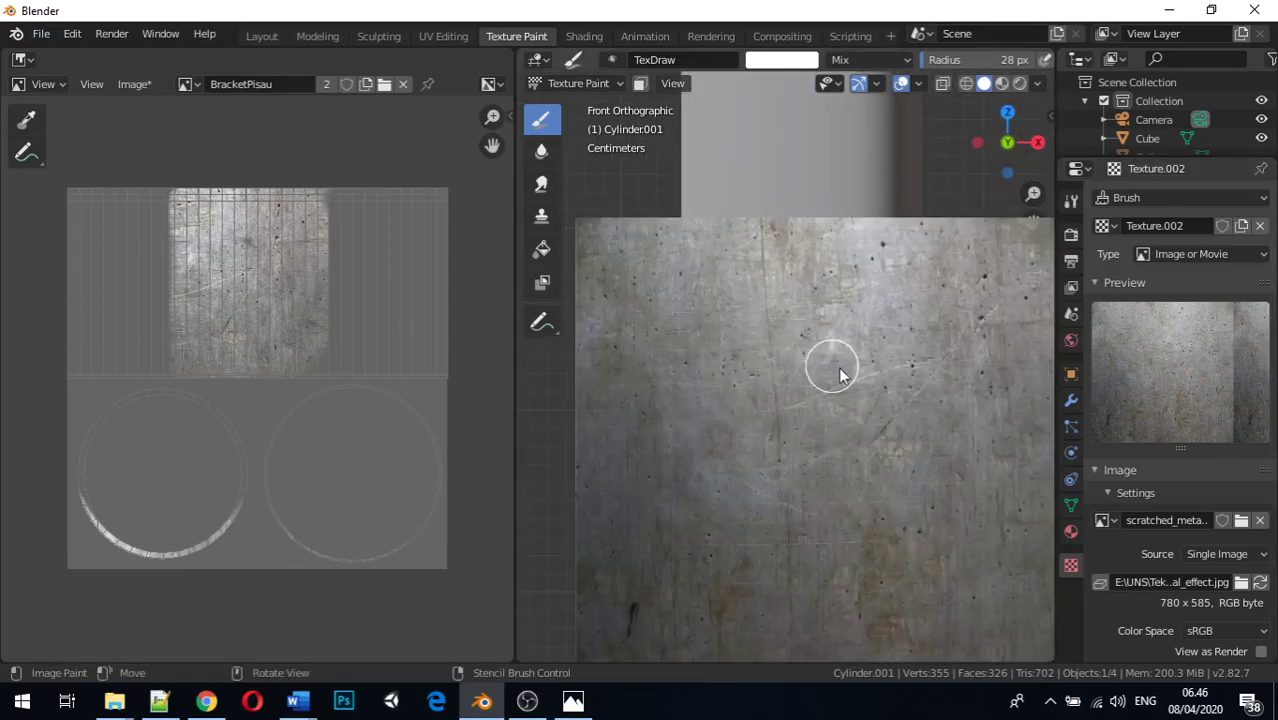
click(903, 287)
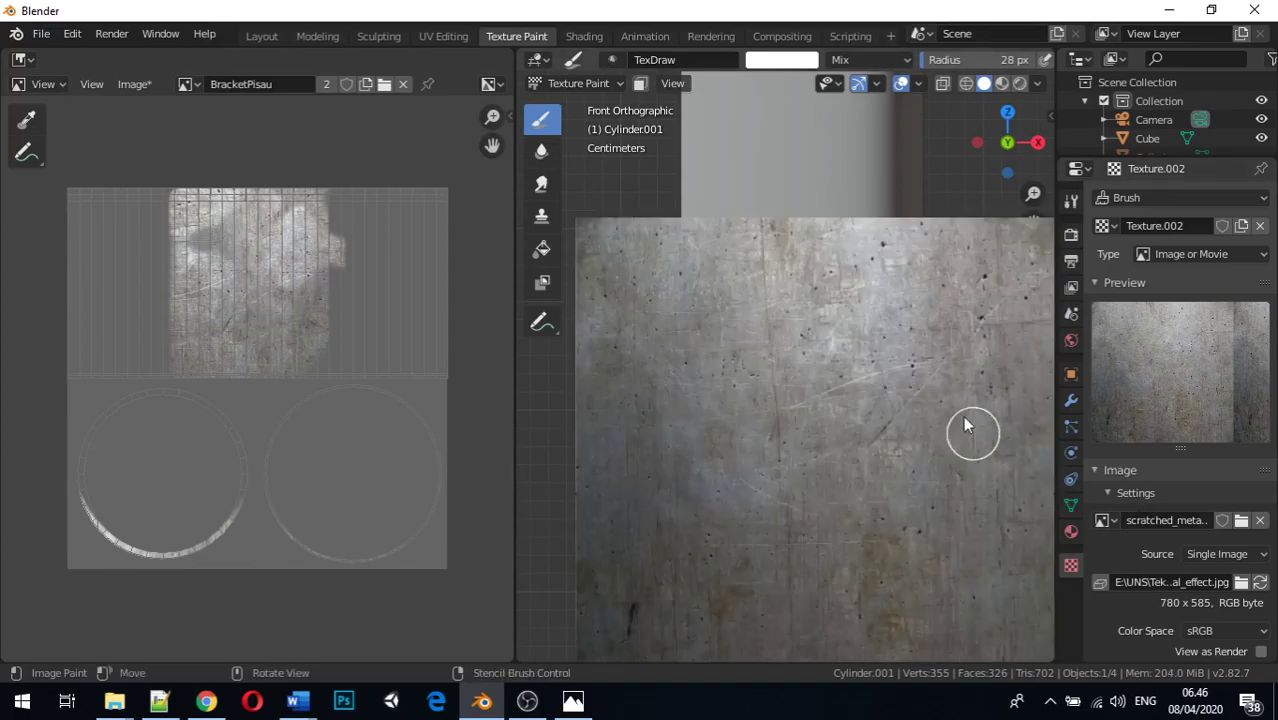
mouse_move(753, 365)
mouse_down()
mouse_move(793, 471)
mouse_move(893, 463)
mouse_move(900, 415)
mouse_up()
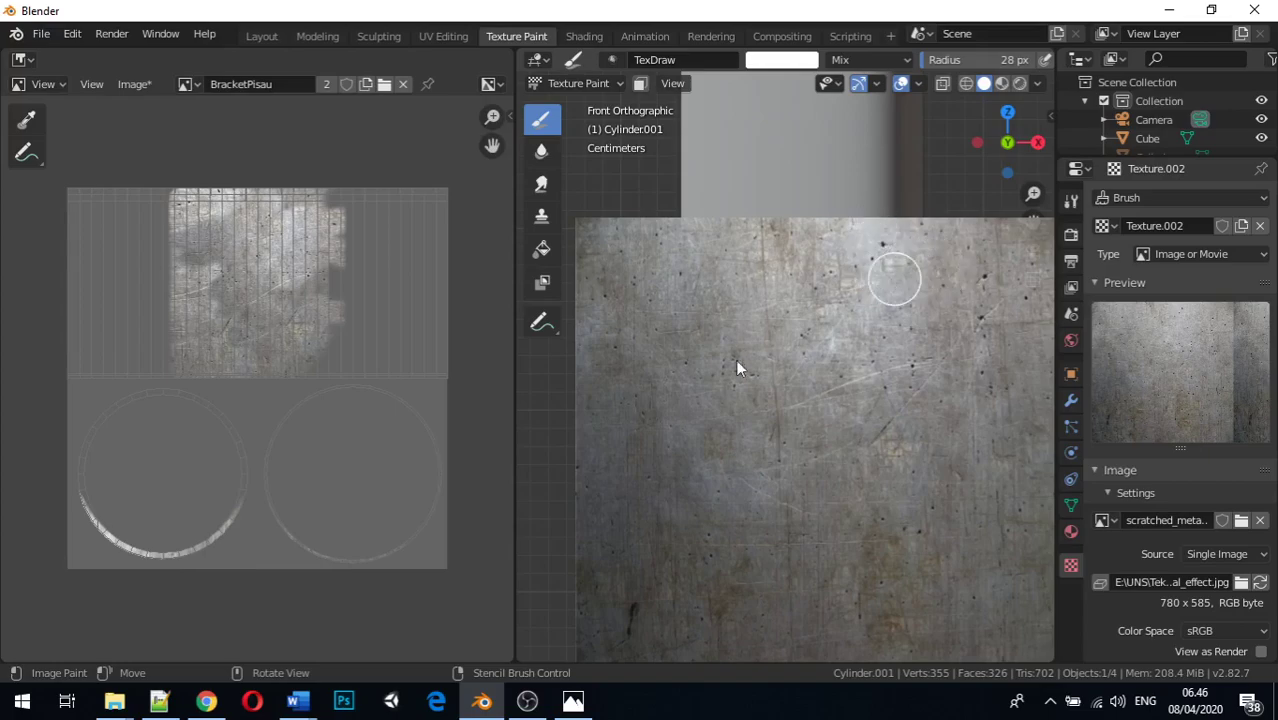
drag(798, 414, 890, 435)
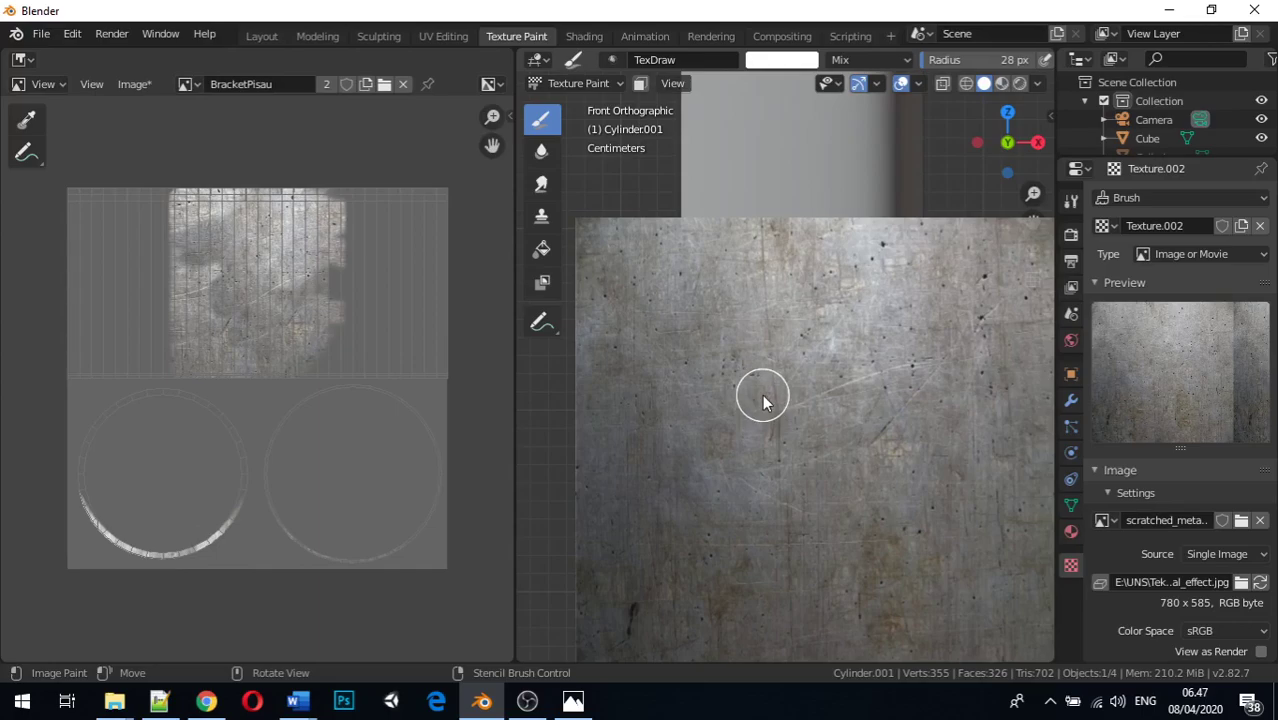
Step: Set the brush radius to 147 px and paint the scratched-metal stencil over the collar's front and its adjoining edge
key(f)
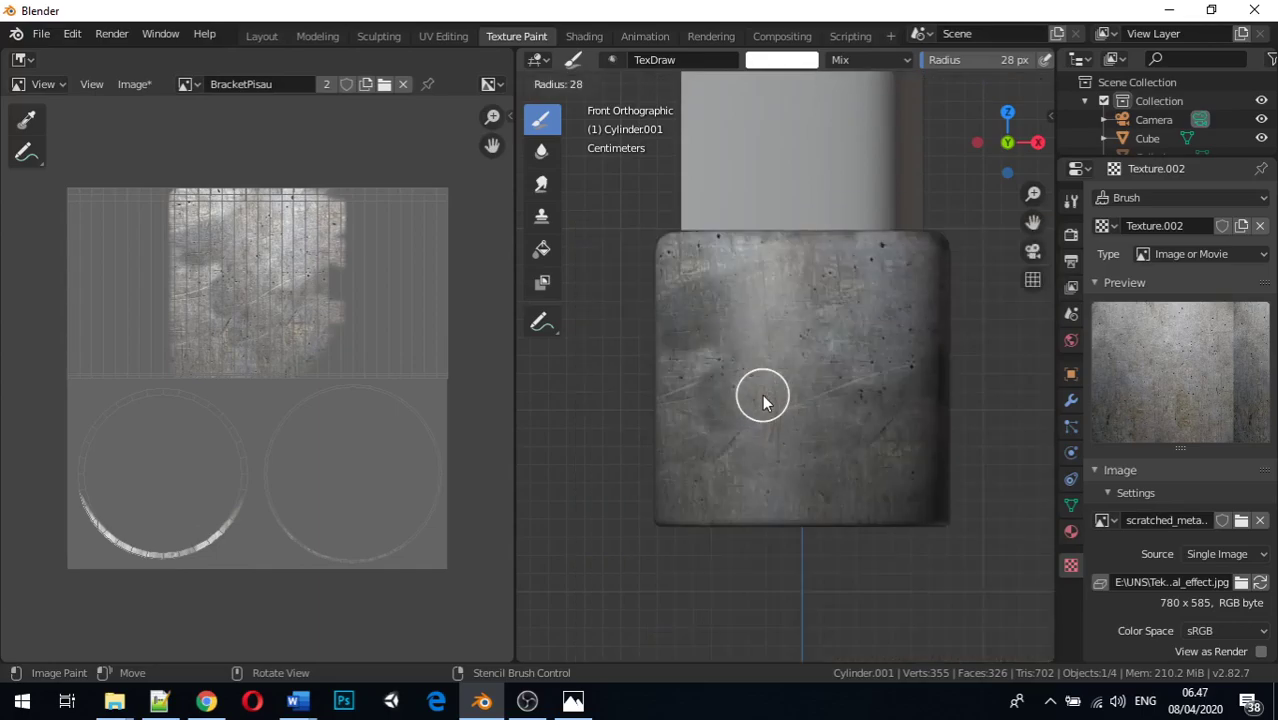
click(873, 326)
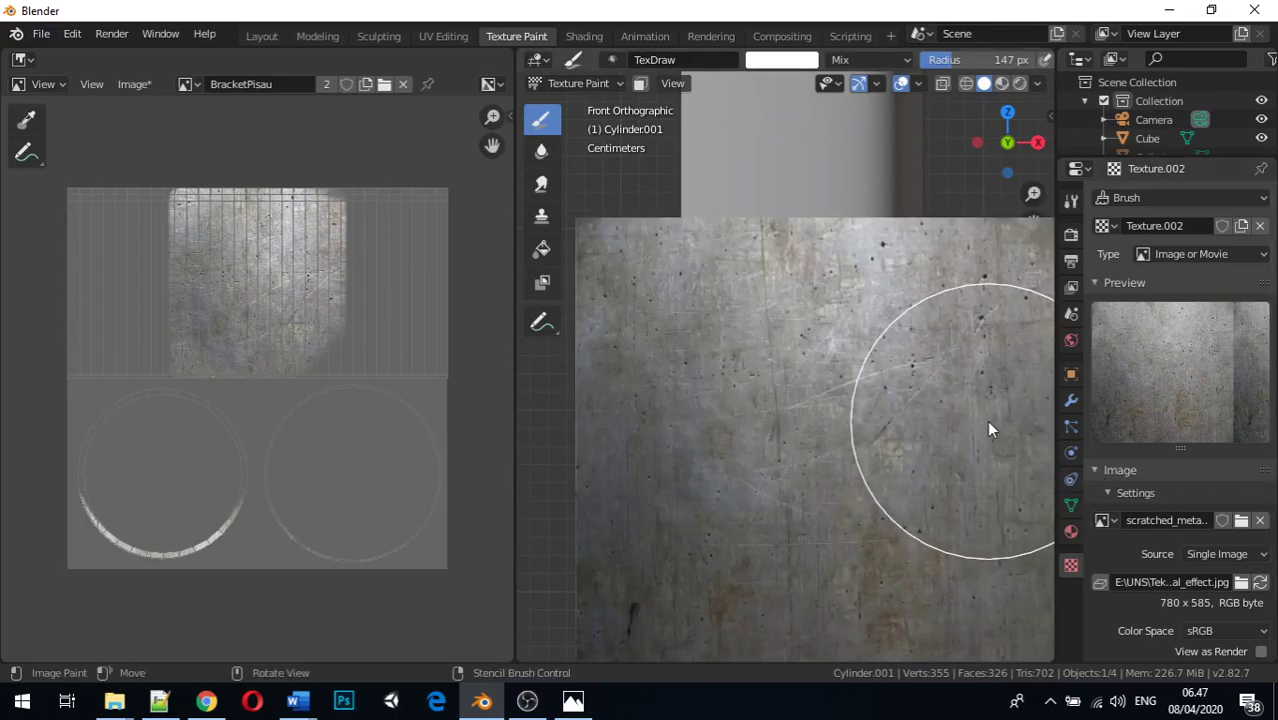
key(KP_6)
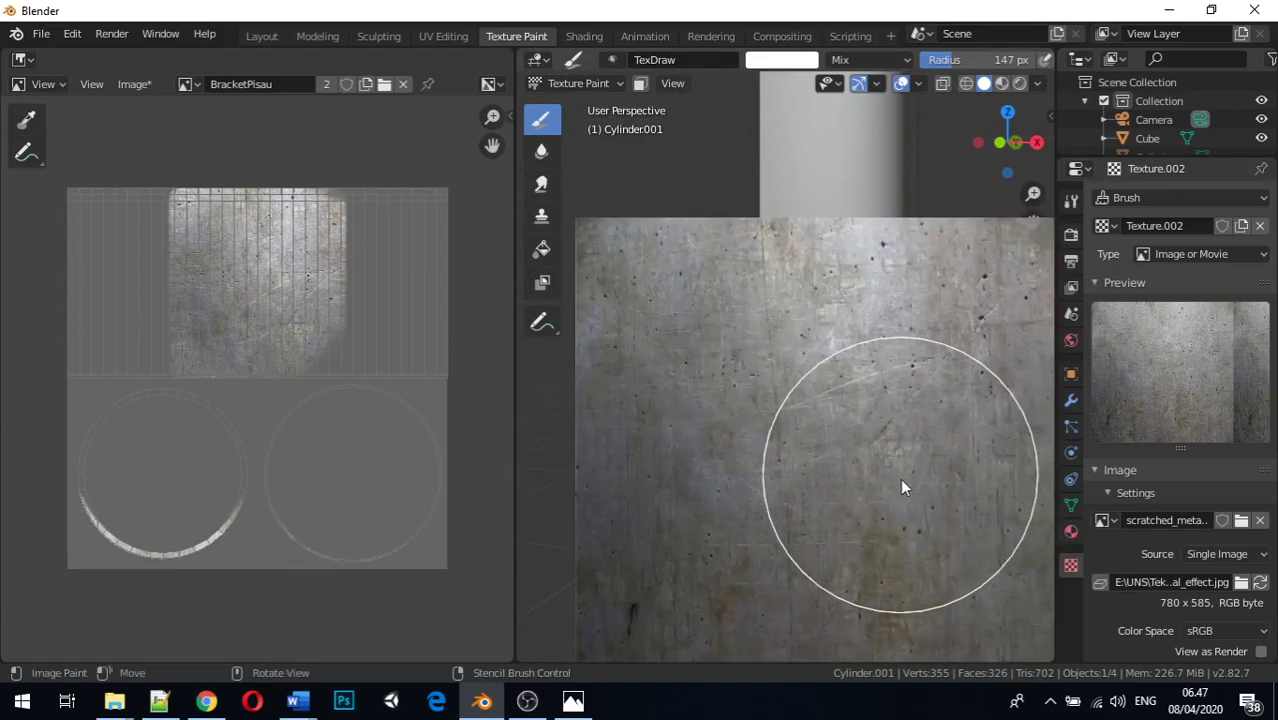
drag(915, 381, 920, 445)
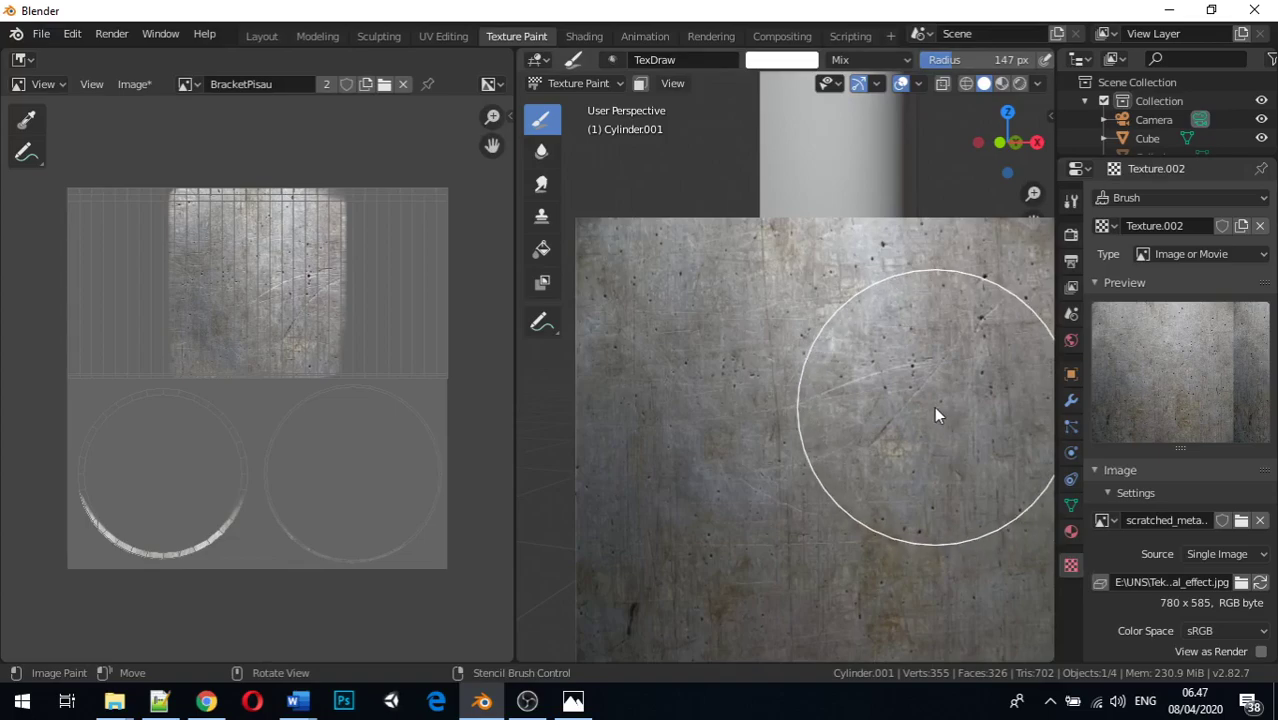
Step: Set the brush radius to 51 px and paint the scratched-metal stencil over the collar's entire unpainted back side
key(f)
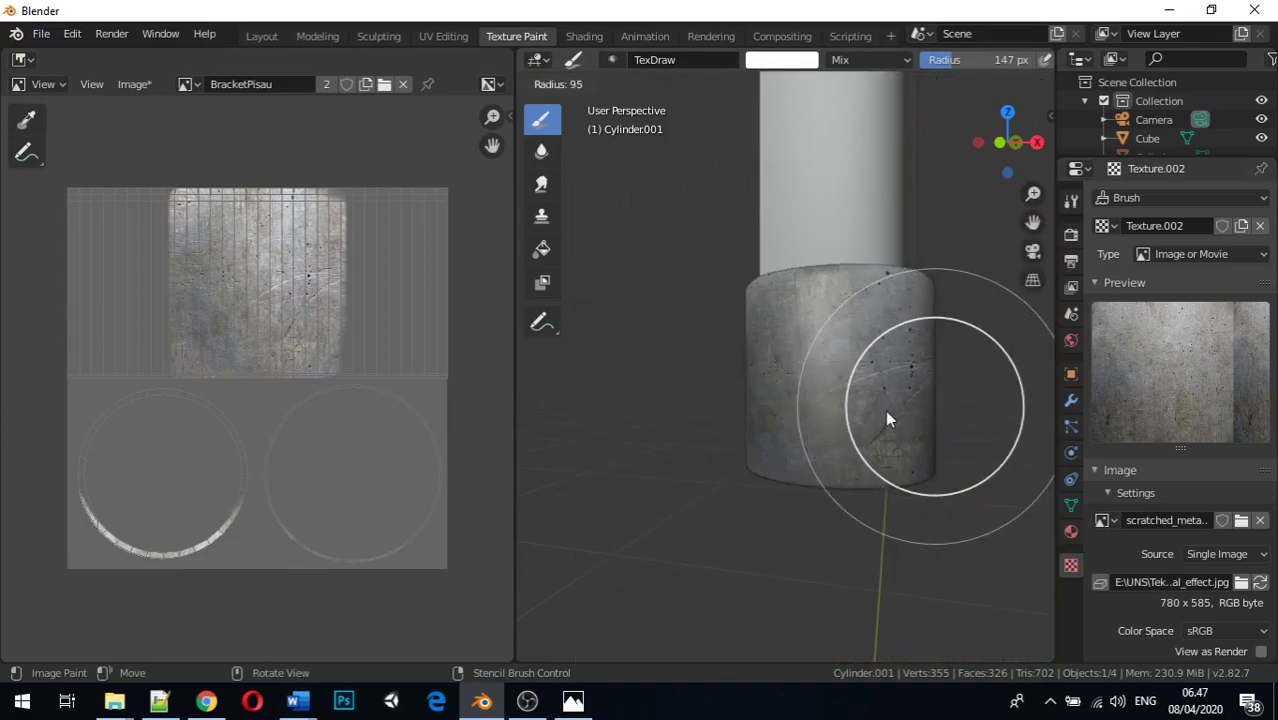
click(844, 411)
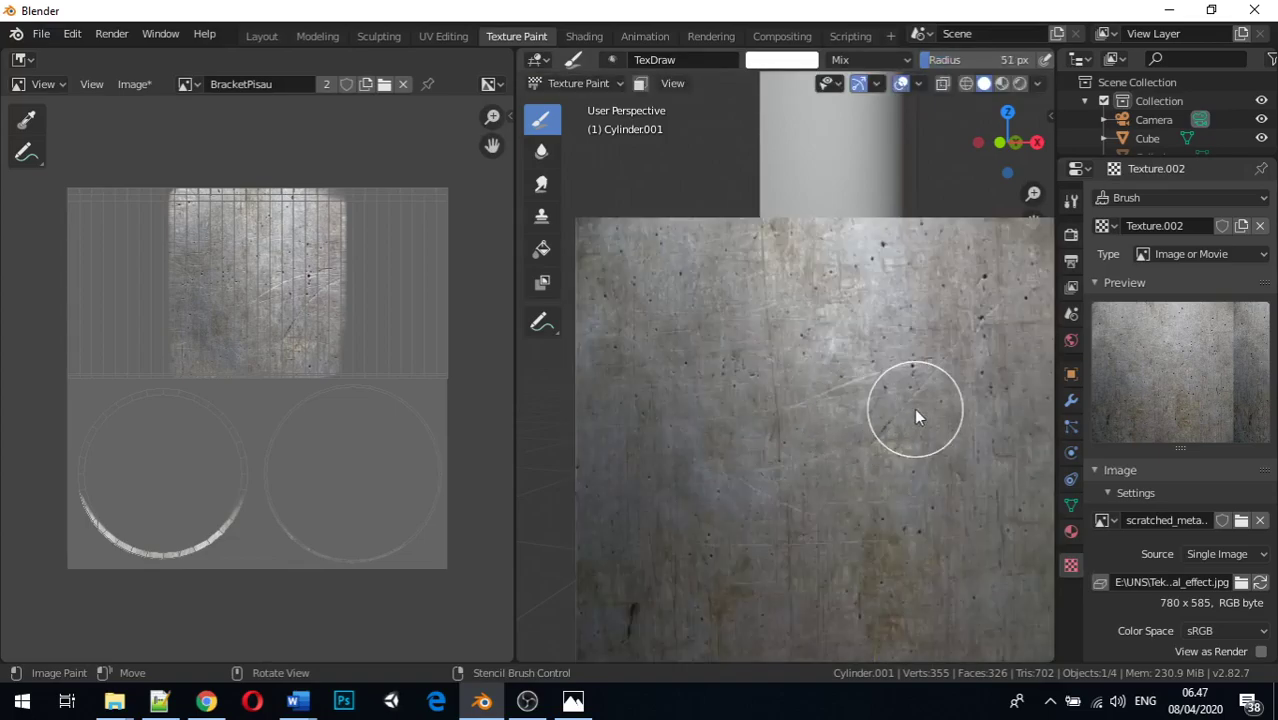
key(6)
key(6)
key(6)
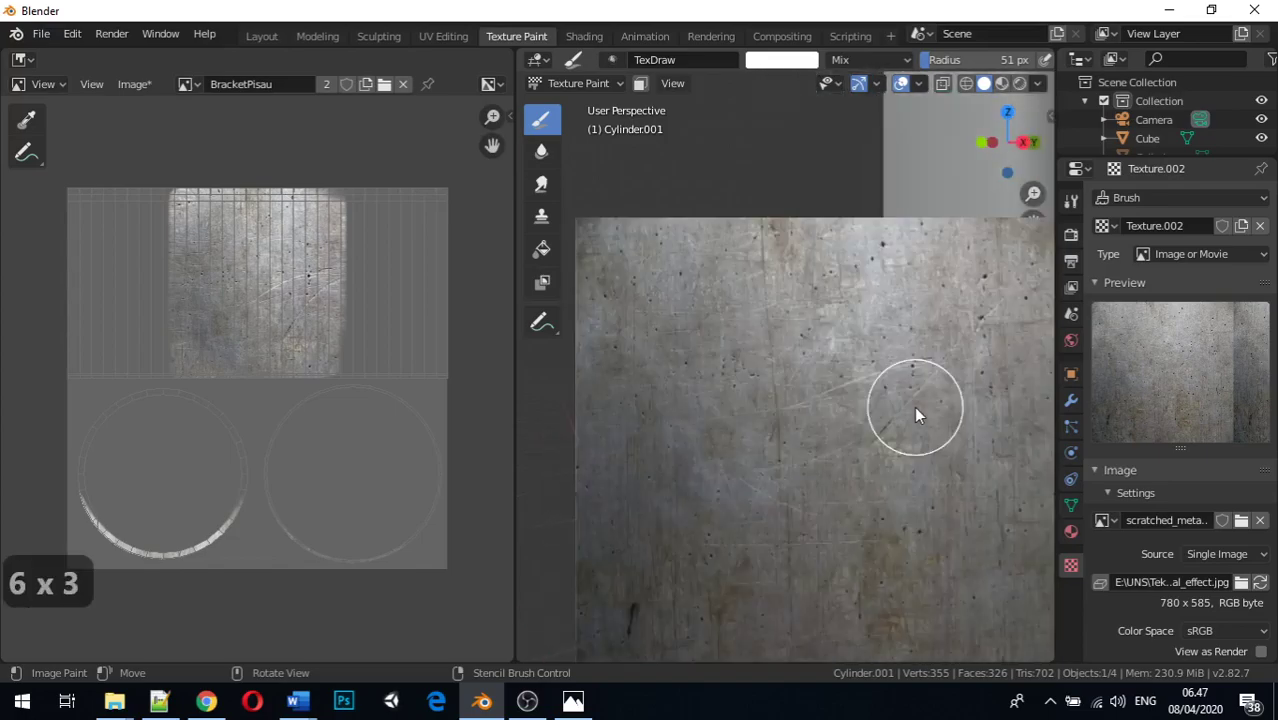
mouse_move(979, 405)
middle_down()
mouse_move(796, 381)
mouse_move(651, 391)
middle_up()
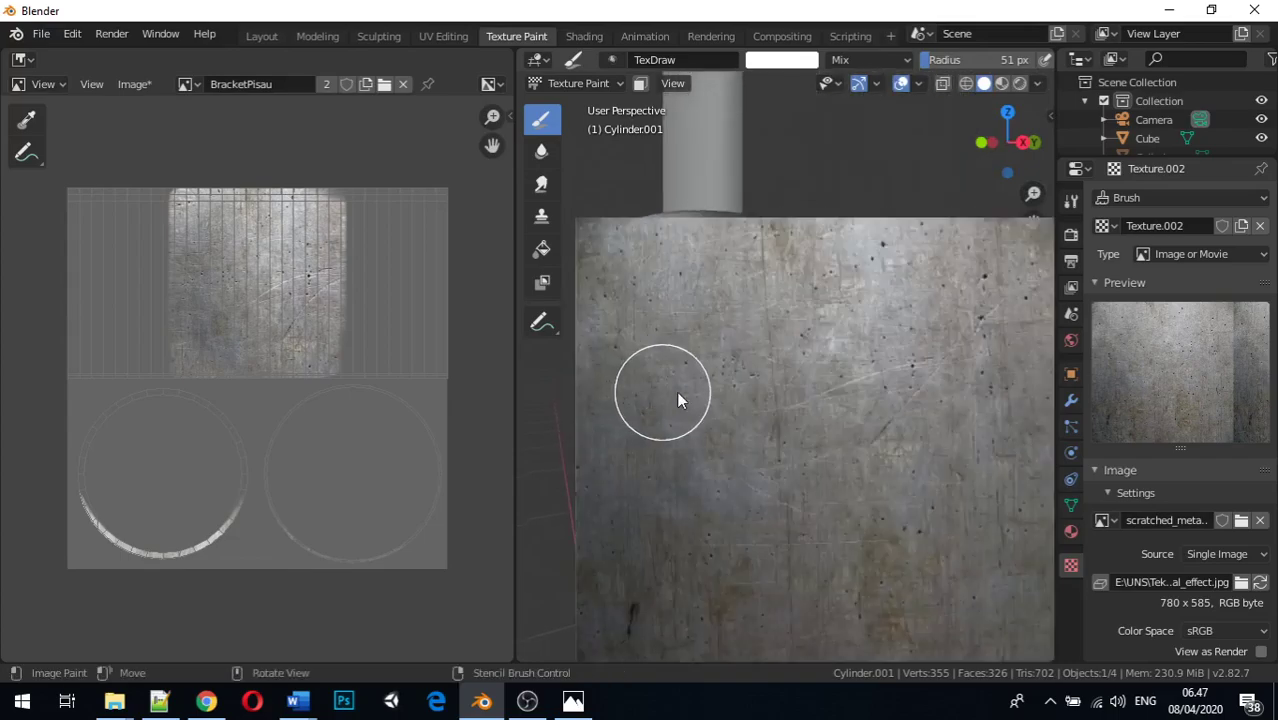
key(KP_6)
key(KP_6)
key(KP_6)
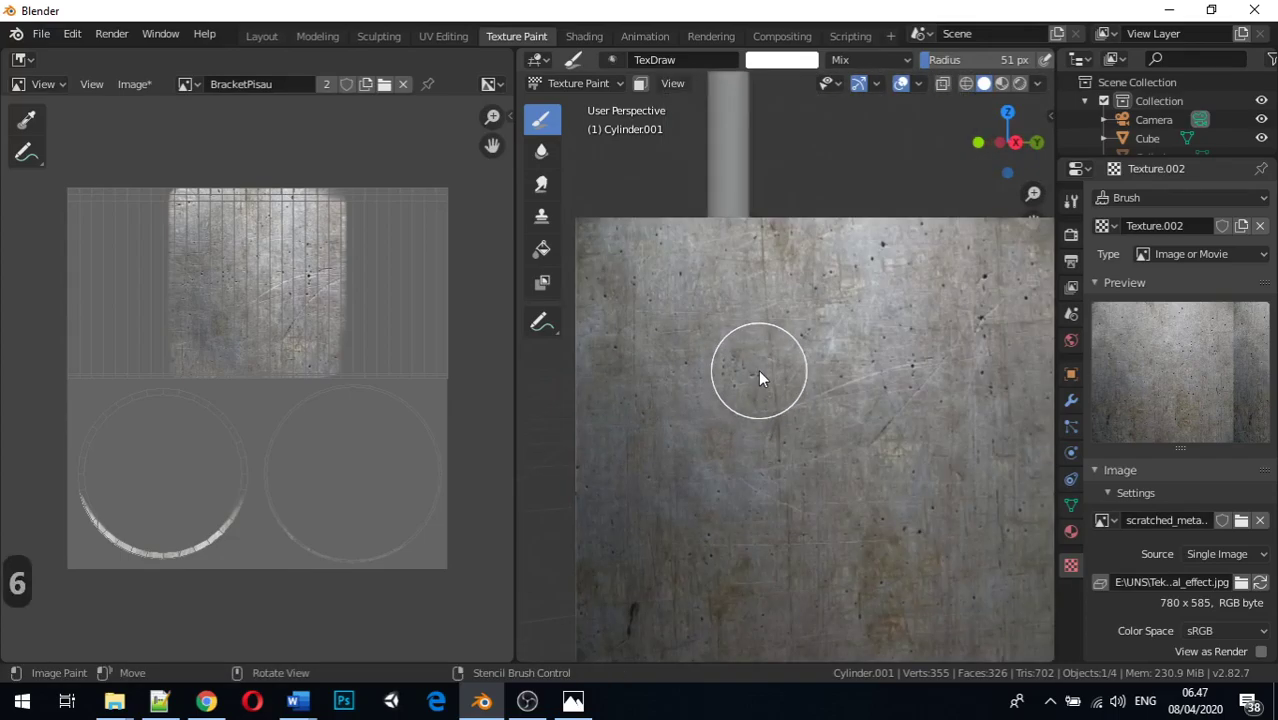
key(KP_6)
key(KP_6)
key(KP_6)
key(KP_6)
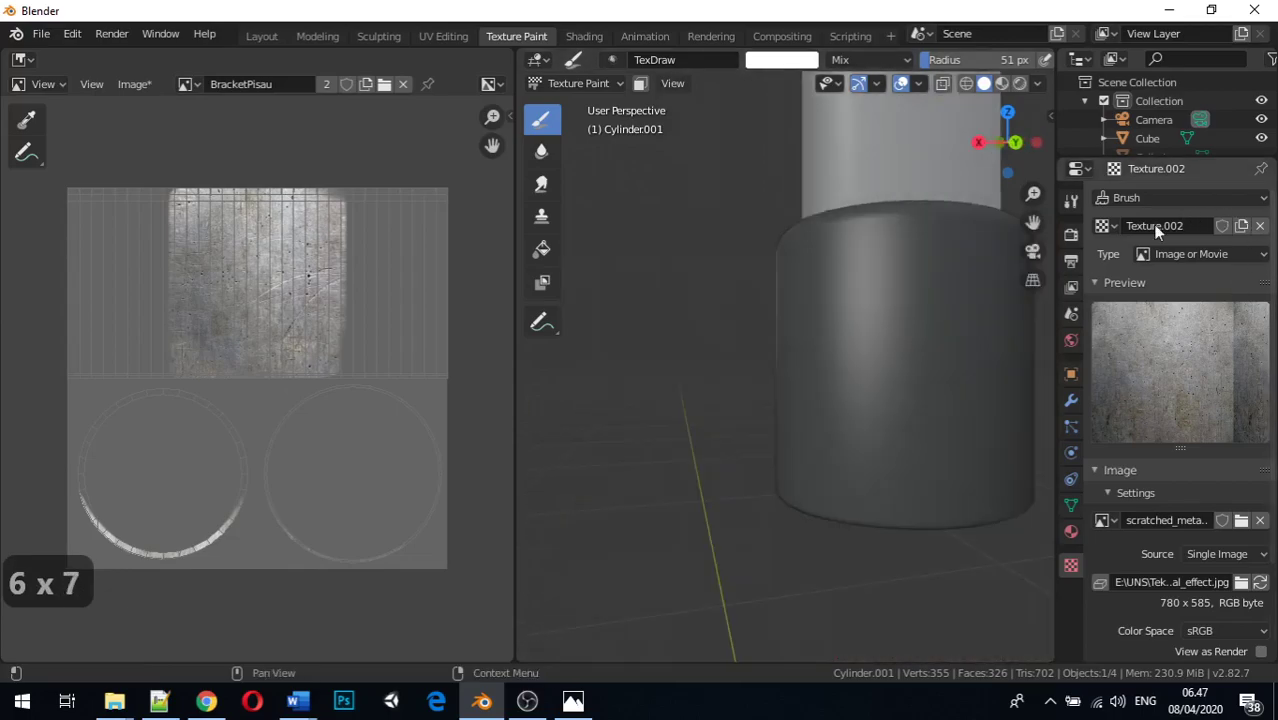
shift+middle_drag(943, 307, 880, 355)
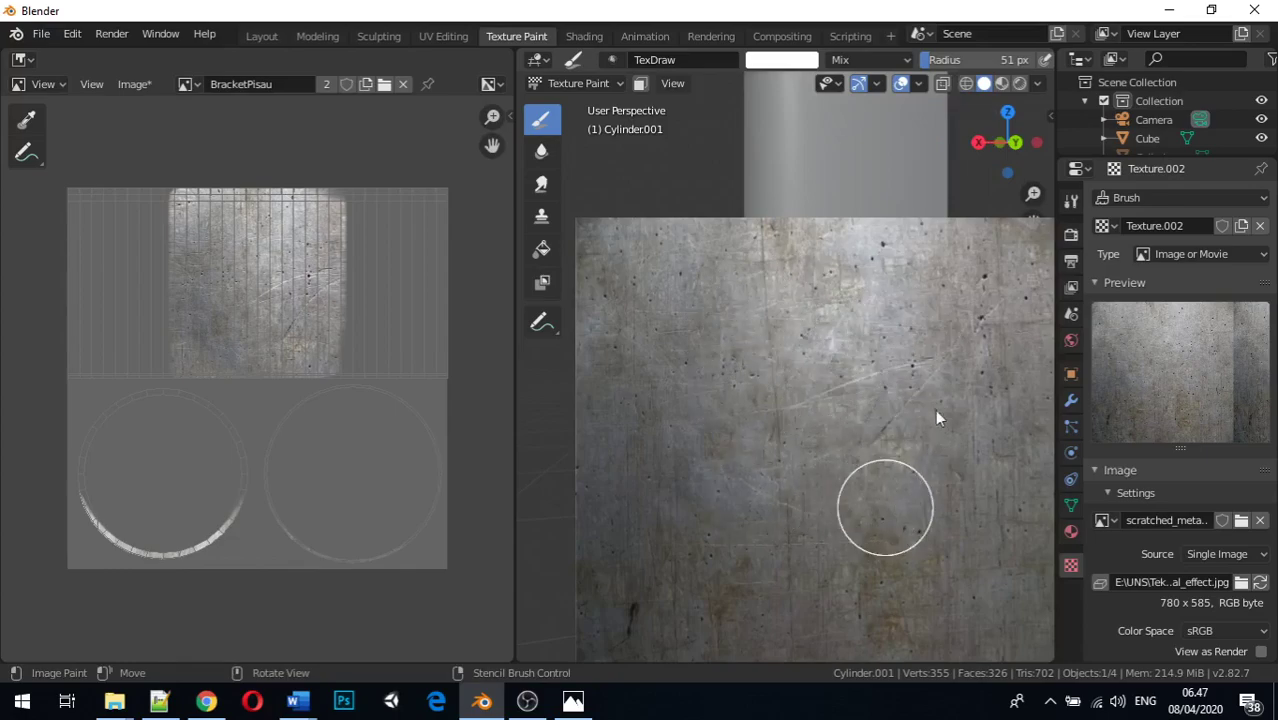
click(880, 508)
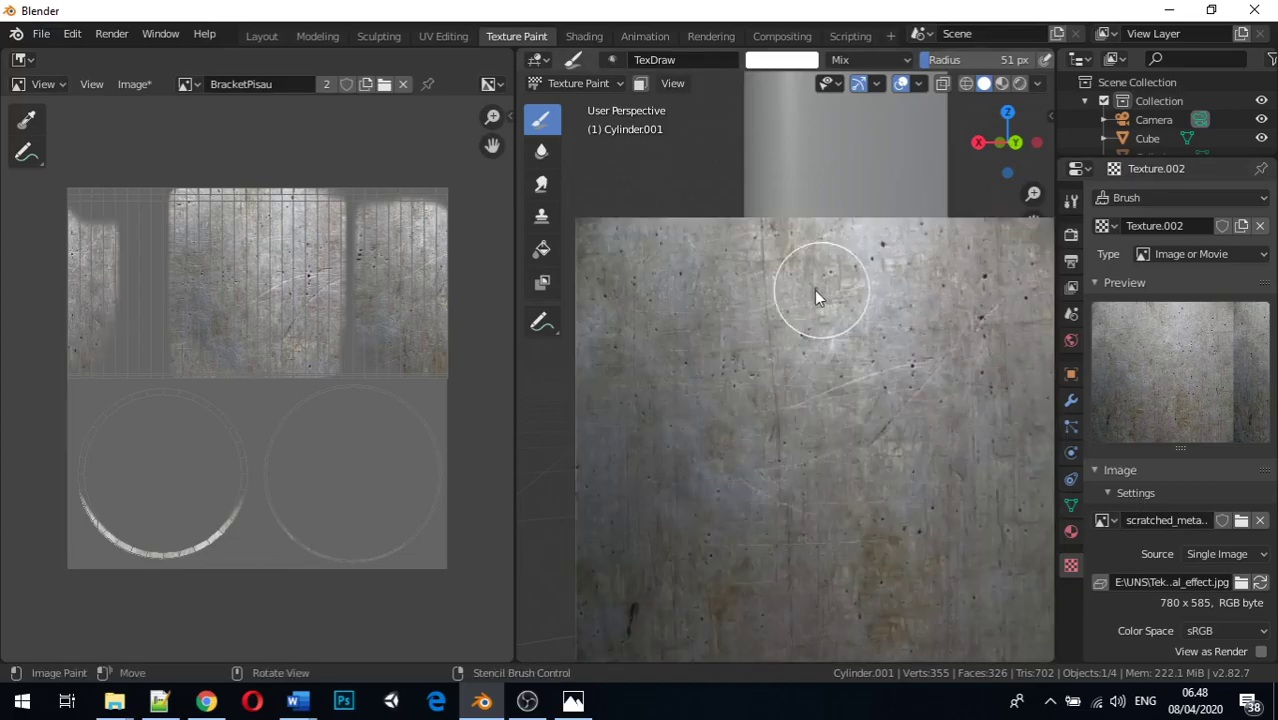
drag(746, 264, 944, 291)
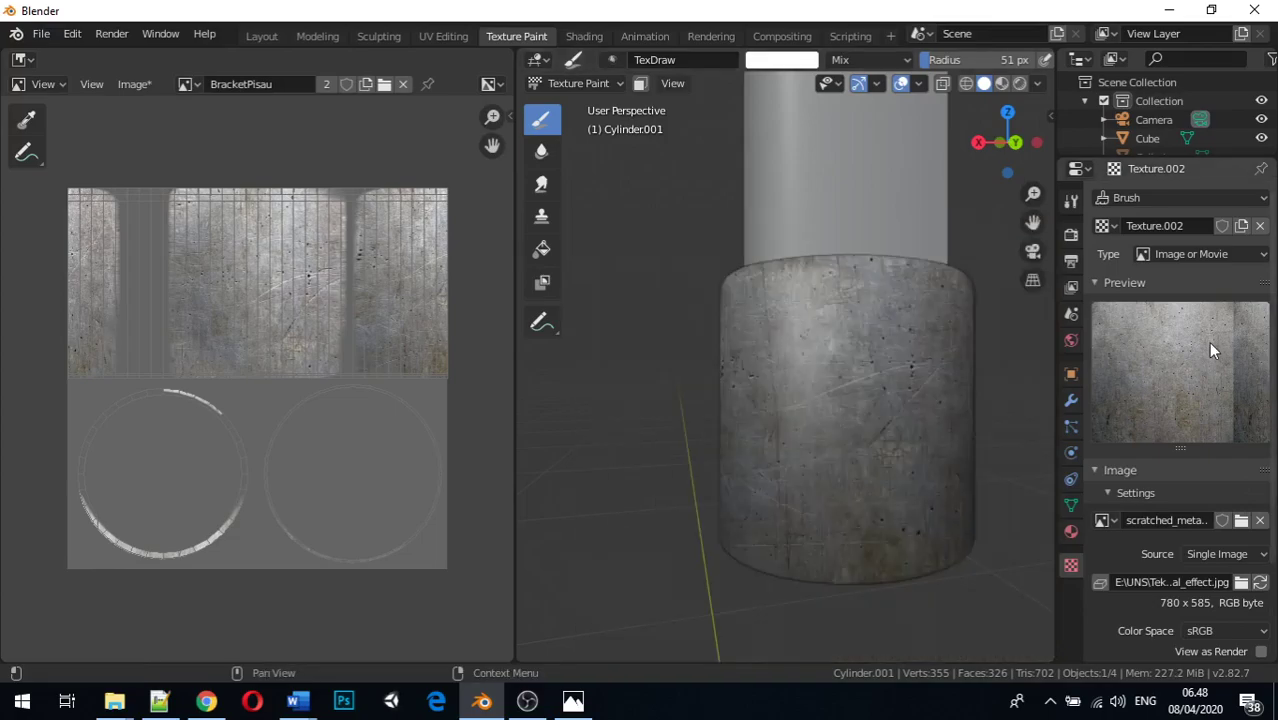
Step: Cover the narrow unpainted gap between the collar's back and front with the scratched-metal stencil
key(4)
key(4)
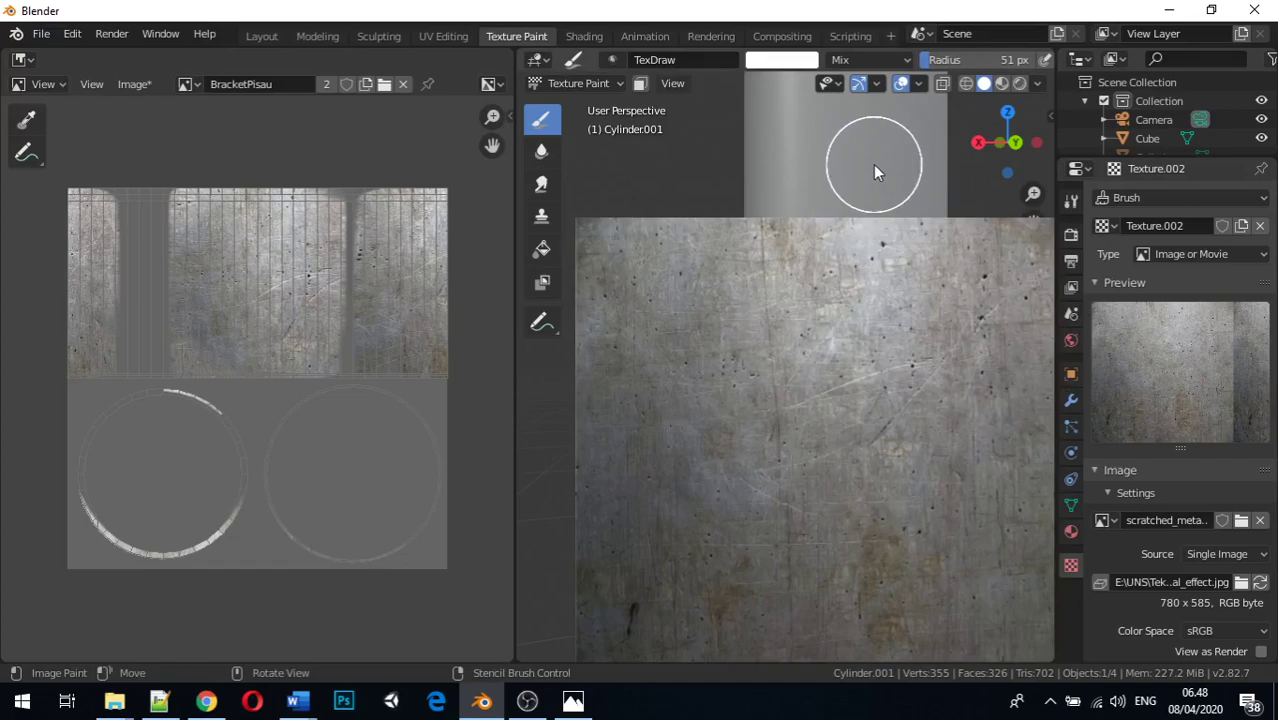
key(4)
key(4)
key(4)
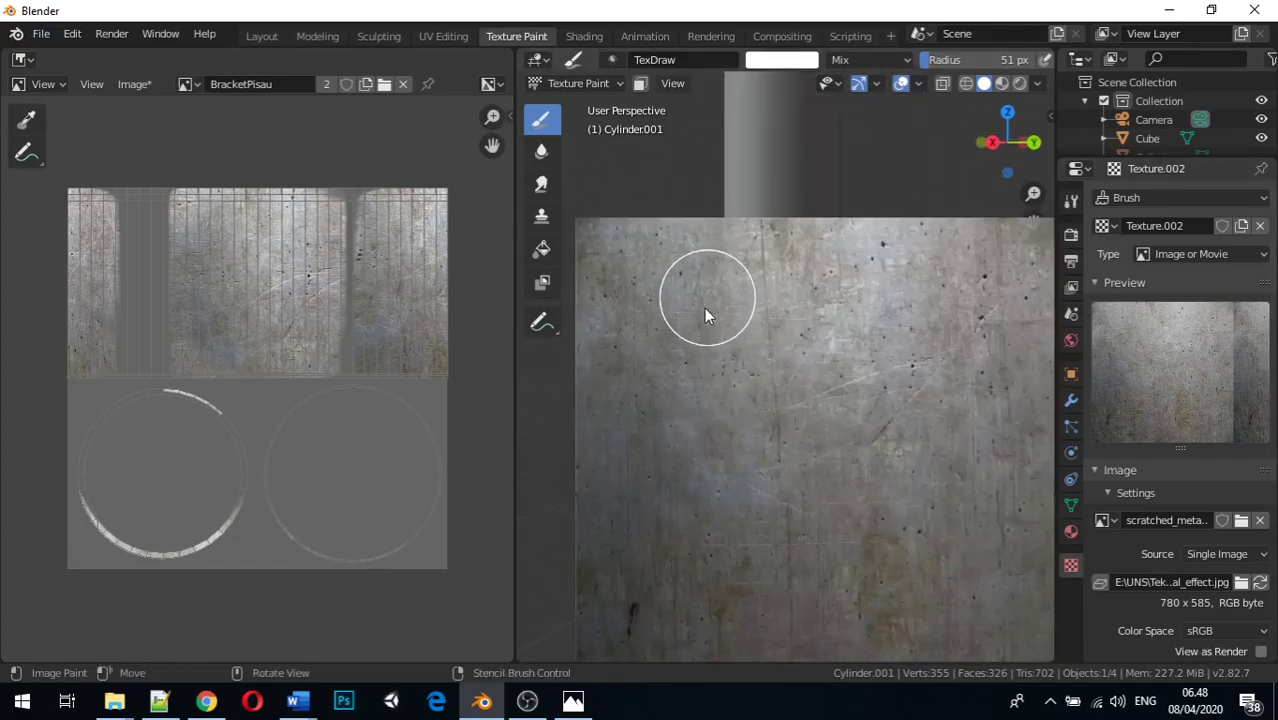
mouse_move(674, 416)
mouse_down()
mouse_move(691, 522)
mouse_move(907, 421)
mouse_move(1184, 143)
mouse_up()
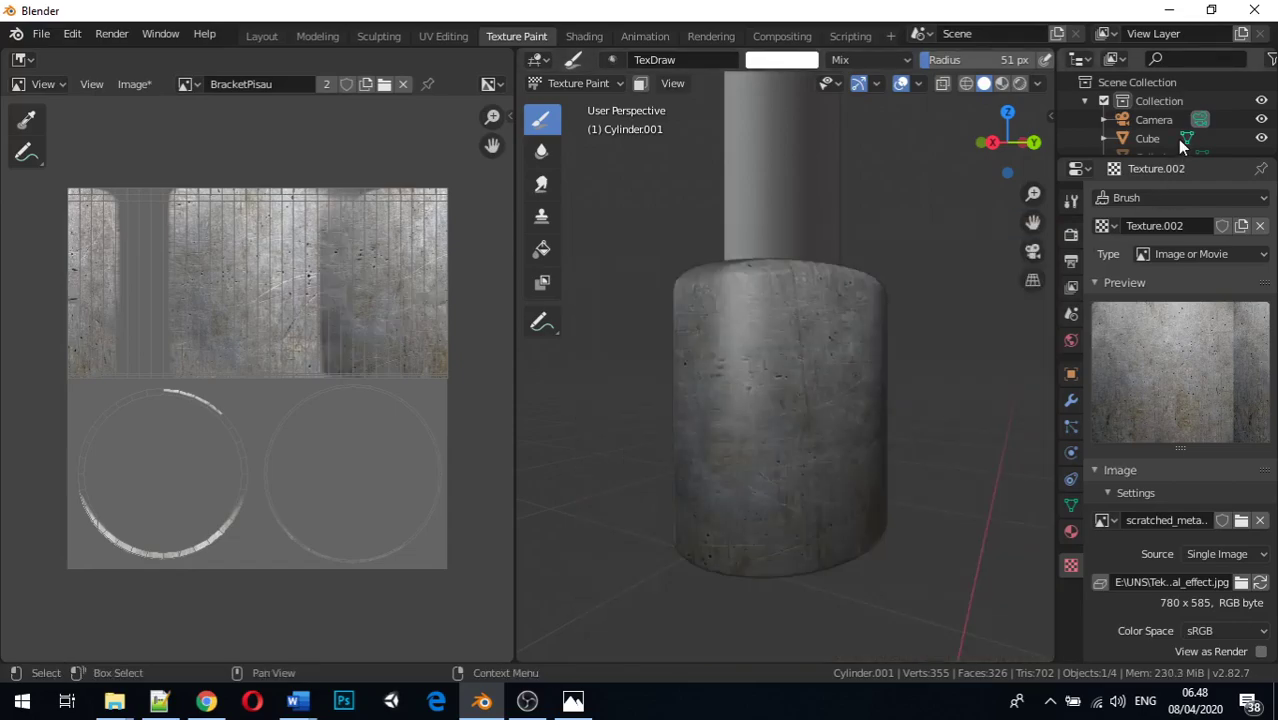
Step: Paint more scratched metal over the dark seam on that side of the collar to blend it with the front
key(4)
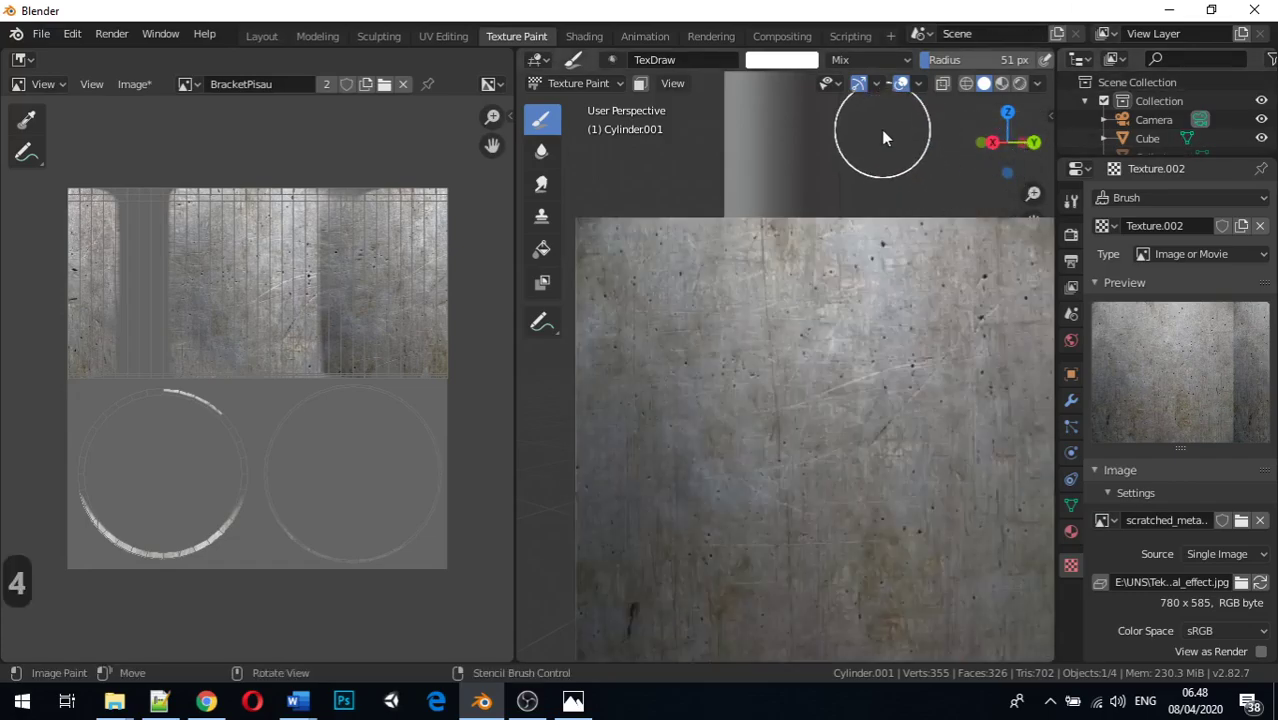
key(4)
key(4)
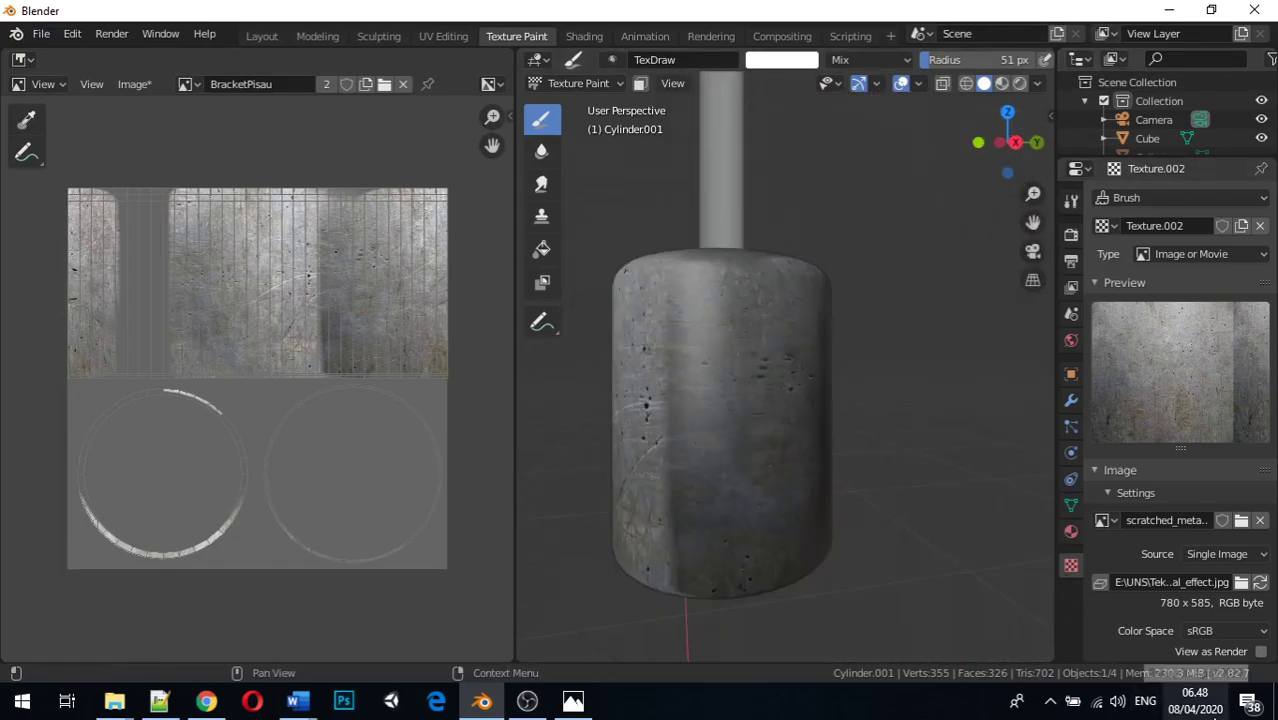
drag(661, 449, 781, 477)
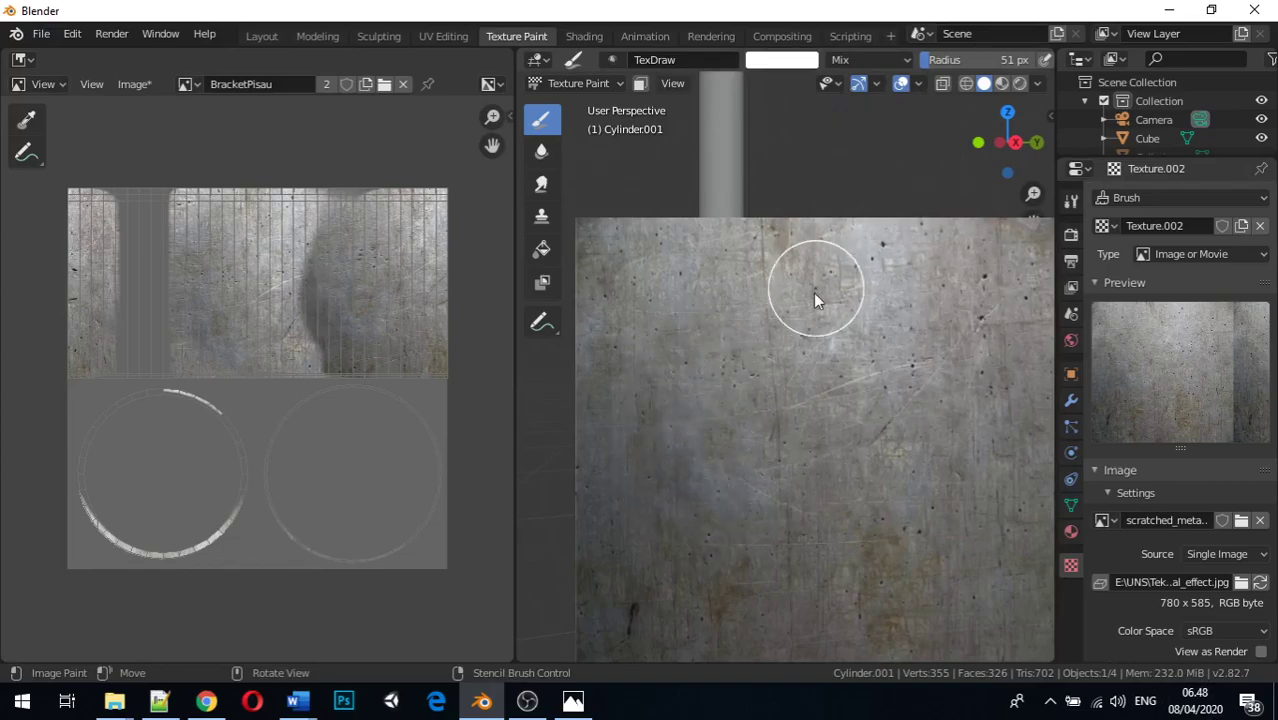
shift+middle_drag(870, 358, 562, 380)
mouse_move(929, 550)
mouse_down()
mouse_move(987, 350)
mouse_move(938, 530)
mouse_move(962, 396)
mouse_move(1036, 452)
mouse_up()
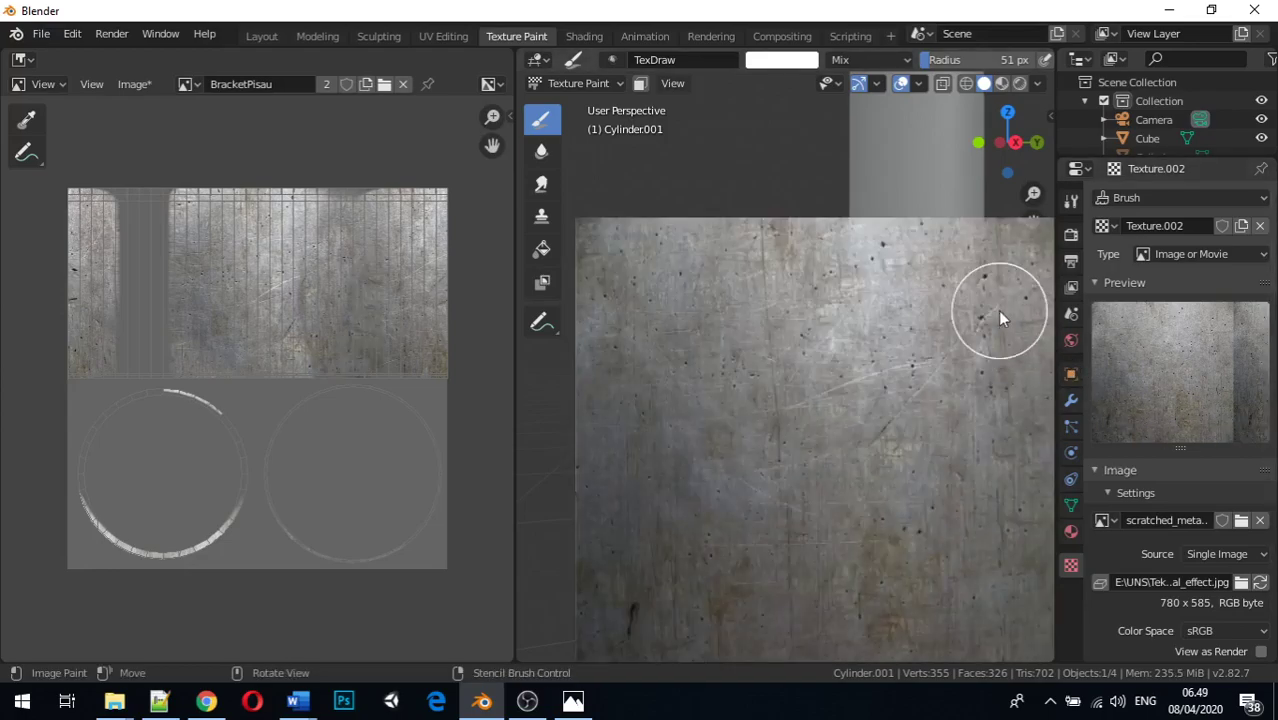
Step: Paint the scratched-metal stencil over the last unpainted strip on the collar's opposite side
key(KP_6)
key(KP_6)
key(KP_6)
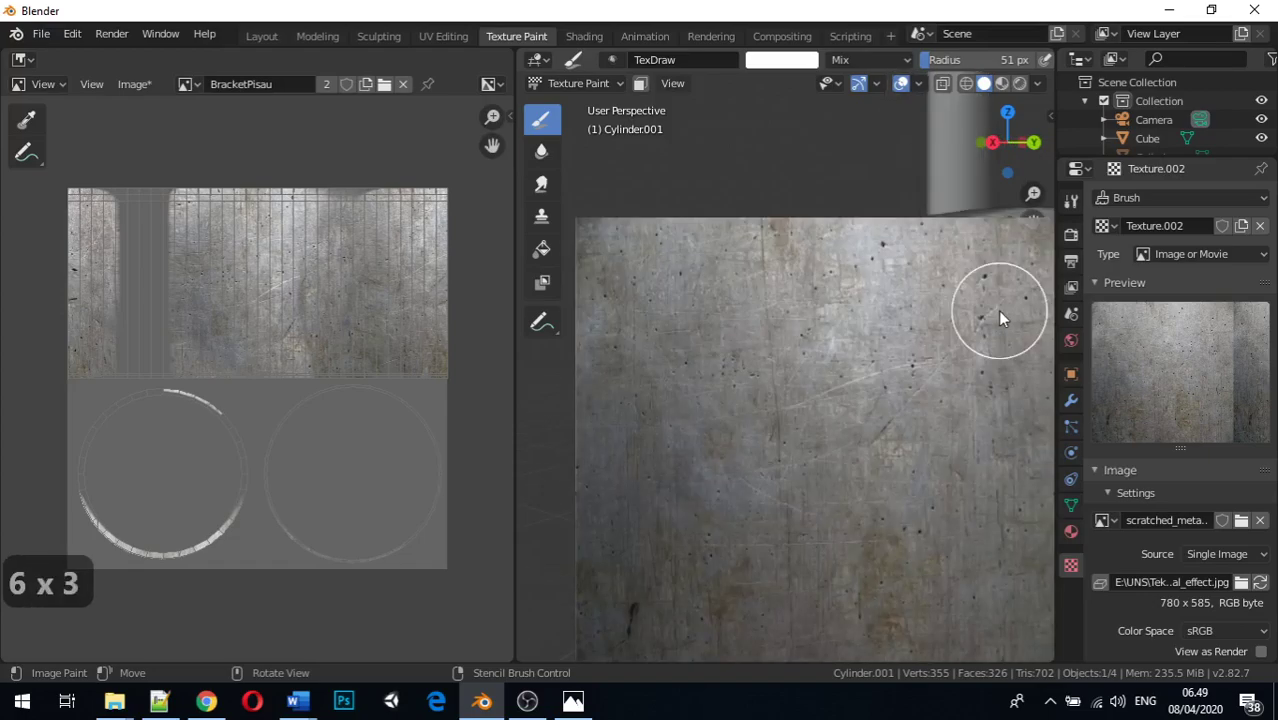
scroll(958, 452, down, 4)
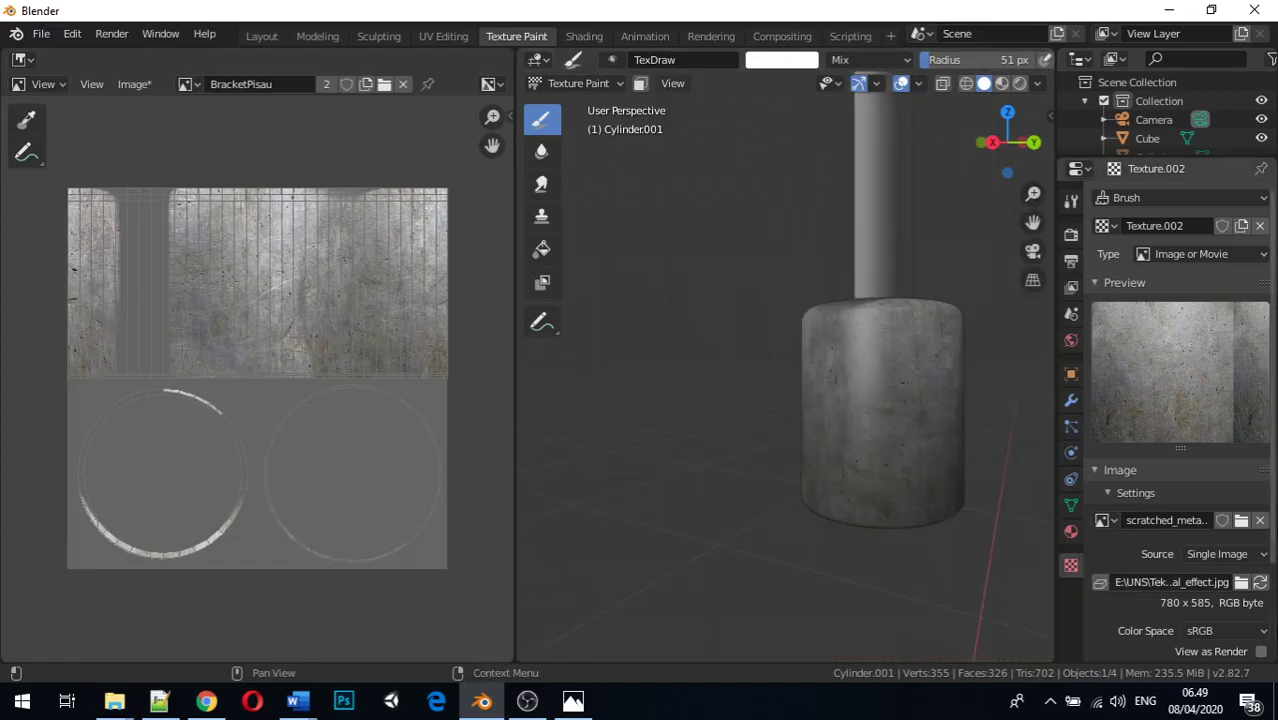
key(KP_6)
key(KP_6)
key(KP_6)
key(KP_6)
key(KP_6)
key(KP_6)
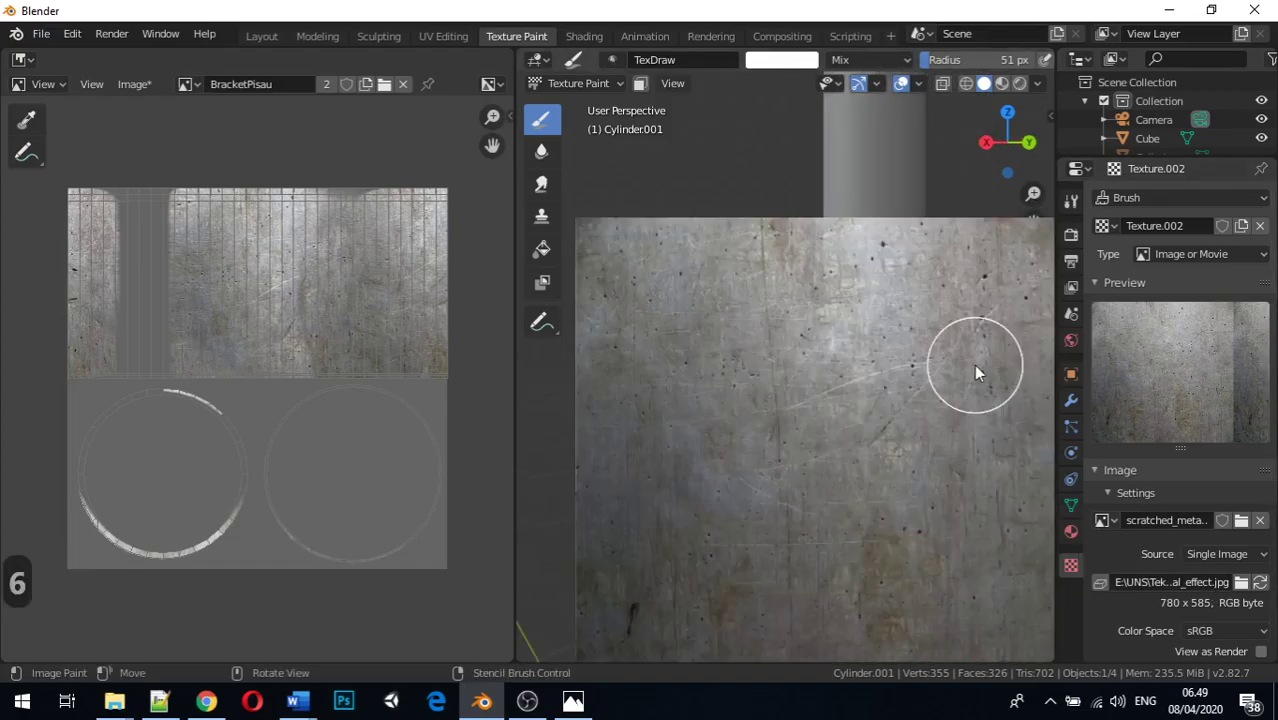
key(KP_6)
key(KP_6)
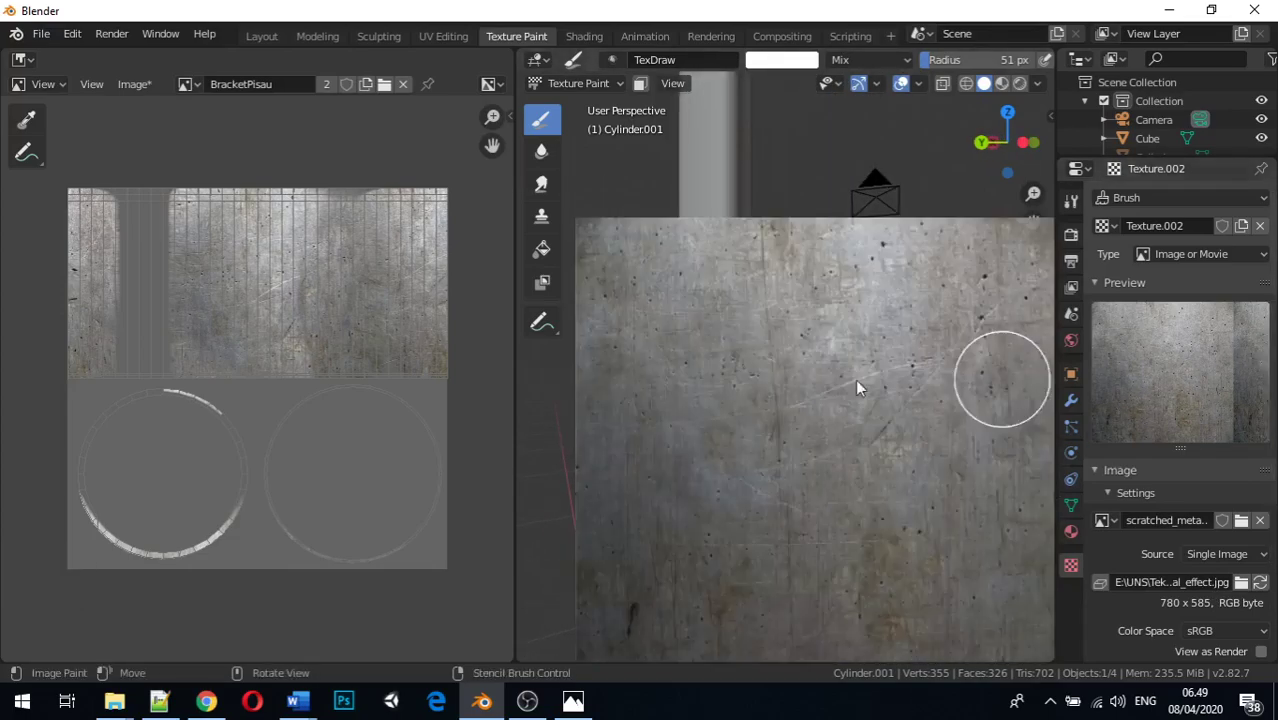
shift+middle_drag(810, 397, 1002, 348)
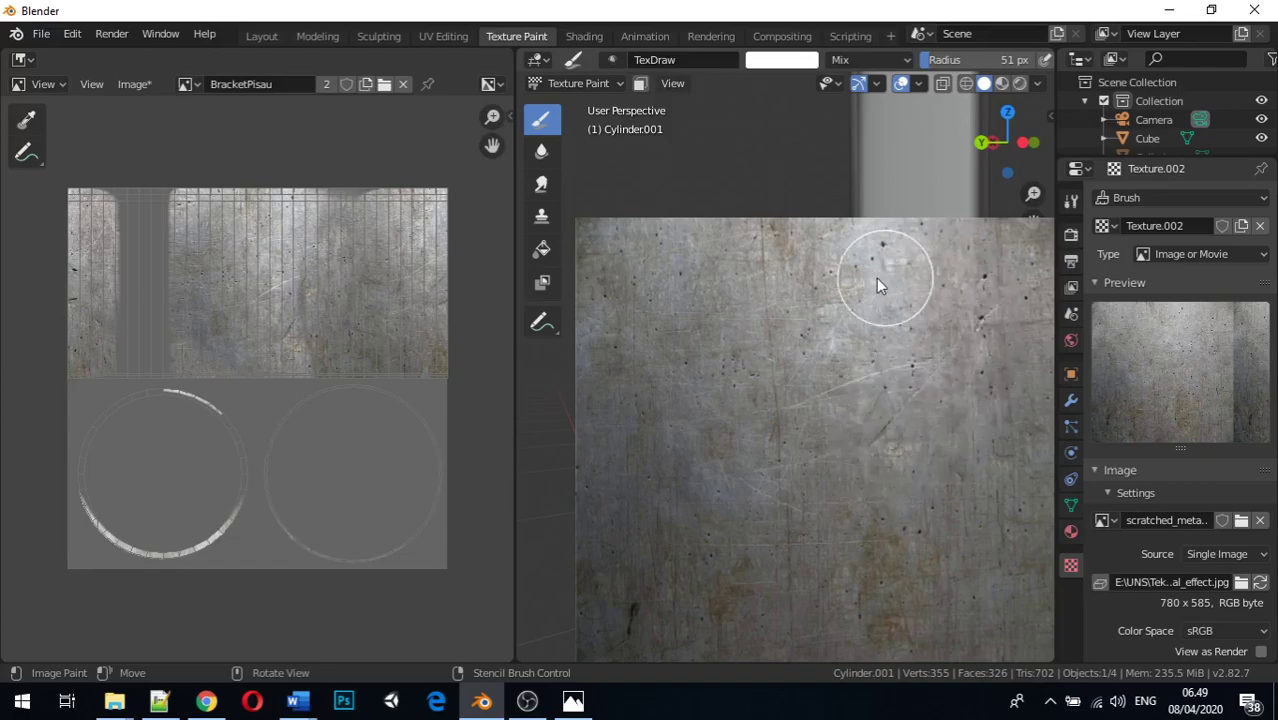
mouse_move(998, 446)
mouse_down()
mouse_move(990, 292)
mouse_move(994, 415)
mouse_up()
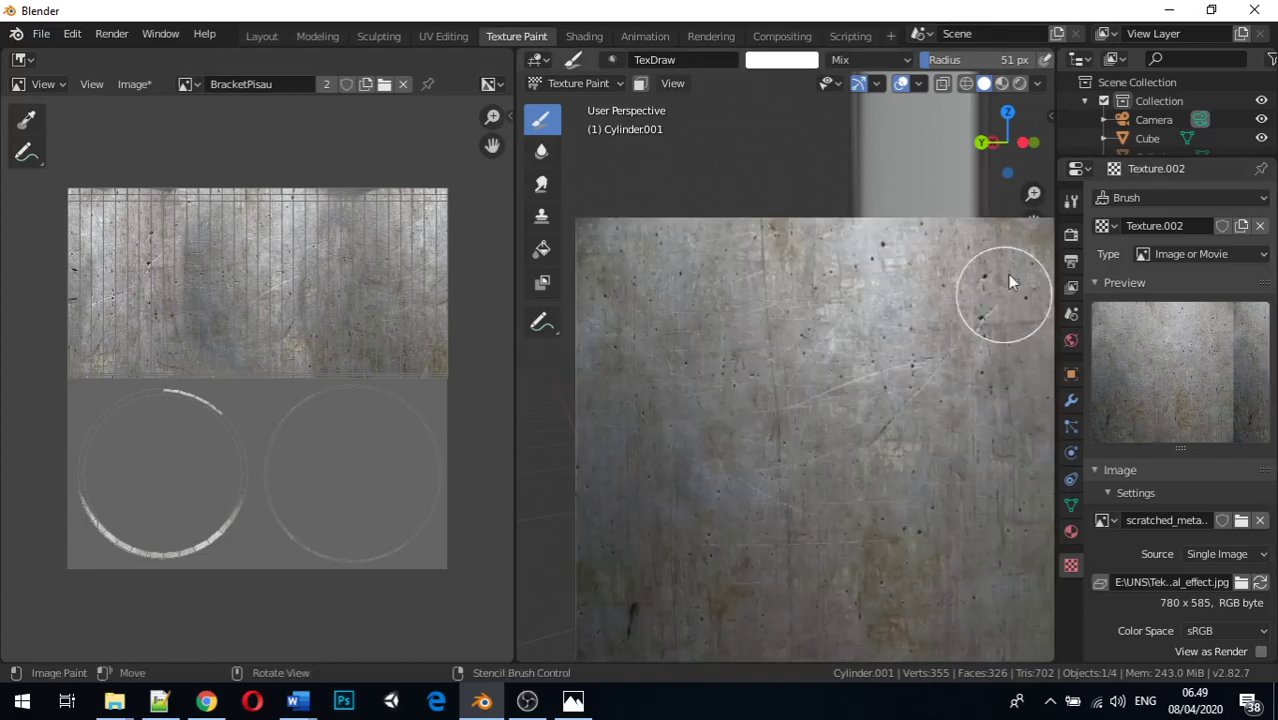
Step: Paint the scratched-metal stencil over the remaining dark patches on the collar's side to blend them with the surrounding metal
key(KP_6)
key(KP_6)
key(KP_6)
key(KP_6)
key(KP_6)
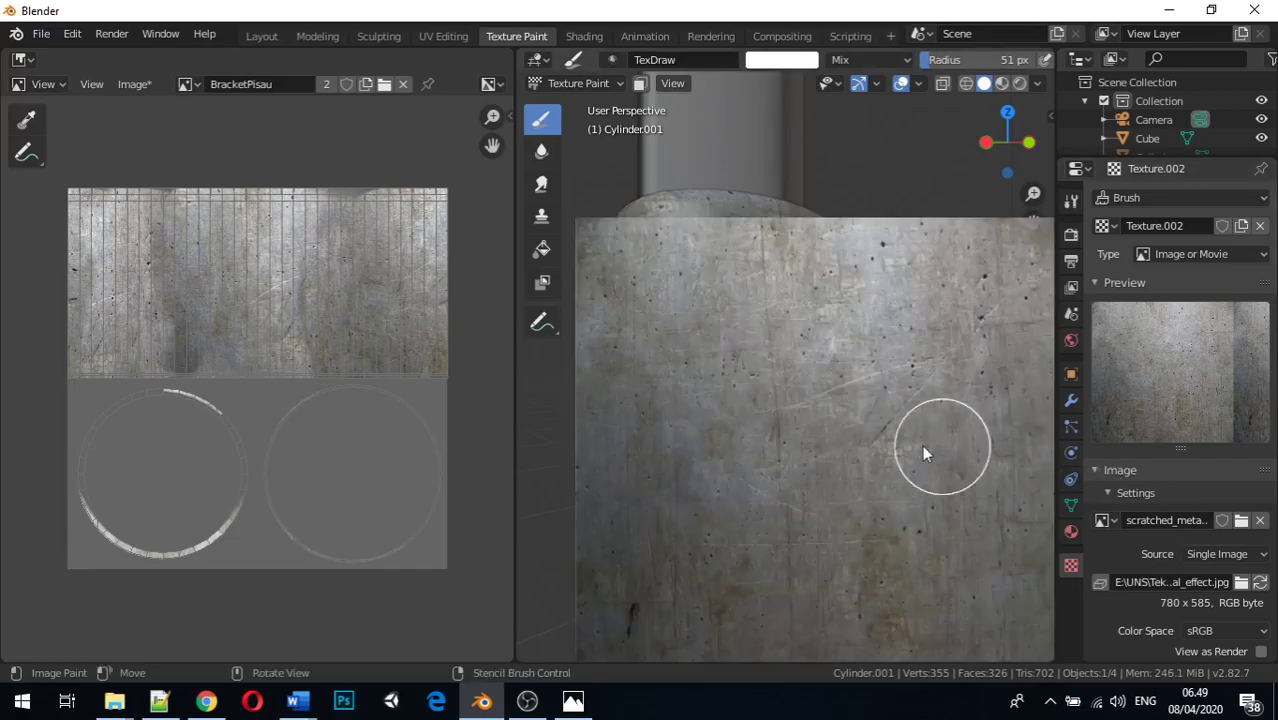
mouse_move(727, 442)
shift+middle_down()
mouse_move(897, 418)
mouse_move(884, 435)
shift+middle_up()
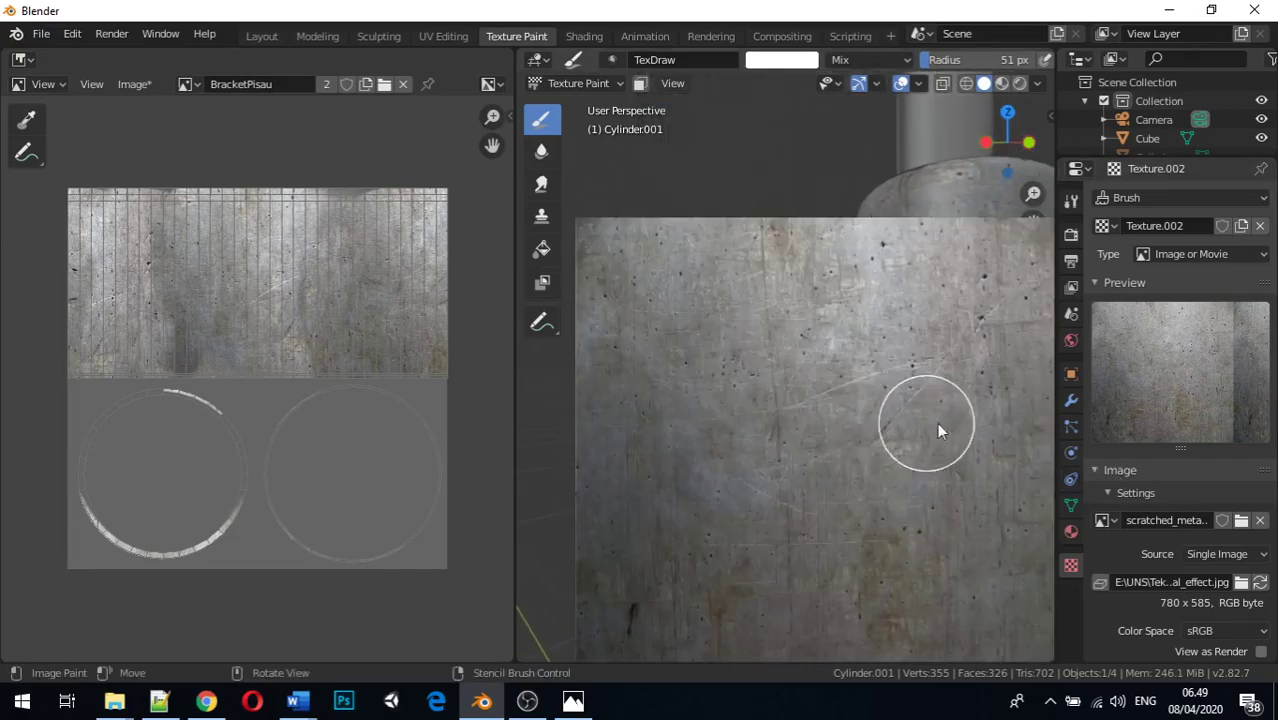
mouse_move(1001, 445)
mouse_down()
mouse_move(972, 400)
mouse_move(976, 414)
mouse_up()
mouse_move(988, 475)
mouse_down()
mouse_move(922, 442)
mouse_move(976, 463)
mouse_up()
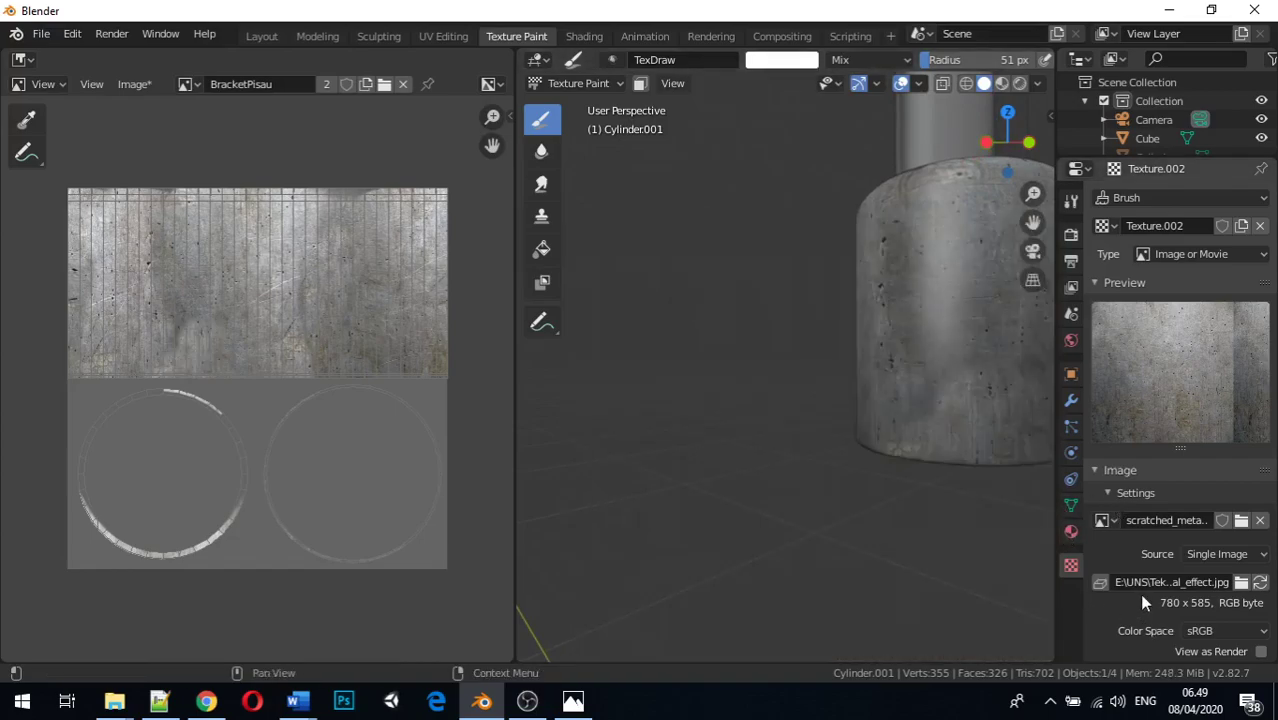
mouse_move(954, 414)
mouse_down()
mouse_move(915, 507)
mouse_move(947, 461)
mouse_up()
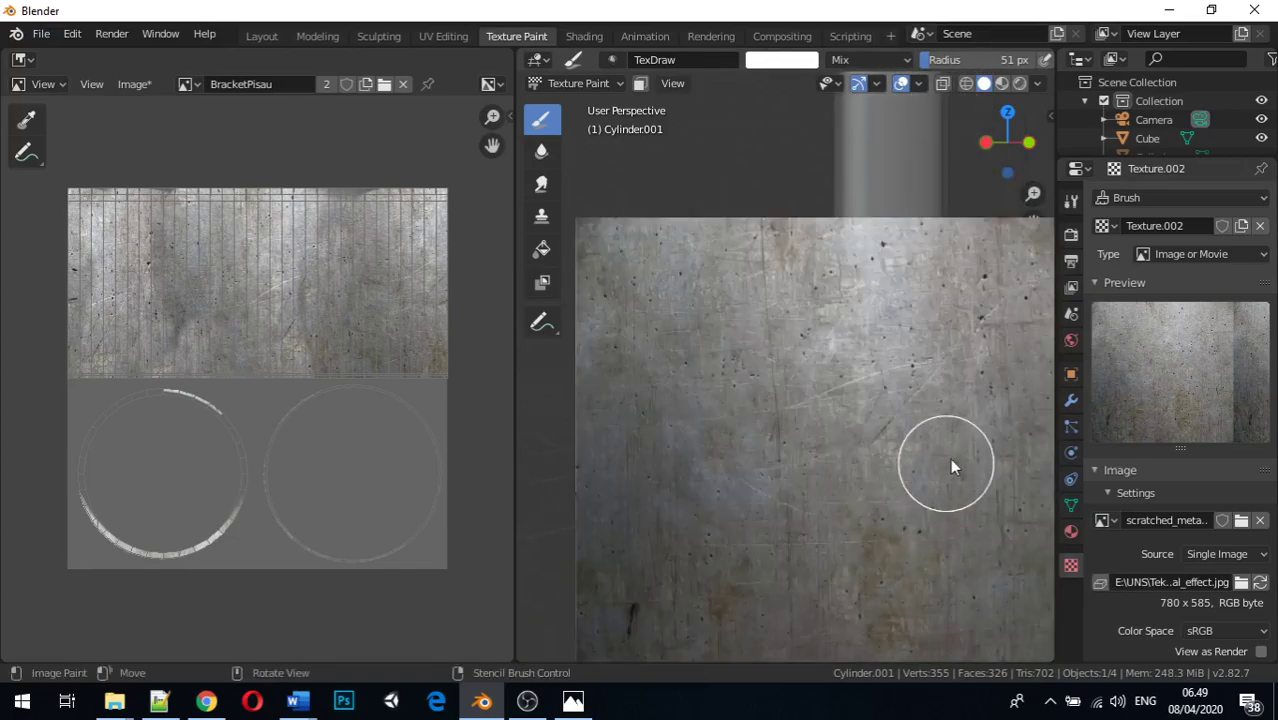
Step: Paint the scratched-metal stencil over the collar's top and bottom caps, using straight top and bottom orthographic views
key(KP_7)
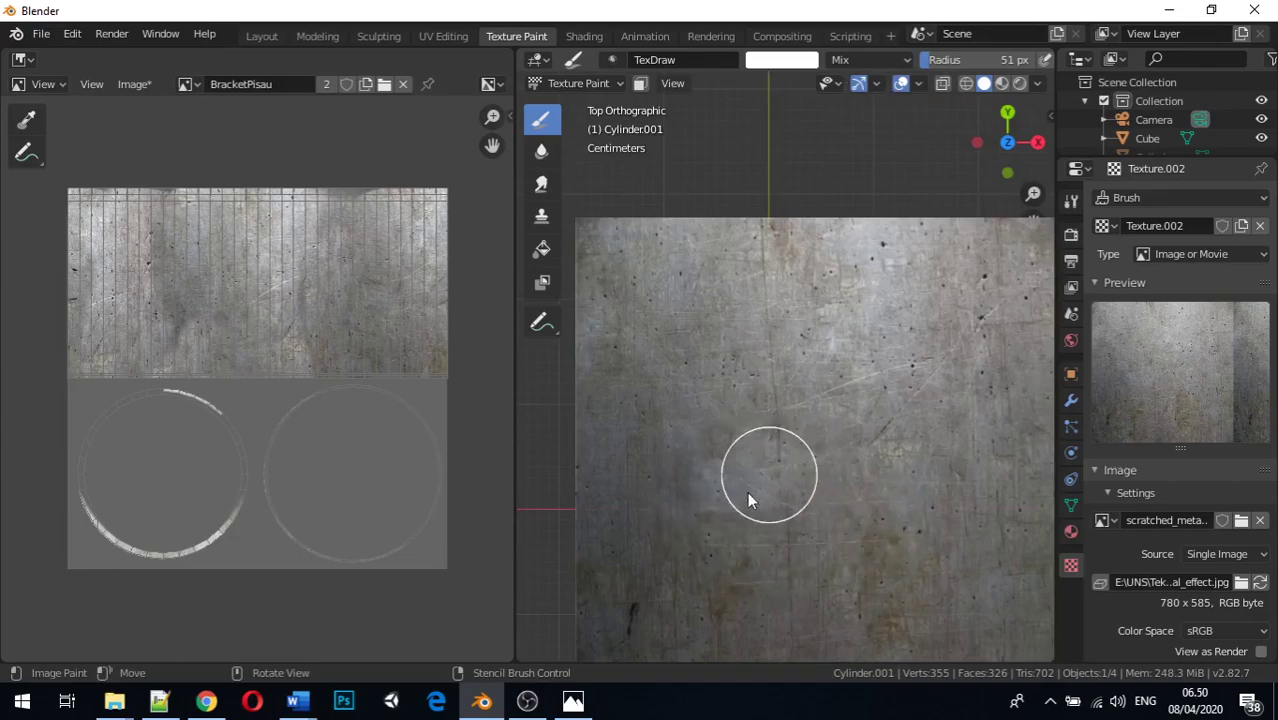
drag(747, 491, 943, 578)
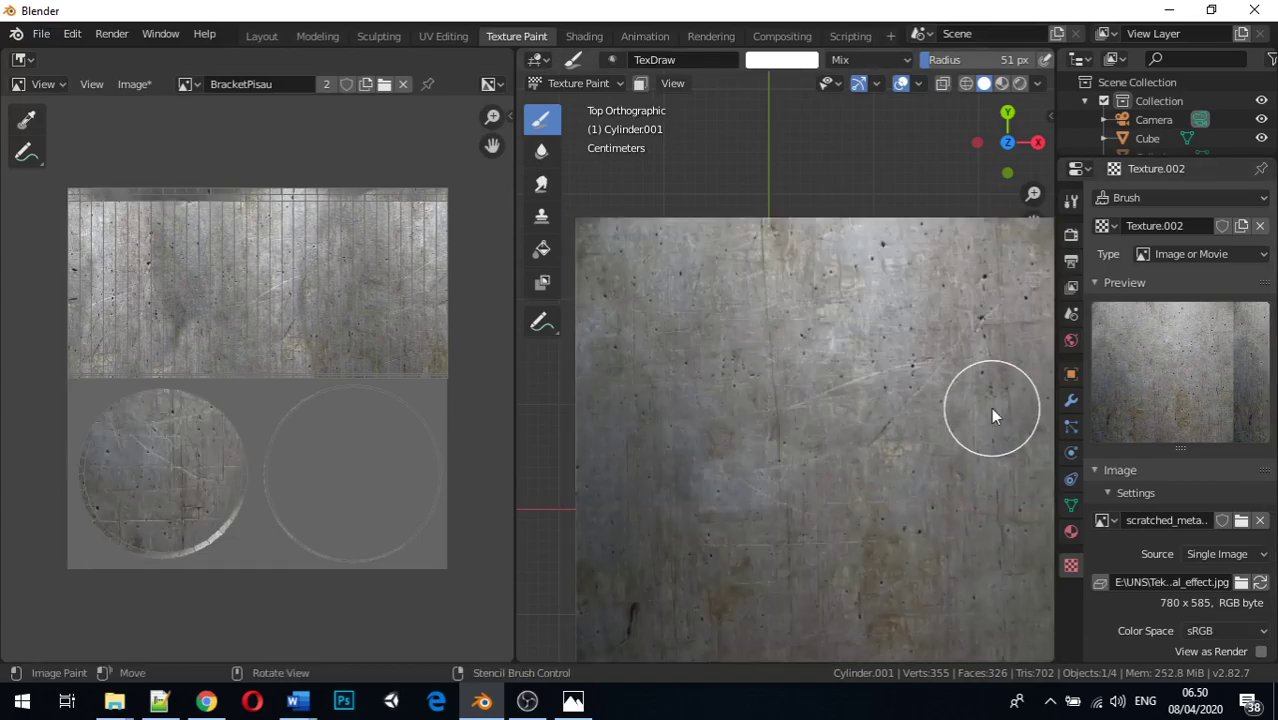
key(ctrl+KP_7)
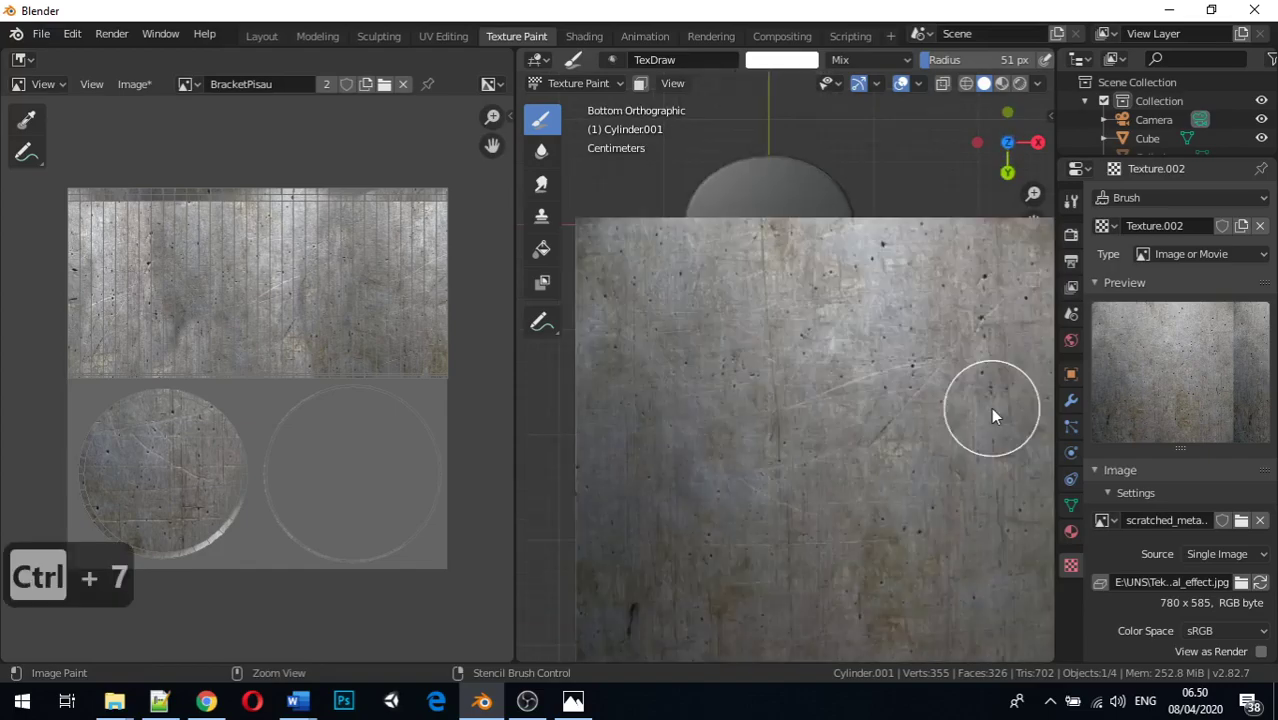
shift+middle_drag(759, 289, 770, 476)
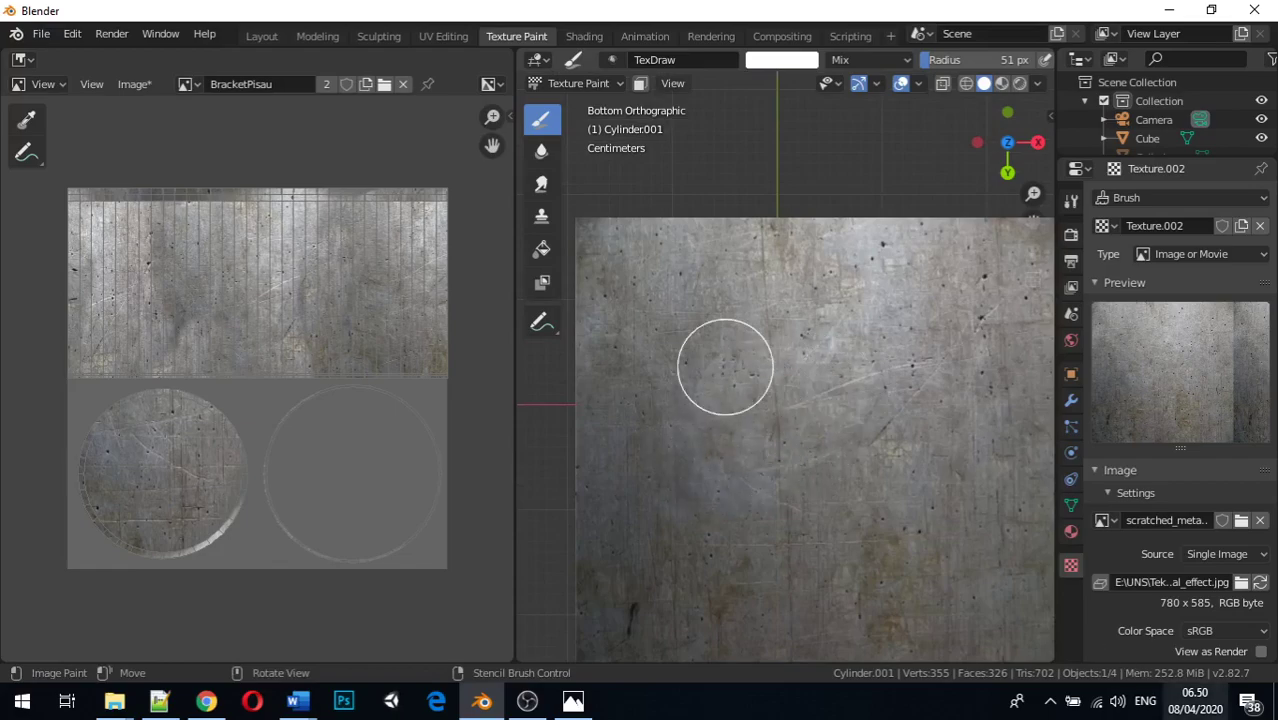
click(741, 431)
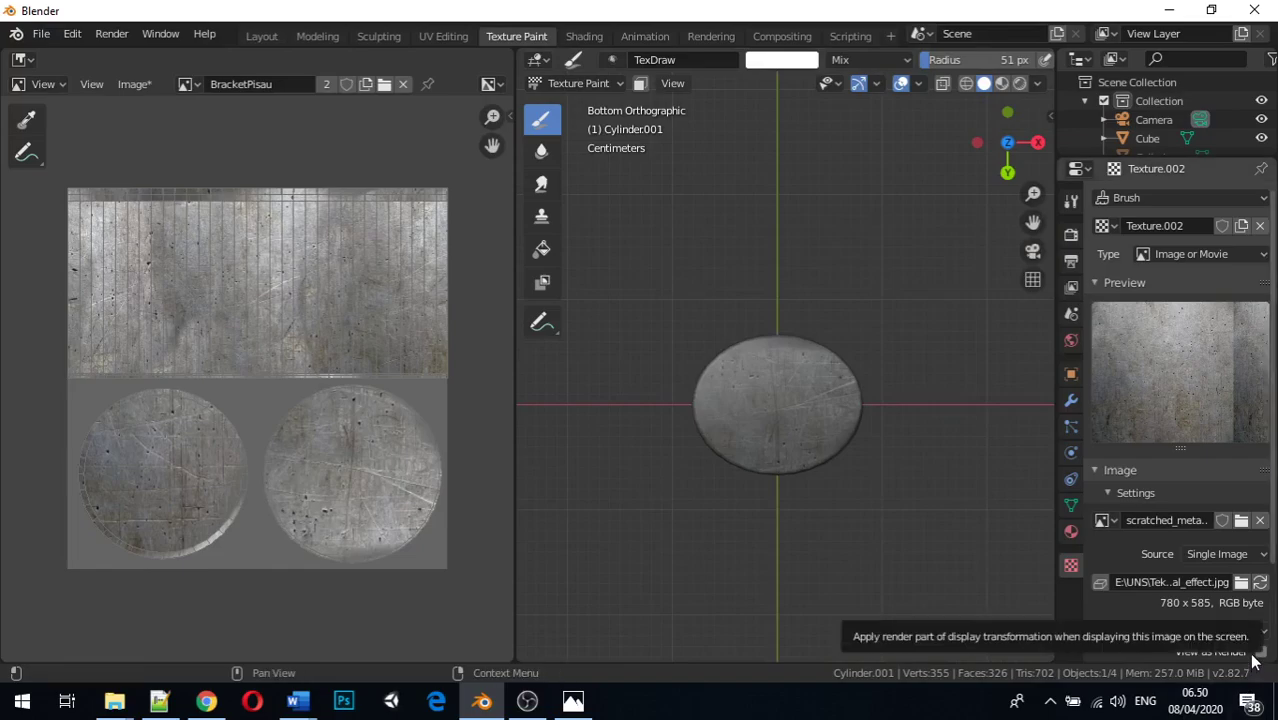
drag(812, 347, 768, 350)
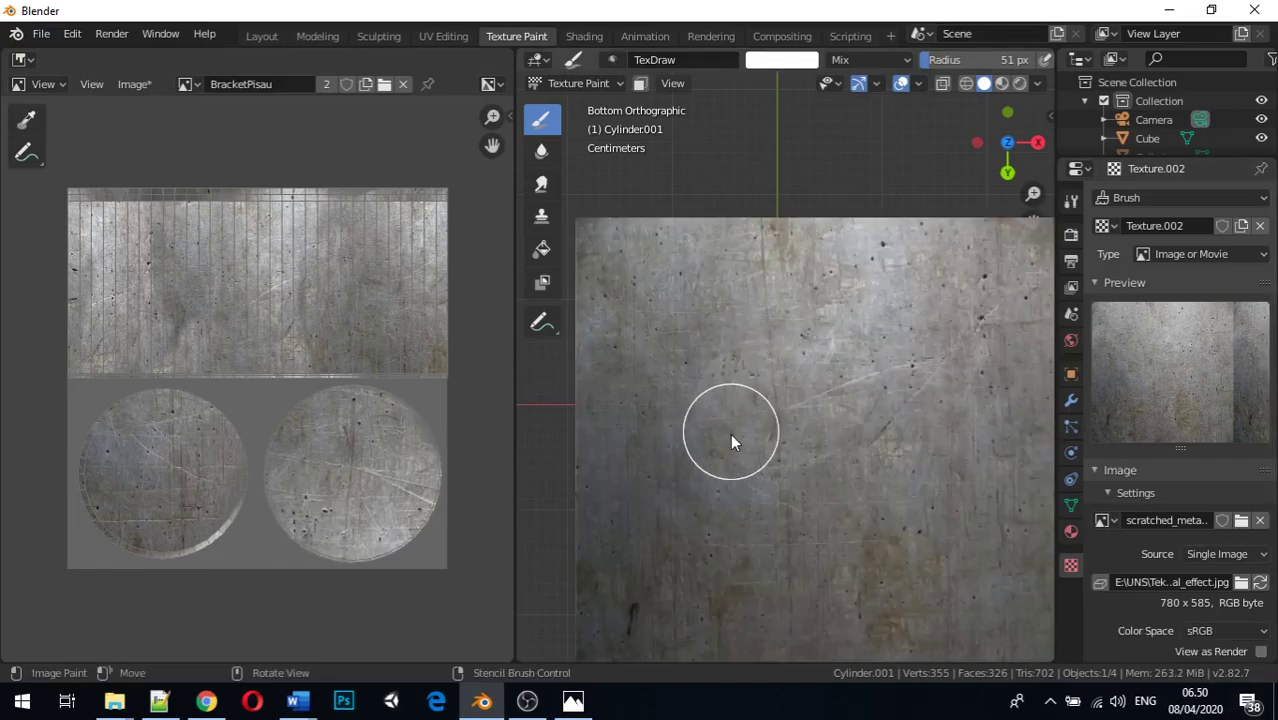
mouse_move(736, 452)
mouse_down()
mouse_move(827, 470)
mouse_move(881, 441)
mouse_up()
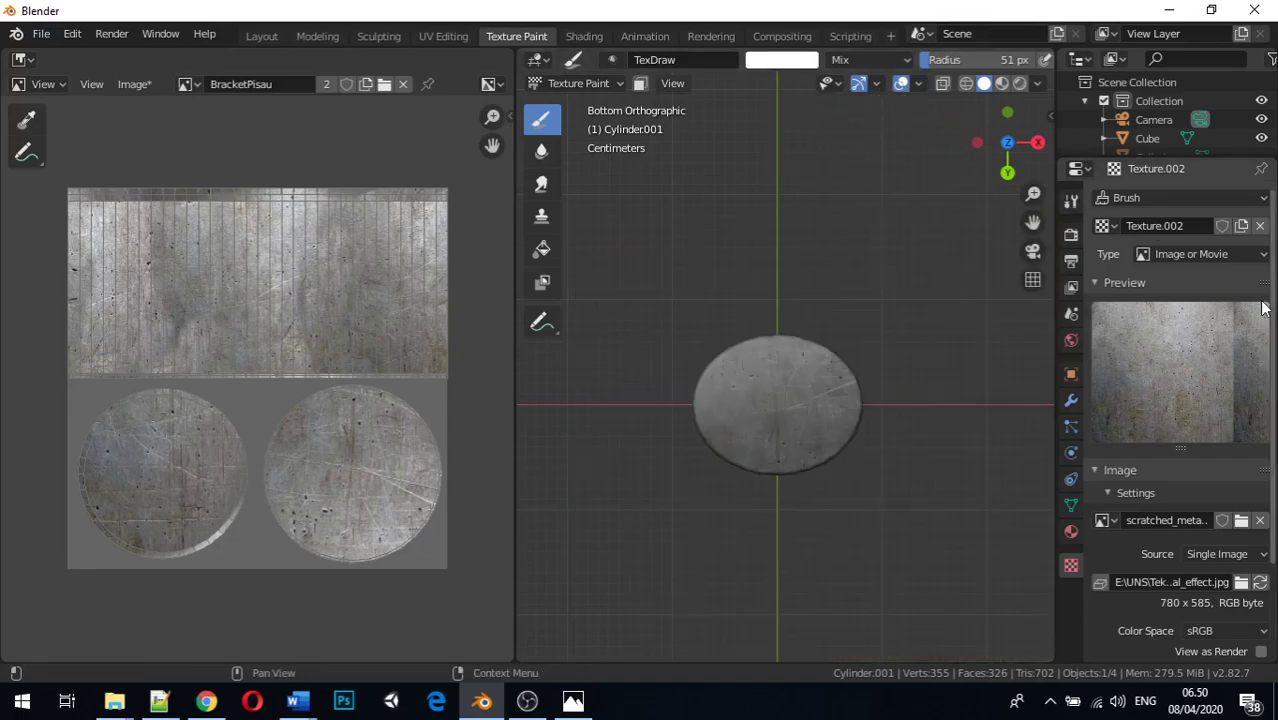
Step: Return to the Layout workspace and unhide the wooden handle, the object Cylinder, to check it with the collar
mouse_move(950, 258)
middle_down()
mouse_move(856, 419)
mouse_move(605, 400)
mouse_move(1042, 441)
mouse_move(919, 433)
mouse_move(657, 467)
mouse_move(599, 533)
mouse_move(676, 608)
mouse_move(796, 579)
mouse_move(902, 467)
mouse_move(981, 408)
mouse_move(528, 414)
mouse_move(613, 428)
mouse_move(885, 420)
middle_up()
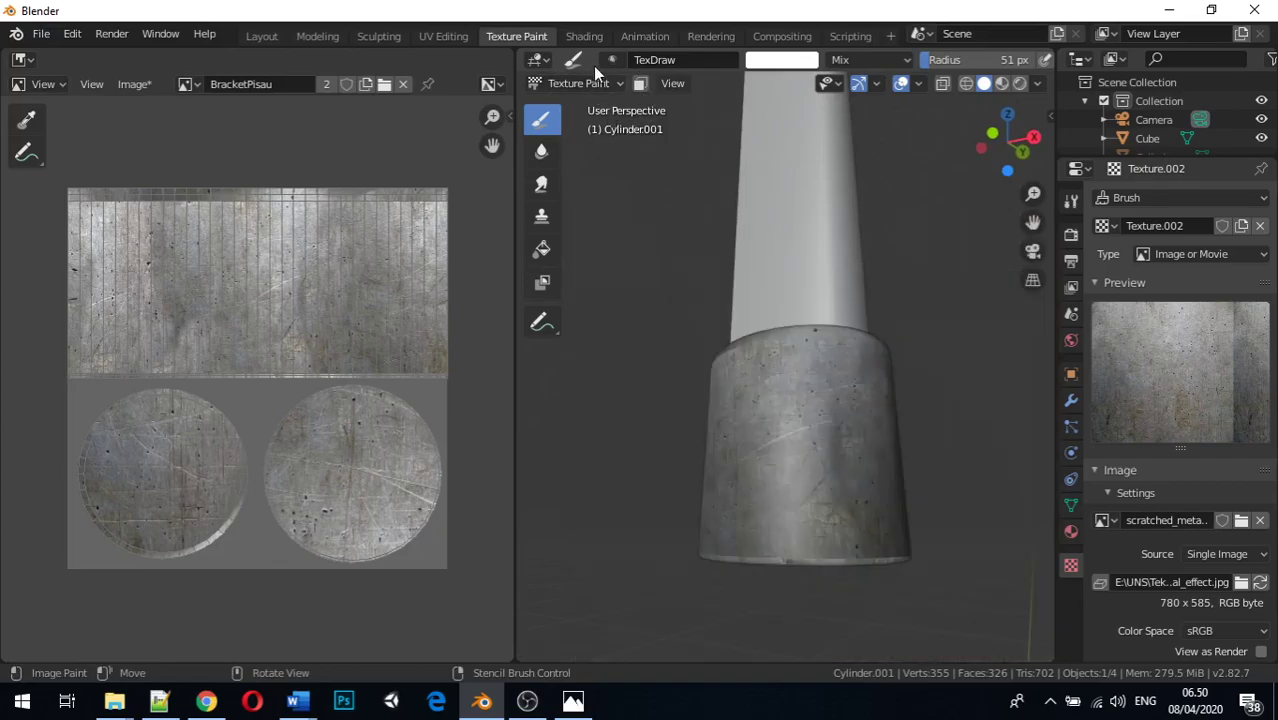
click(259, 36)
scroll(559, 330, down, 5)
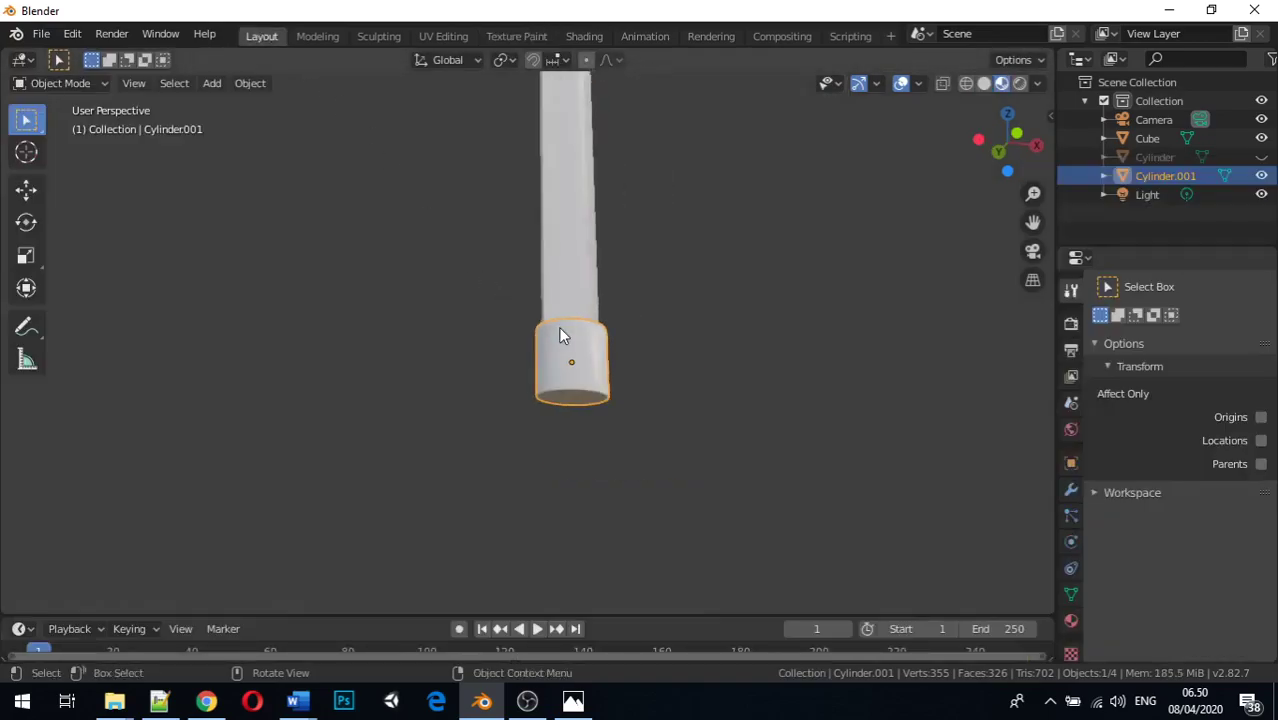
click(1261, 157)
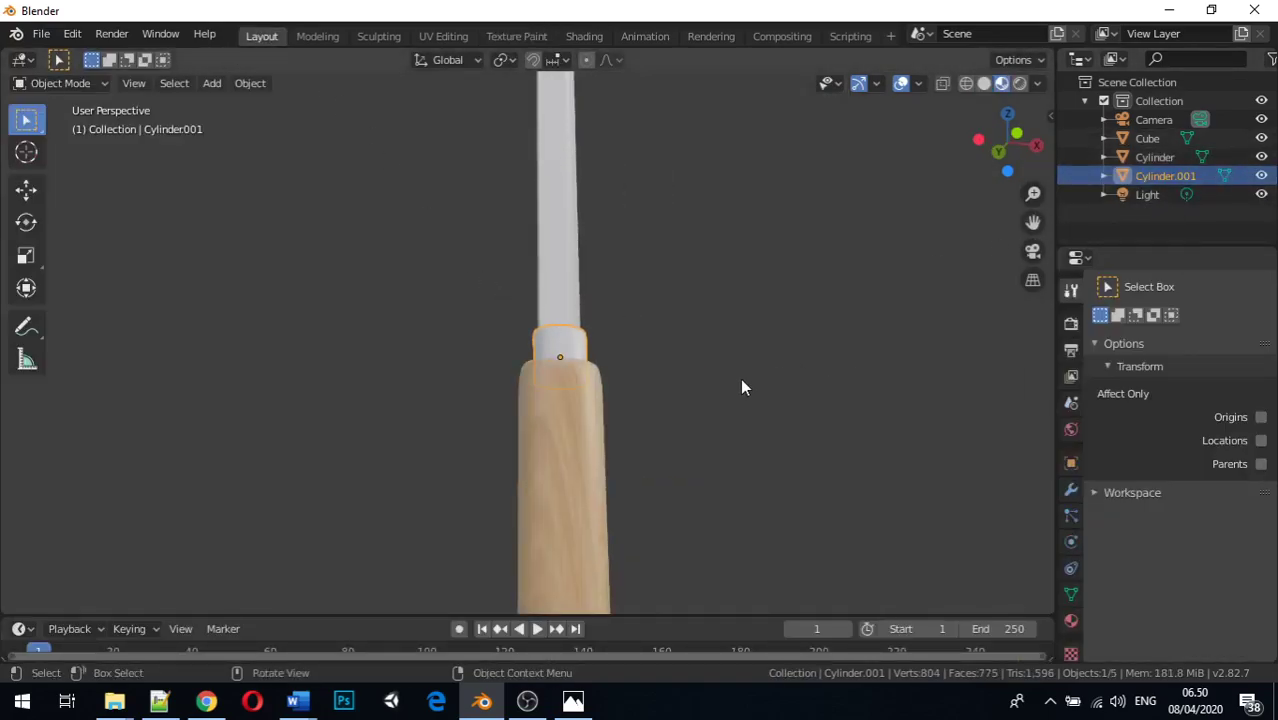
middle_drag(660, 372, 705, 405)
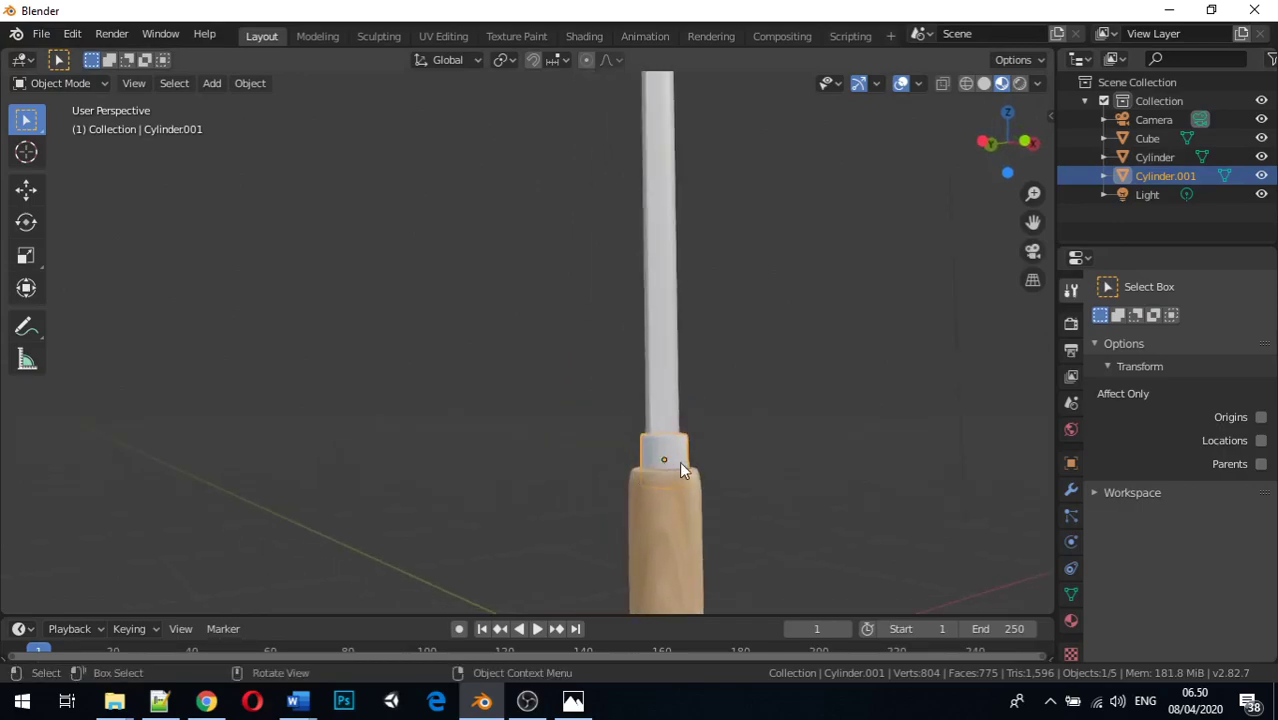
click(1019, 84)
click(1006, 88)
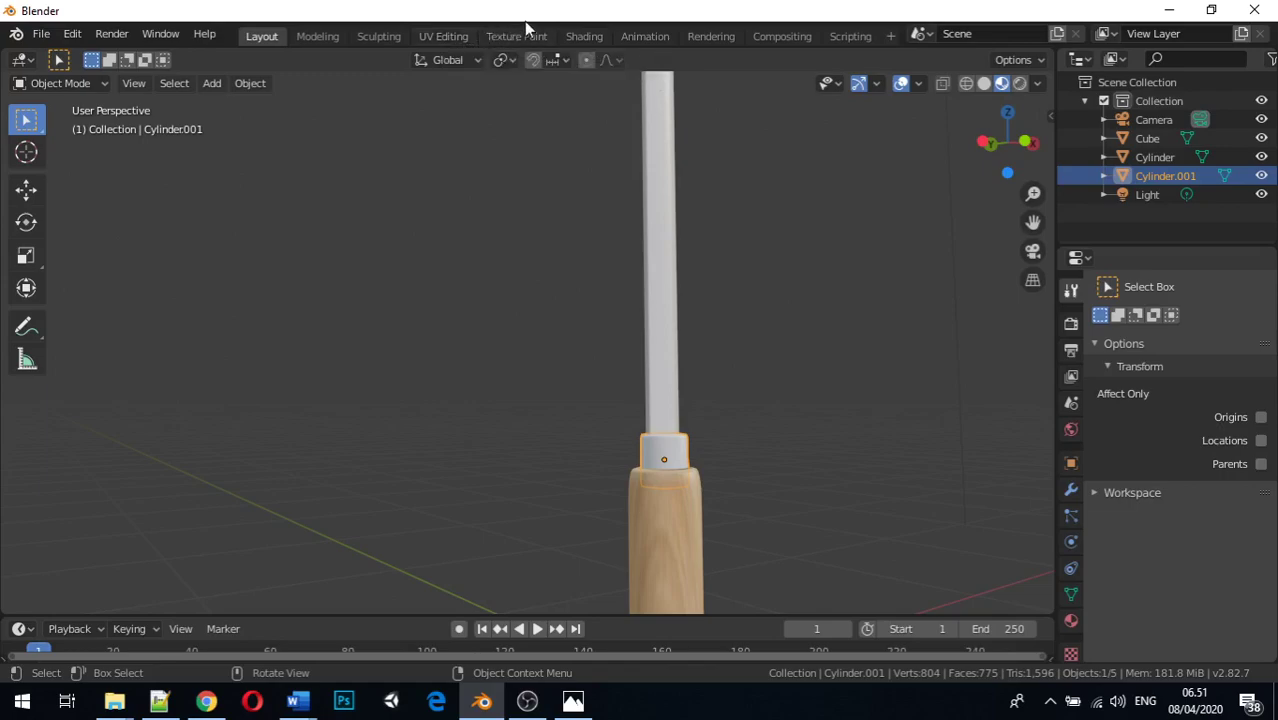
Step: Create a new material for the collar in the Shading workspace
click(580, 36)
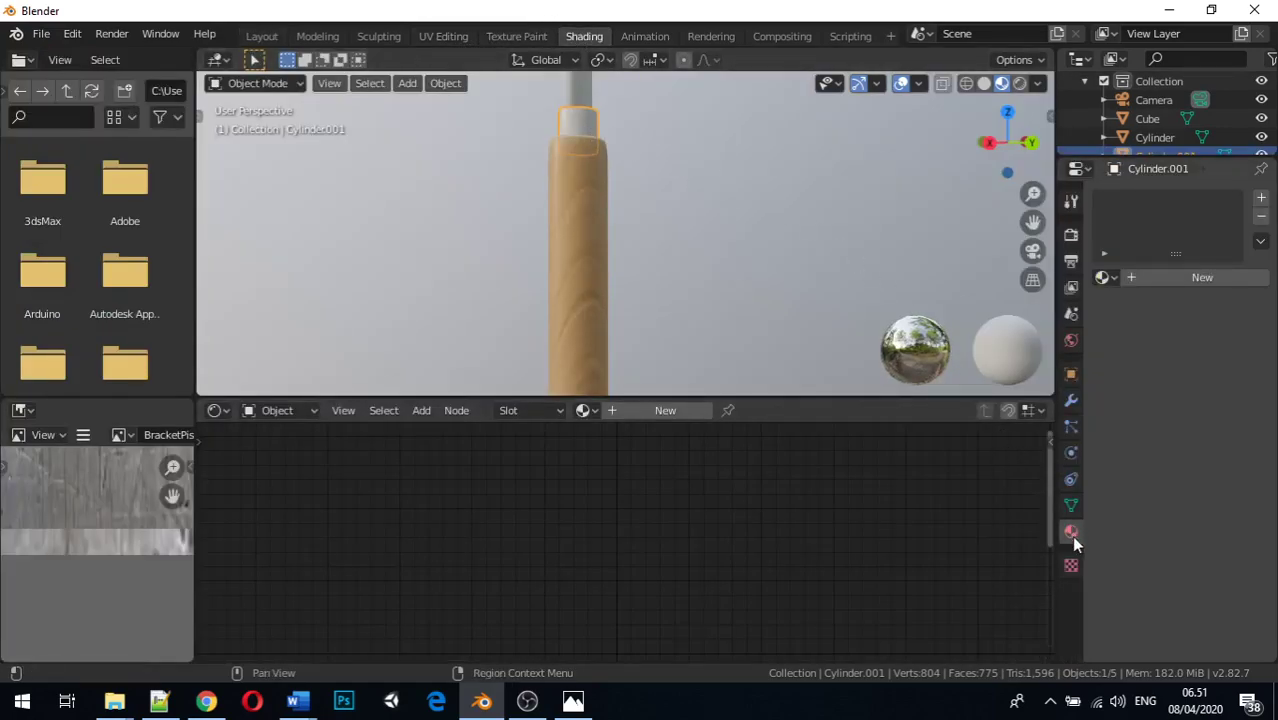
click(1203, 277)
click(420, 528)
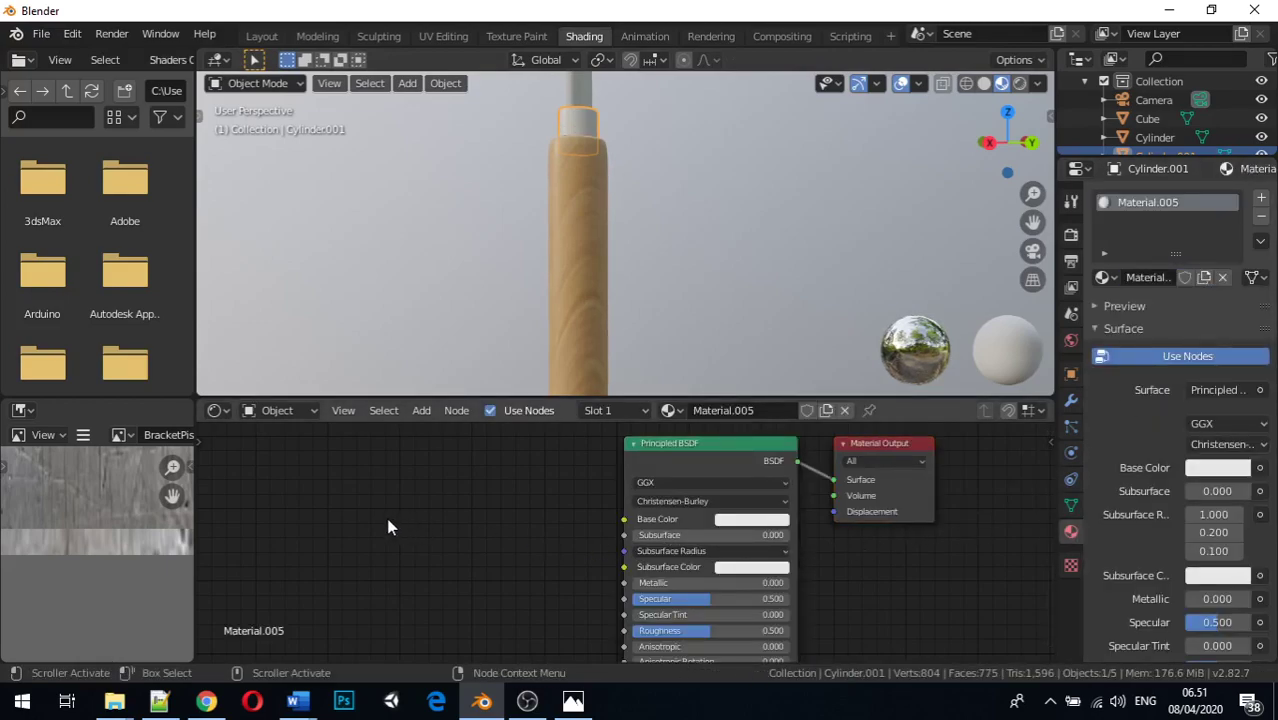
Step: Add an Image Texture node beside the Principled BSDF and assign the BracketPisau image to it
key(shift+a)
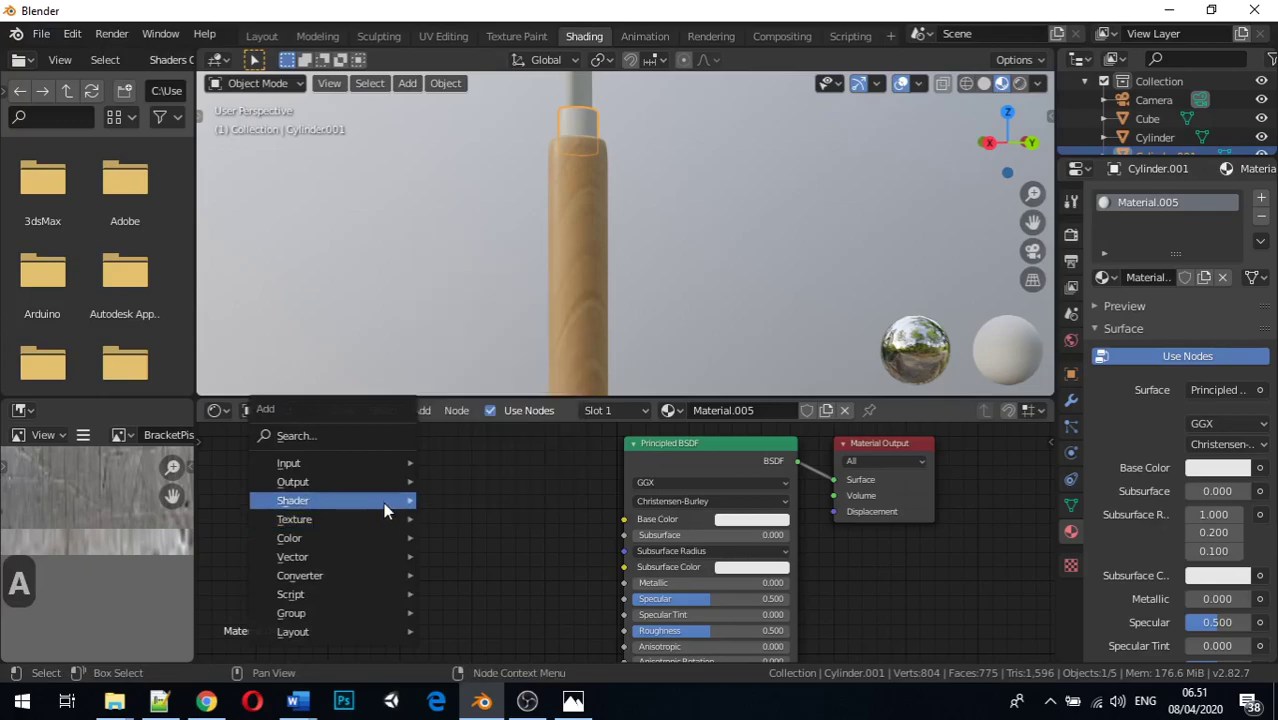
mouse_move(385, 505)
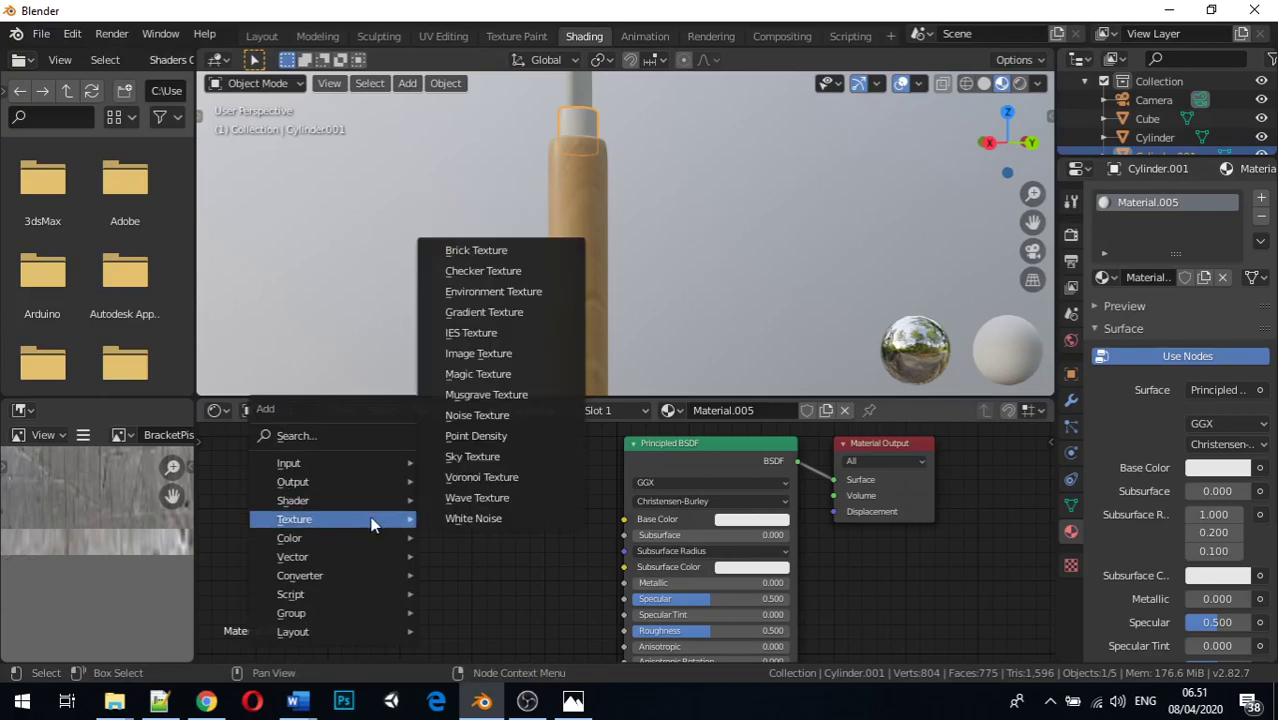
mouse_move(371, 484)
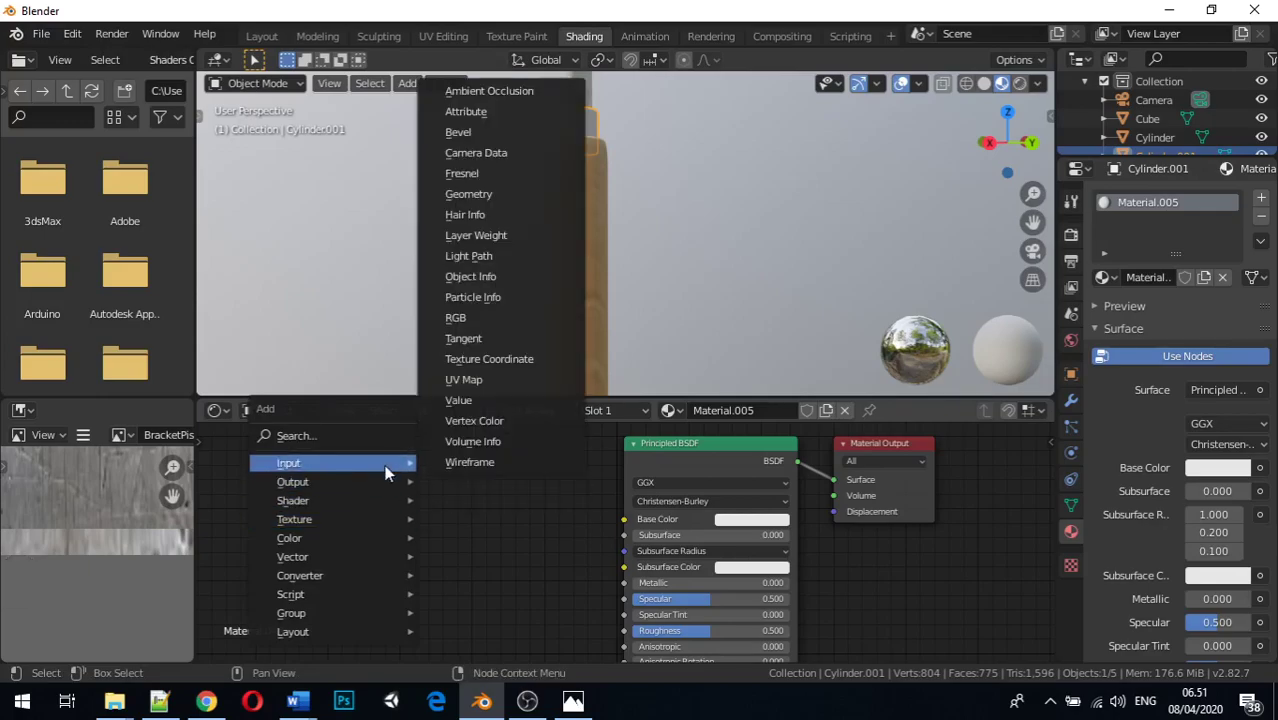
mouse_move(368, 527)
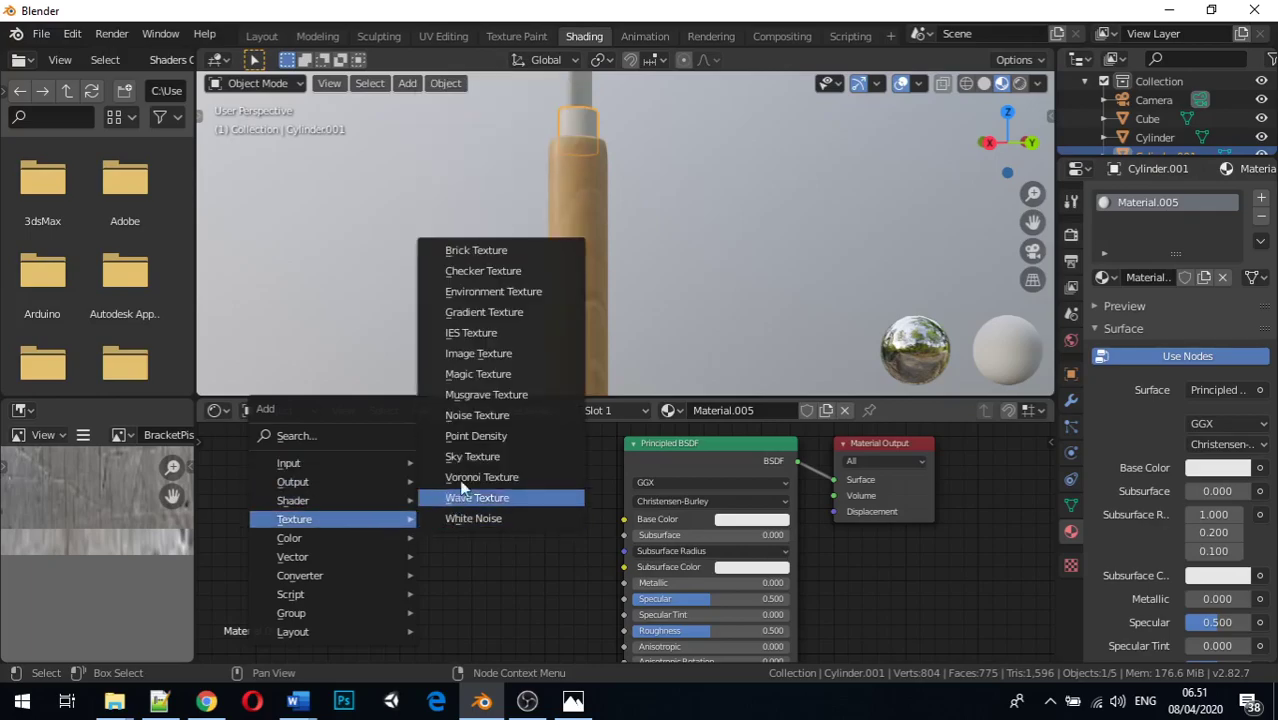
click(478, 353)
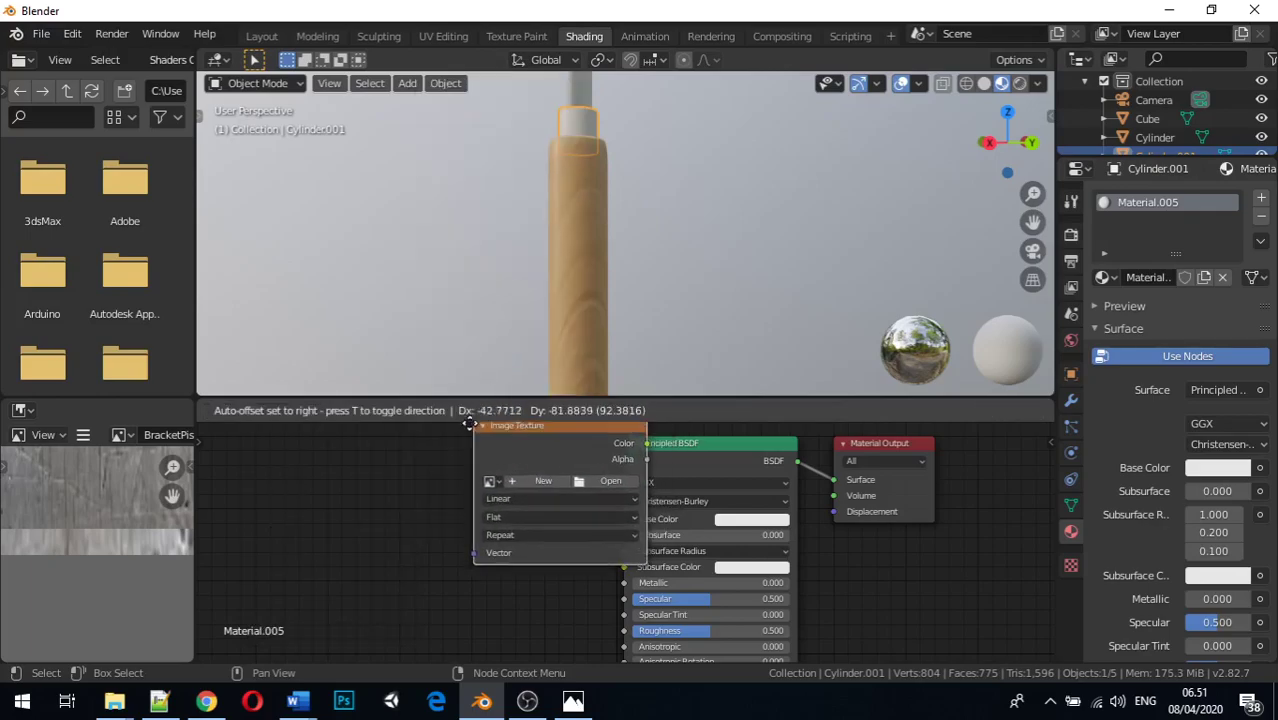
click(410, 451)
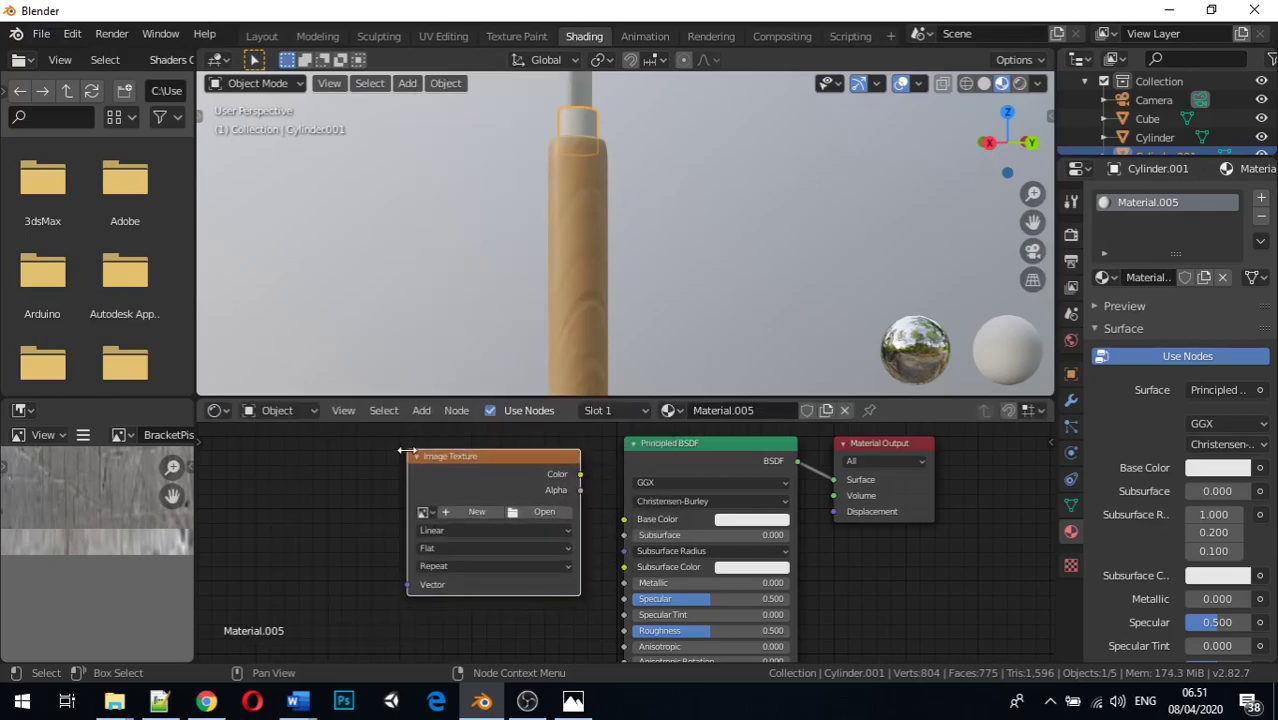
click(424, 513)
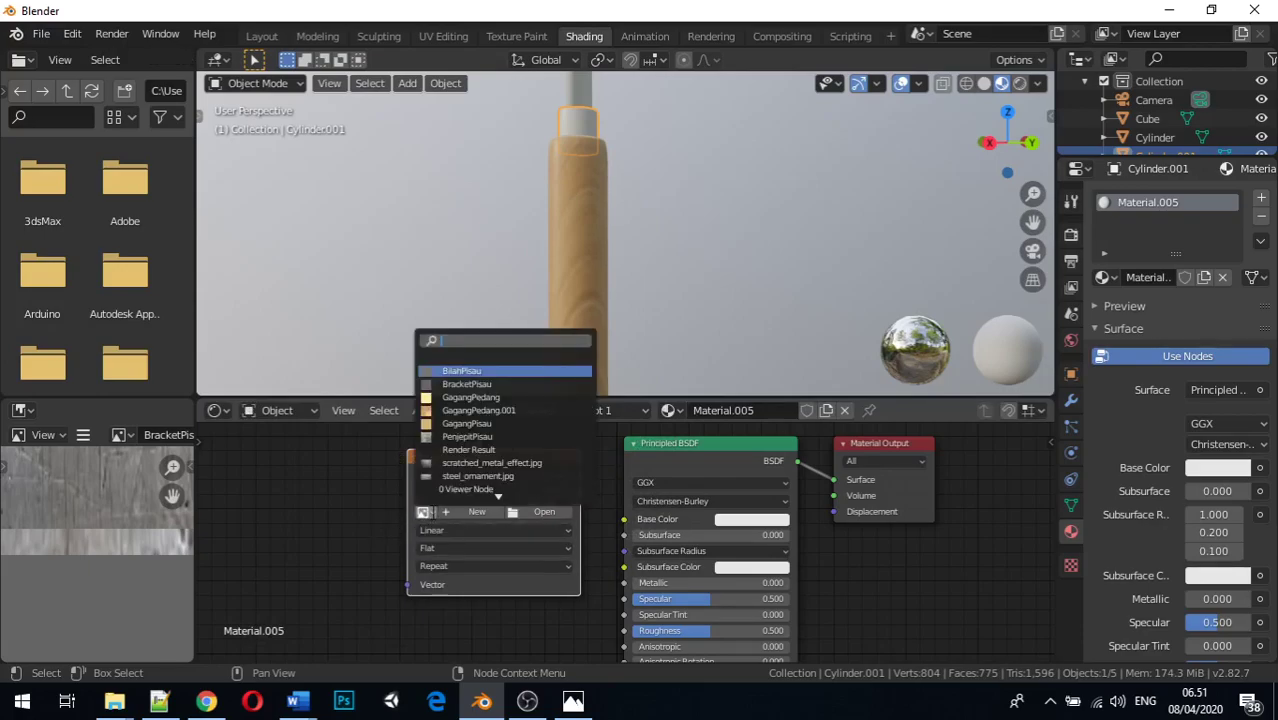
click(480, 385)
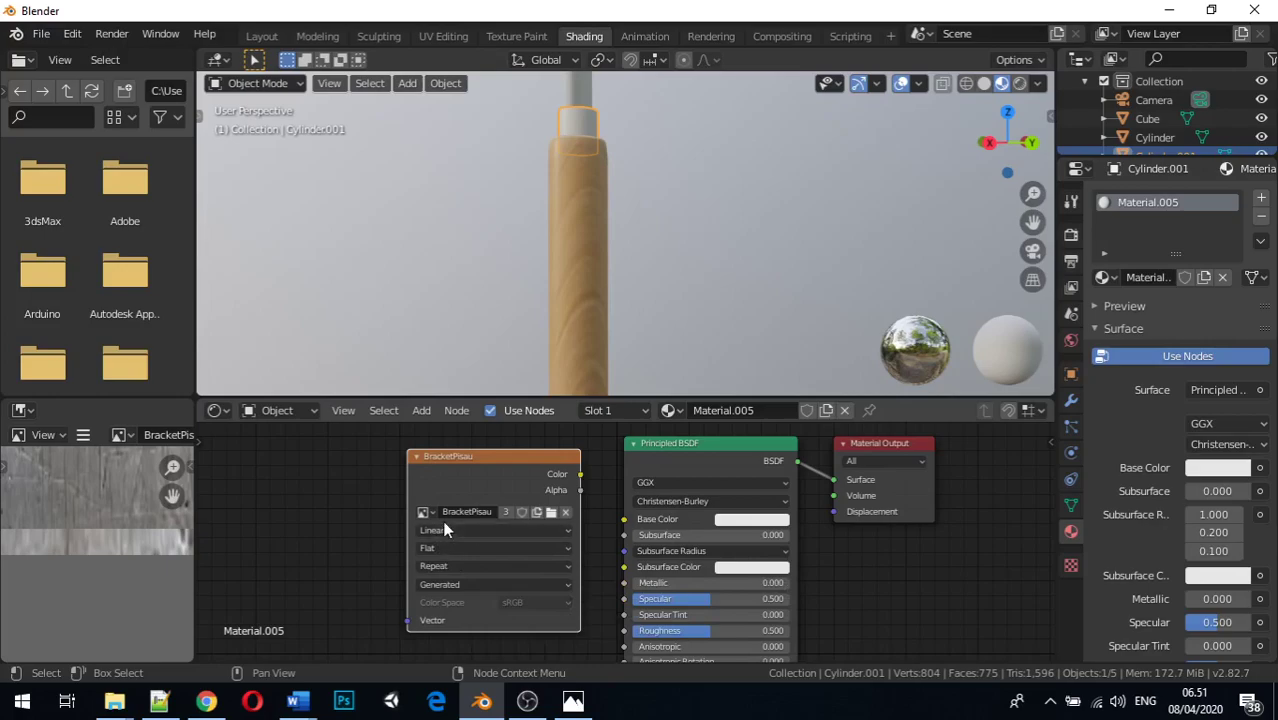
Step: Connect the BracketPisau texture's Color output to the Principled BSDF's Base Color and inspect the collar up close
drag(579, 474, 622, 519)
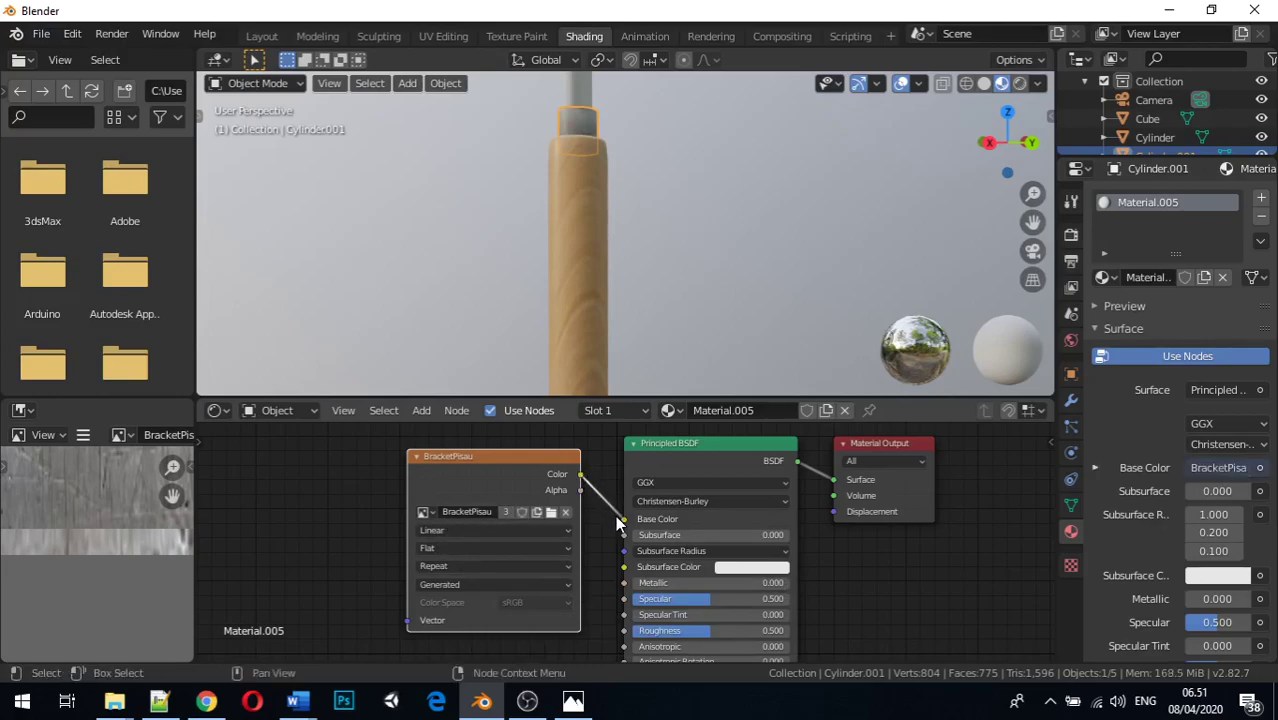
middle_drag(548, 232, 719, 320)
scroll(708, 214, up, 5)
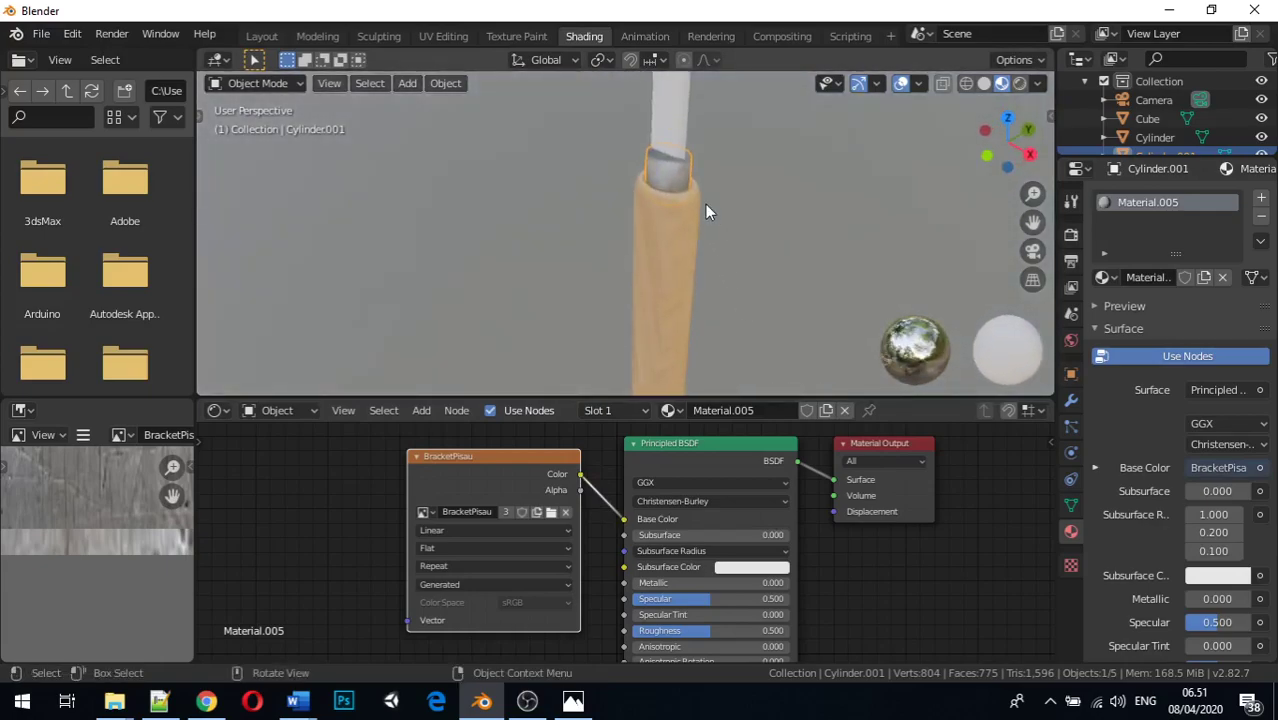
middle_drag(708, 194, 531, 274)
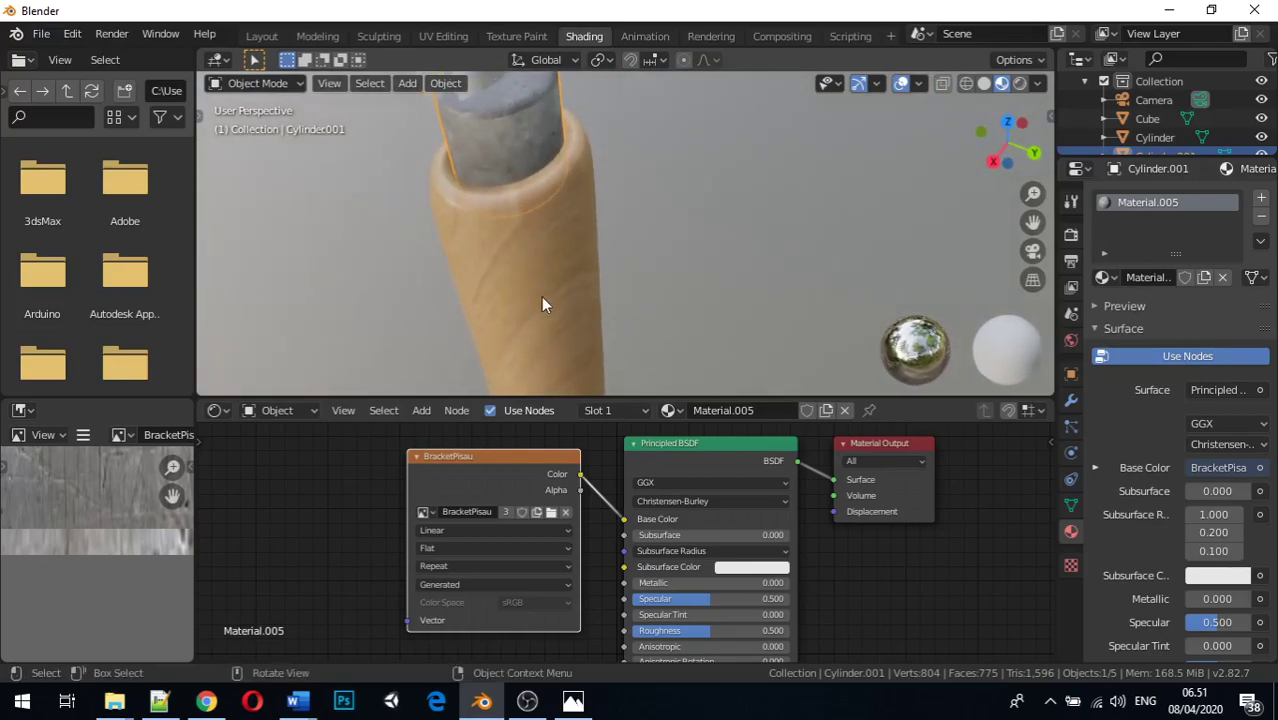
Step: Set the collar material's Metallic to 1.000 and Roughness to 0.655, checking the look from several angles
drag(637, 580, 788, 580)
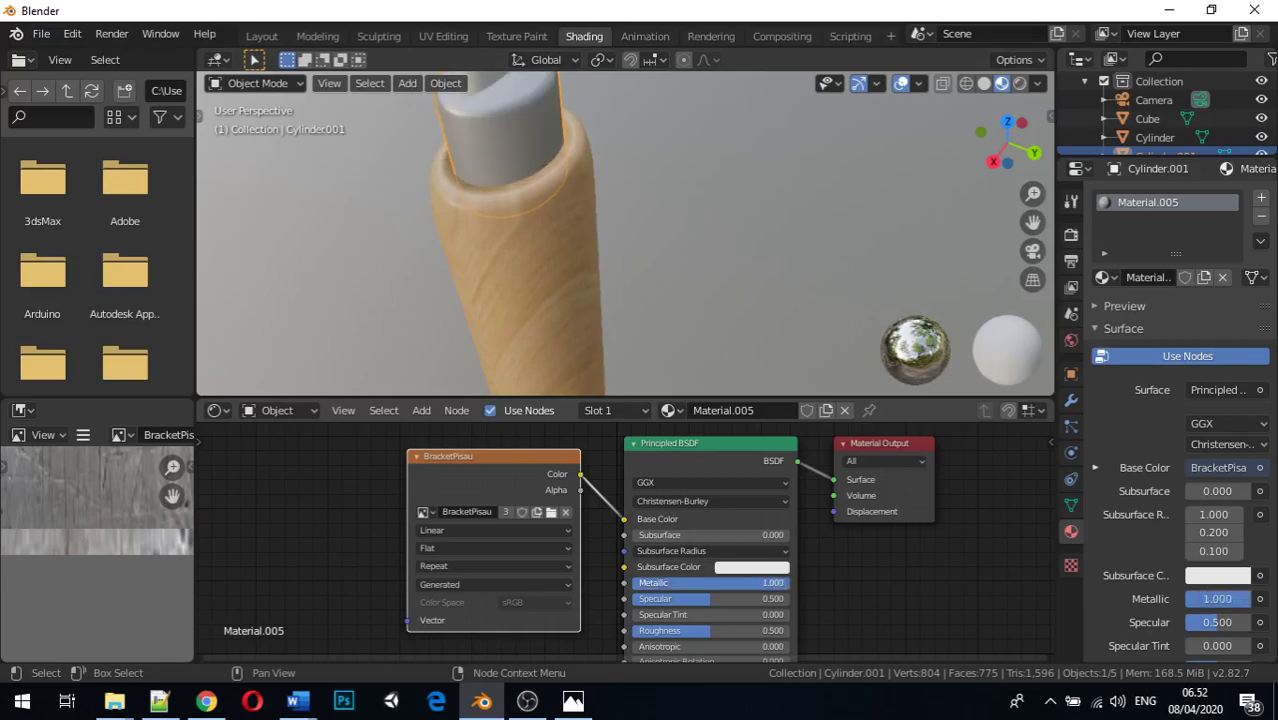
middle_drag(690, 335, 791, 300)
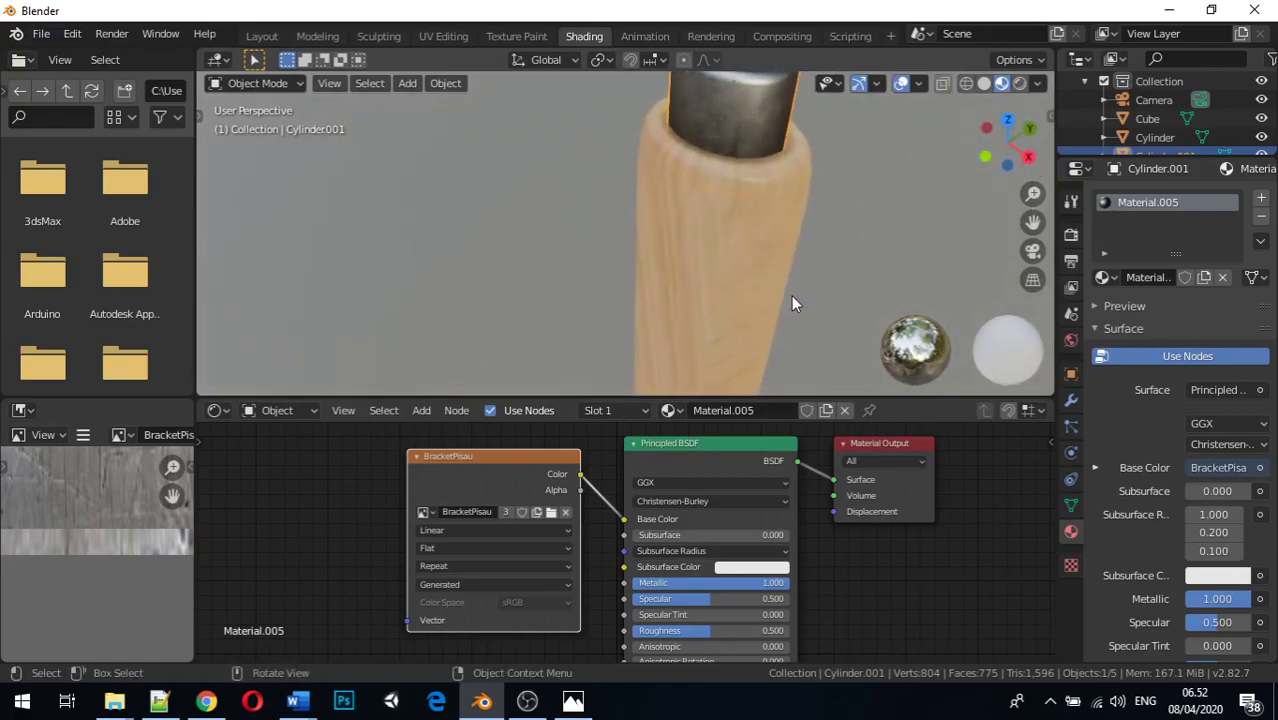
drag(712, 628, 729, 628)
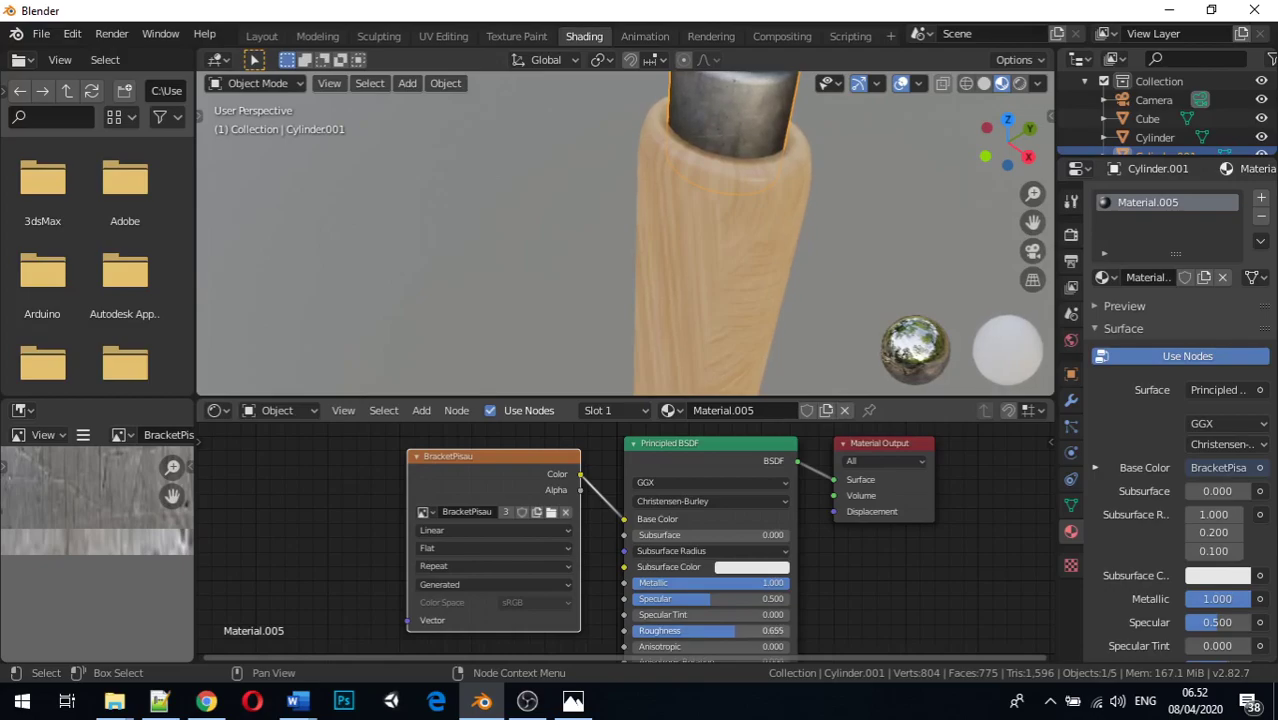
middle_drag(713, 269, 703, 233)
scroll(701, 232, down, 2)
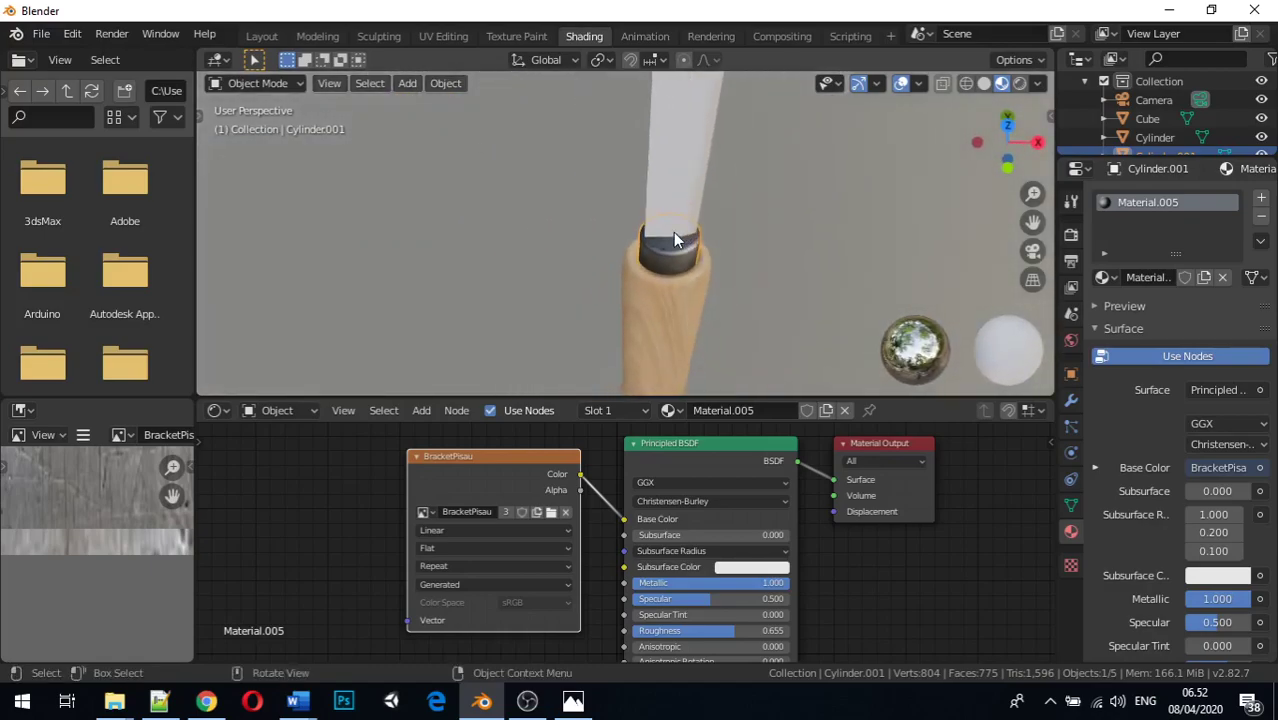
Step: Select the blade in the Layout workspace, enter Edit Mode on it and deselect all of its geometry
click(262, 36)
middle_drag(589, 303, 514, 317)
click(515, 316)
key(Tab)
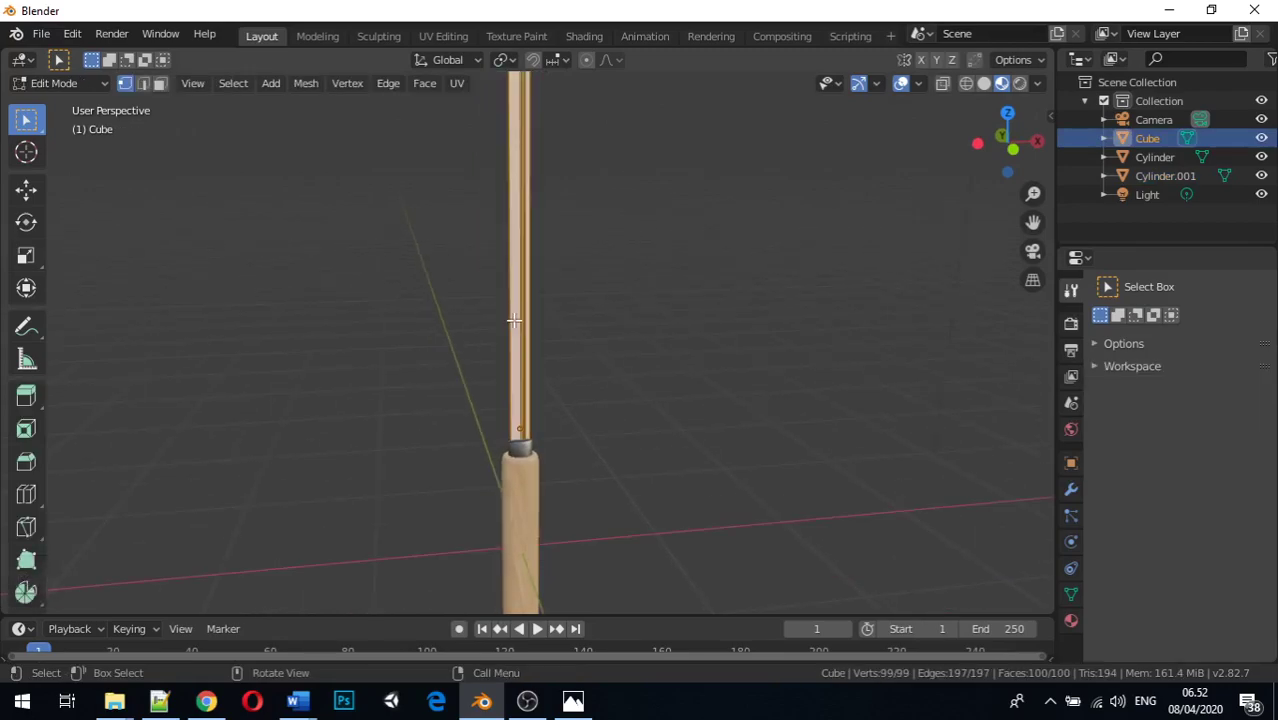
click(659, 305)
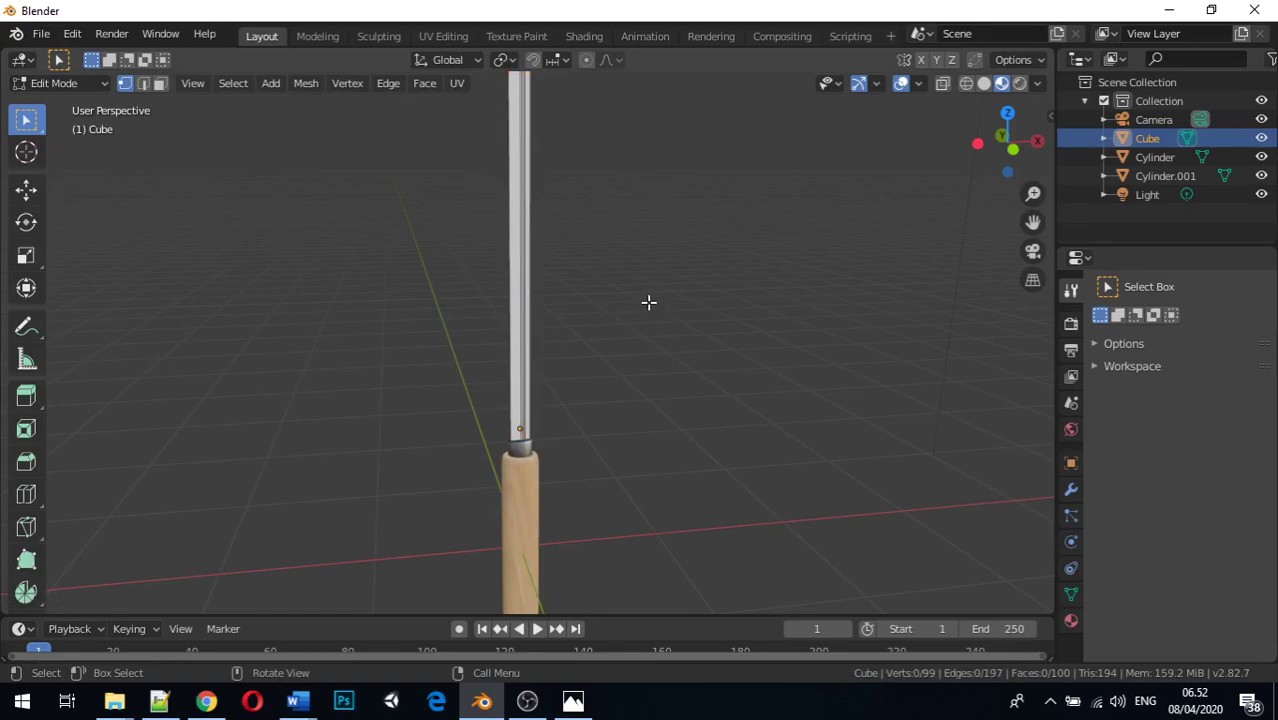
Step: Select all of the blade's geometry and unwrap it with the Unwrap operation
key(a)
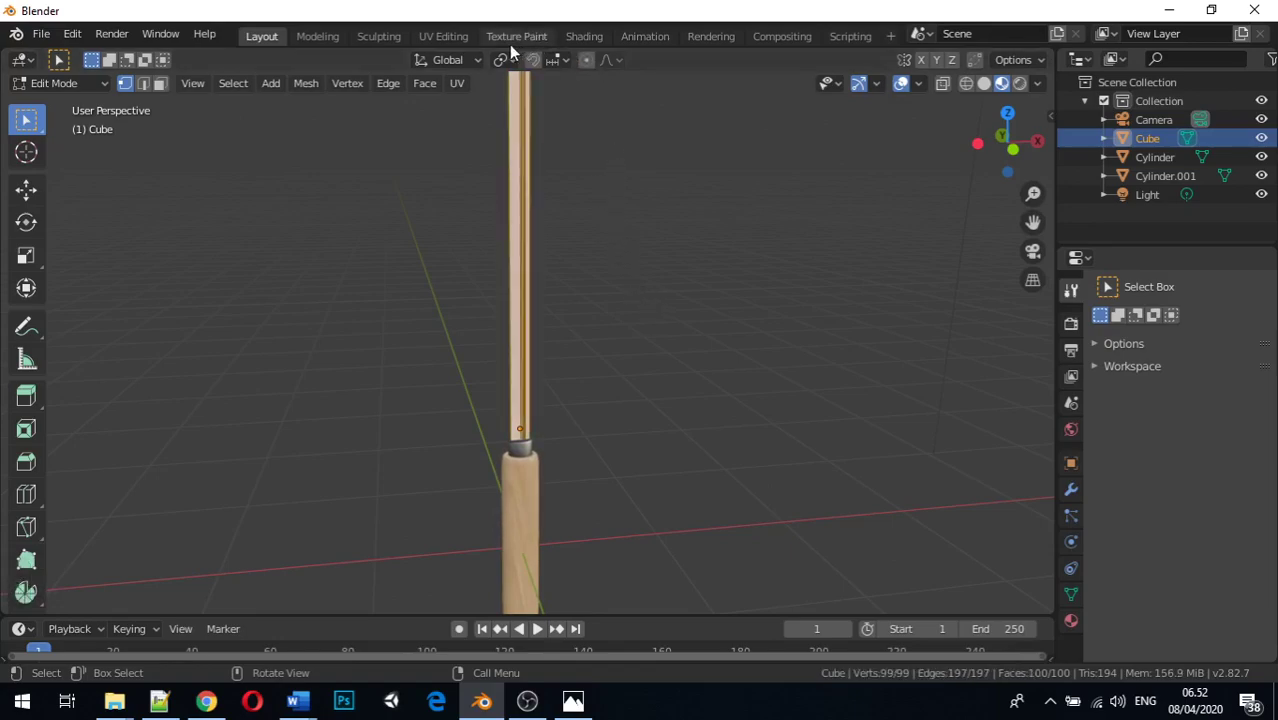
click(457, 85)
click(487, 105)
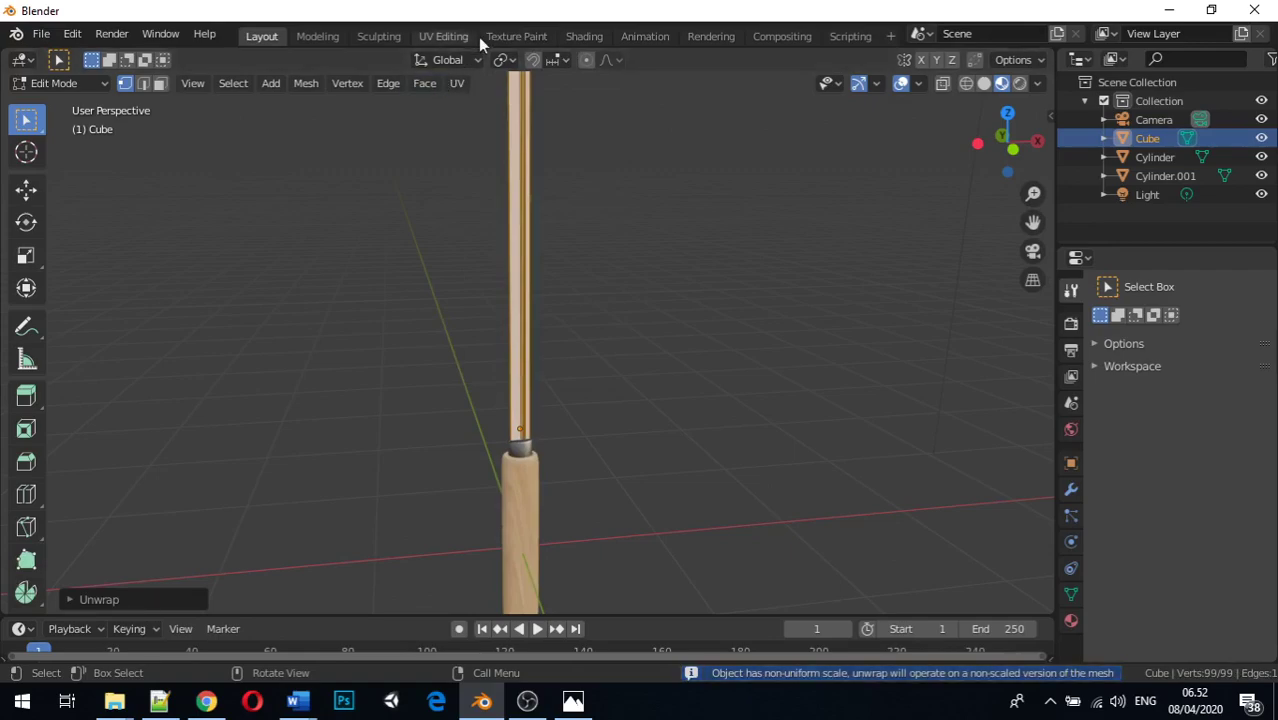
Step: In the Texture Paint workspace, create a new blank 2048 x 2048 px image named BesiPisau
click(508, 36)
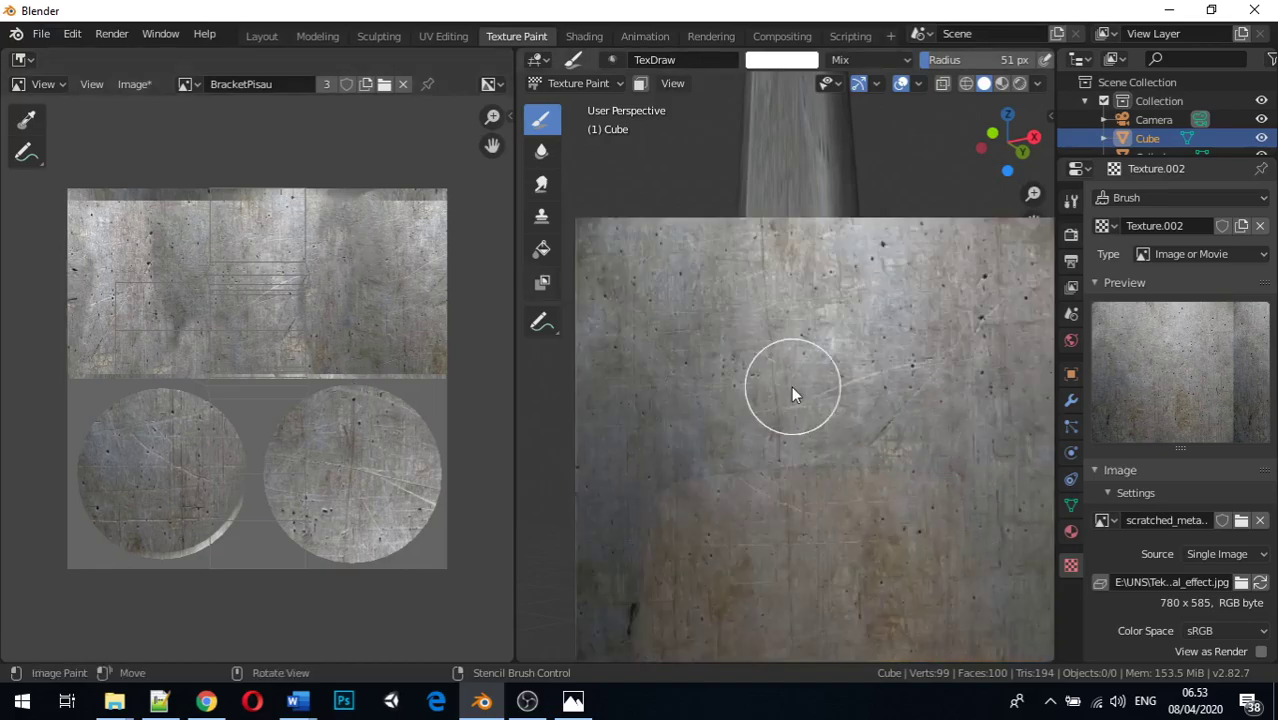
click(131, 84)
click(137, 103)
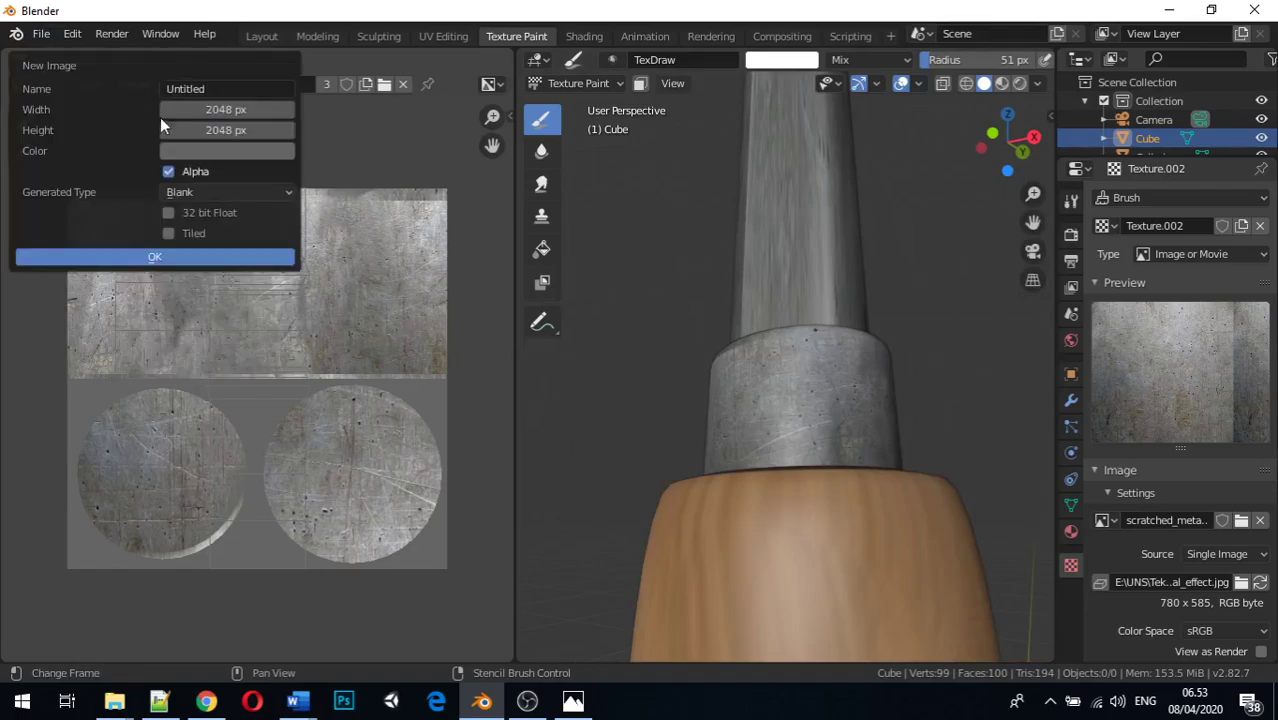
click(219, 91)
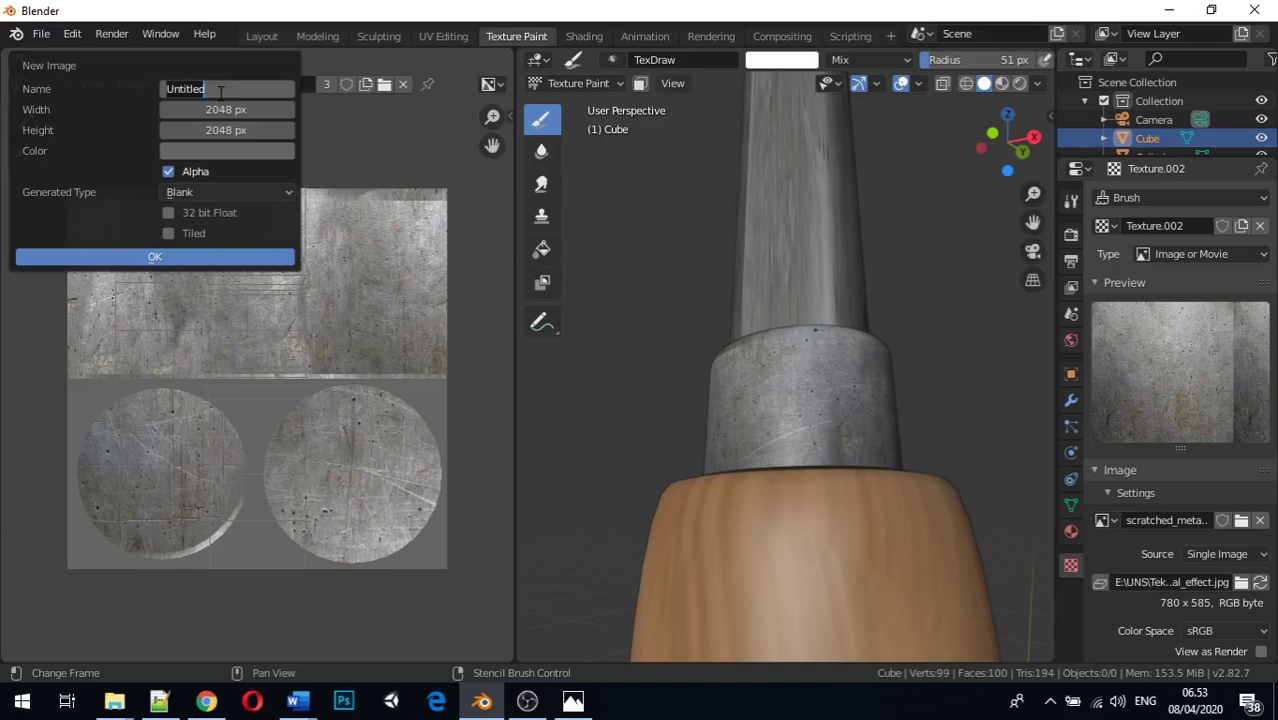
text(B)
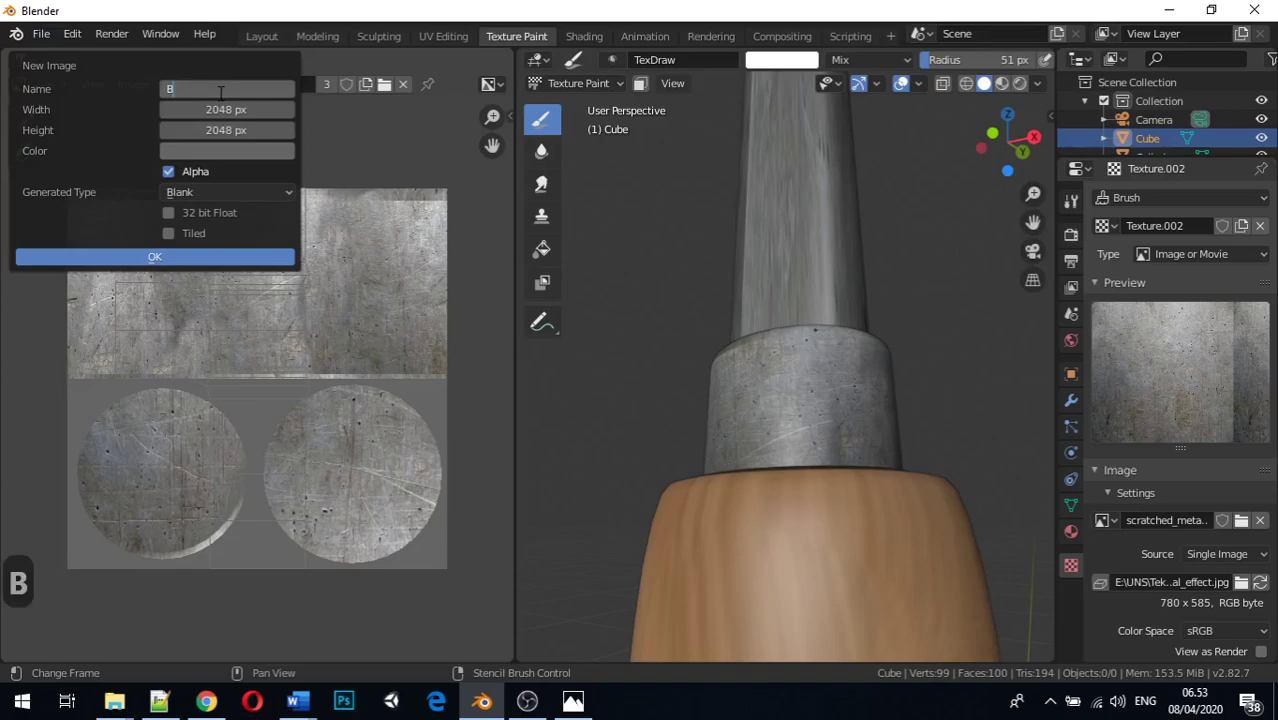
text(esiPisau)
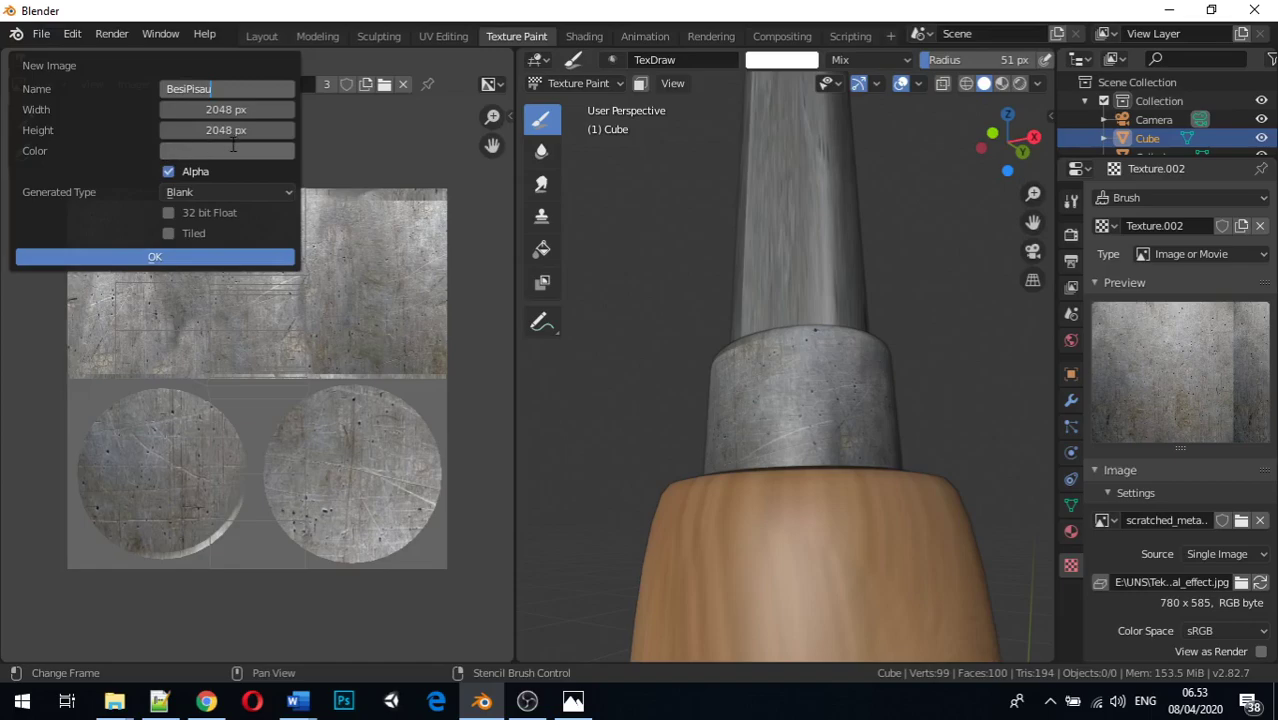
click(208, 255)
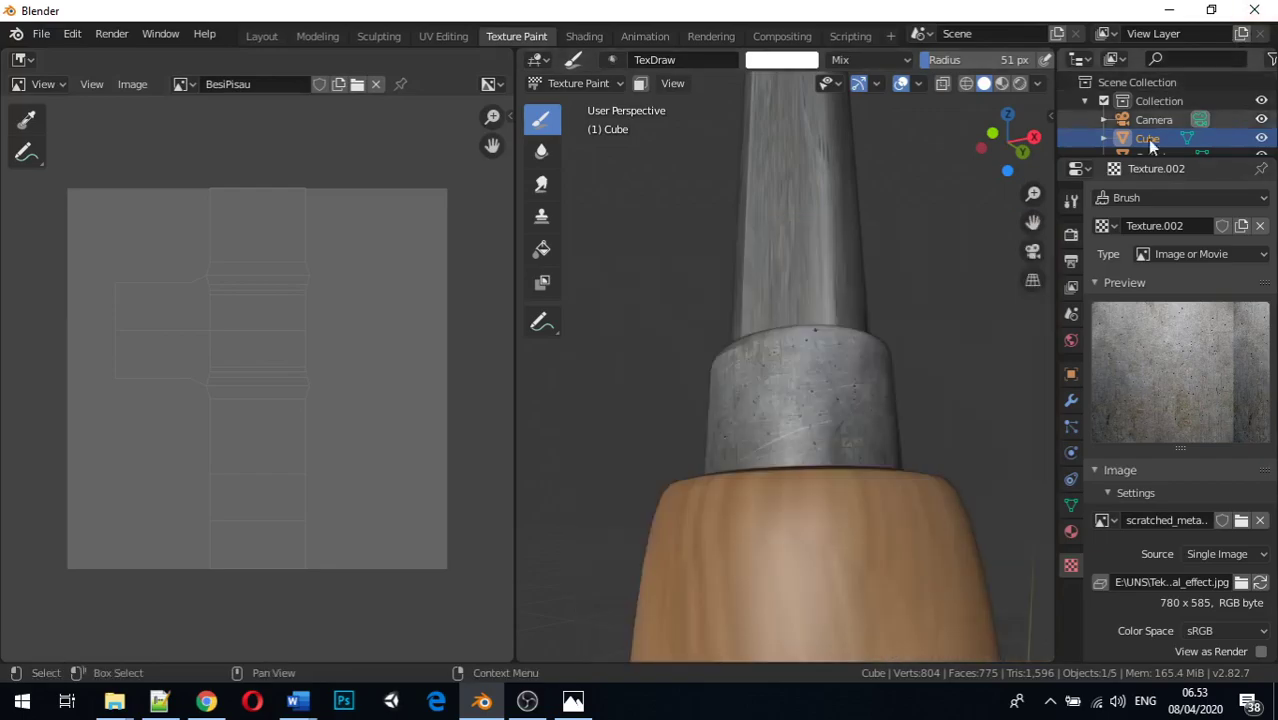
Step: Set the BesiPisau image as the blade's single-image paint target in the texture slots
click(1072, 204)
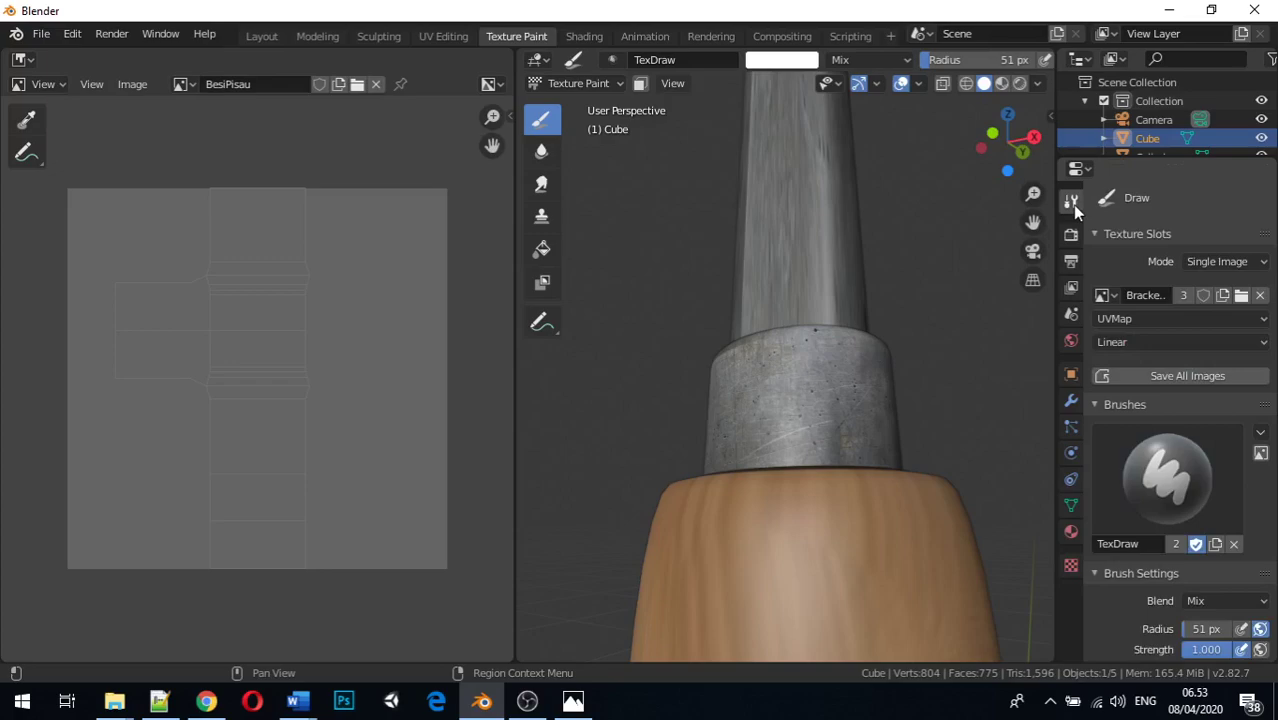
click(1104, 295)
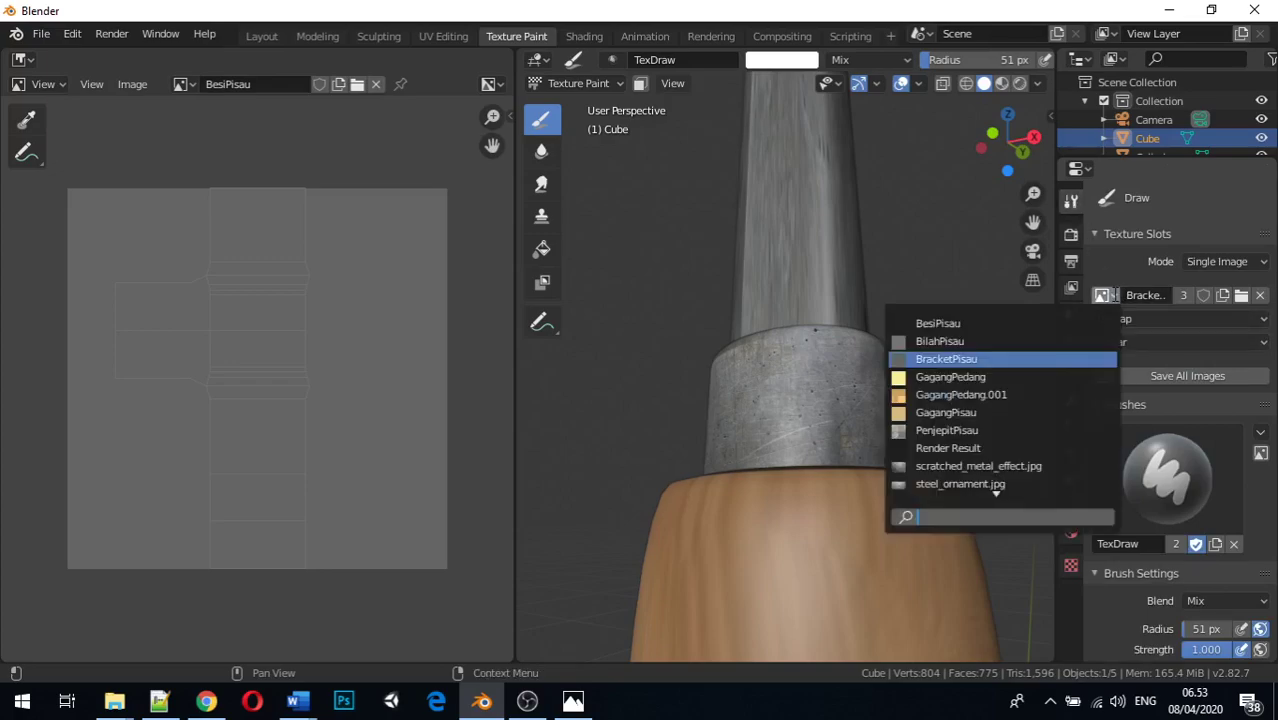
click(995, 323)
scroll(882, 372, down, 3)
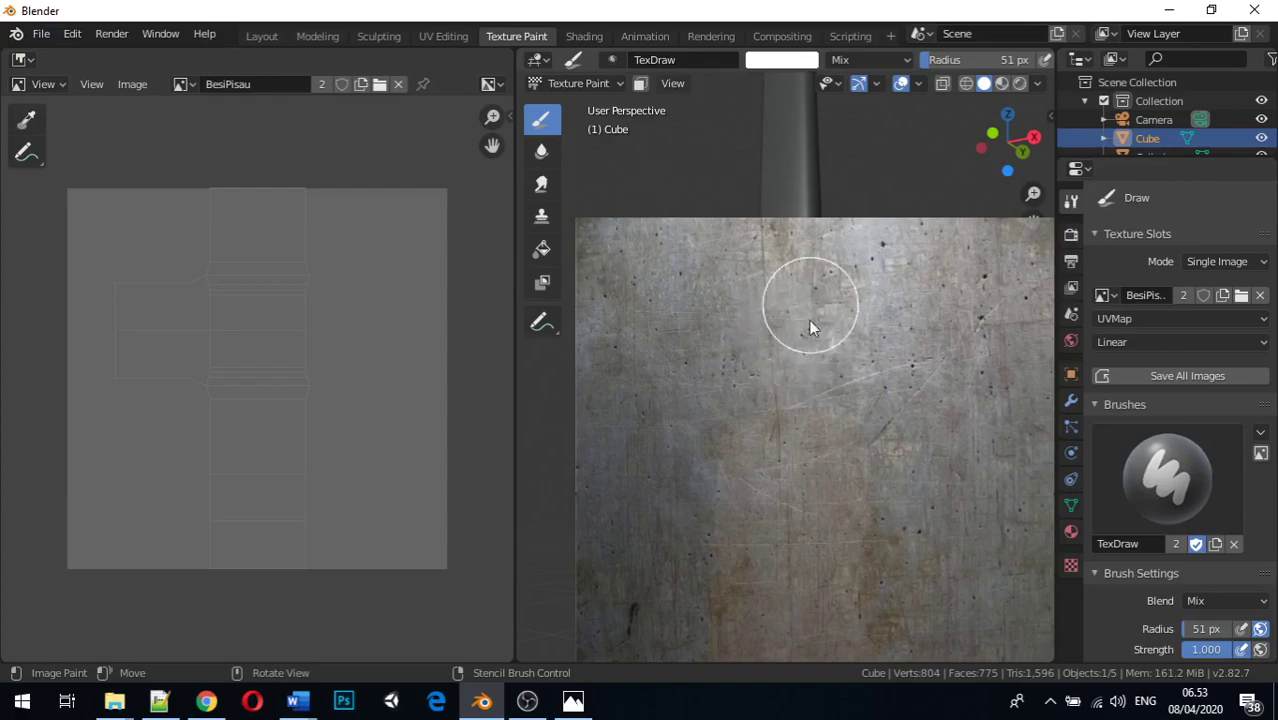
Step: Load steel_ornament.jpg from the Textrue folder as the brush texture's image
click(1071, 566)
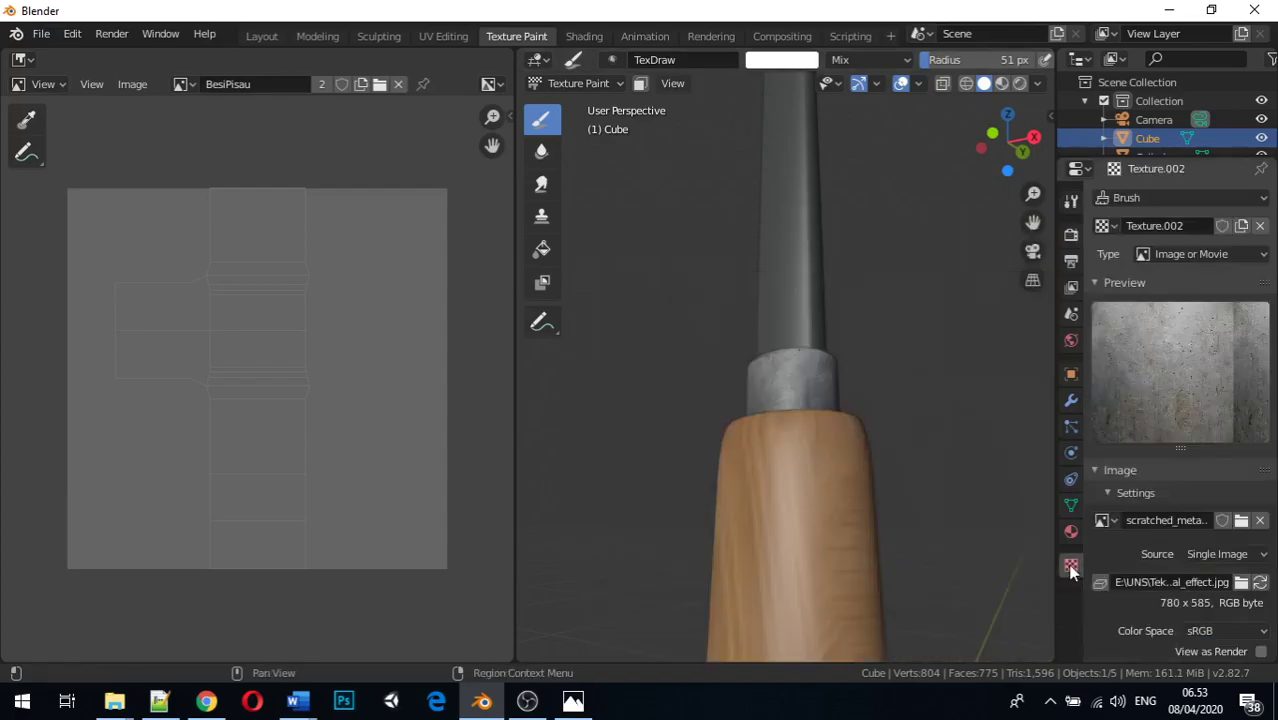
click(1241, 520)
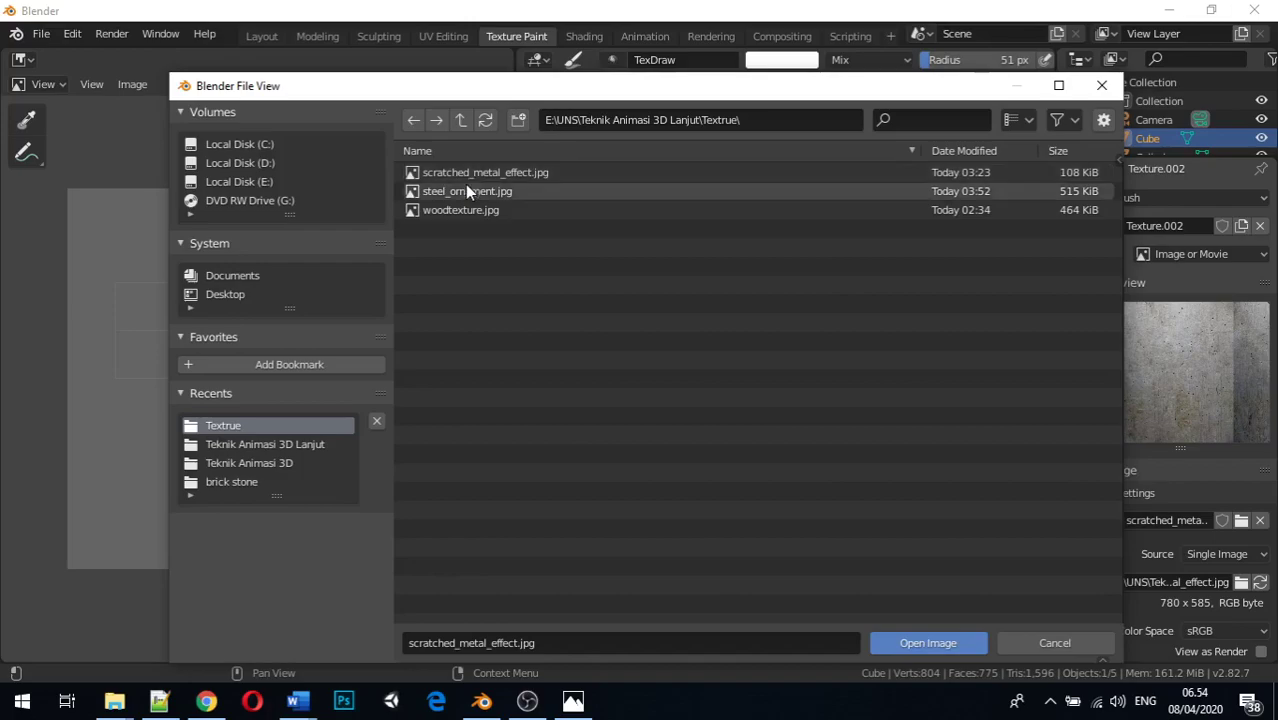
double_click(467, 198)
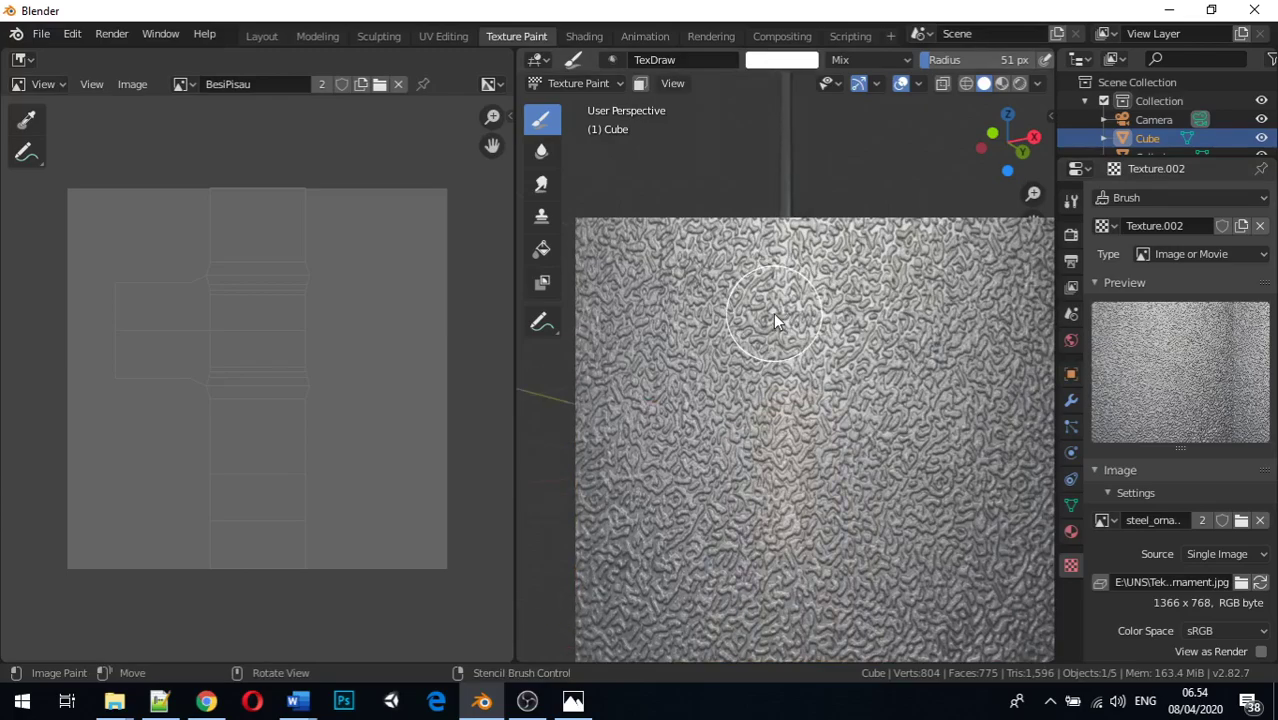
Step: Frame the blade in the front orthographic view and shift the steel ornament stencil so it covers the whole blade
key(1)
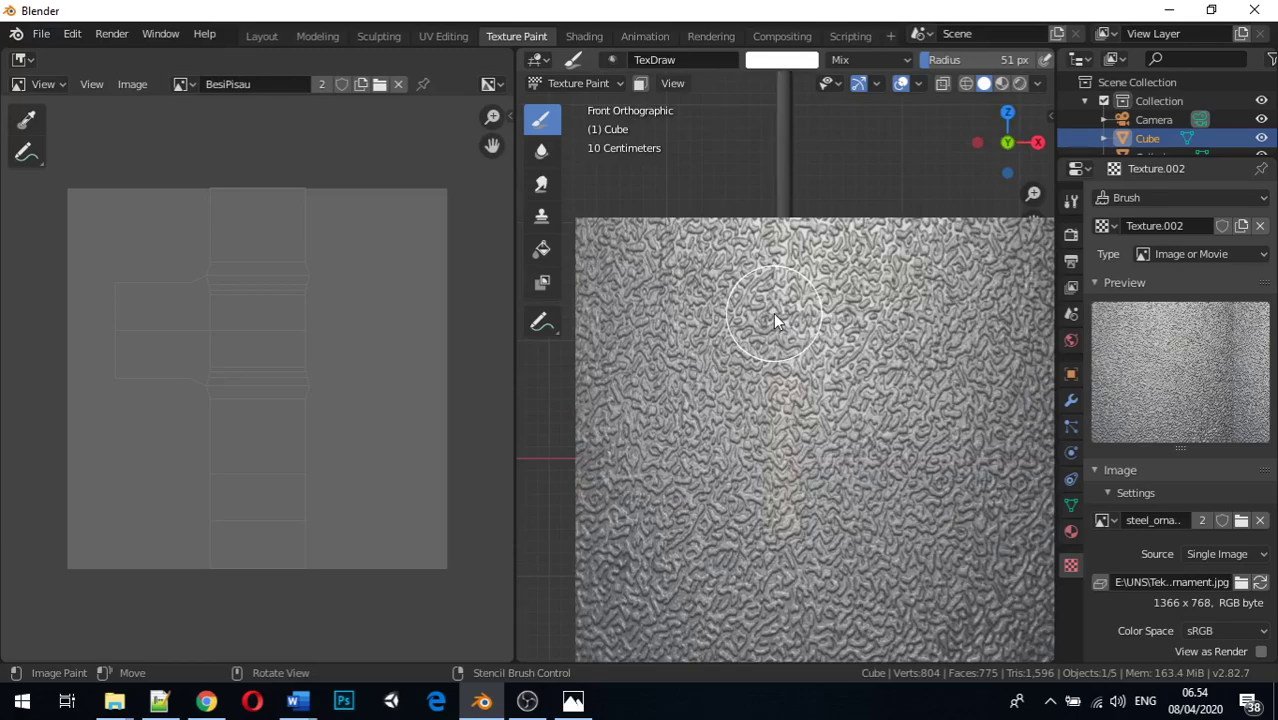
key(Caps_Lock)
mouse_move(801, 256)
middle_down()
mouse_move(801, 308)
mouse_move(816, 285)
mouse_move(810, 275)
mouse_move(796, 290)
mouse_move(784, 554)
middle_up()
key(1)
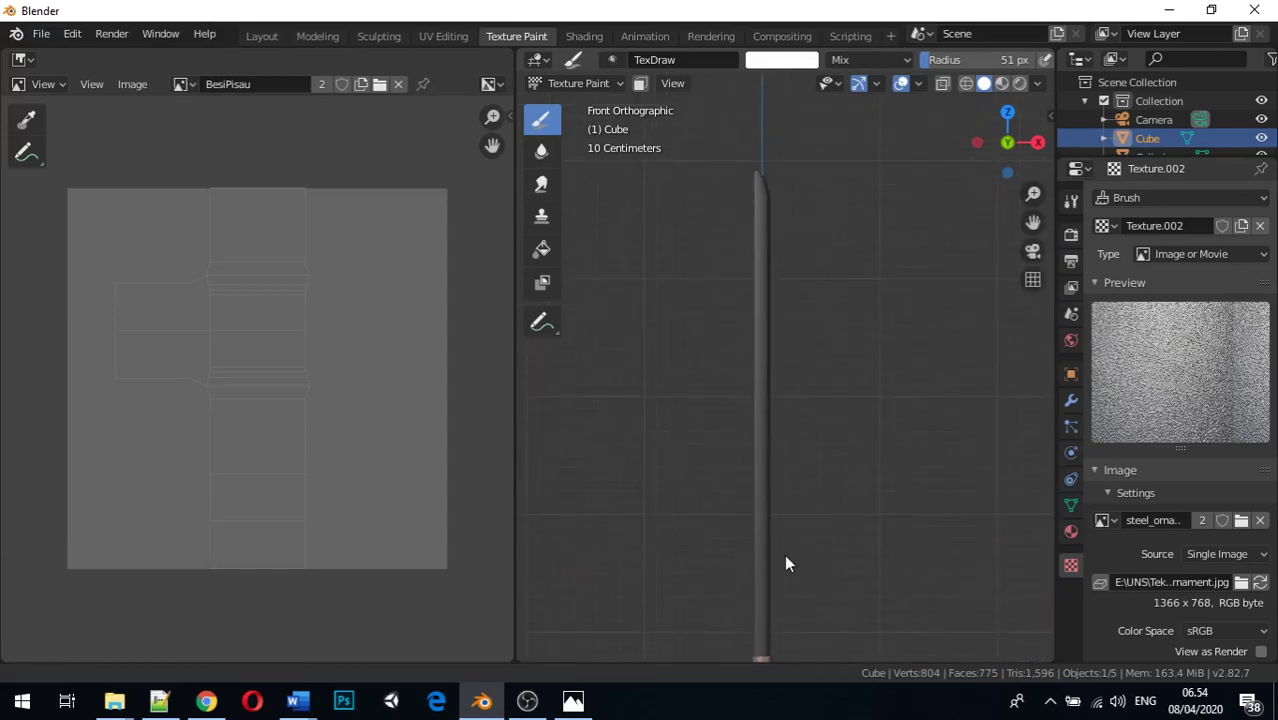
scroll(779, 409, up, 3)
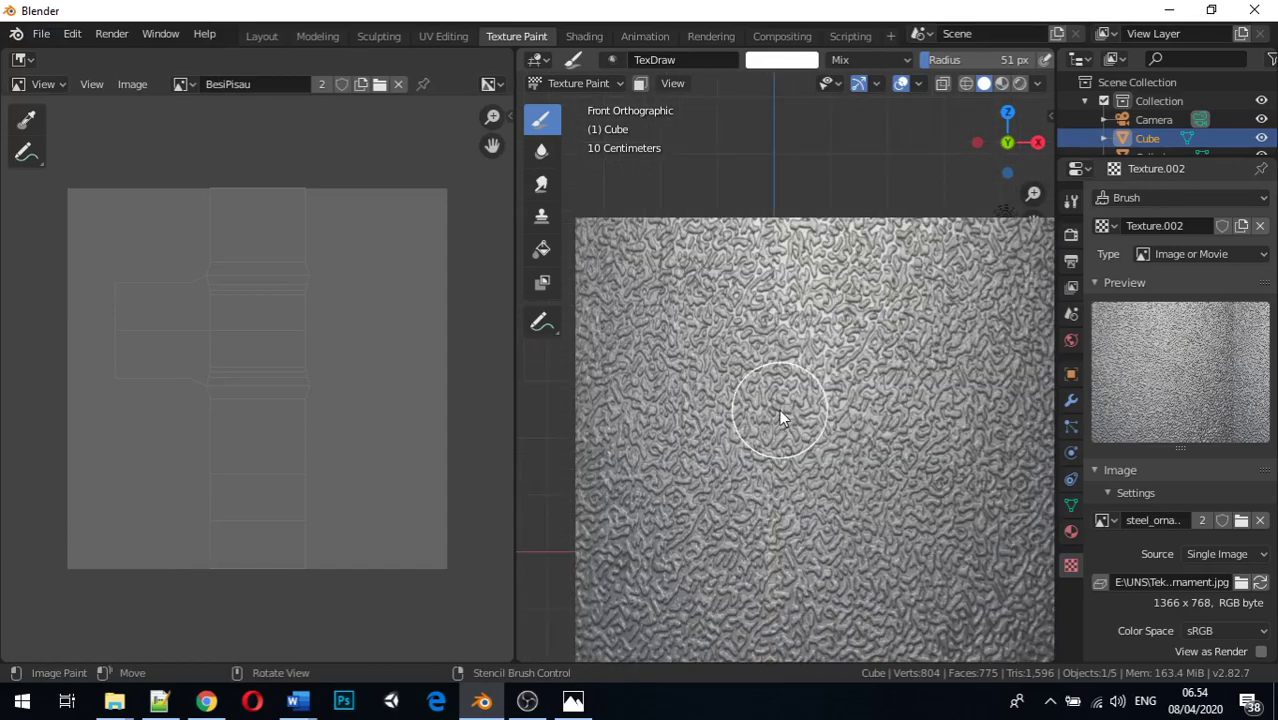
shift+middle_drag(771, 394, 799, 336)
mouse_move(799, 336)
right_down()
mouse_move(795, 228)
mouse_move(768, 297)
right_up()
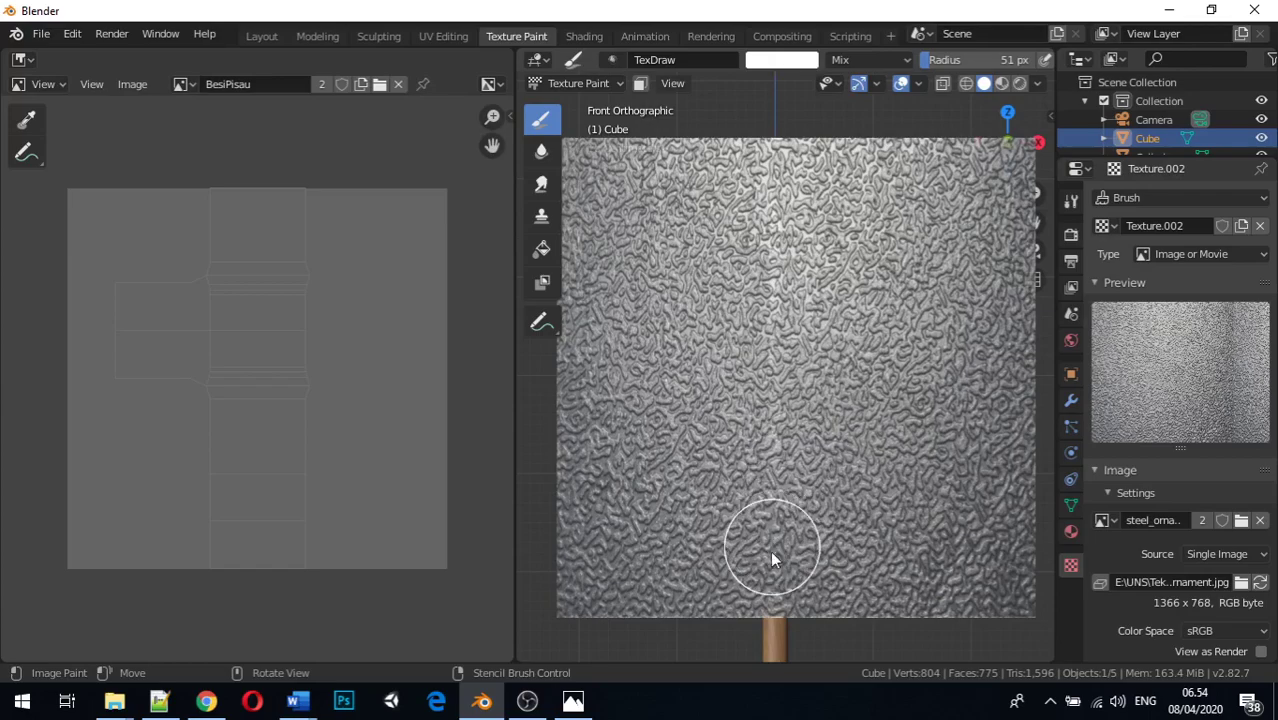
Step: Paint the steel ornament stencil over the blade from the front view and then from the back view
drag(768, 565, 997, 377)
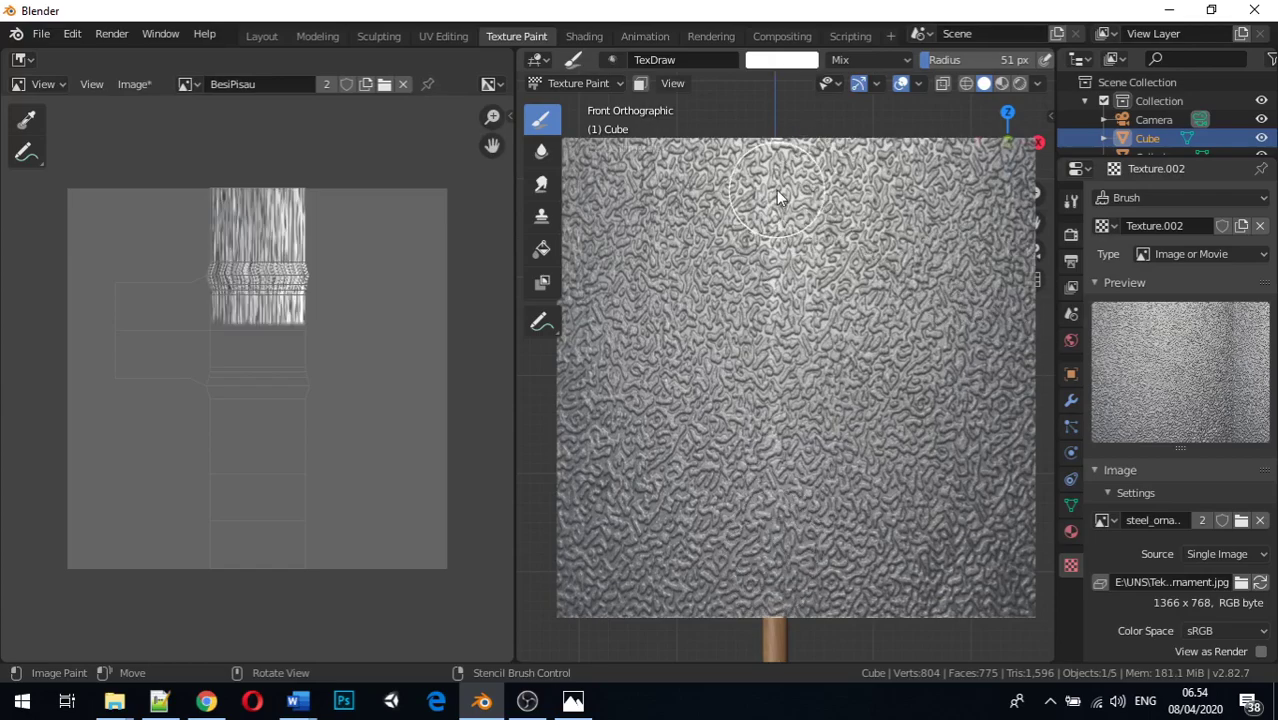
drag(768, 373, 772, 565)
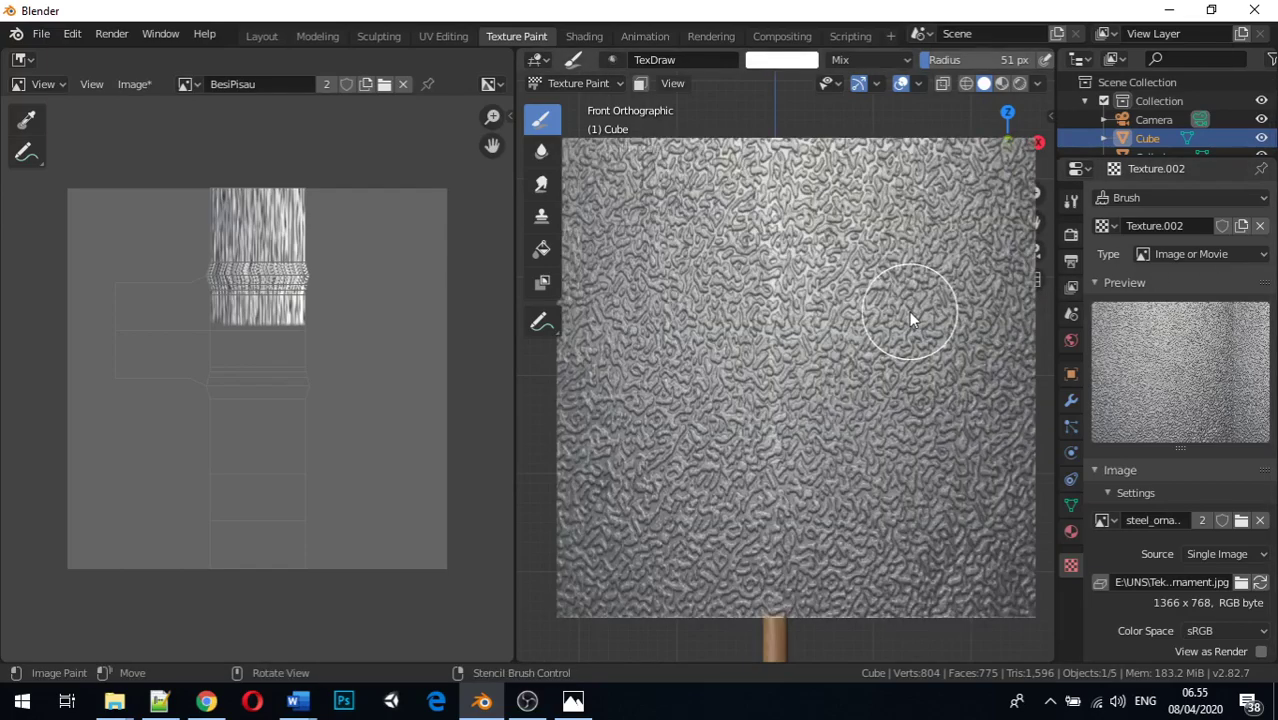
key(ctrl+KP_1)
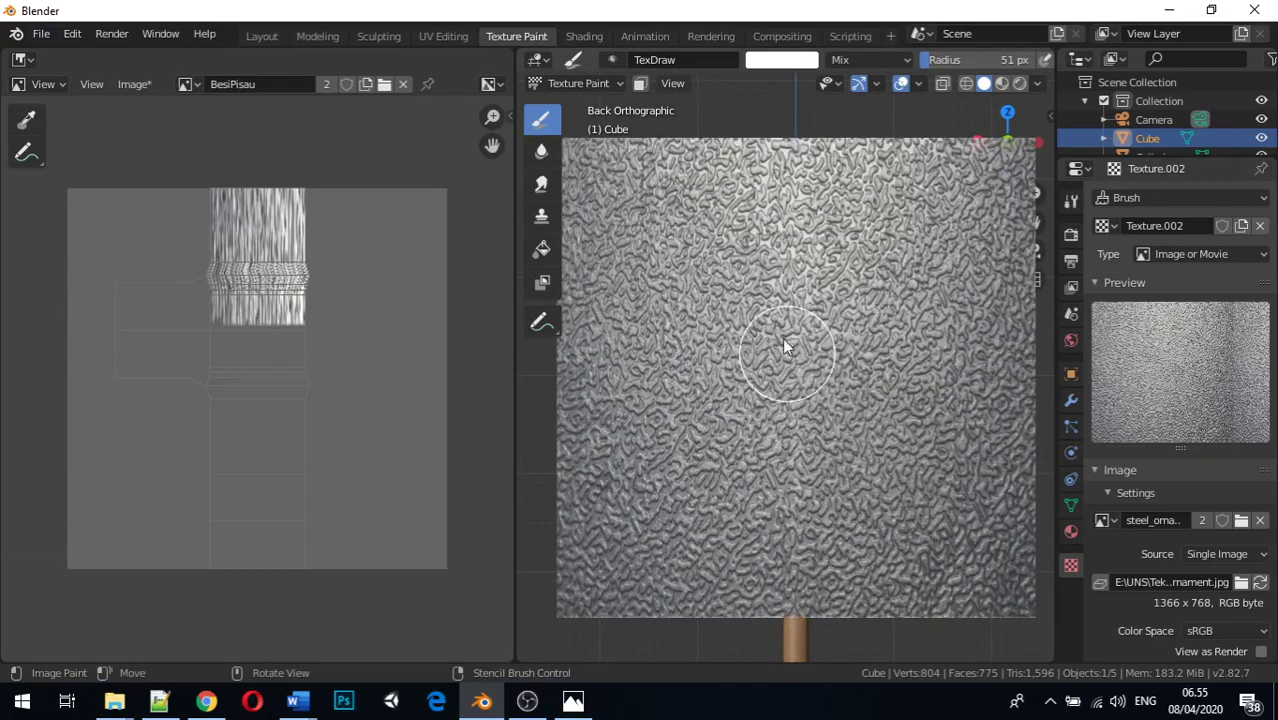
click(962, 423)
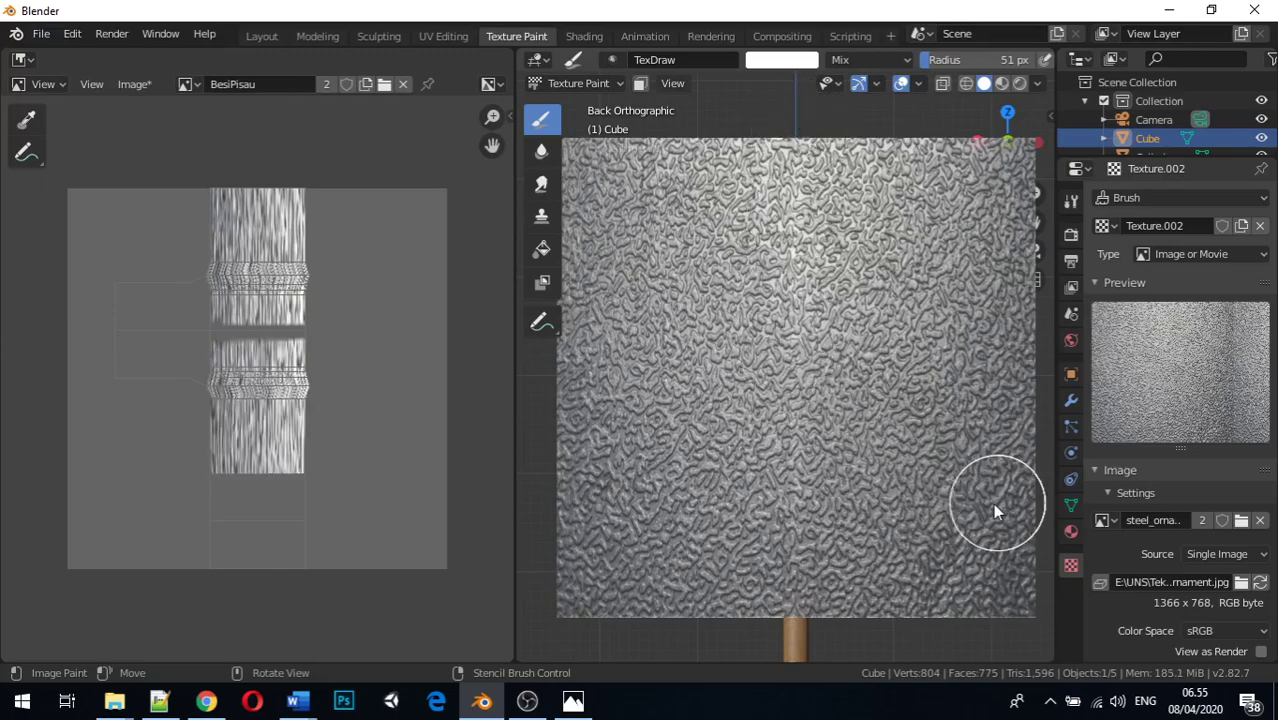
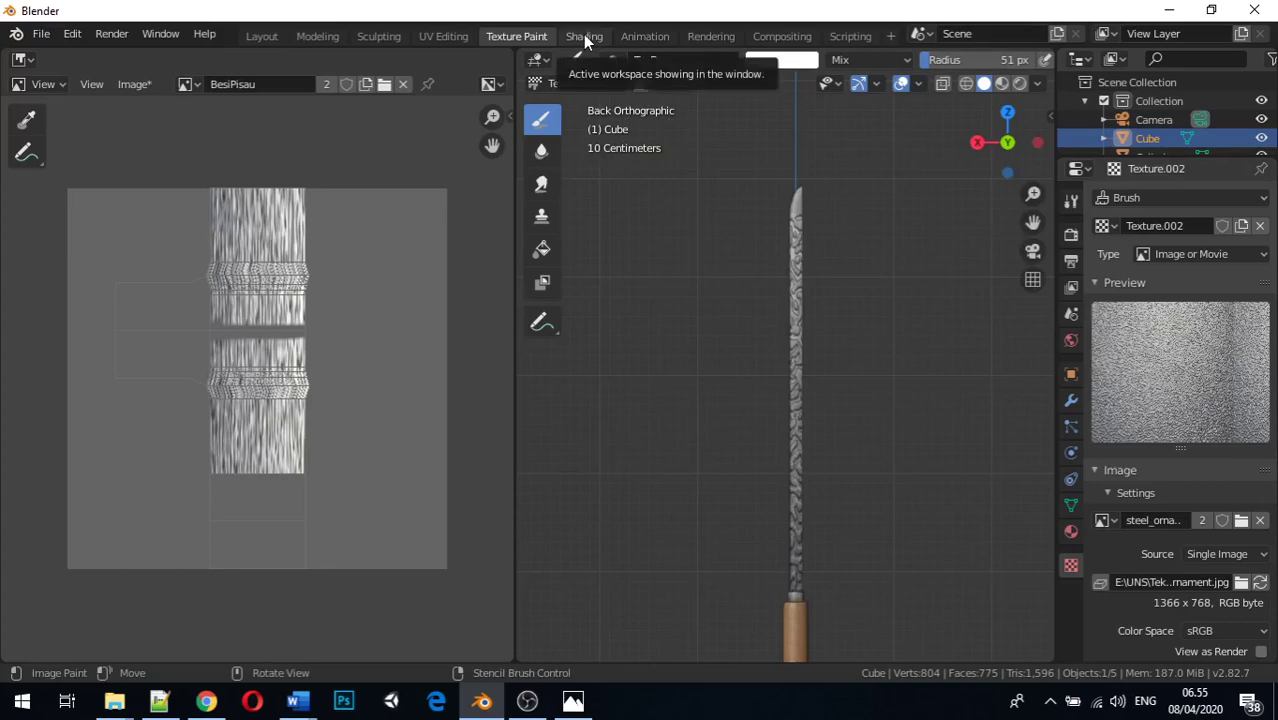
Step: Switch to the Shading workspace and create a new material for the blade
click(272, 35)
scroll(500, 230, down, 3)
scroll(516, 272, up, 1)
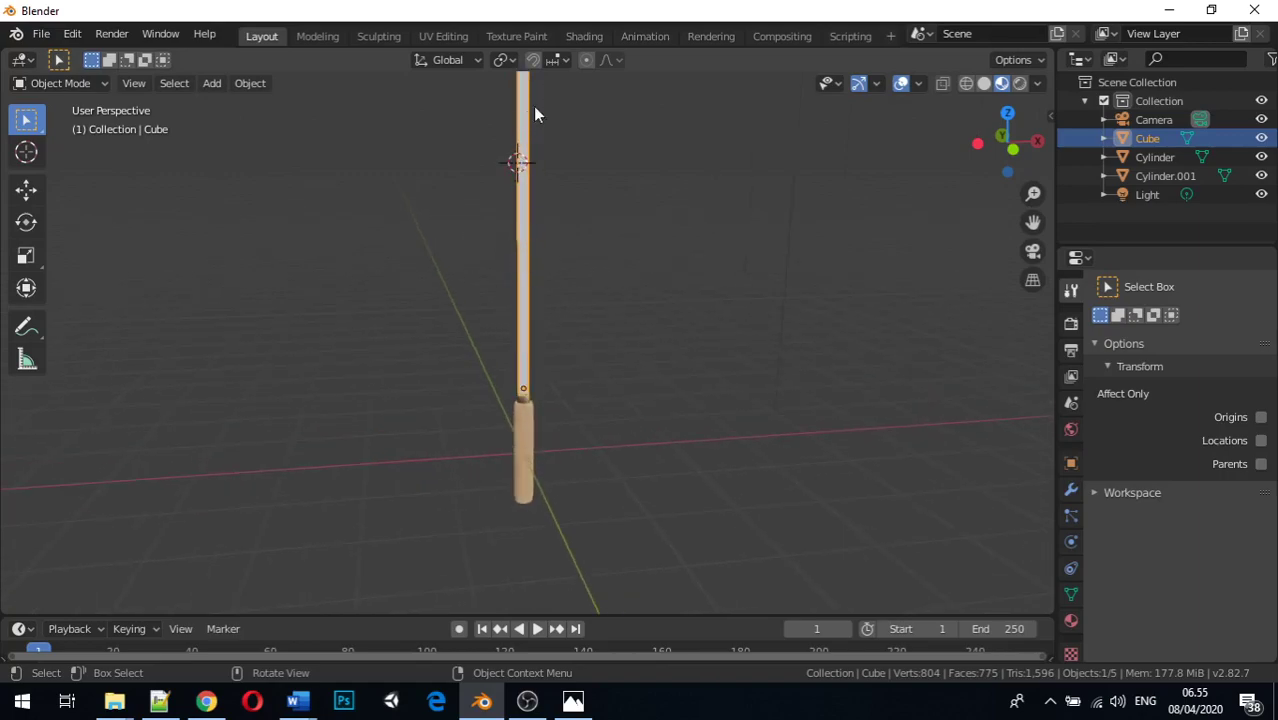
click(584, 36)
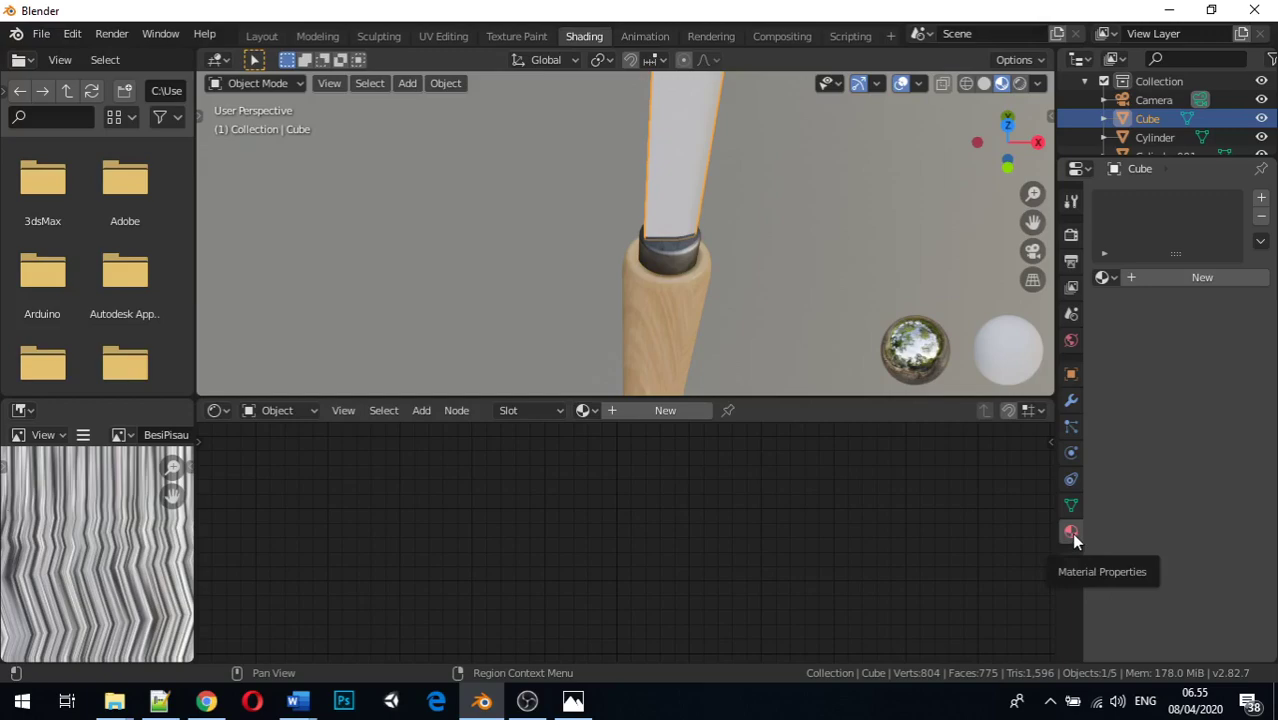
click(1207, 277)
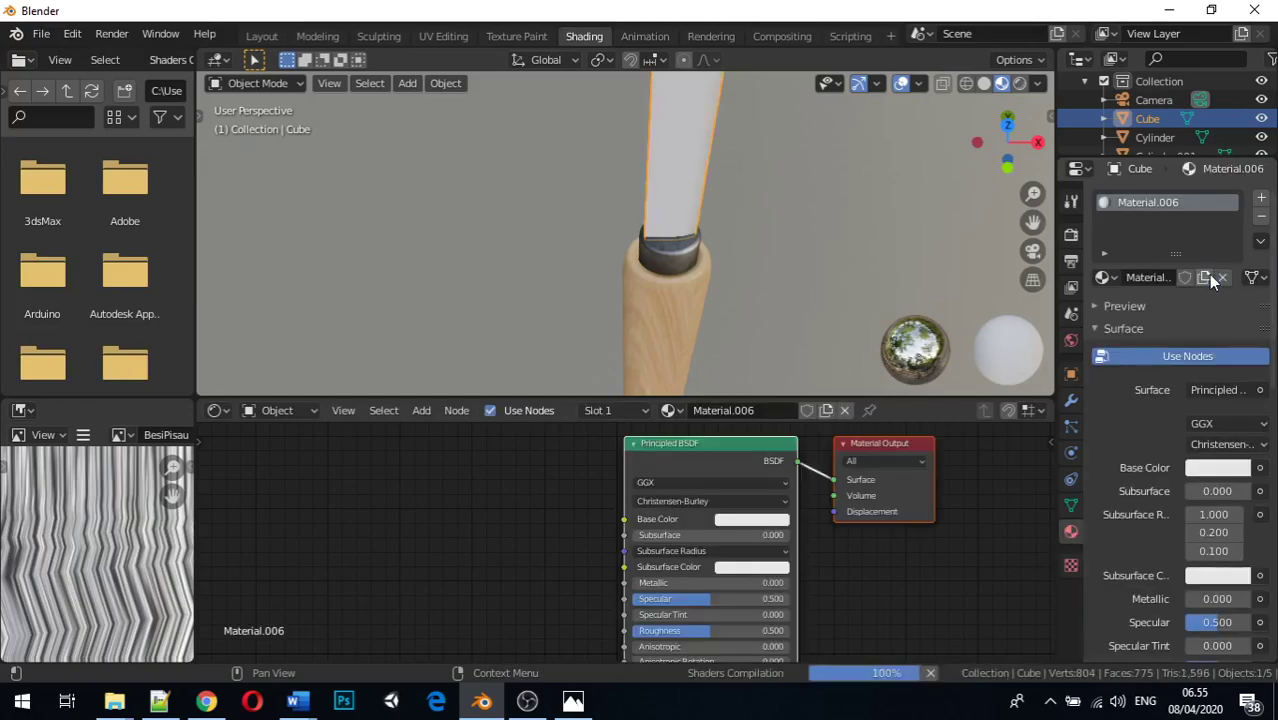
Step: Add an Image Texture node beside the blade's Principled BSDF and assign the BesiPisau image to it
click(520, 530)
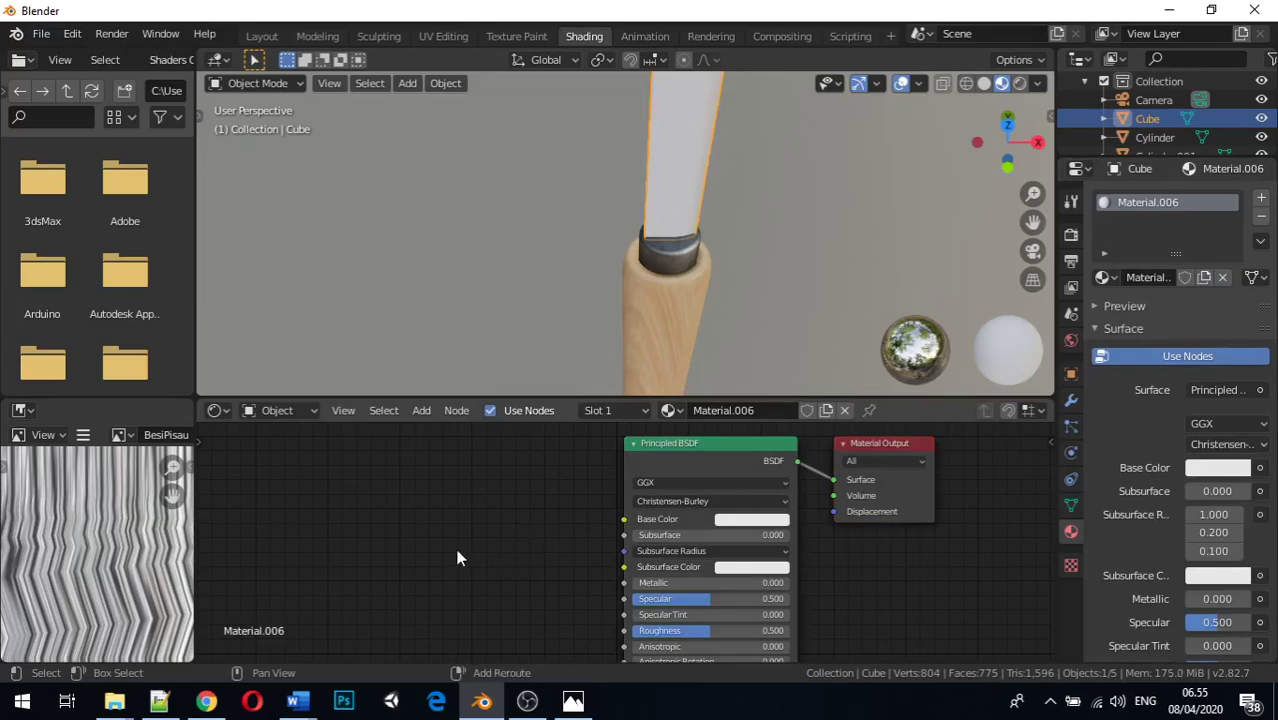
key(shift+a)
mouse_move(457, 549)
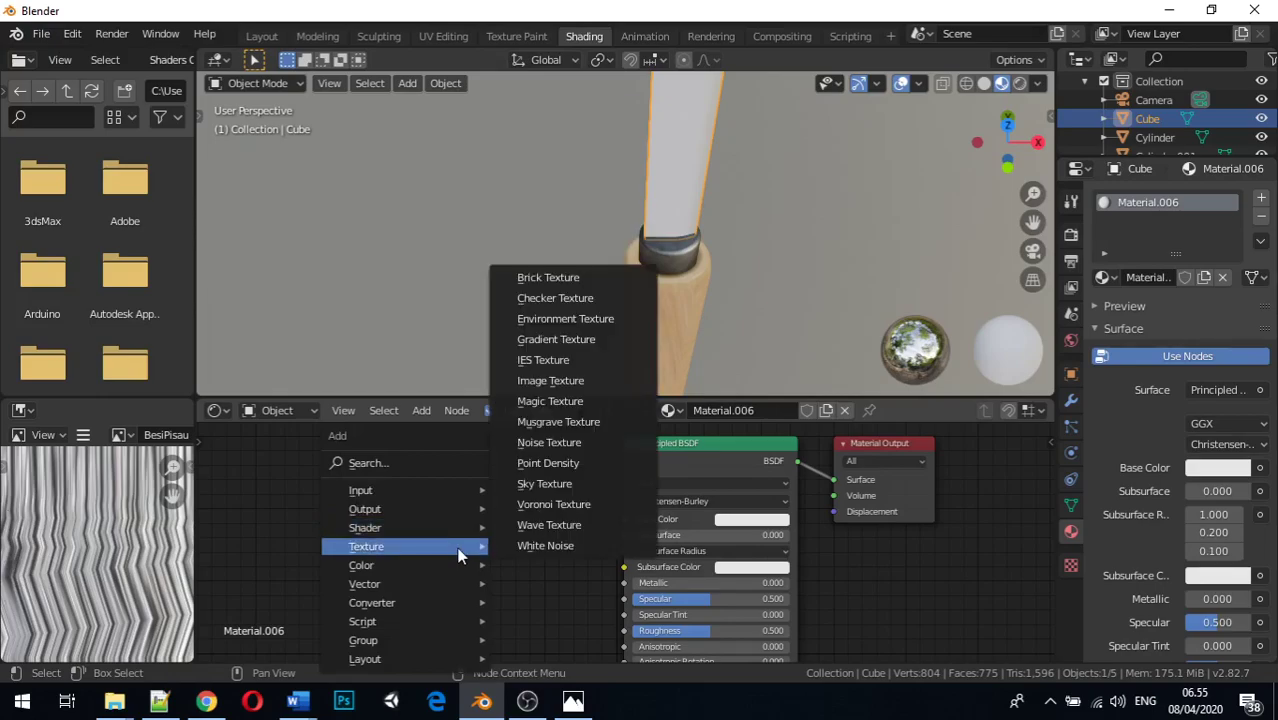
click(576, 381)
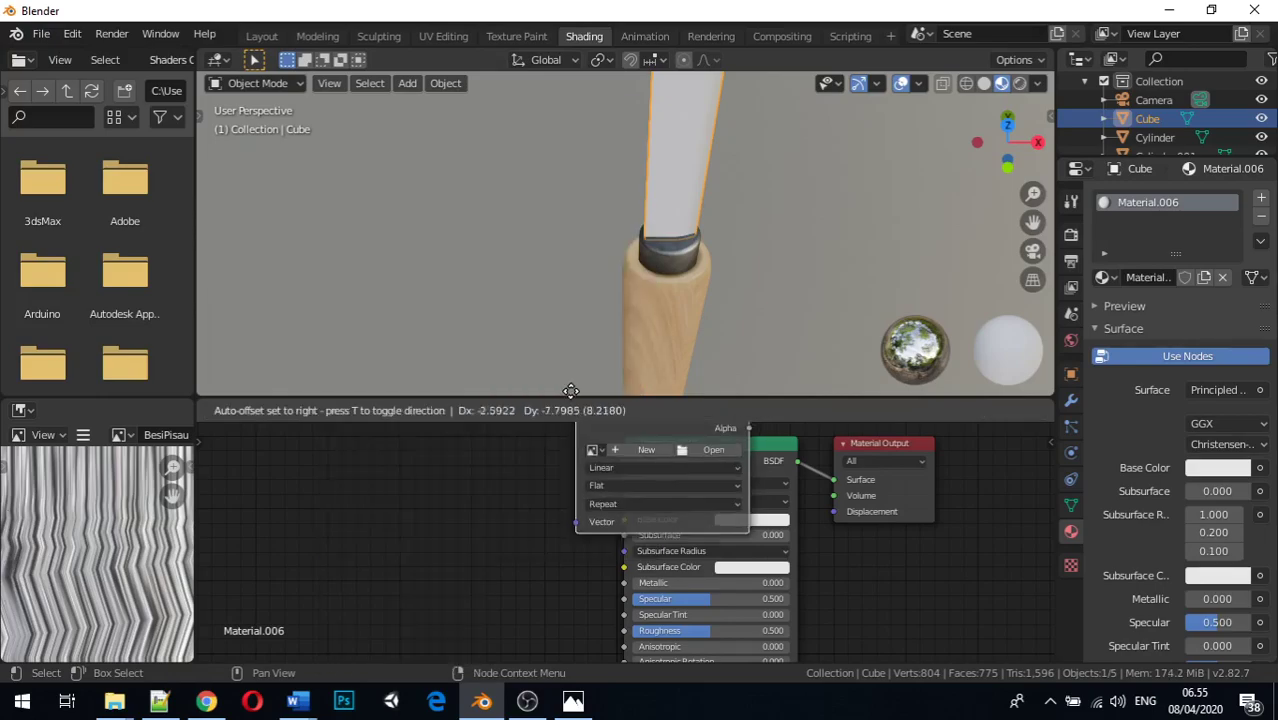
click(400, 475)
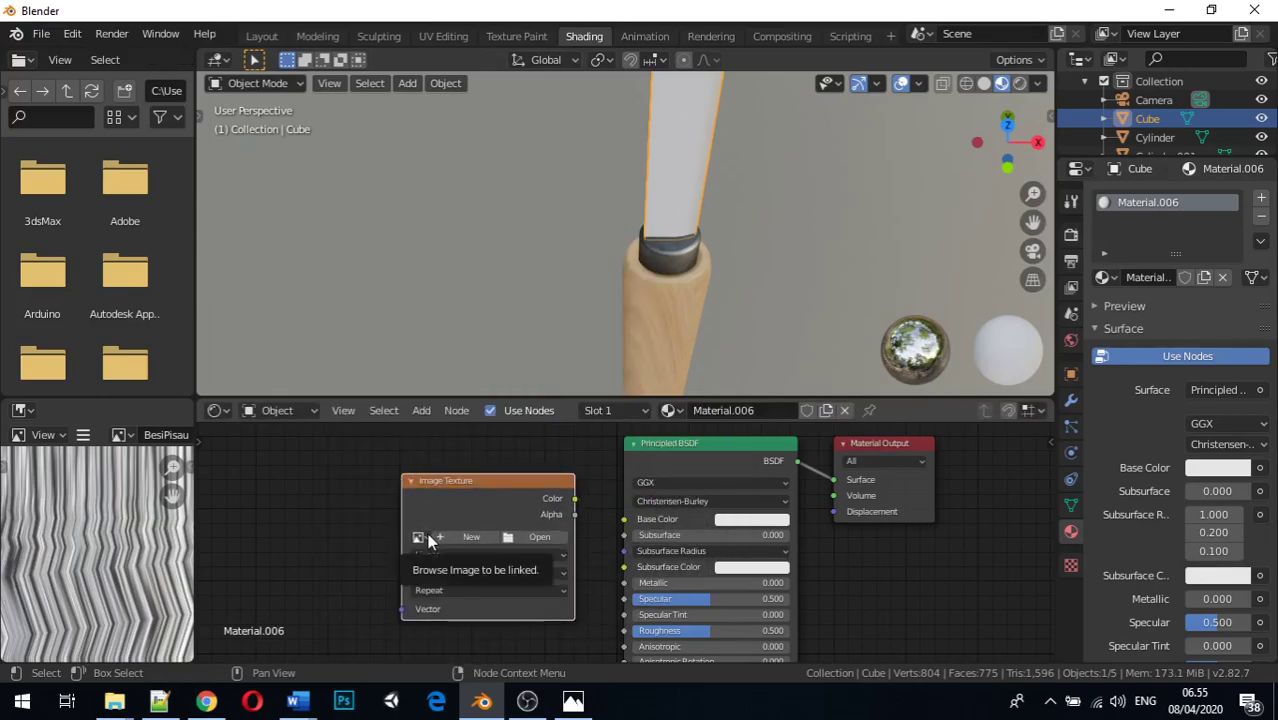
click(420, 538)
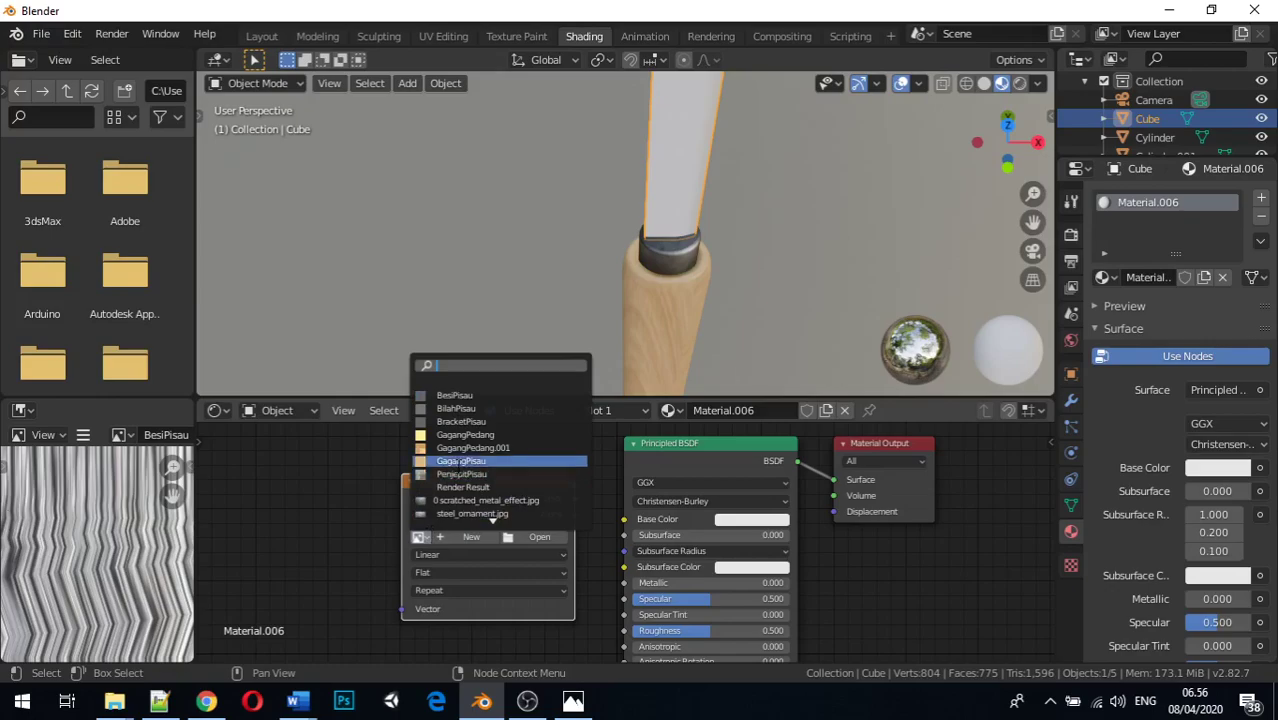
click(460, 394)
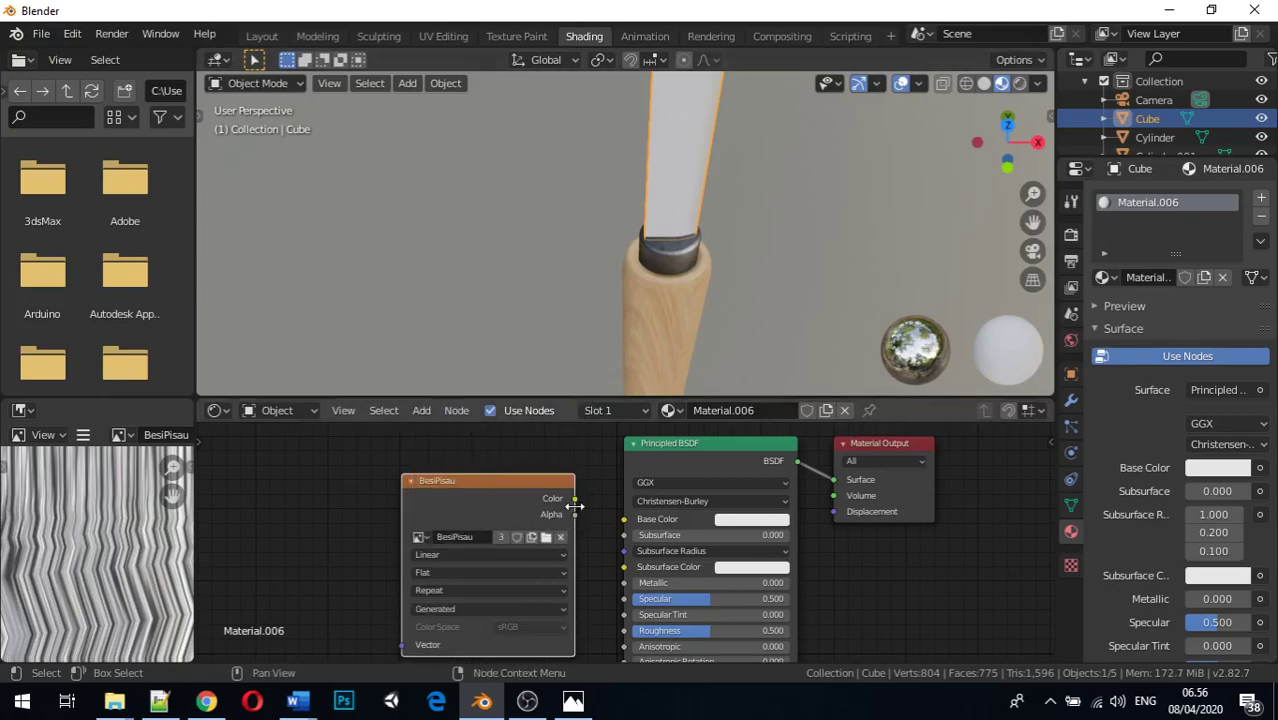
Step: Connect the BesiPisau texture's Color output to the Principled BSDF's Base Color and inspect the blade from several angles
drag(577, 499, 618, 519)
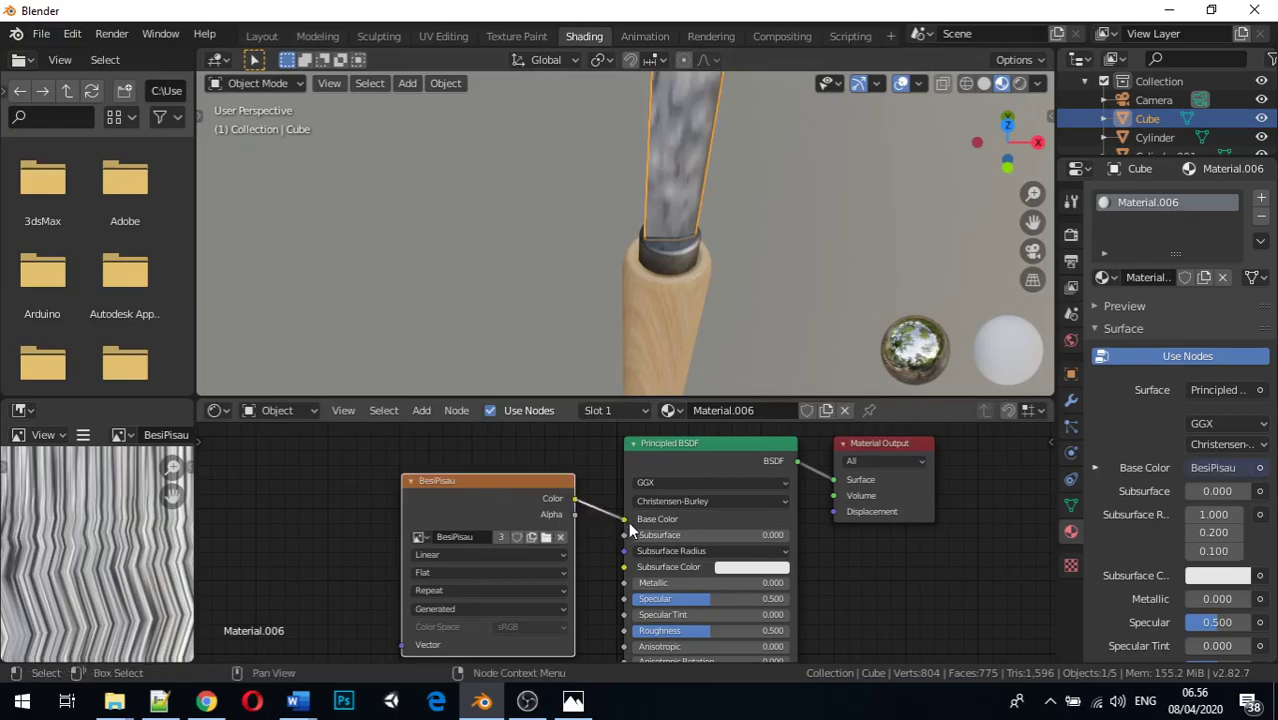
middle_drag(686, 327, 840, 170)
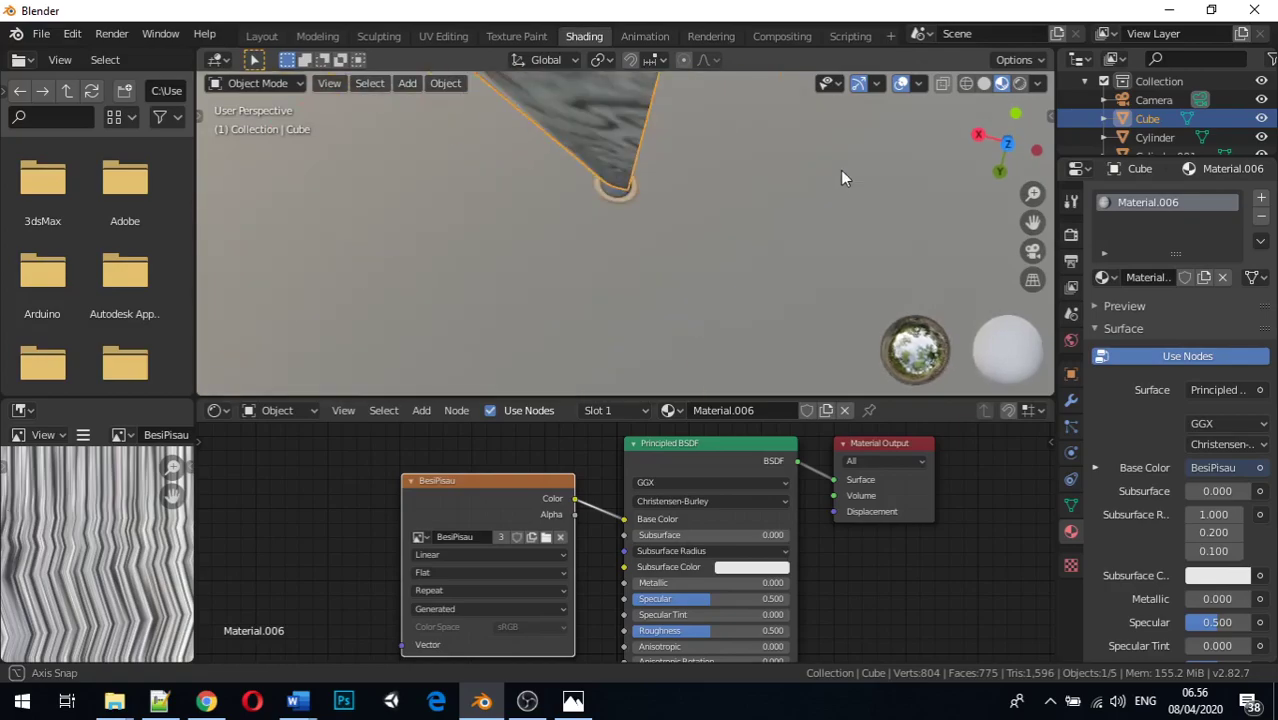
scroll(840, 170, down, 5)
scroll(783, 187, up, 5)
middle_drag(750, 191, 707, 184)
scroll(707, 184, up, 8)
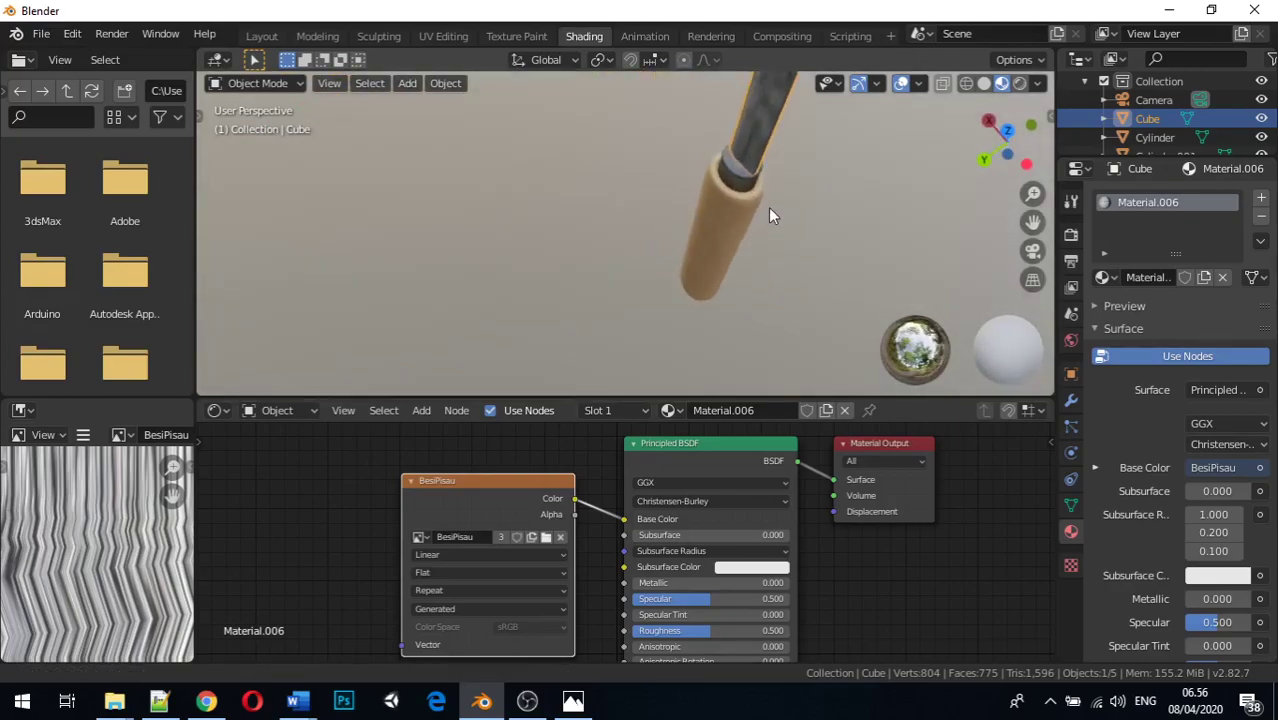
Step: Set the blade material's Metallic to 1.000 and its Roughness to about 0.427 on the Principled BSDF, viewing the blade from the front
scroll(721, 141, down, 8)
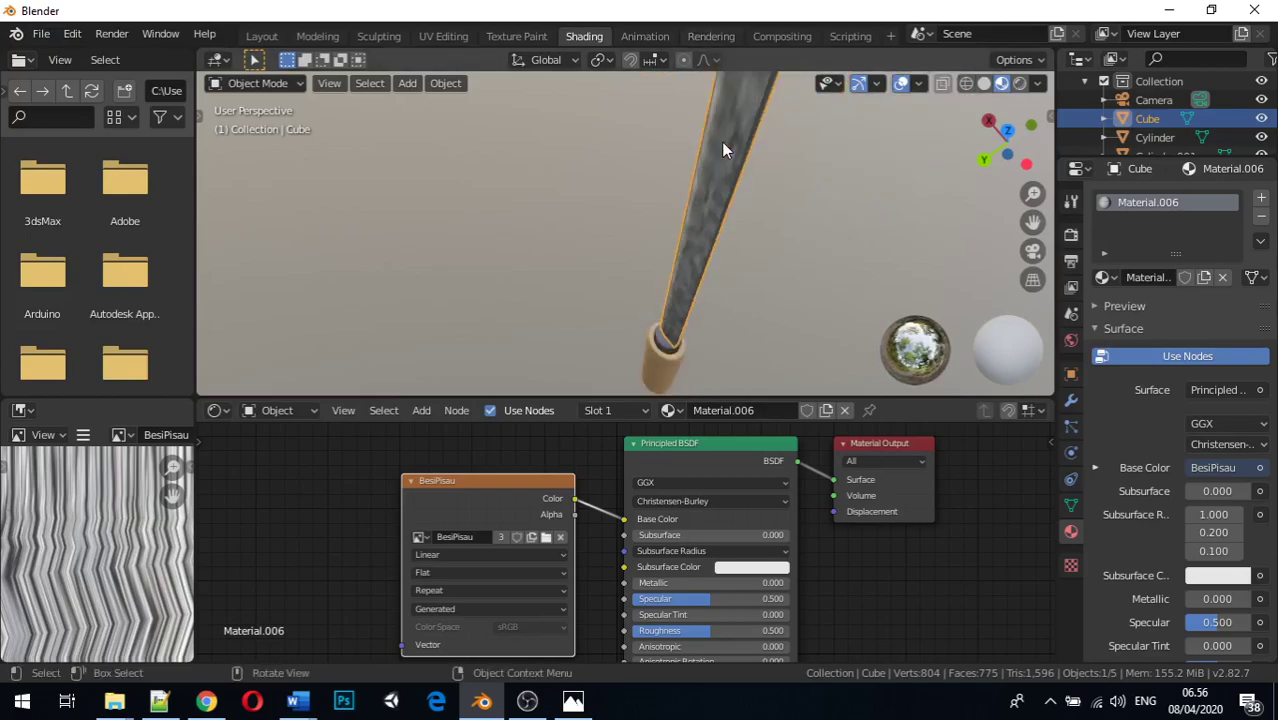
middle_drag(697, 146, 754, 206)
key(KP_1)
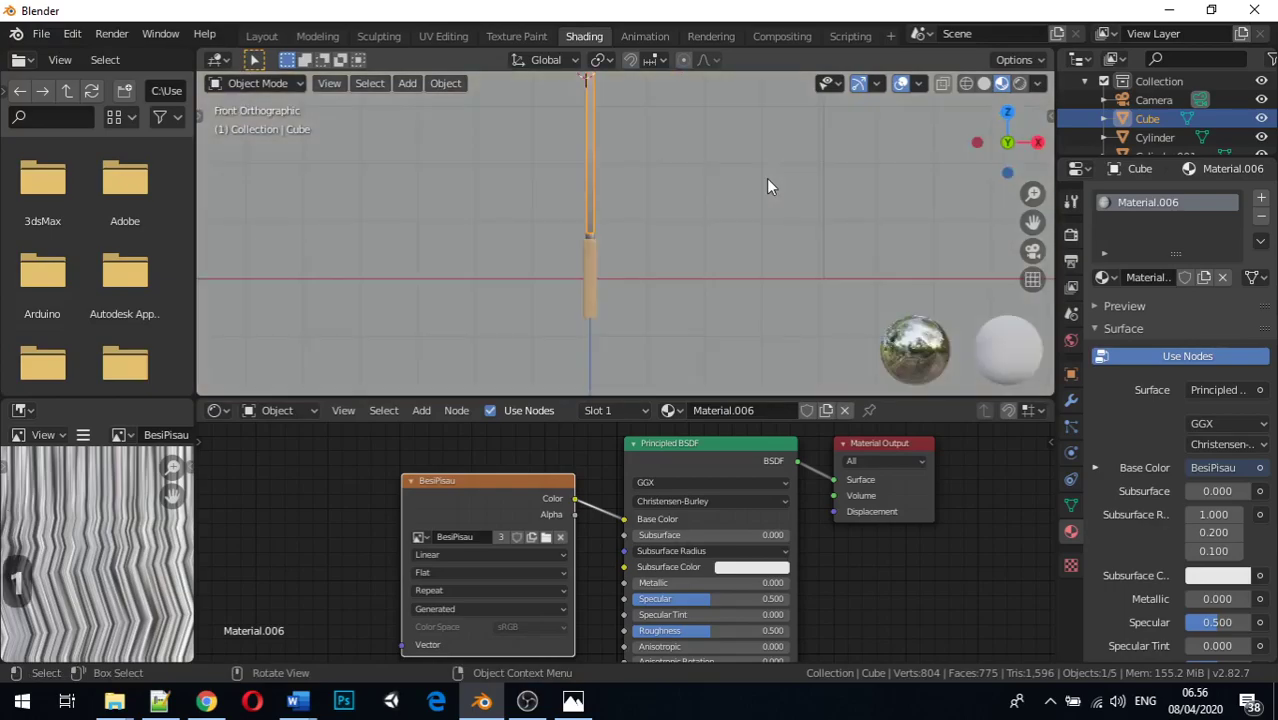
scroll(629, 127, up, 1)
scroll(629, 127, up, 10)
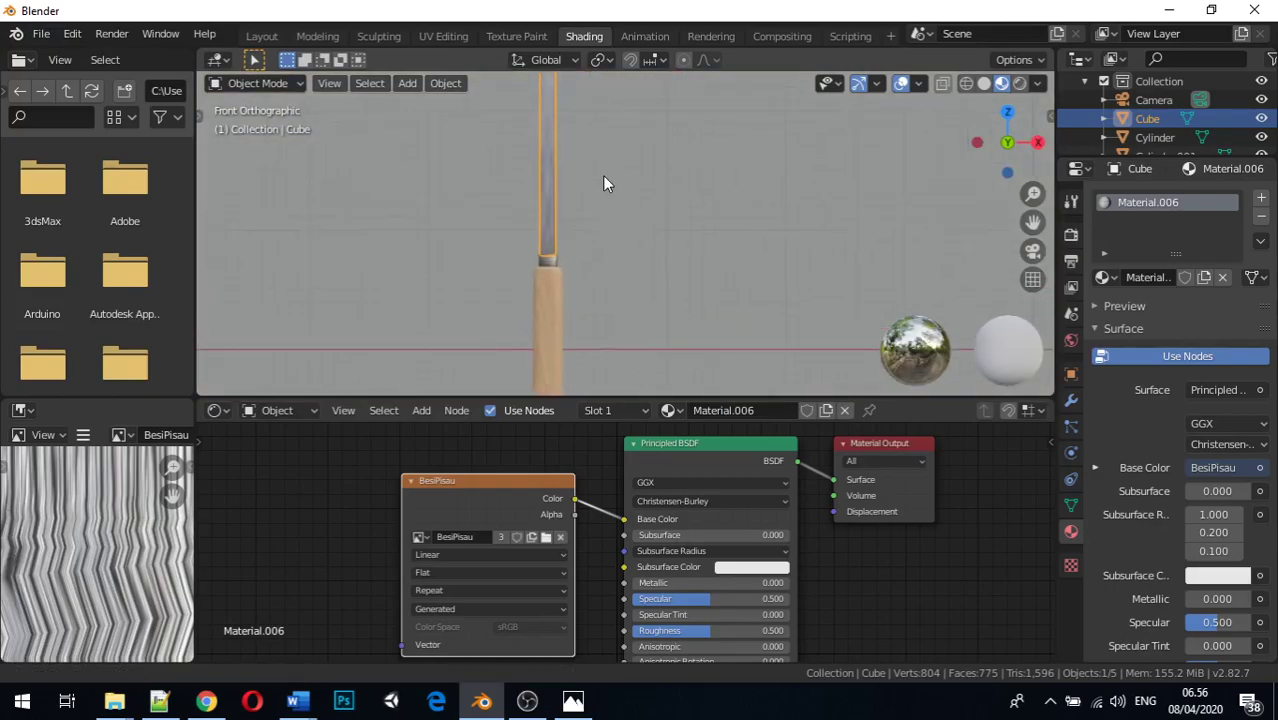
shift+middle_drag(633, 125, 641, 181)
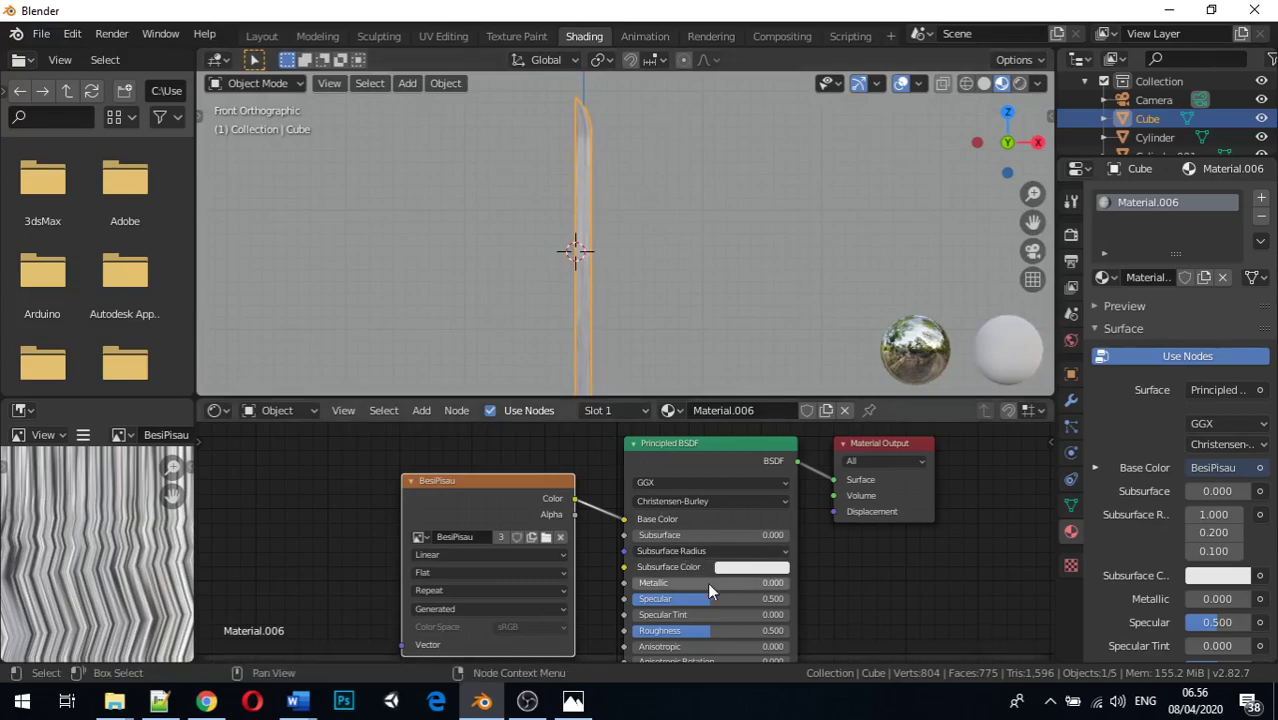
drag(641, 582, 789, 582)
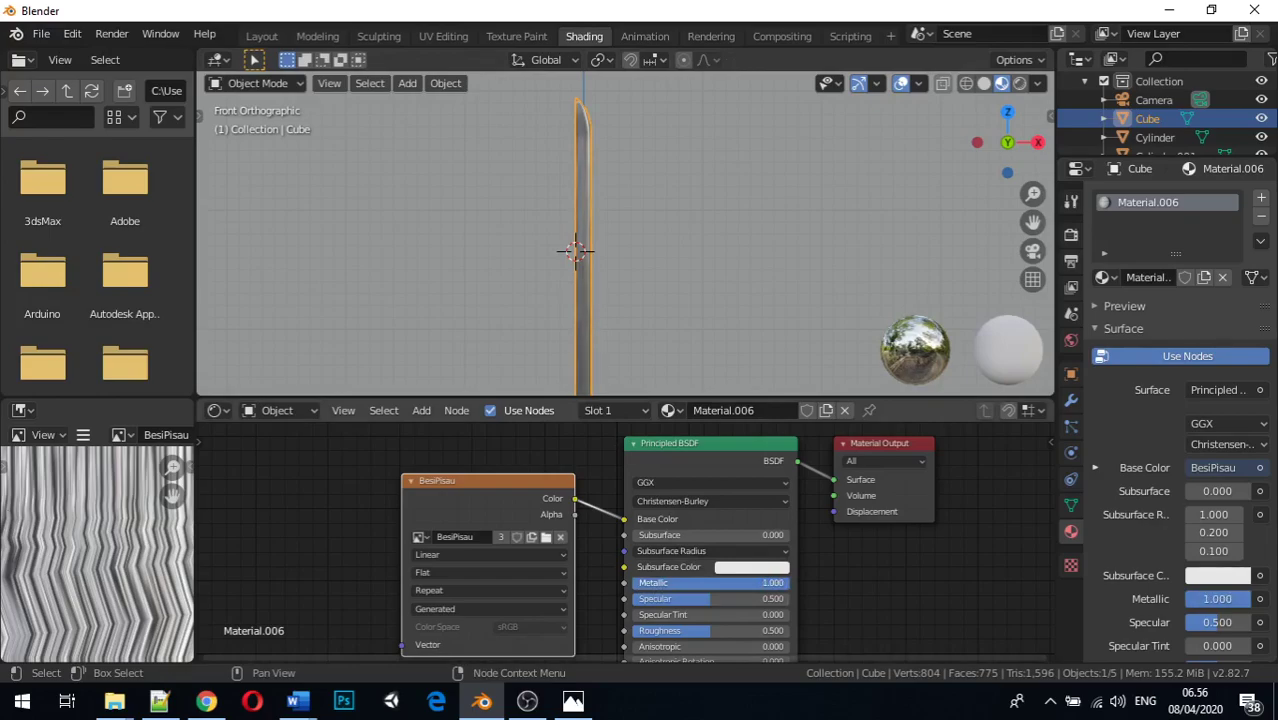
drag(705, 629, 684, 629)
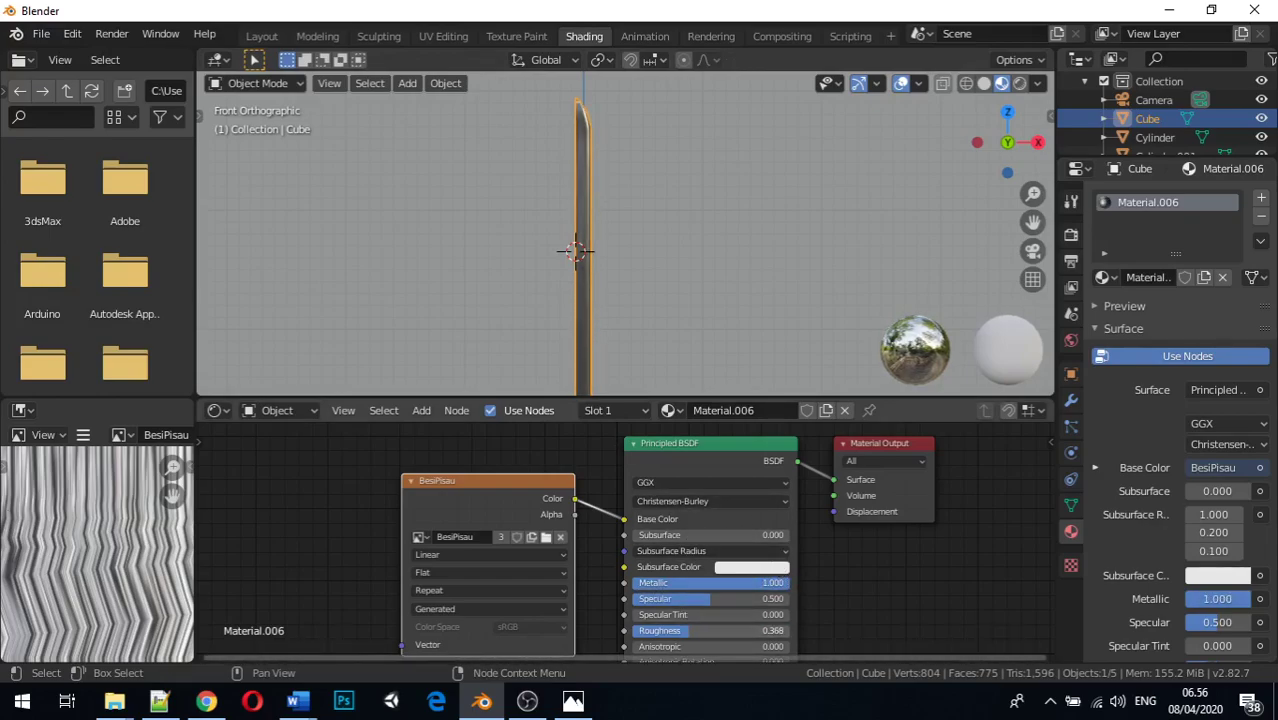
key(Escape)
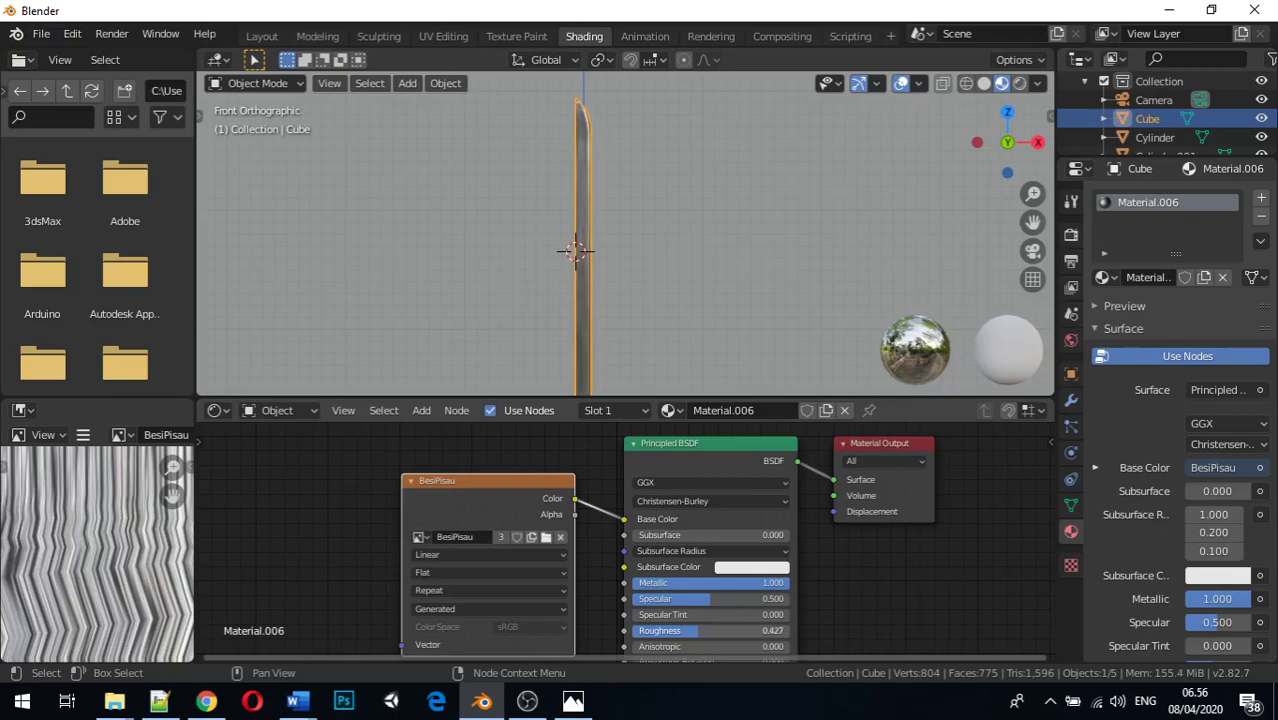
Step: Switch the Shading workspace's viewport to rendered shading and check how the blade reflects the light
middle_drag(606, 346, 551, 312)
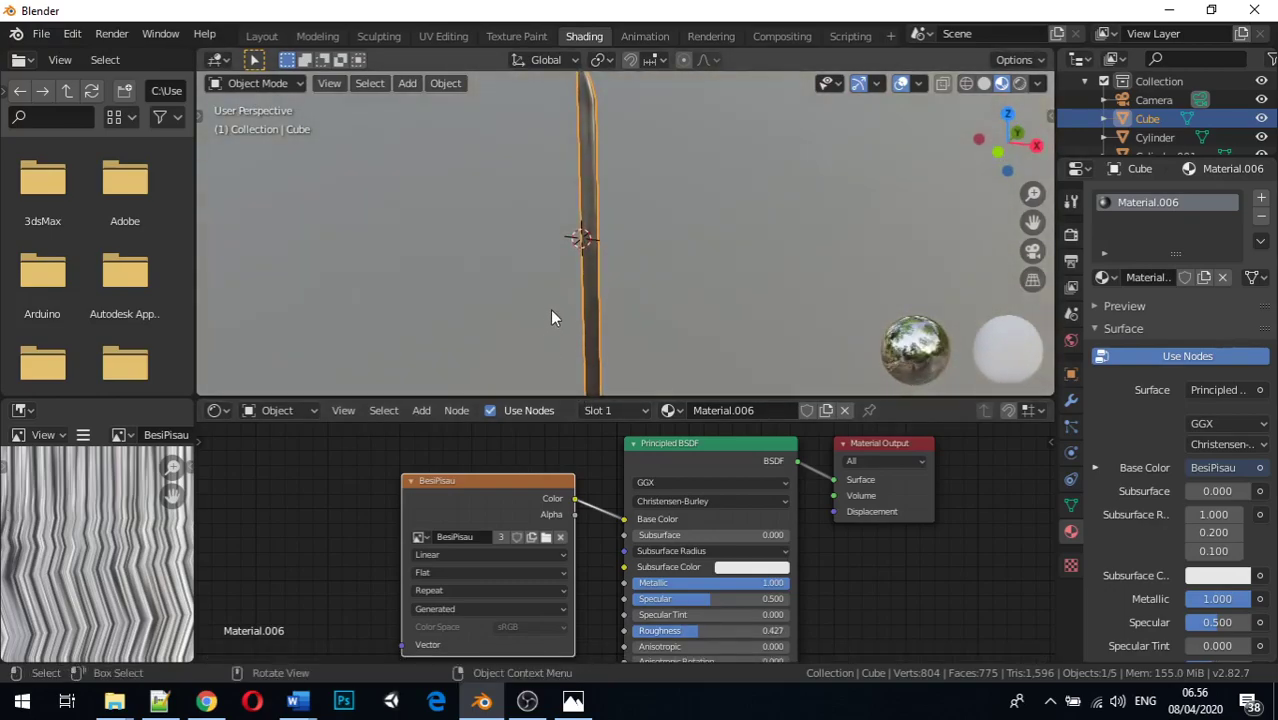
click(1020, 86)
scroll(567, 219, up, 6)
middle_drag(533, 232, 330, 200)
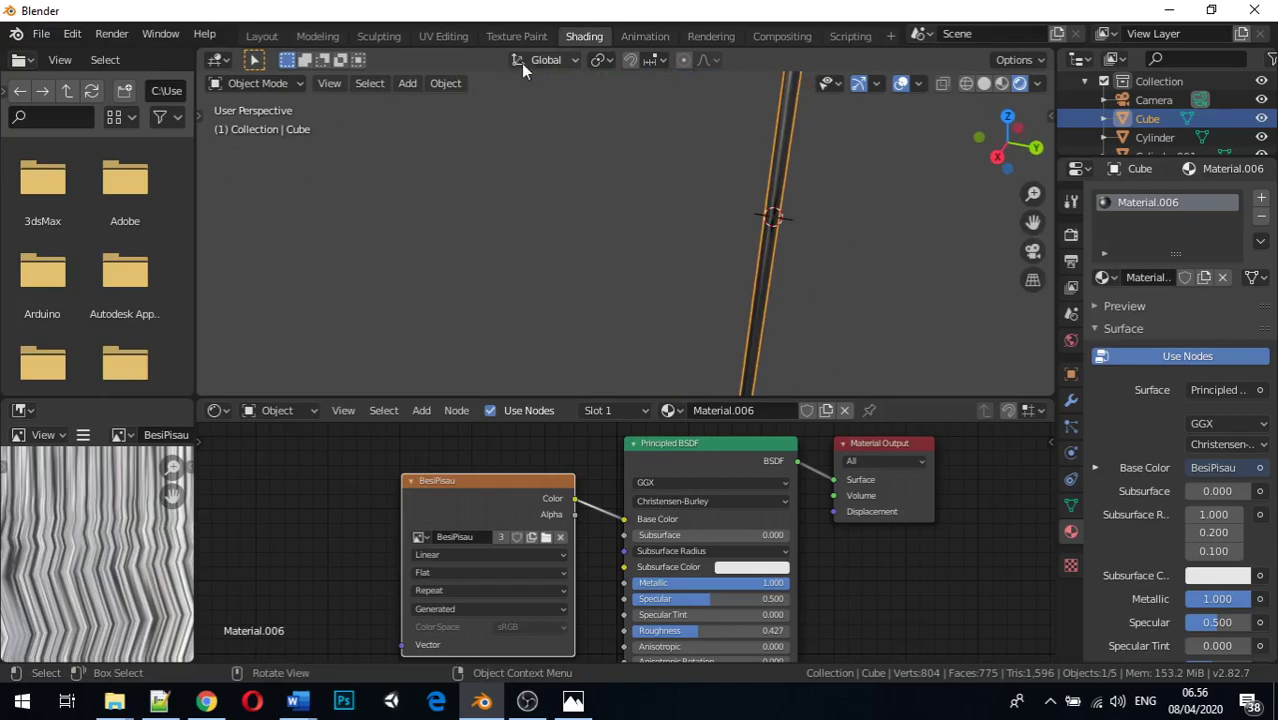
Step: Examine the blade's metal surface up close from several angles in the Layout workspace, then deselect it
click(258, 36)
scroll(535, 200, up, 5)
mouse_move(535, 200)
middle_down()
mouse_move(556, 207)
mouse_move(613, 314)
mouse_move(530, 280)
mouse_move(544, 243)
mouse_move(530, 337)
mouse_move(536, 281)
mouse_move(524, 277)
mouse_move(288, 291)
mouse_move(171, 348)
mouse_move(208, 321)
middle_up()
scroll(527, 279, down, 3)
scroll(407, 214, up, 4)
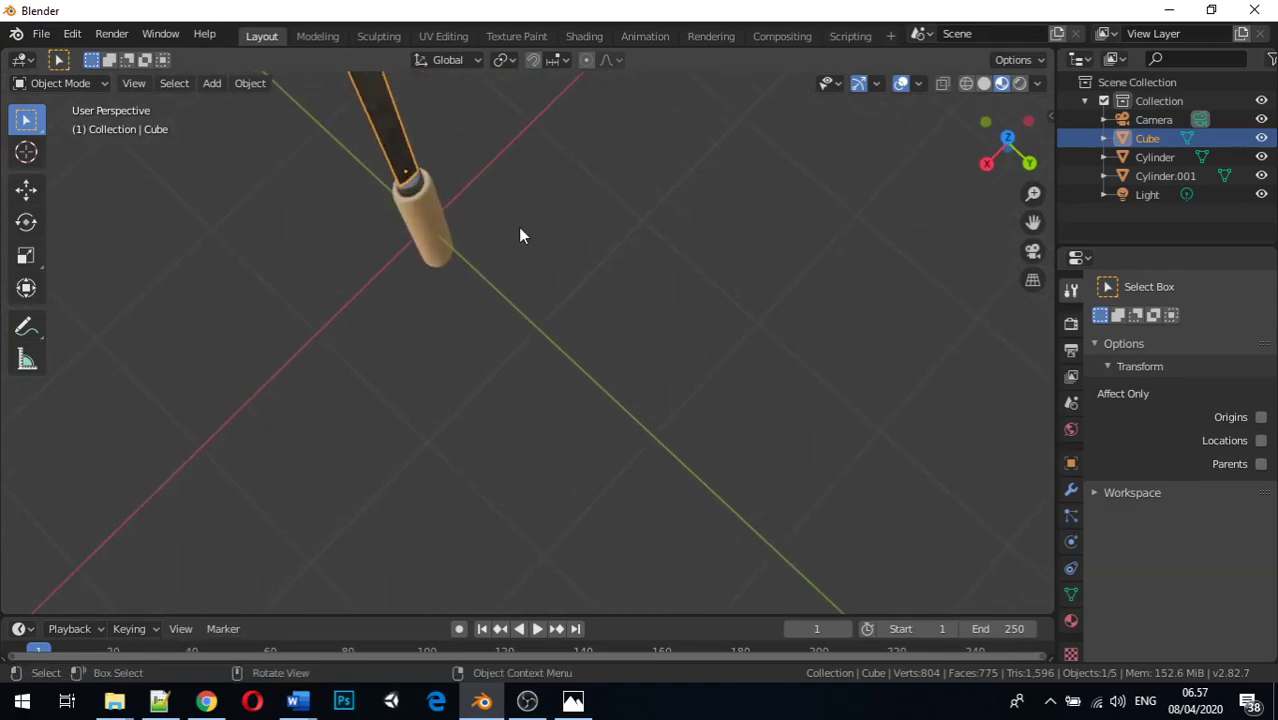
middle_drag(520, 235, 656, 545)
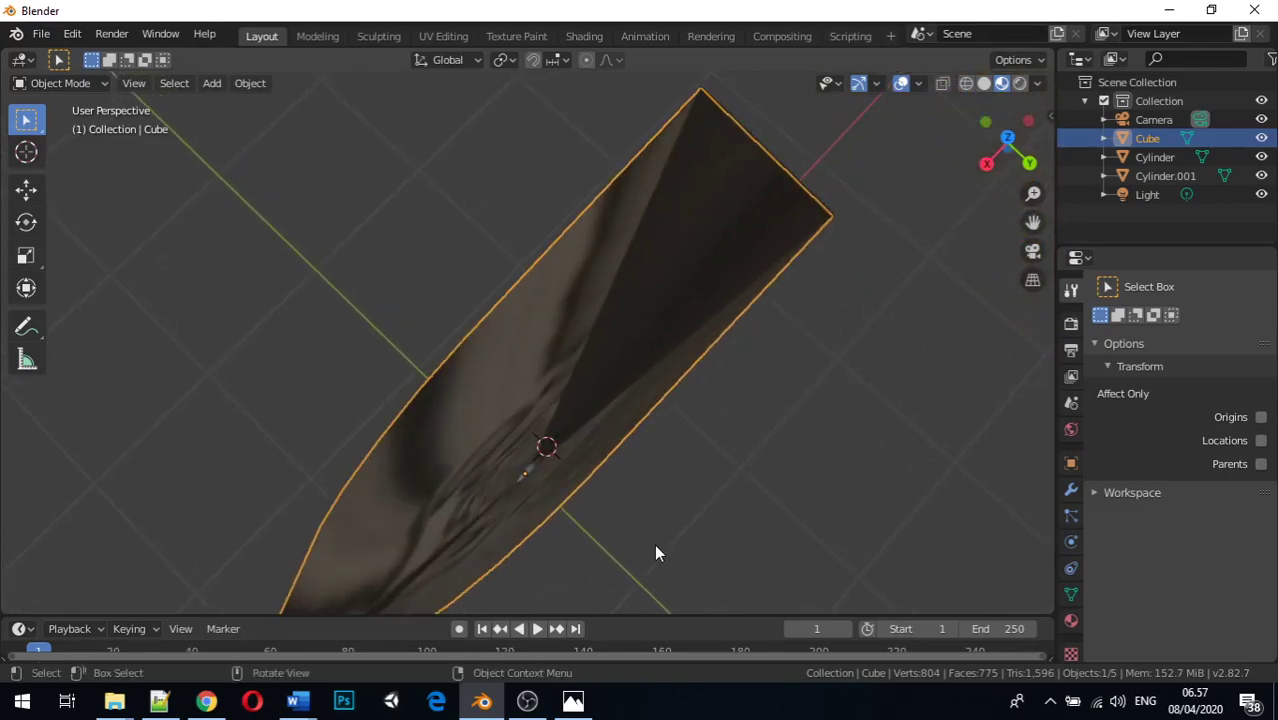
scroll(654, 544, down, 4)
middle_drag(571, 491, 850, 285)
scroll(698, 290, up, 5)
shift+middle_drag(936, 314, 839, 228)
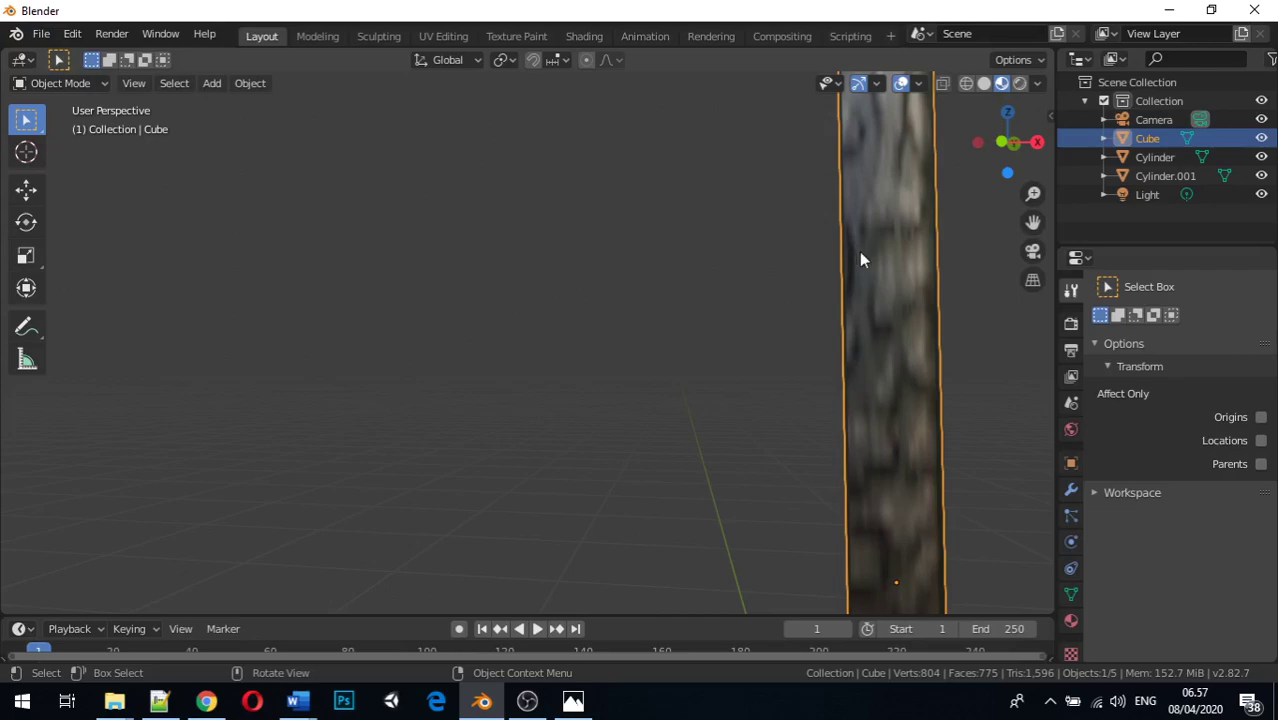
middle_drag(883, 238, 791, 280)
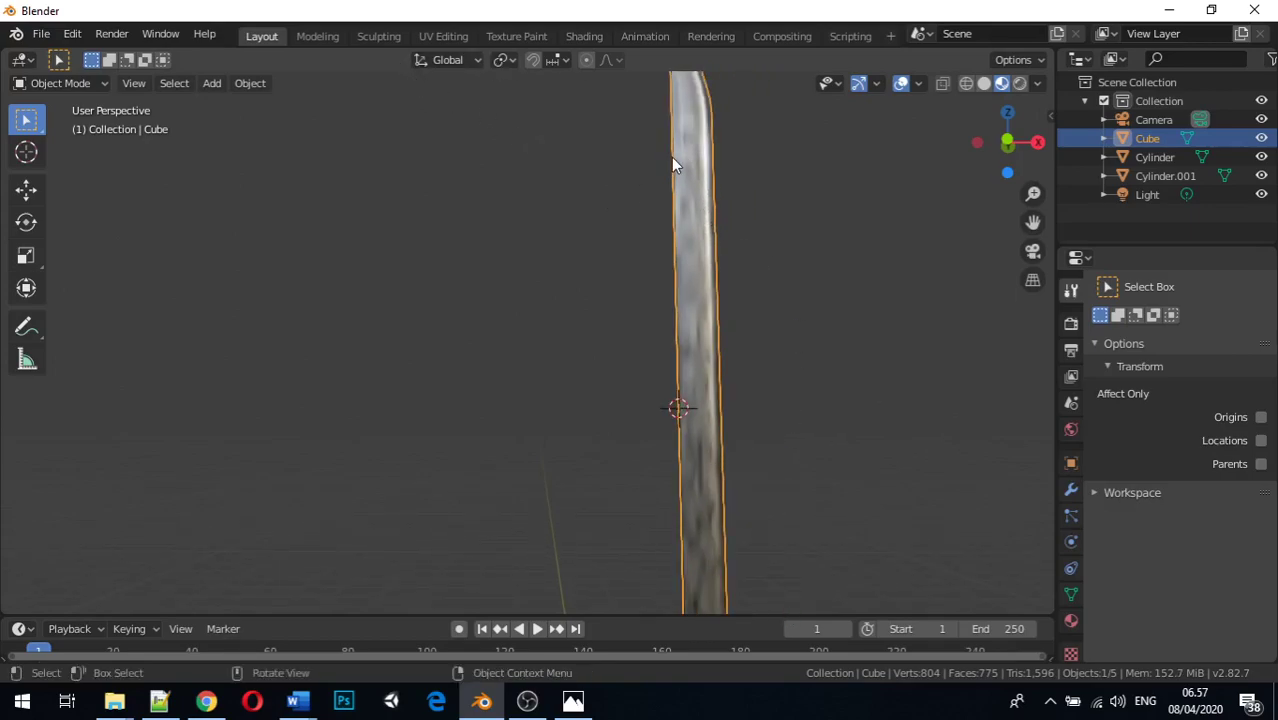
click(762, 214)
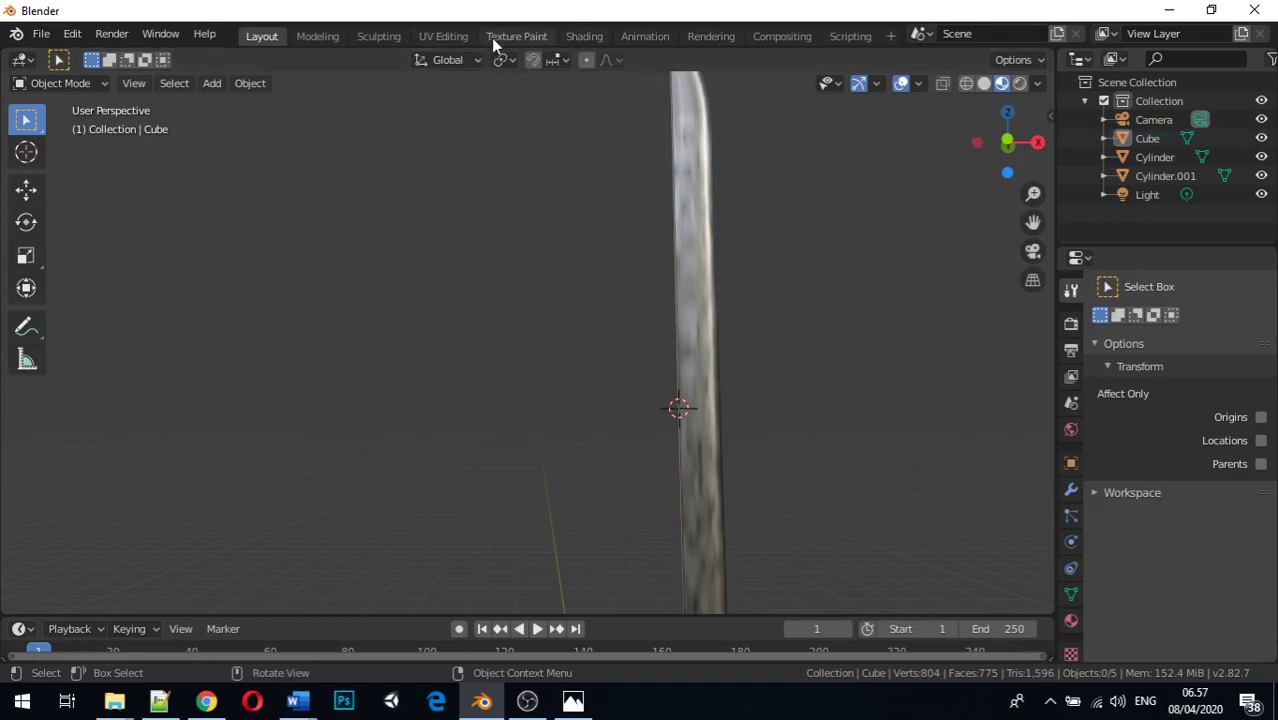
Step: Return to the Shading workspace and lower the blade material's Roughness to about 0.105, checking the sharper reflections
click(582, 37)
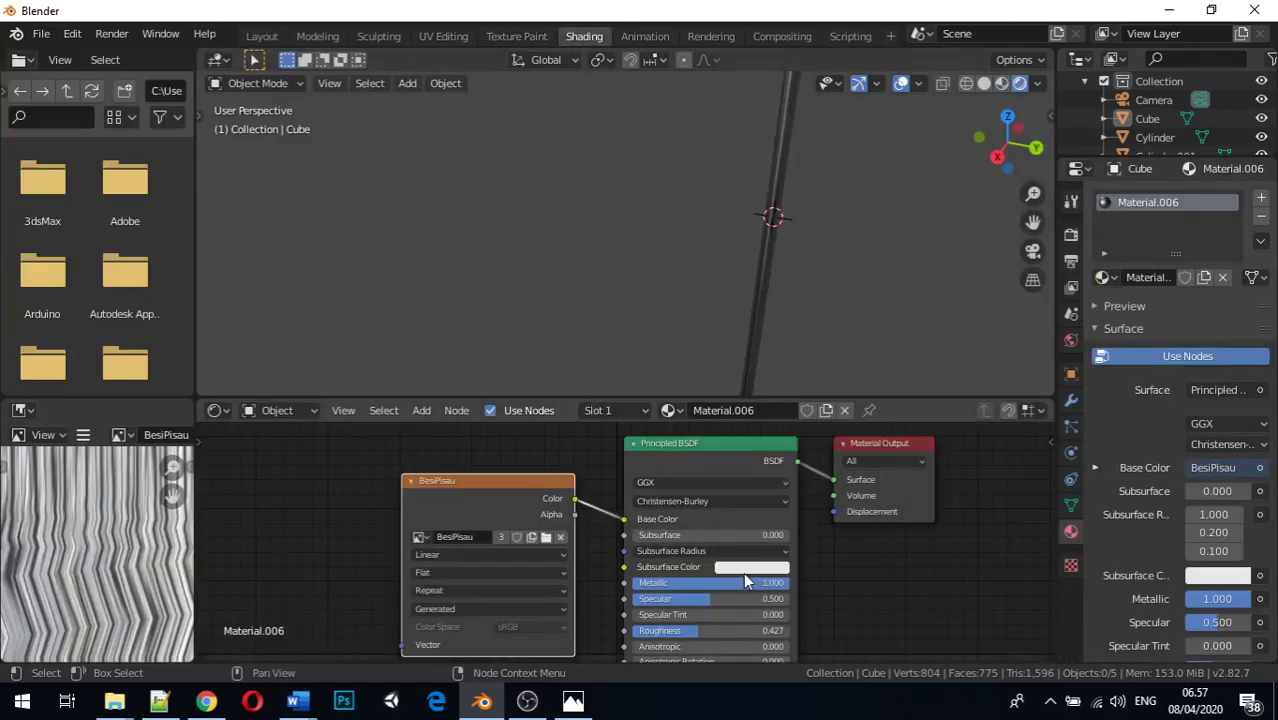
middle_drag(728, 292, 866, 131)
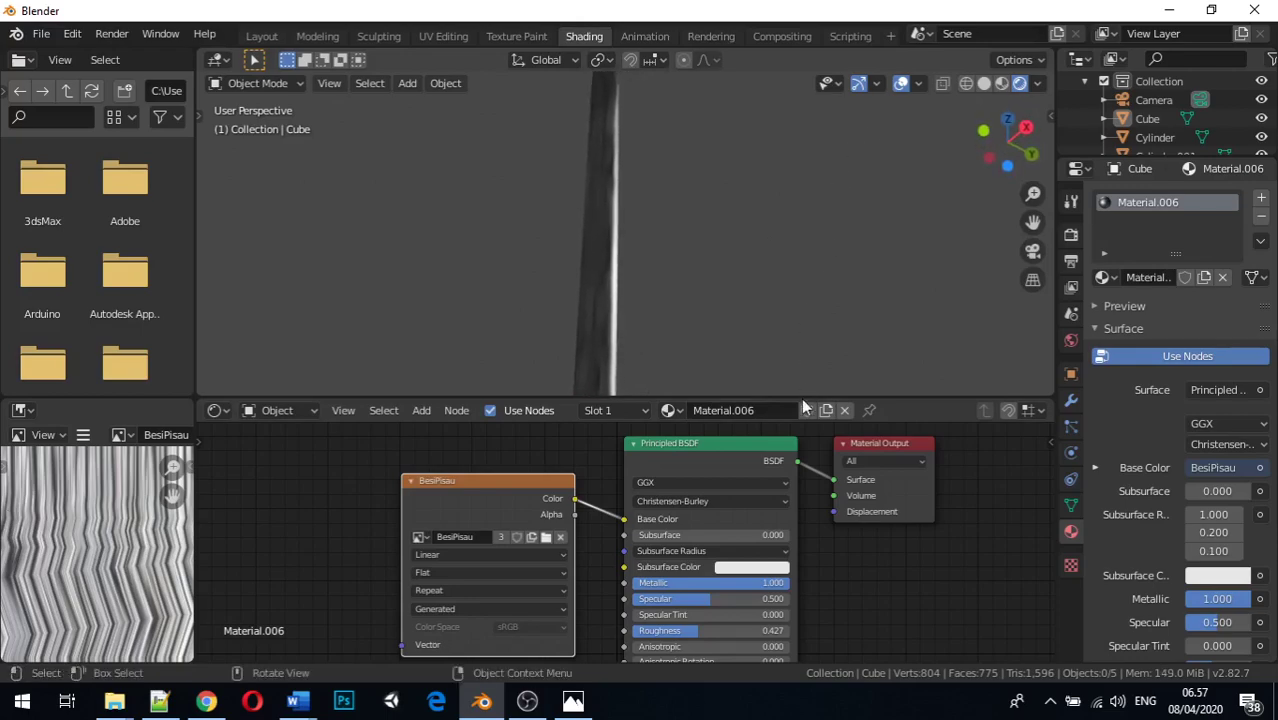
mouse_move(693, 628)
mouse_down()
mouse_move(795, 630)
mouse_move(655, 630)
mouse_up()
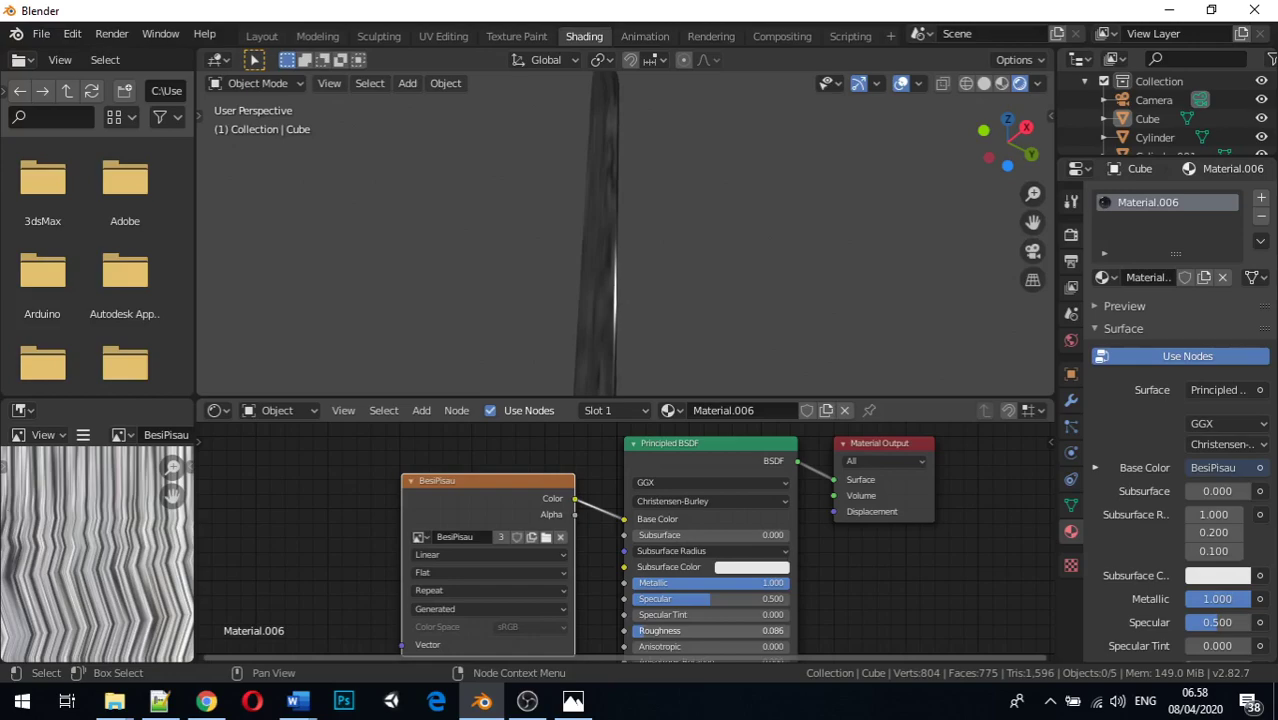
drag(655, 630, 662, 630)
middle_drag(566, 265, 658, 228)
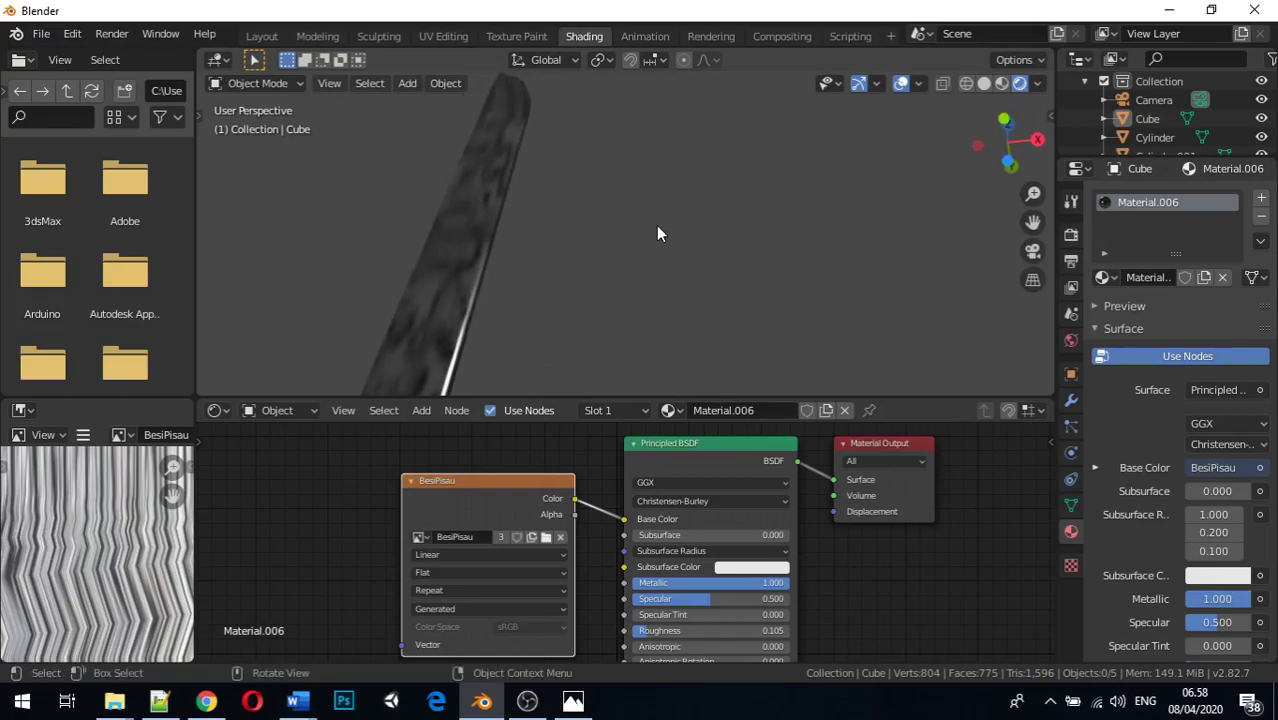
middle_drag(567, 170, 599, 208)
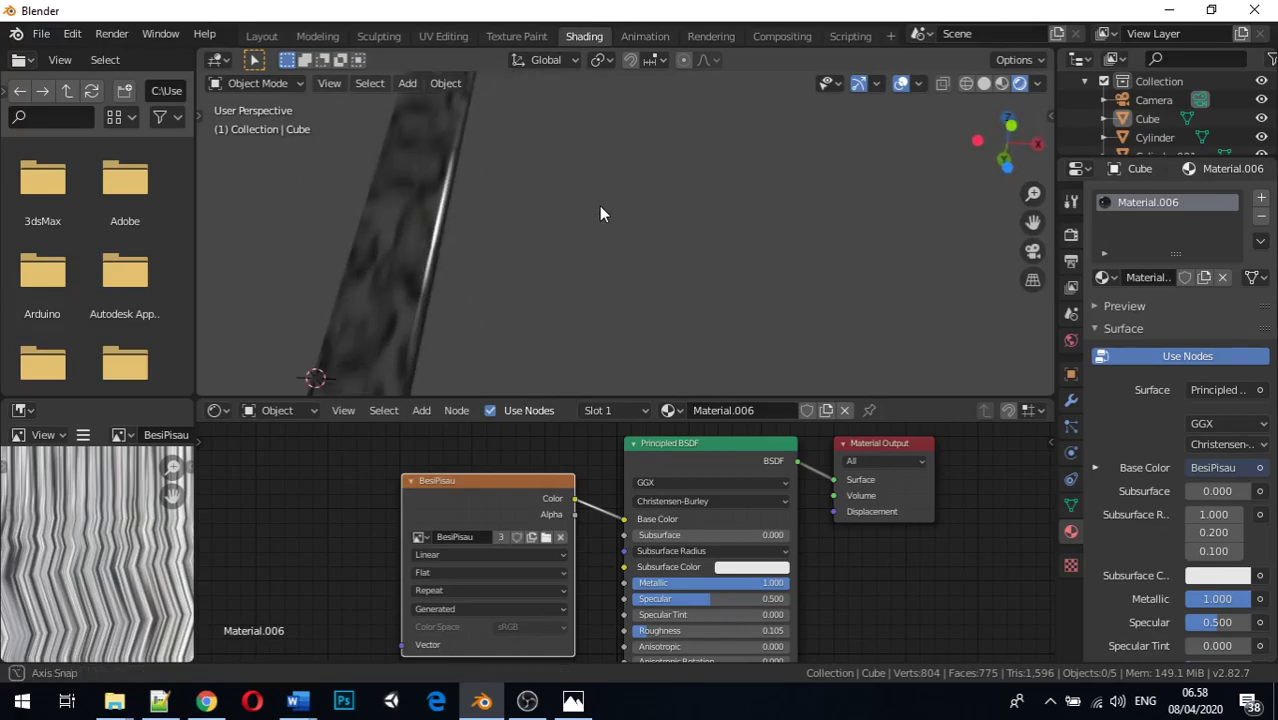
Step: Examine the blade's glossier reflections along its length in the Layout workspace's material preview
click(262, 36)
mouse_move(619, 194)
middle_down()
mouse_move(696, 167)
mouse_move(706, 217)
mouse_move(722, 145)
mouse_move(757, 148)
middle_up()
scroll(634, 207, up, 4)
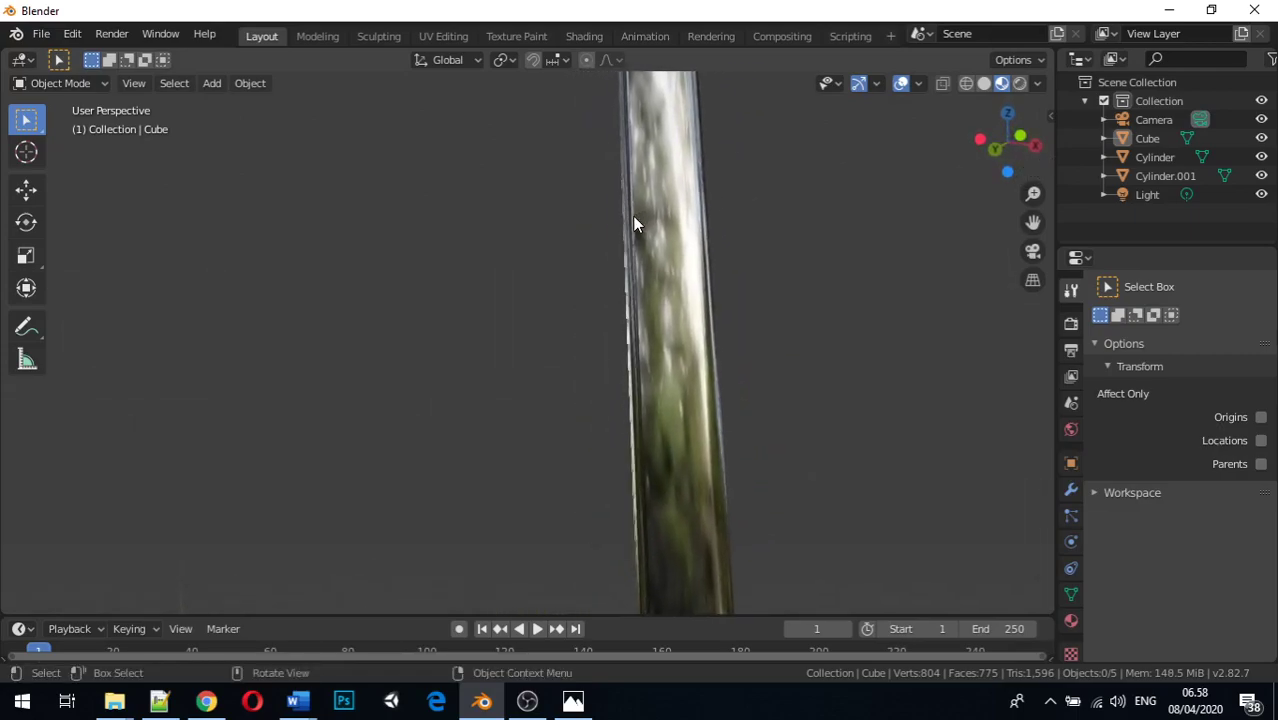
mouse_move(661, 240)
middle_down()
mouse_move(693, 160)
mouse_move(693, 174)
mouse_move(659, 177)
mouse_move(665, 251)
middle_up()
middle_drag(665, 400, 686, 372)
middle_drag(673, 565, 394, 315)
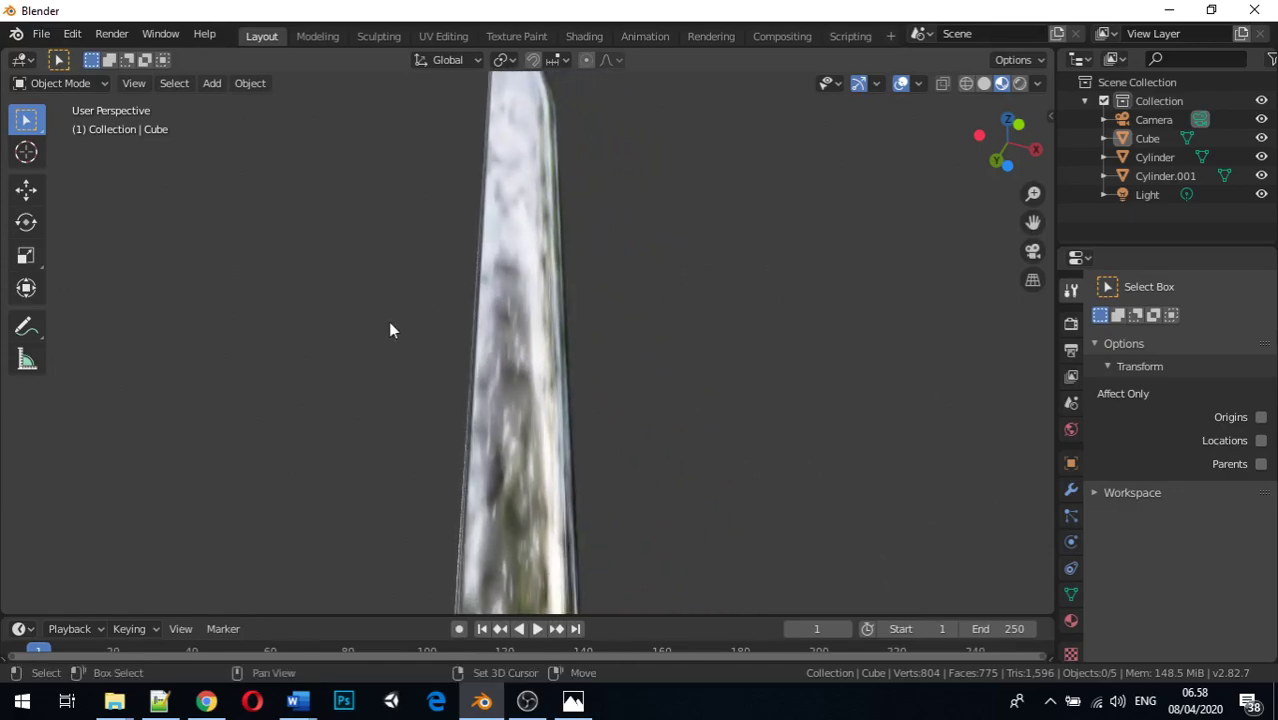
middle_drag(545, 548, 536, 428)
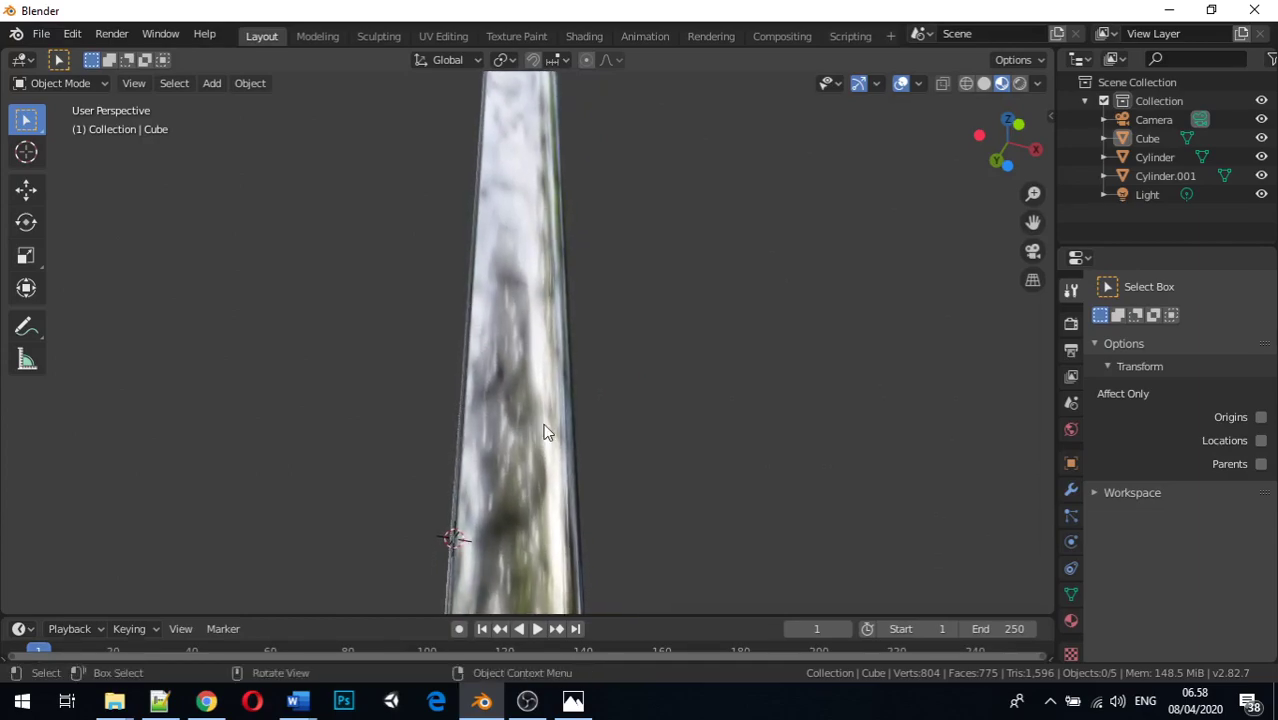
Step: Switch the Layout viewport to rendered shading and view the whole sword with the scene light and camera
click(1020, 84)
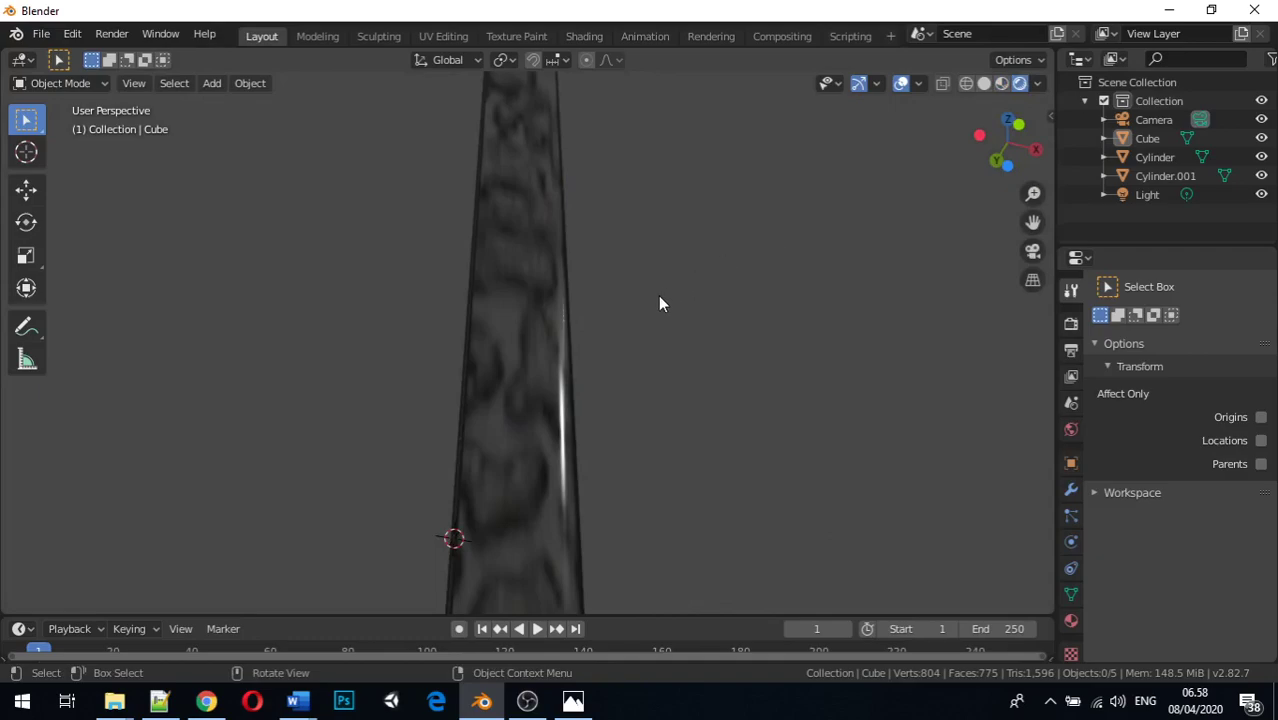
middle_drag(570, 328, 1052, 373)
middle_drag(672, 322, 589, 330)
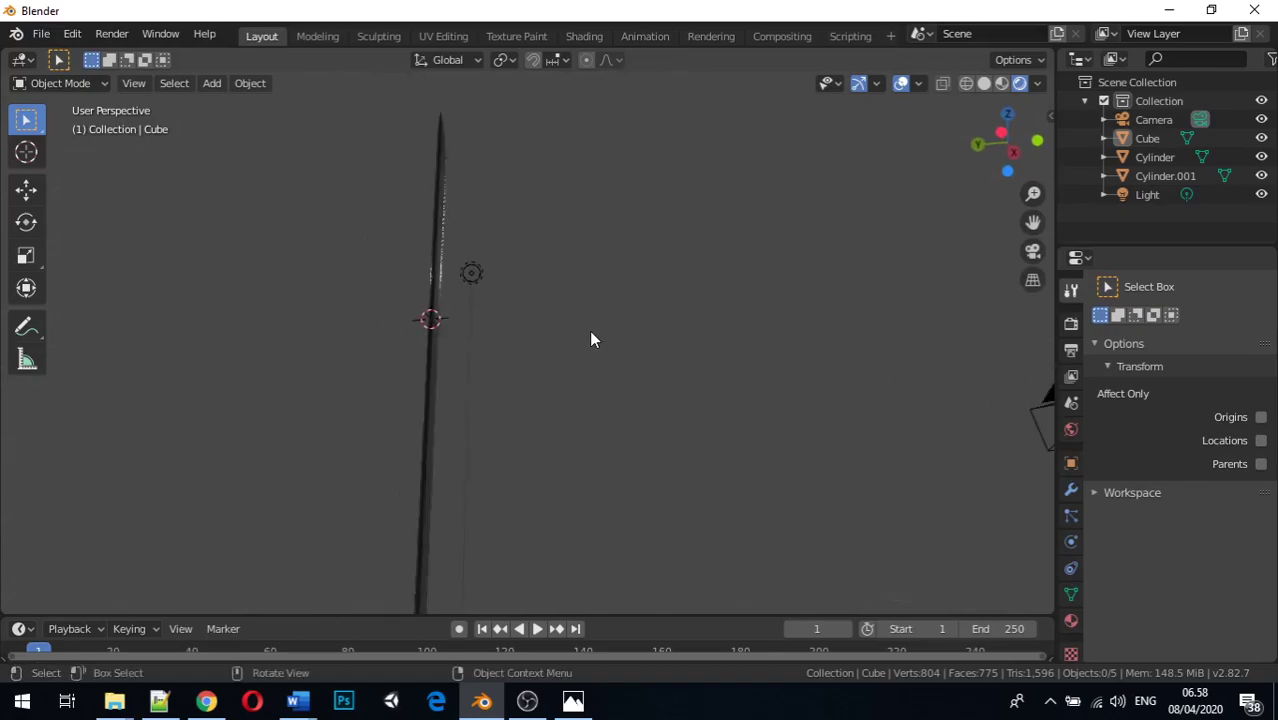
scroll(589, 330, down, 1)
scroll(589, 330, down, 3)
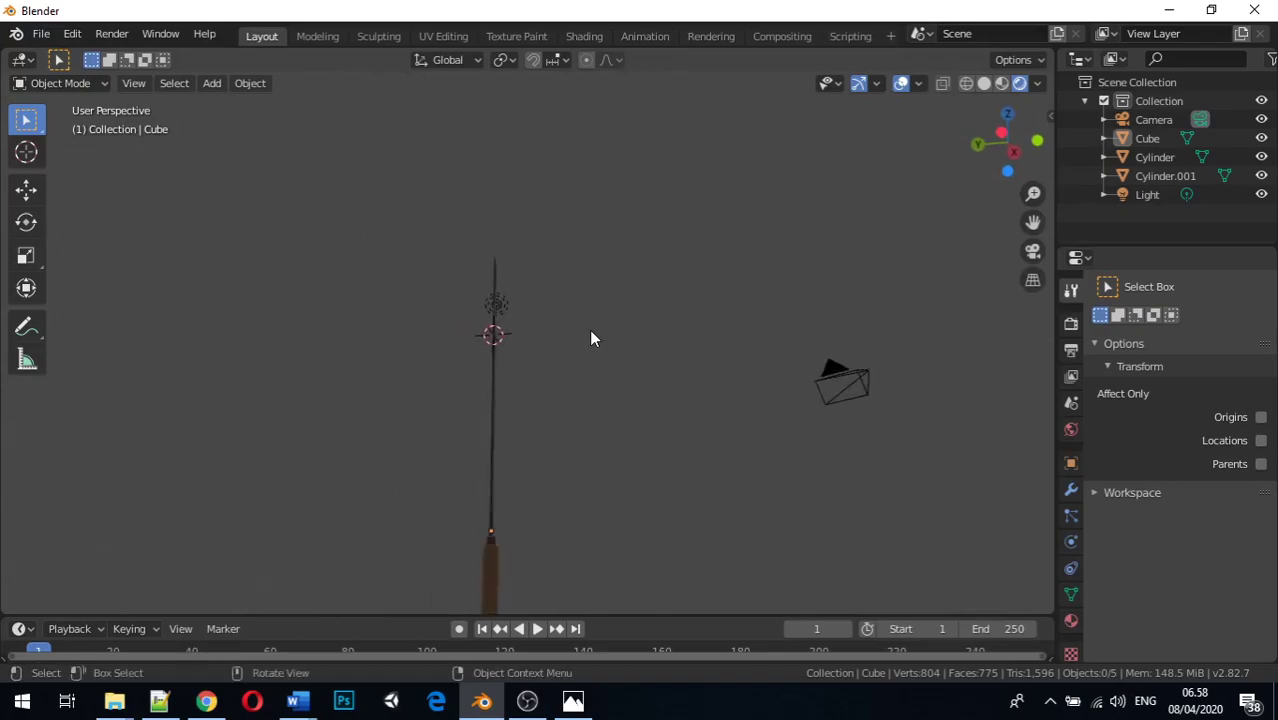
scroll(581, 336, up, 2)
middle_drag(557, 362, 911, 457)
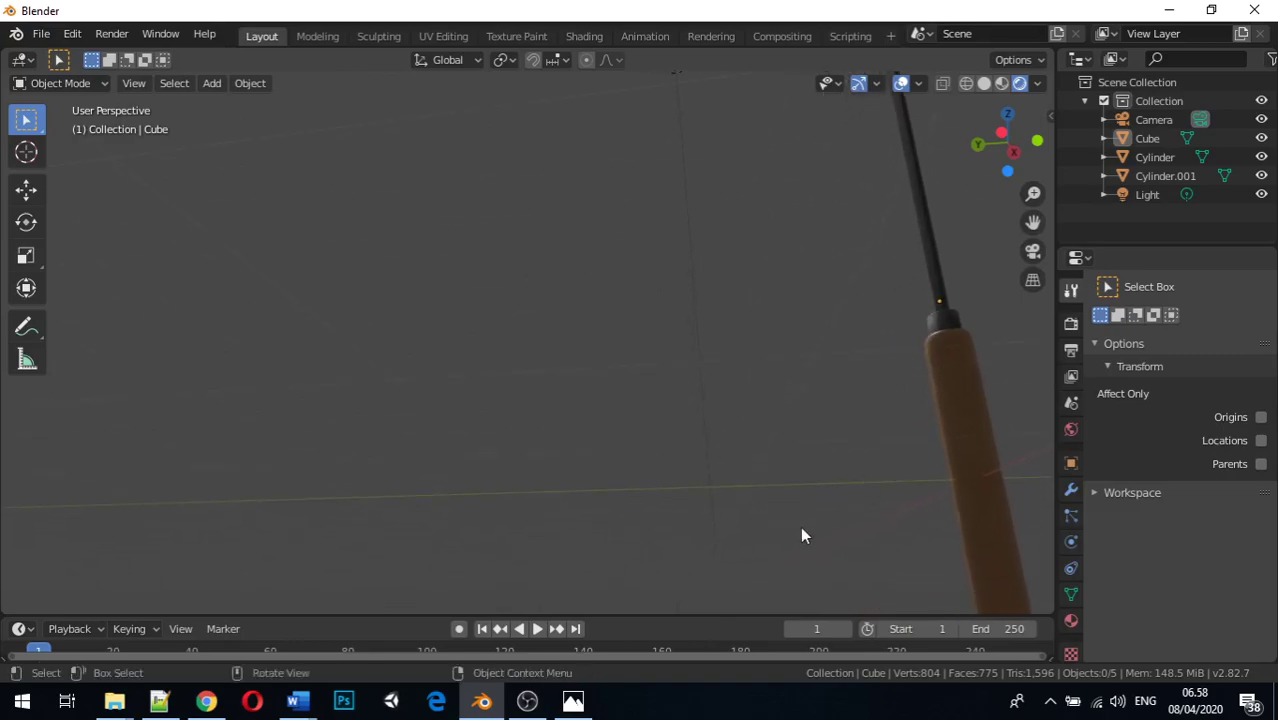
scroll(823, 446, down, 5)
middle_drag(733, 423, 955, 435)
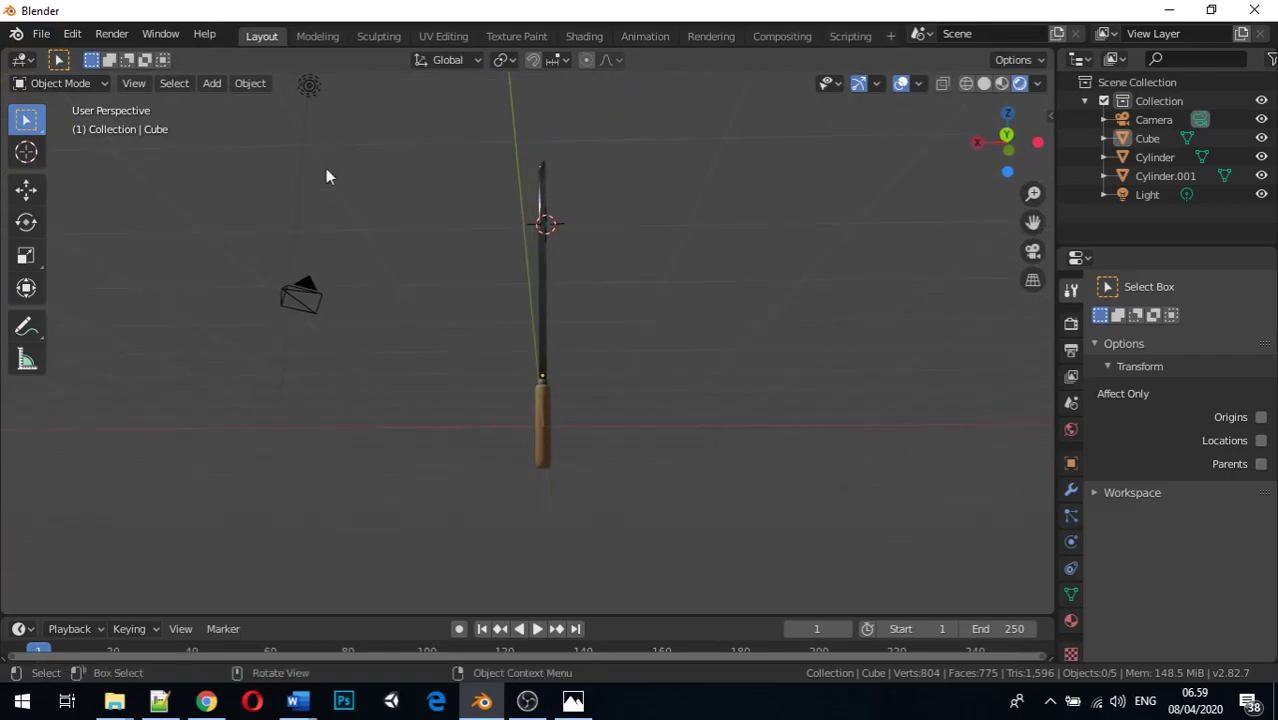
Step: Set the power of the scene's point light to 15000 W and check the lighting on the sword
click(308, 86)
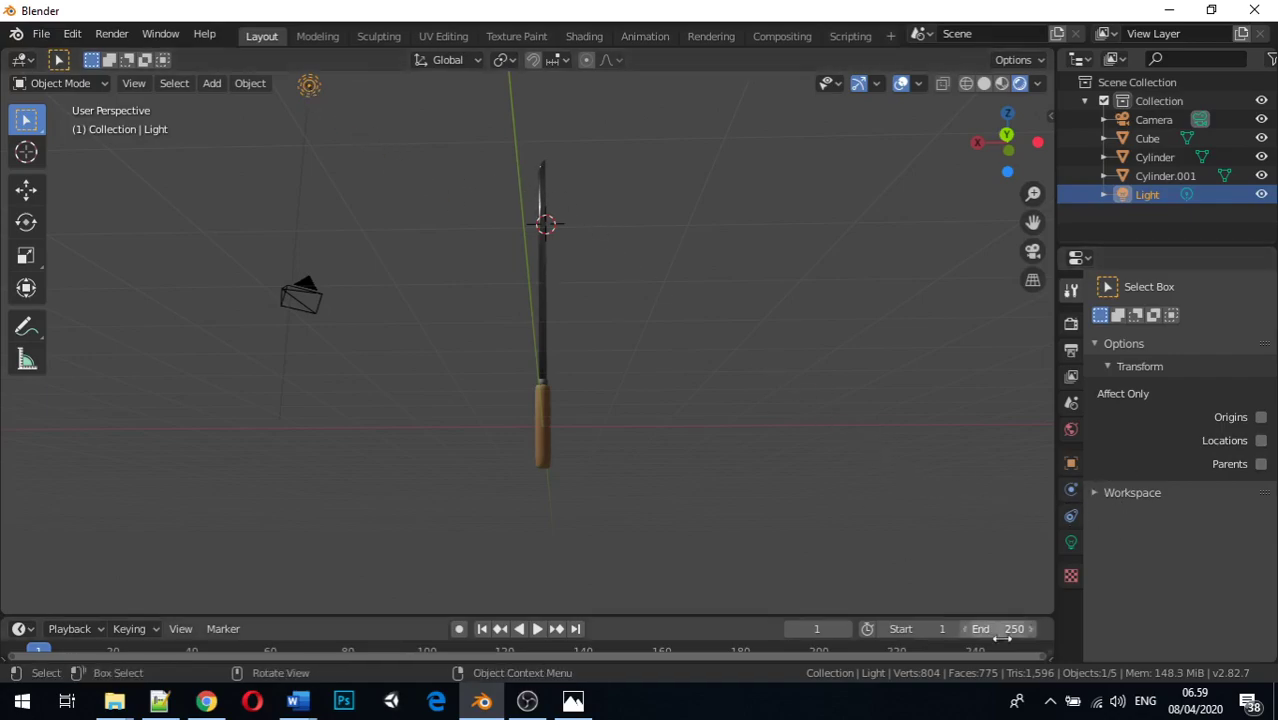
click(1071, 542)
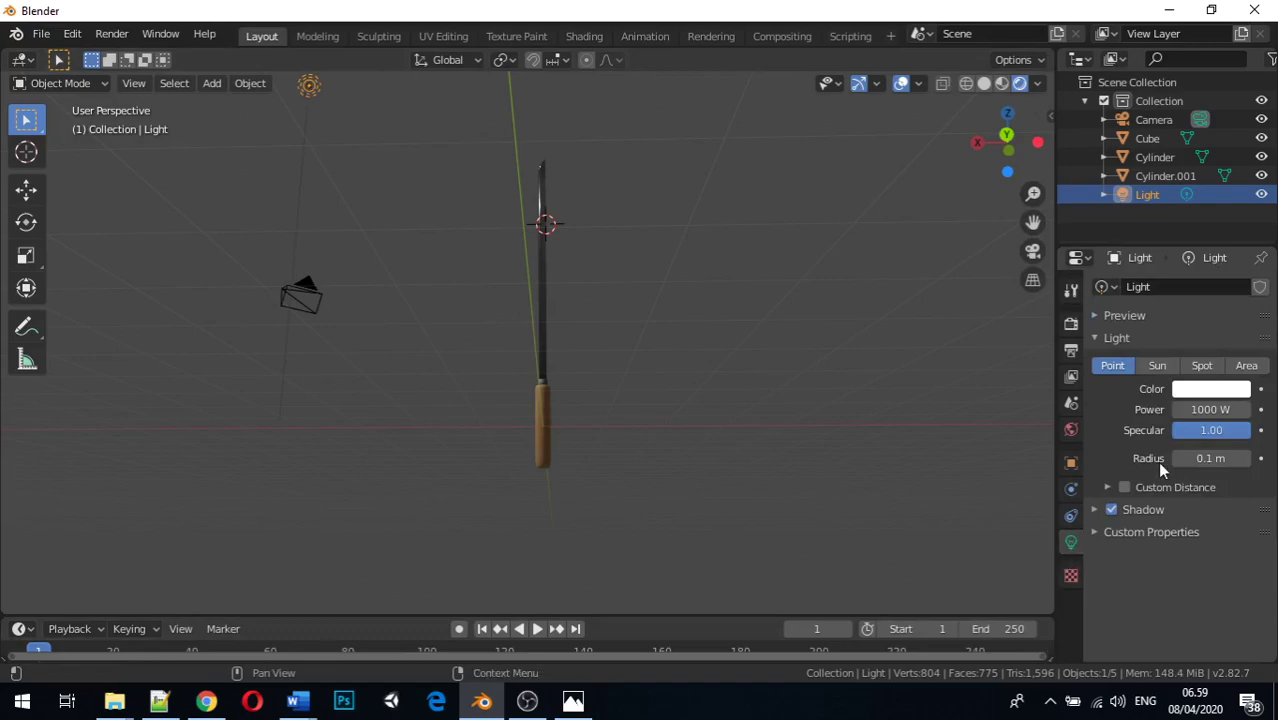
click(1219, 410)
text(15000)
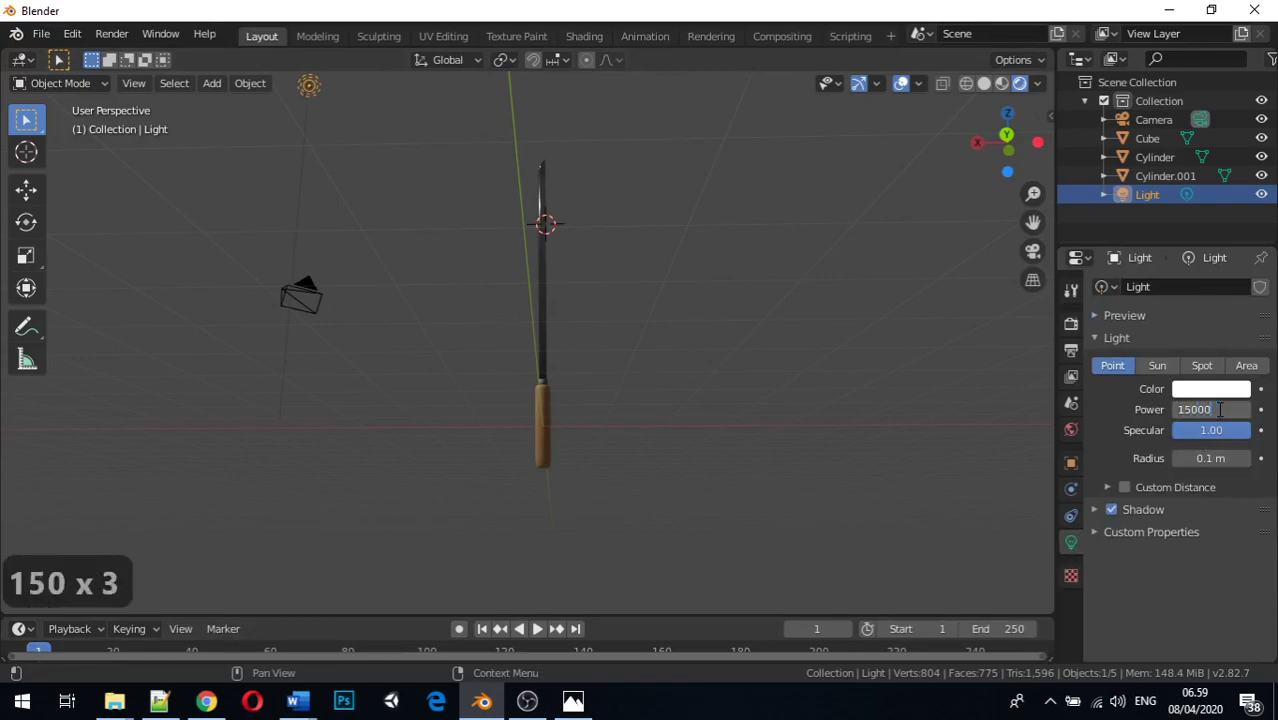
key(Return)
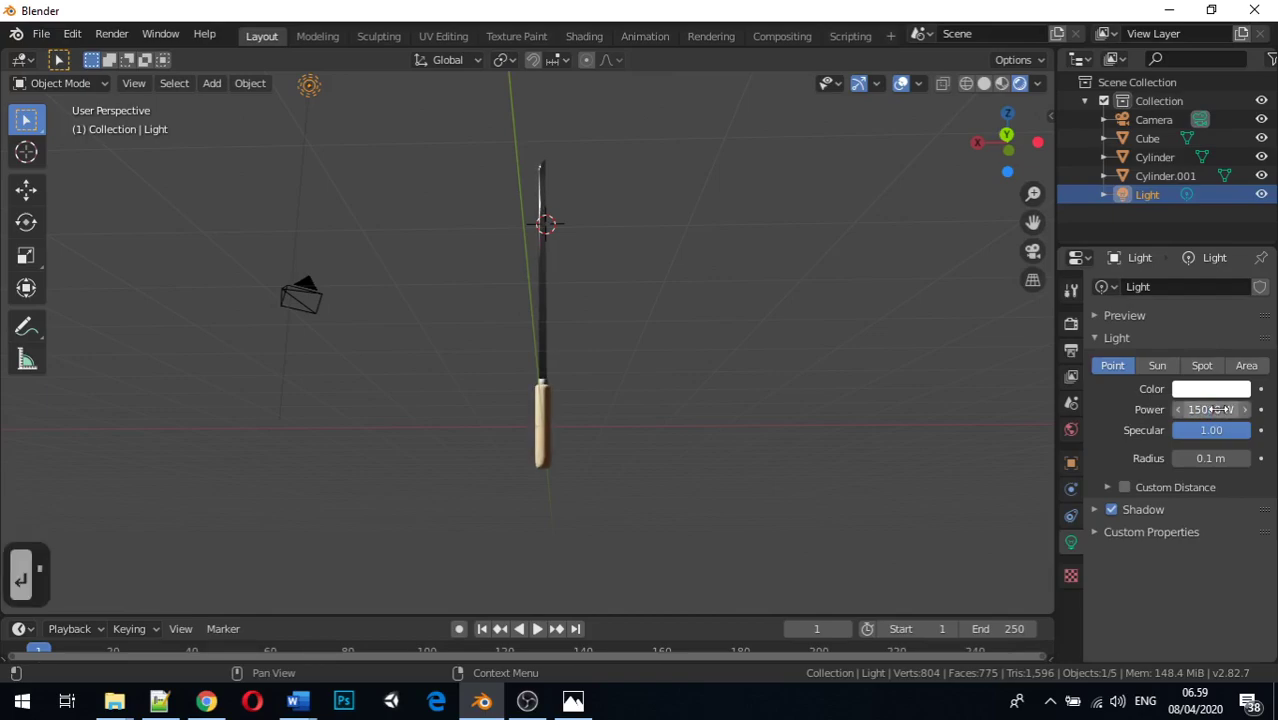
middle_drag(505, 232, 491, 263)
middle_drag(292, 155, 474, 362)
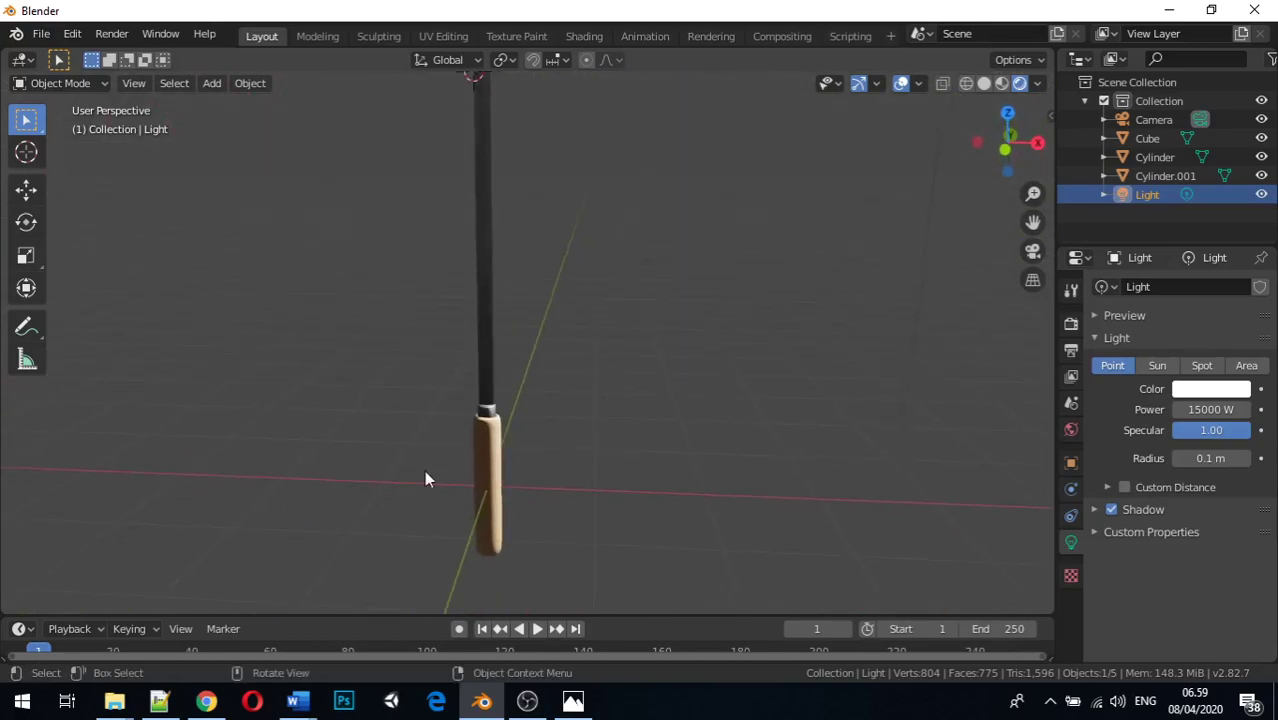
scroll(405, 528, up, 5)
Step: Return to the Shading workspace, make the blade the active object to show its material nodes, and inspect it under the brighter light
click(580, 39)
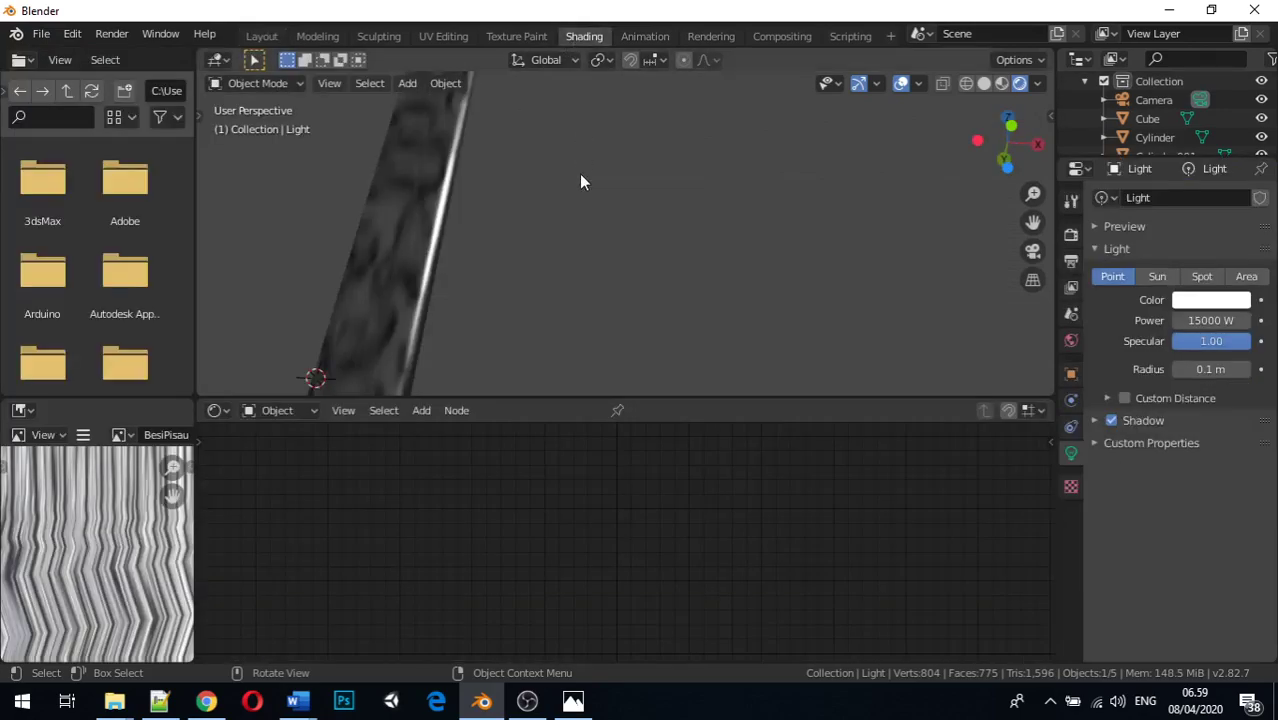
mouse_move(398, 319)
middle_down()
mouse_move(428, 274)
mouse_move(471, 368)
mouse_move(466, 392)
middle_up()
mouse_move(559, 314)
middle_down()
mouse_move(553, 371)
mouse_move(545, 317)
mouse_move(474, 385)
mouse_move(542, 330)
mouse_move(510, 208)
mouse_move(524, 194)
mouse_move(496, 322)
middle_up()
click(542, 330)
click(480, 318)
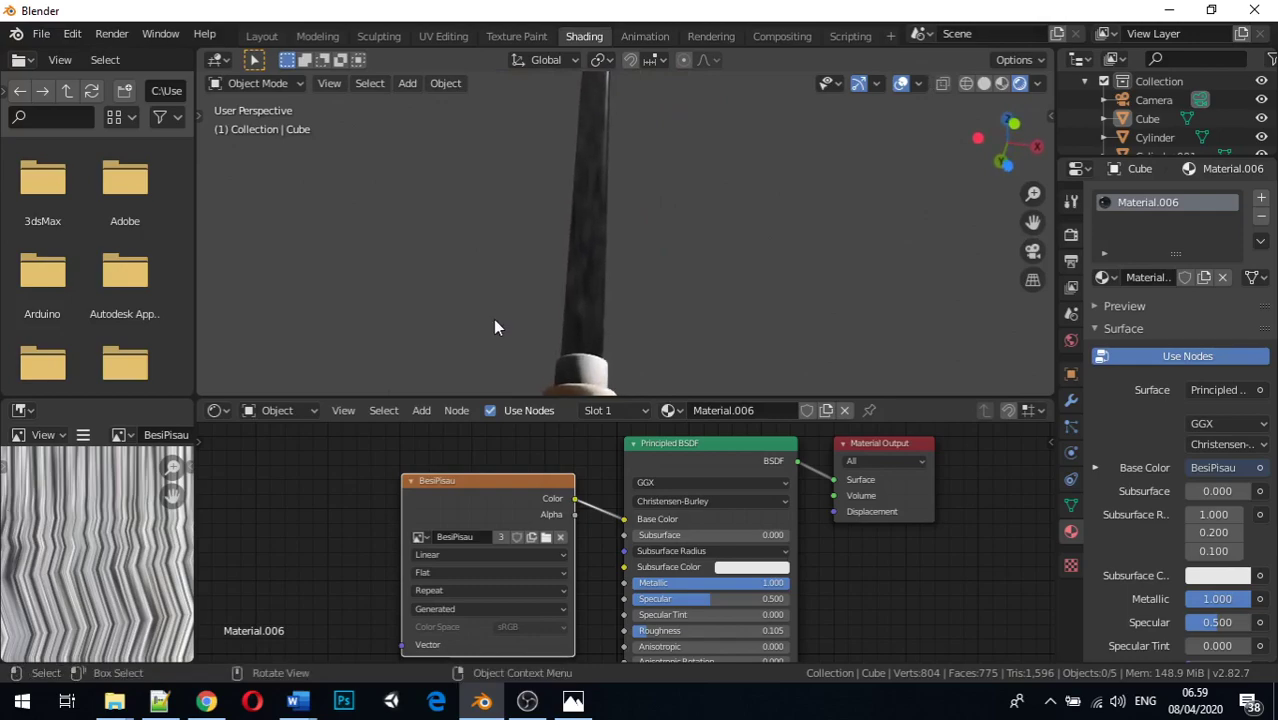
middle_drag(555, 362, 613, 262)
middle_drag(661, 221, 740, 297)
scroll(759, 312, down, 6)
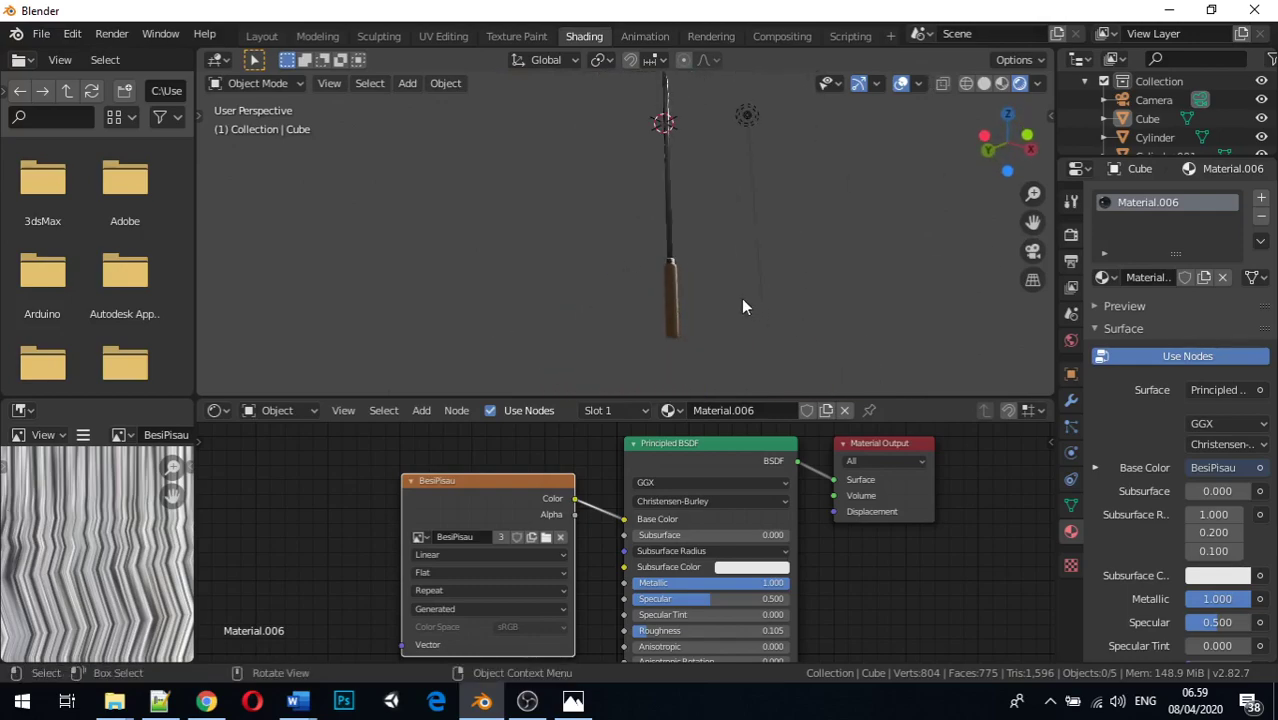
Step: Examine the metal collar where the blade meets the wooden handle under the rendered light in the Shading workspace
mouse_move(676, 263)
middle_down()
mouse_move(810, 311)
mouse_move(902, 300)
mouse_move(910, 311)
mouse_move(679, 251)
middle_up()
scroll(660, 262, up, 7)
scroll(799, 370, up, 3)
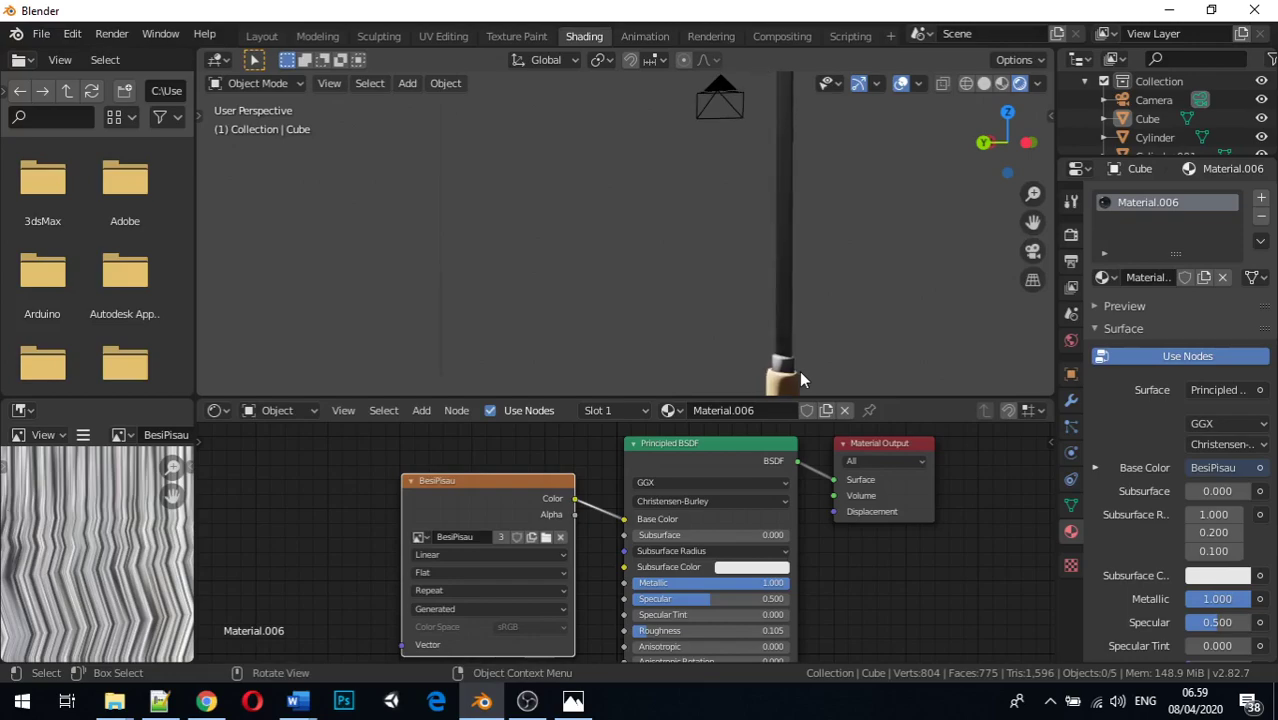
scroll(784, 205, up, 2)
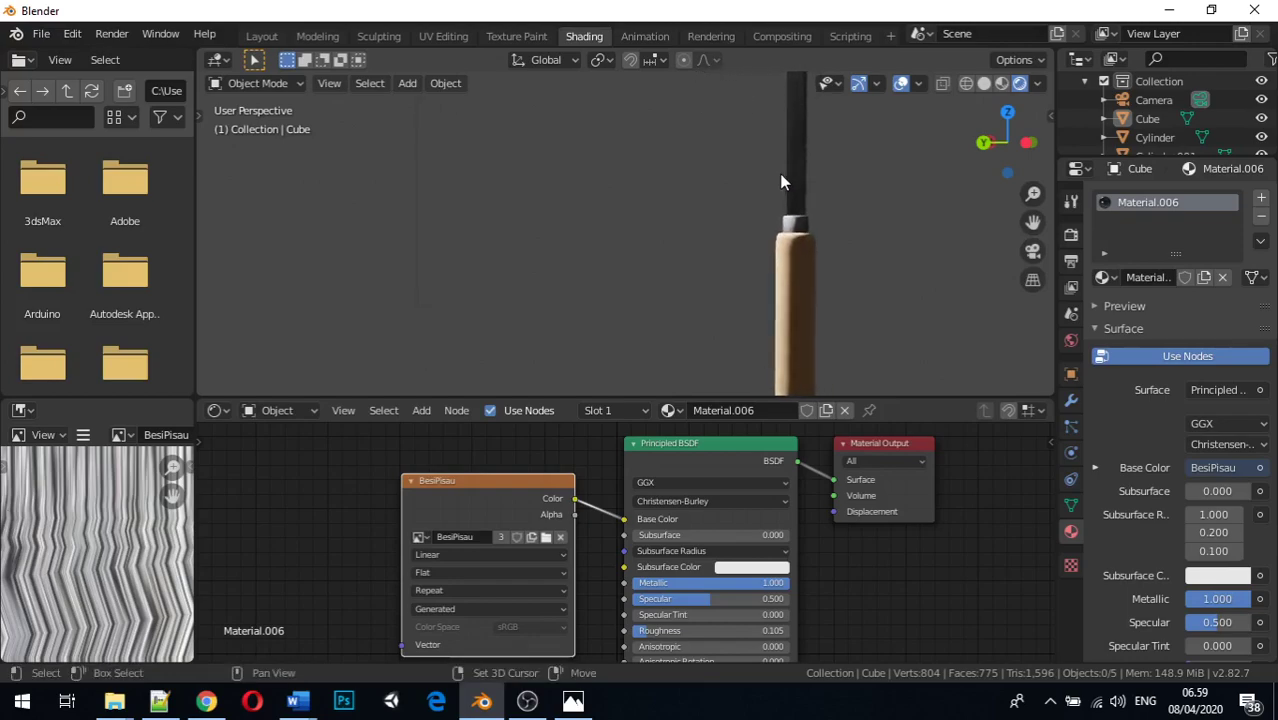
scroll(803, 216, up, 3)
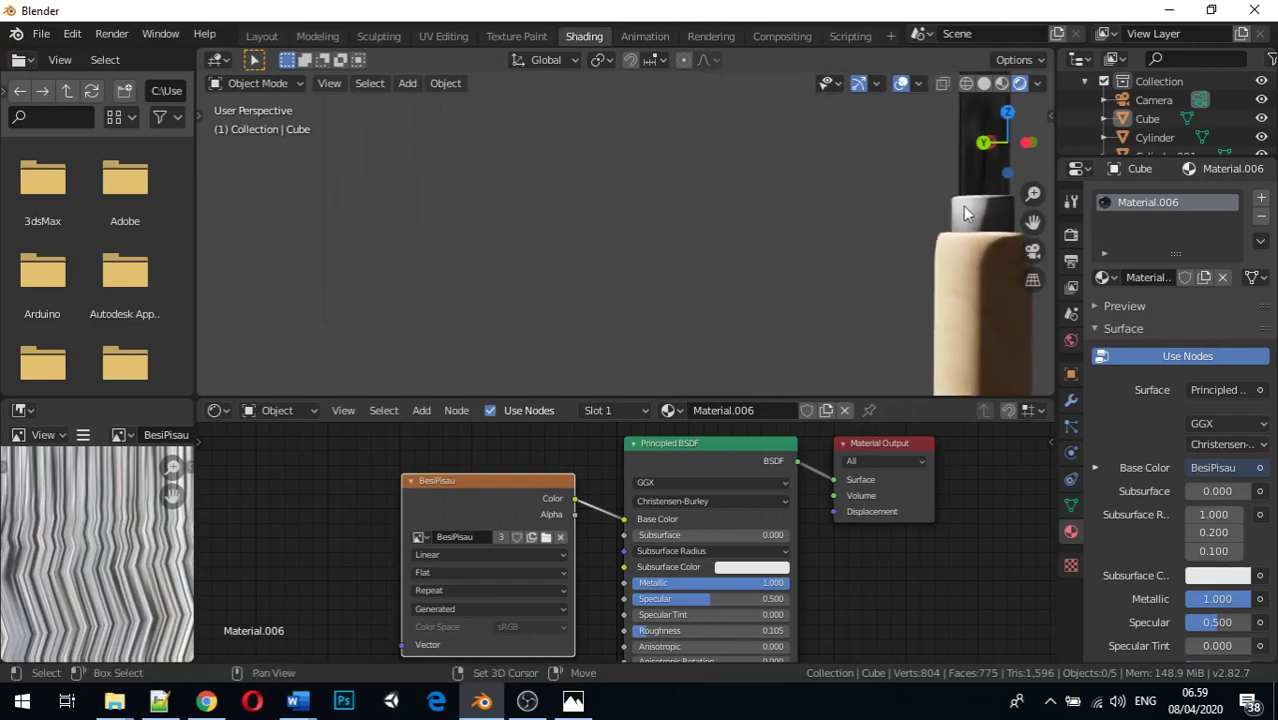
shift+middle_drag(991, 219, 909, 112)
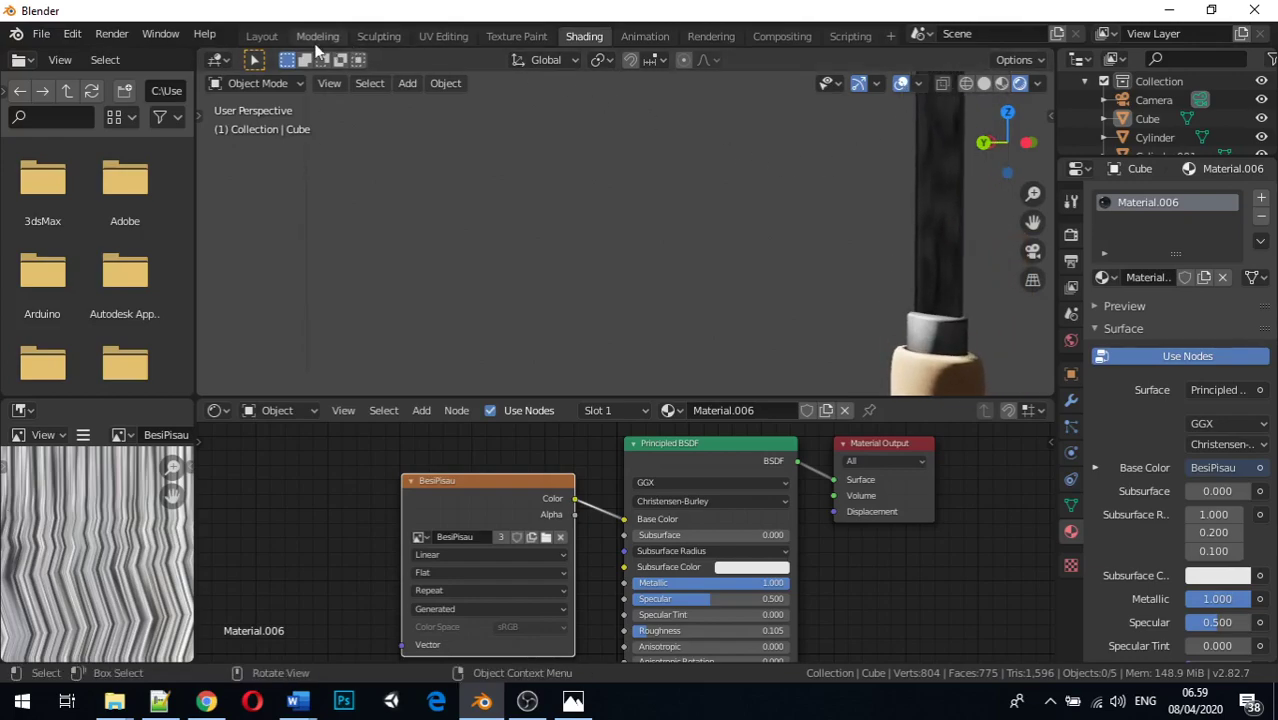
click(376, 37)
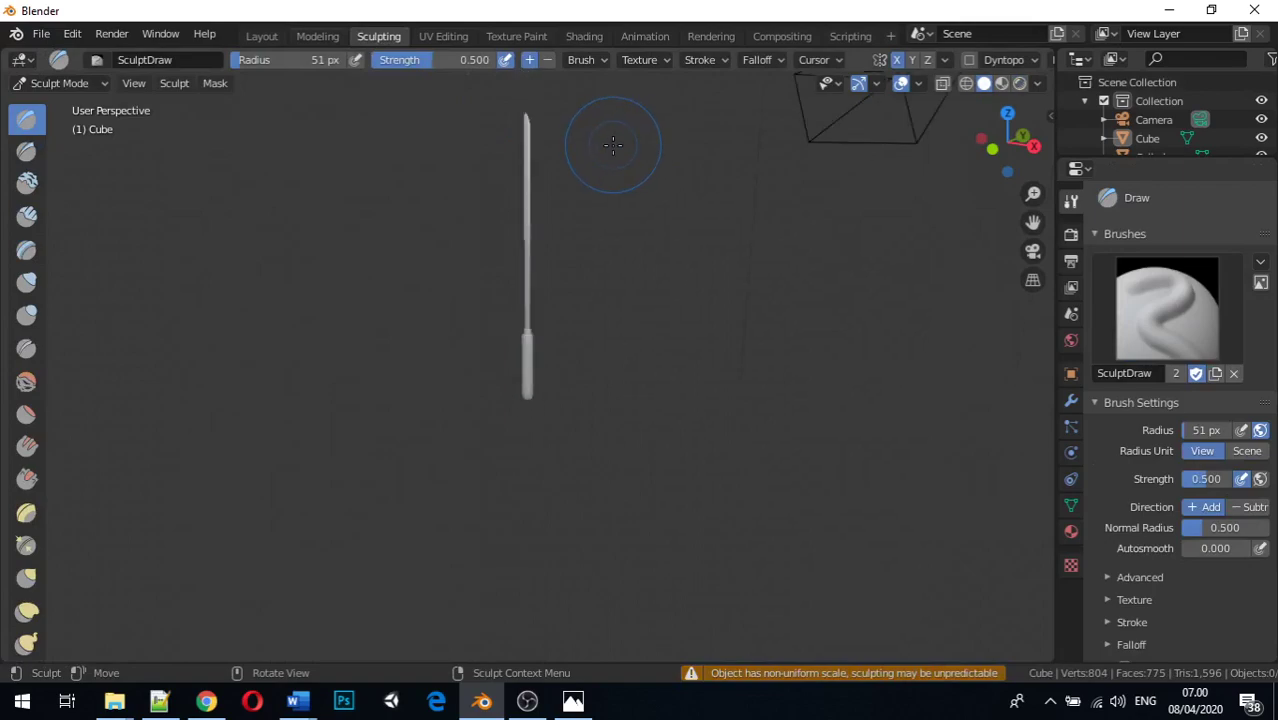
middle_drag(487, 167, 712, 157)
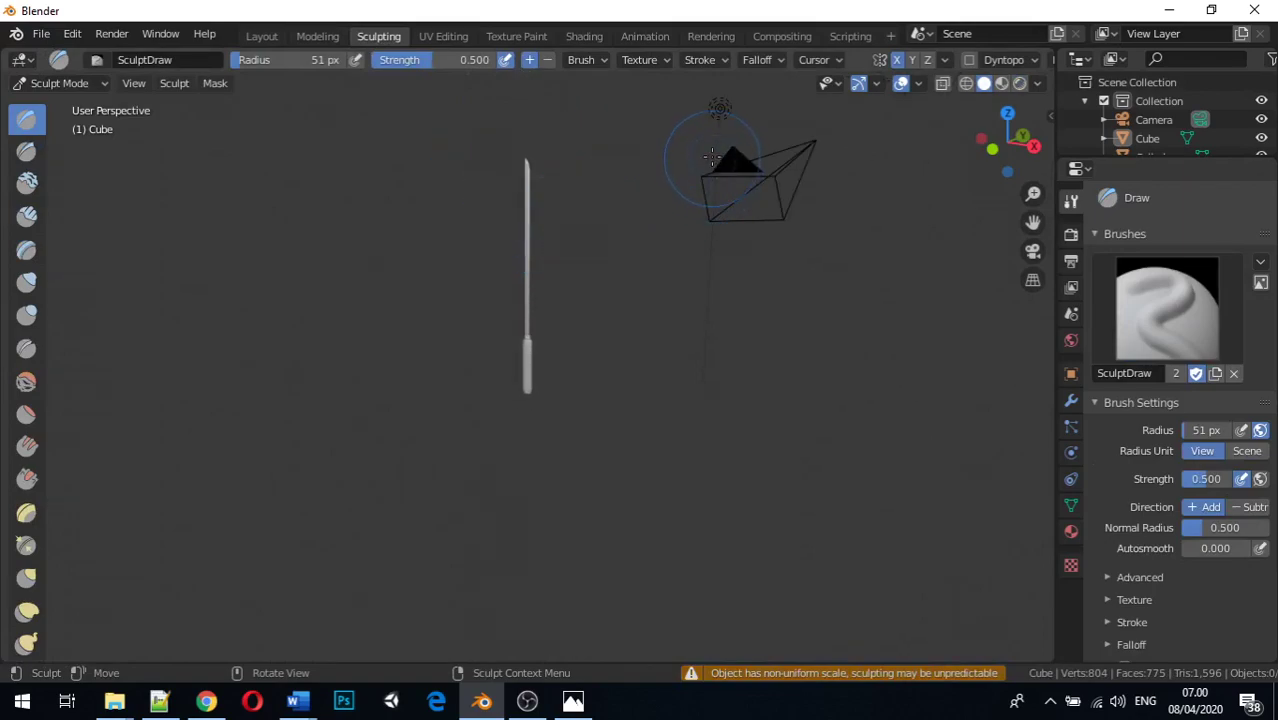
right_click(722, 108)
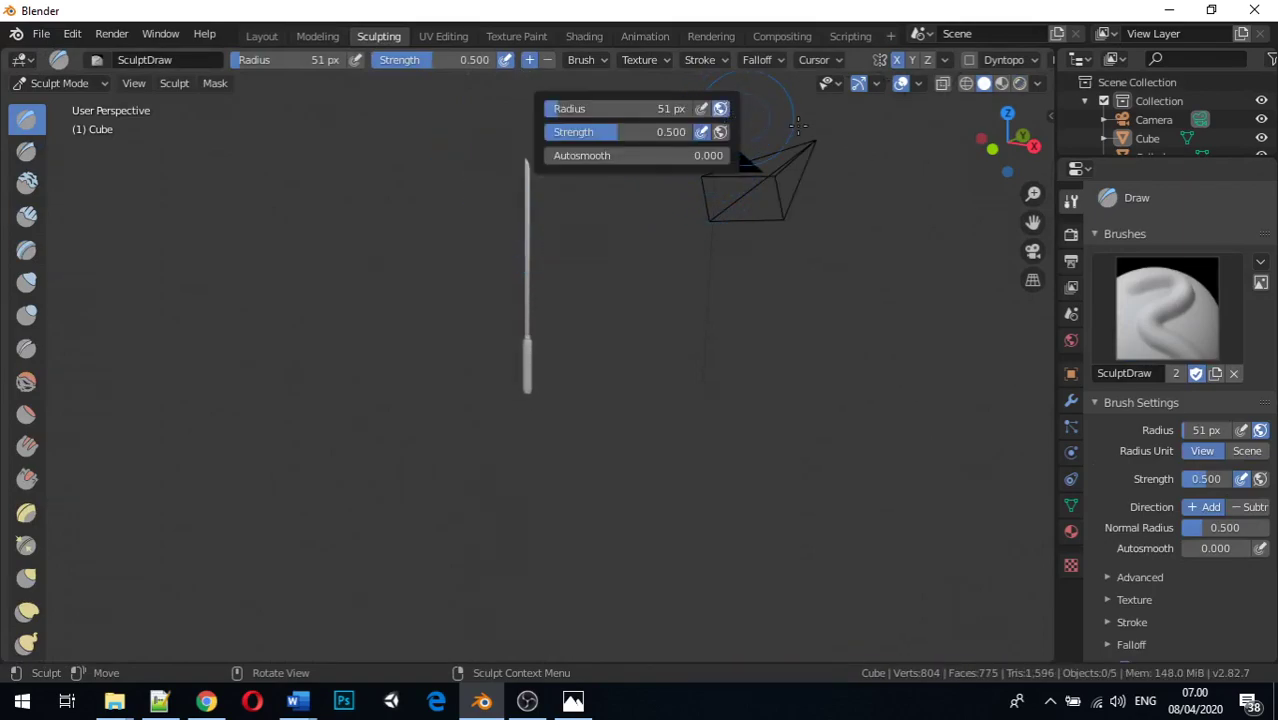
Step: Return to the Layout workspace and reduce the scene point light's power, first trying 8000 W and settling on 400 W
click(261, 36)
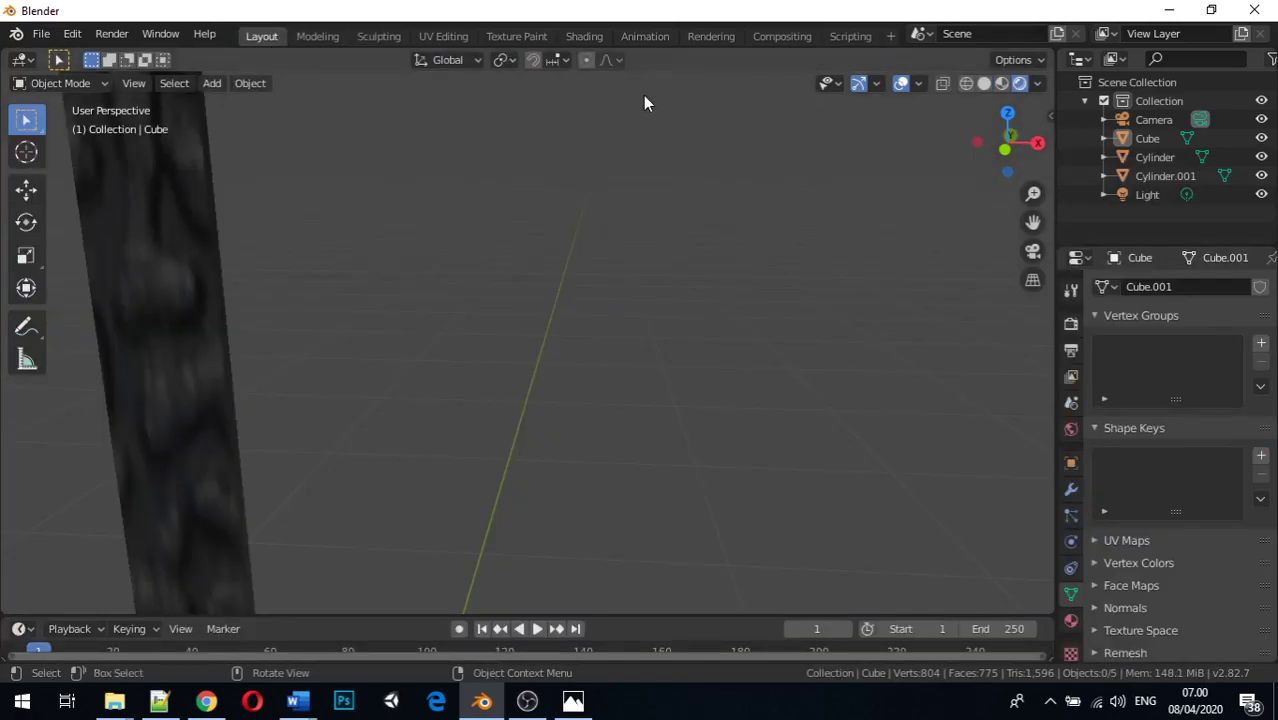
scroll(617, 190, down, 5)
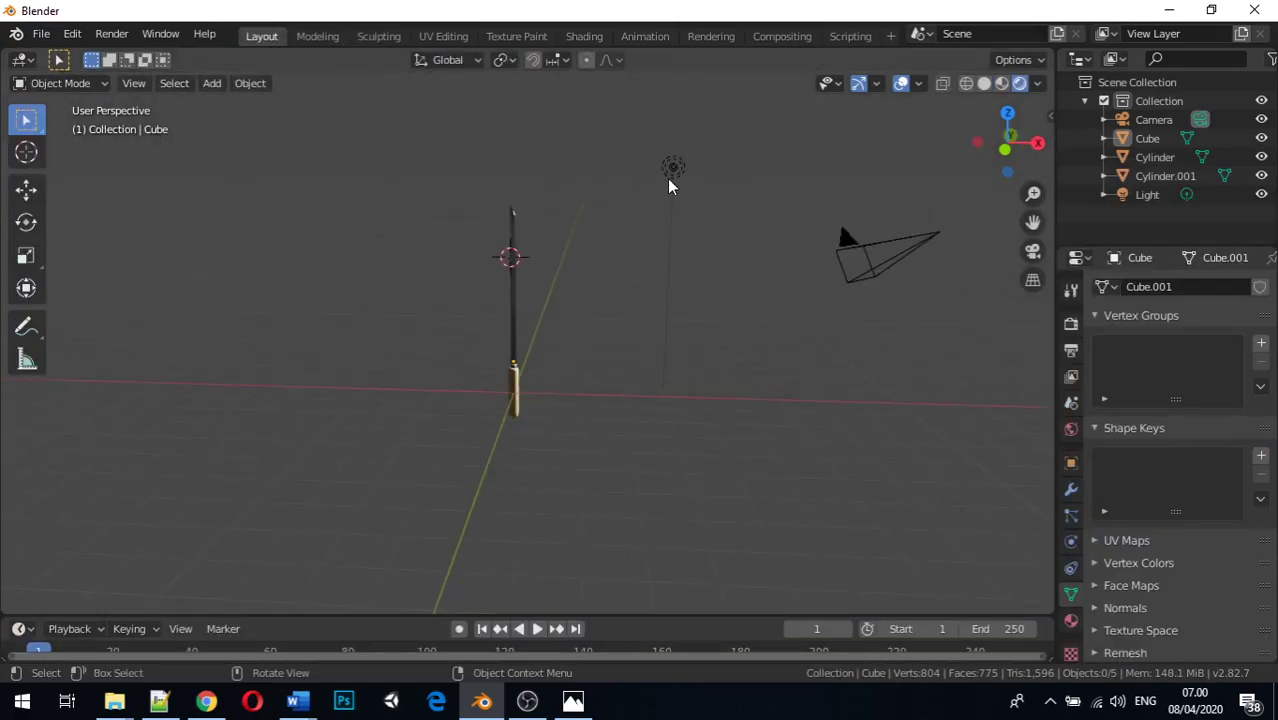
click(670, 174)
click(1207, 412)
text(8000)
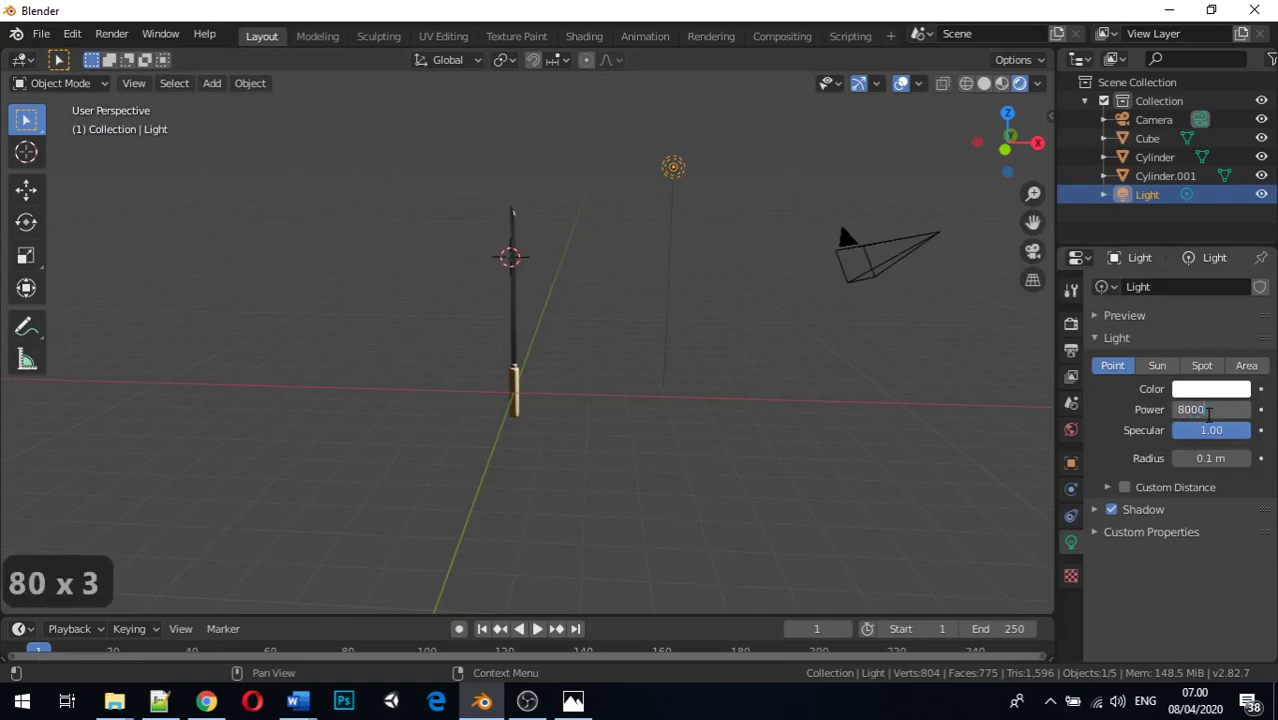
key(Return)
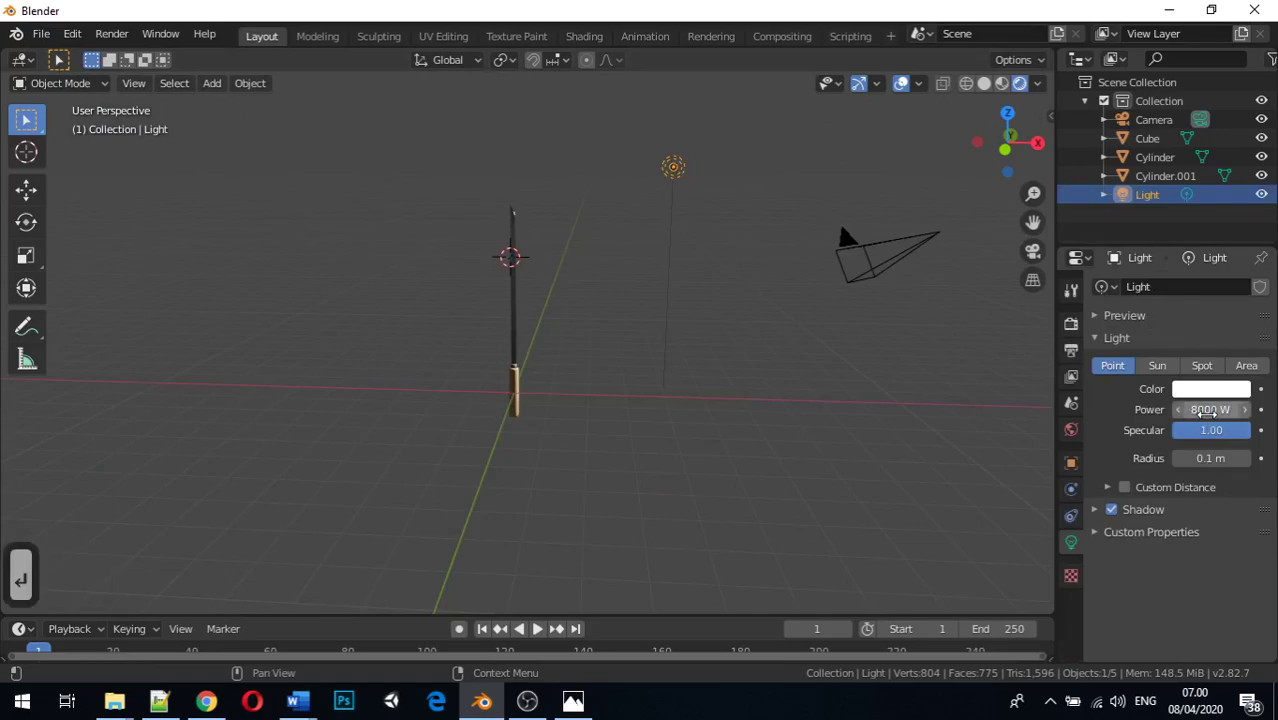
click(1220, 409)
text(400)
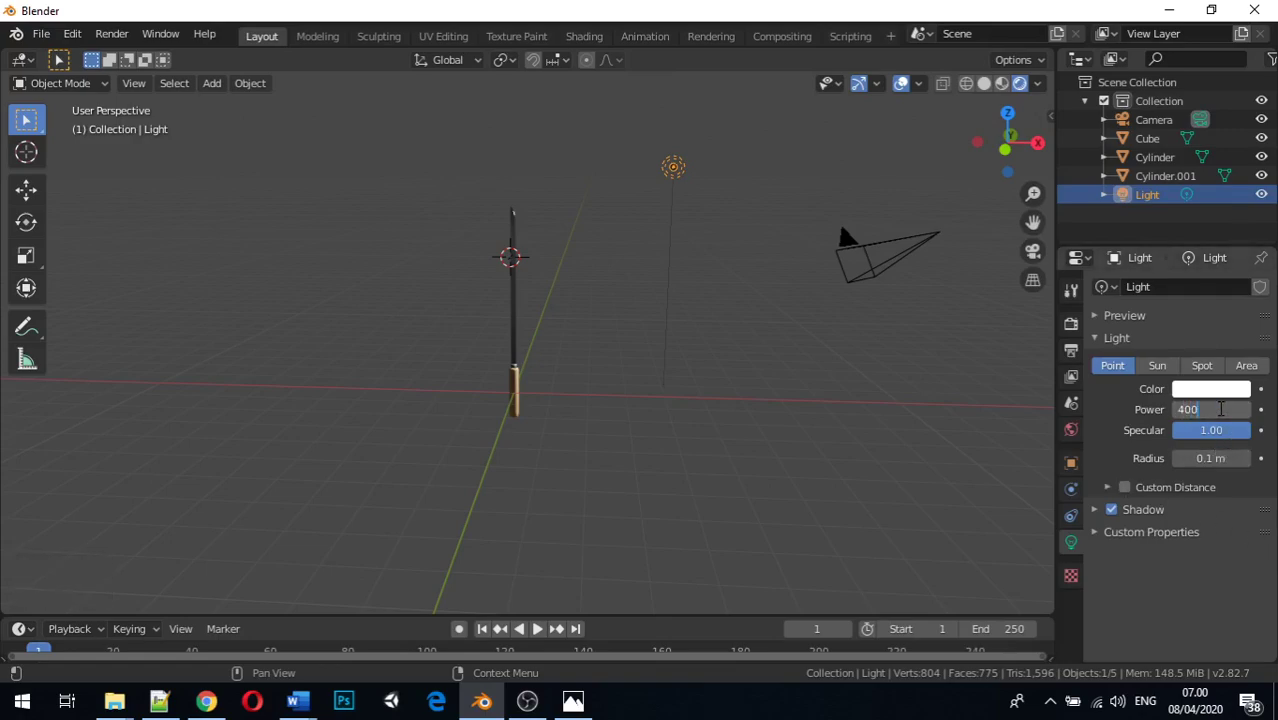
key(Return)
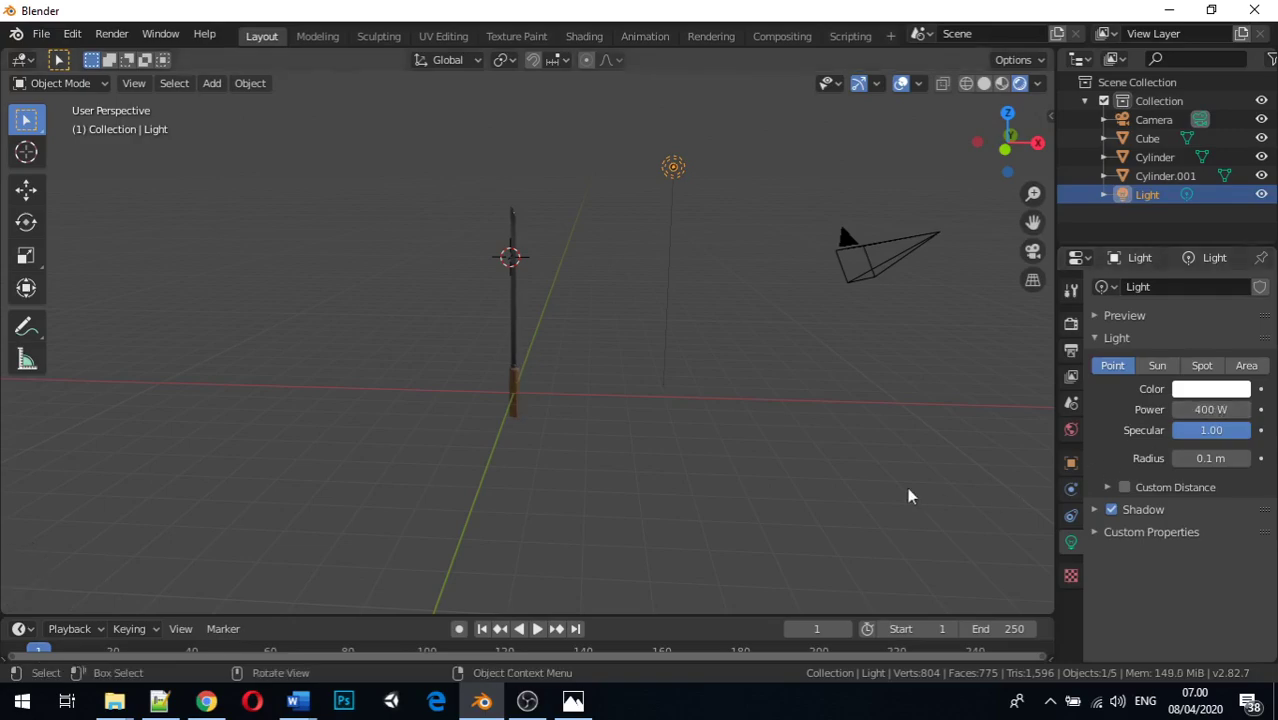
Step: Inspect the blade, collar and handle up close and from several angles under the dimmer light
scroll(512, 334, up, 7)
middle_drag(510, 332, 614, 317)
scroll(614, 317, up, 7)
middle_drag(831, 304, 843, 322)
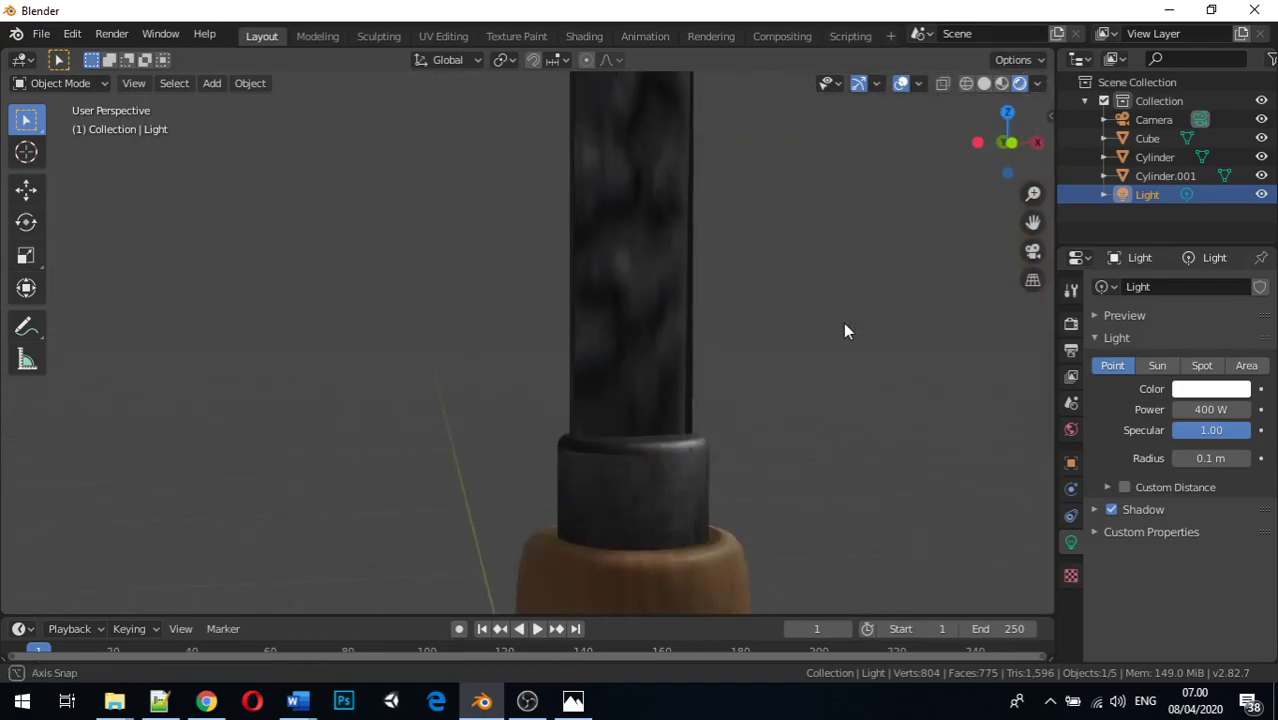
scroll(810, 325, down, 5)
middle_drag(685, 282, 701, 347)
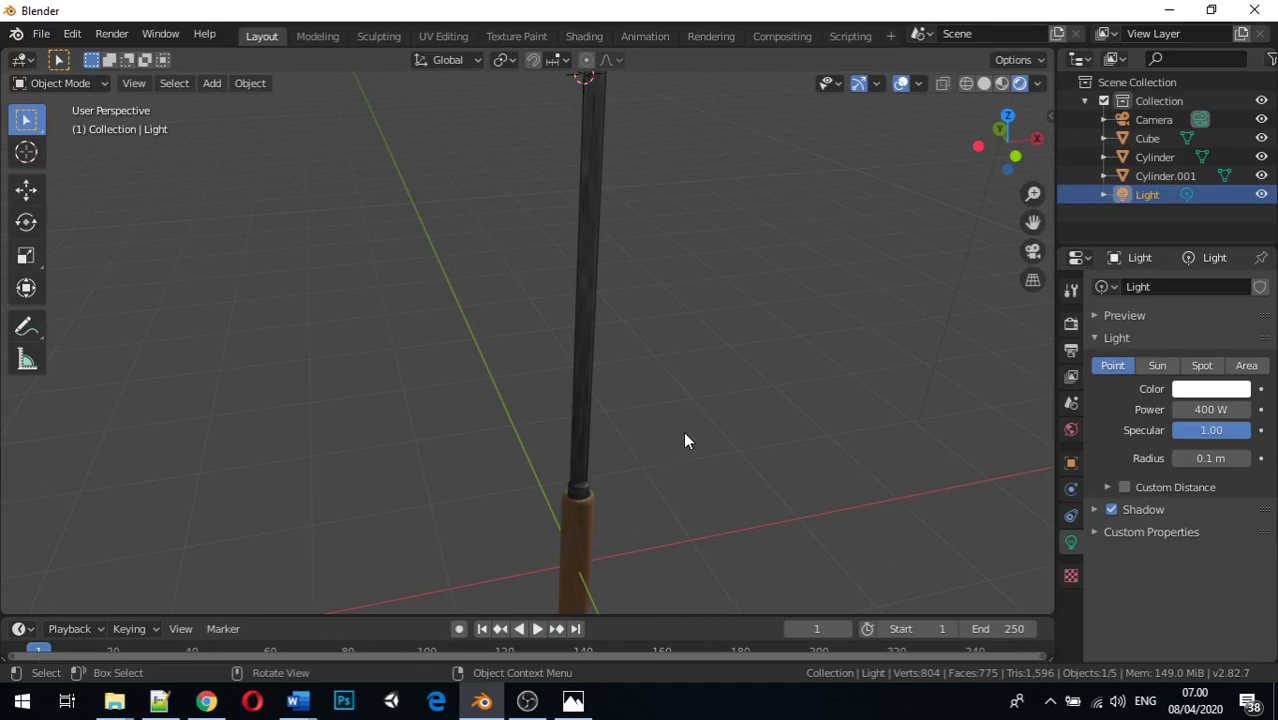
middle_drag(675, 417, 445, 440)
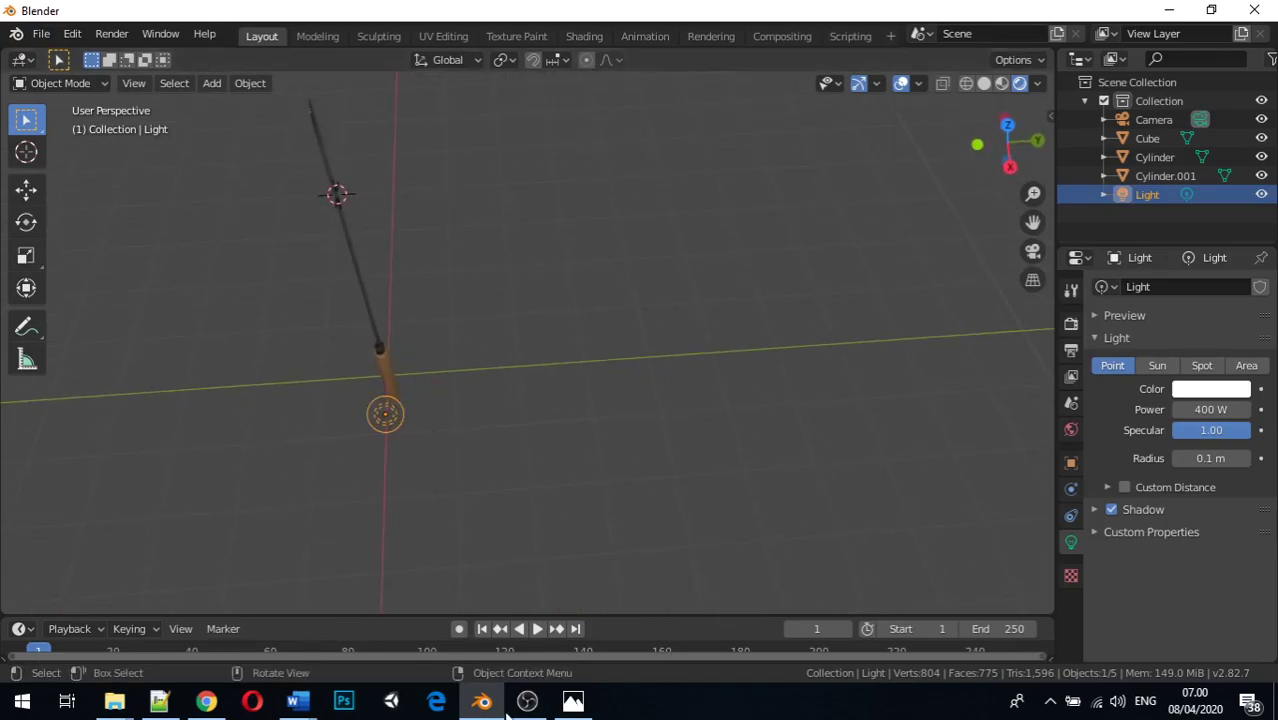
mouse_move(526, 713)
click(657, 705)
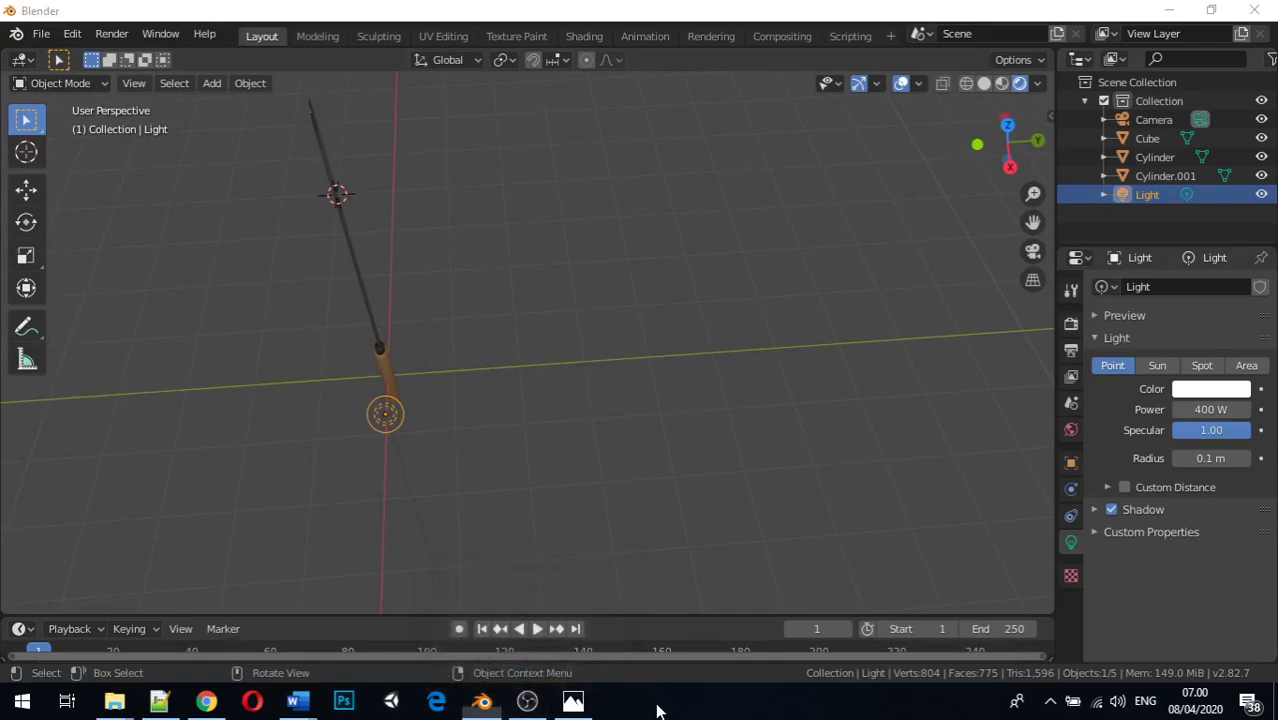